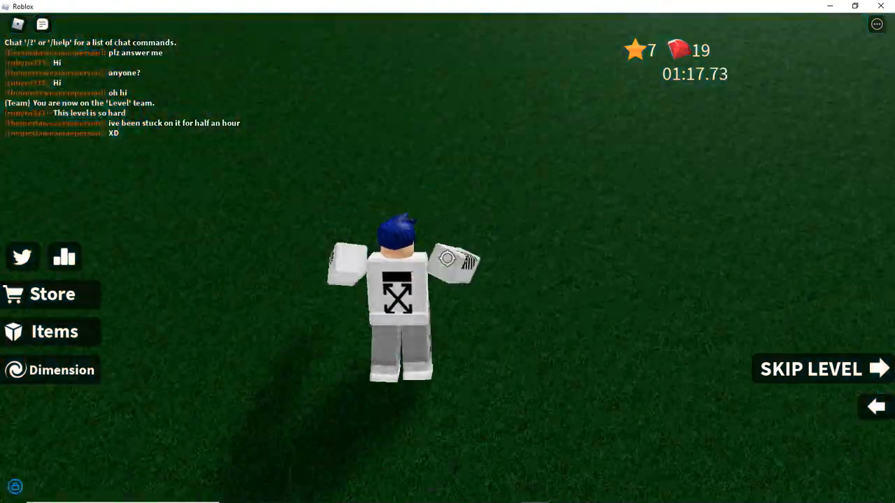
{"action": "key", "text": "space"}
{"action": "key", "text": "w"}
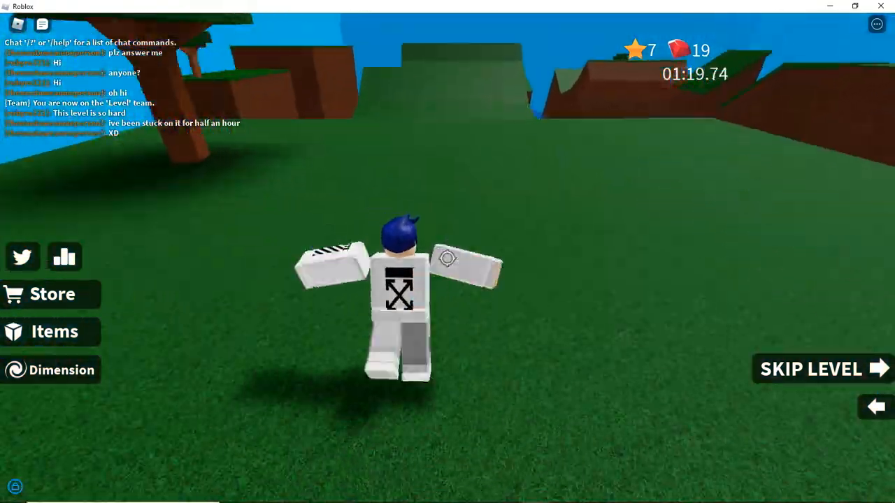
{"action": "key", "text": "space"}
{"action": "key", "text": "space"}
{"action": "key", "text": "w"}
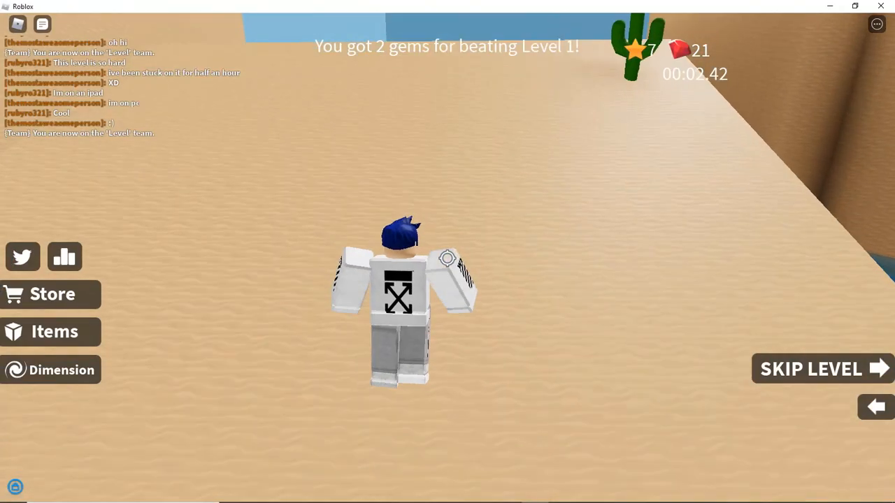
{"action": "key", "text": "w"}
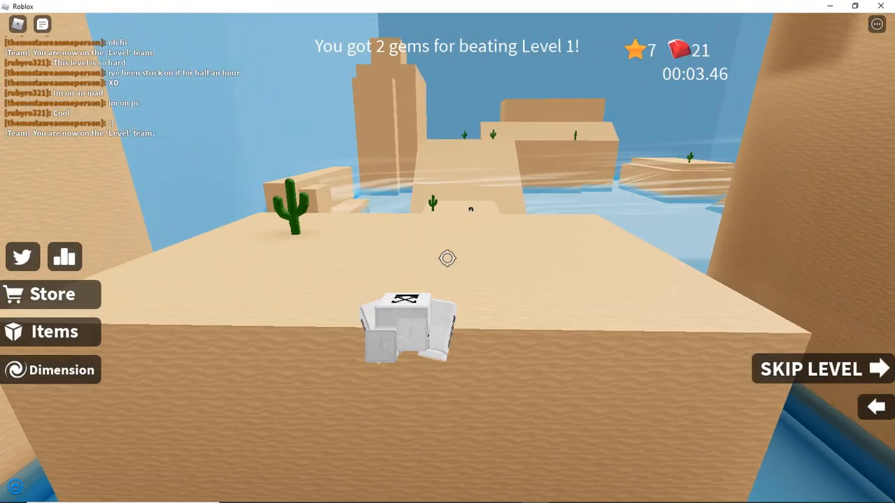
{"action": "key", "text": "w"}
{"action": "key", "text": "space"}
{"action": "key", "text": "space"}
{"action": "key", "text": "space"}
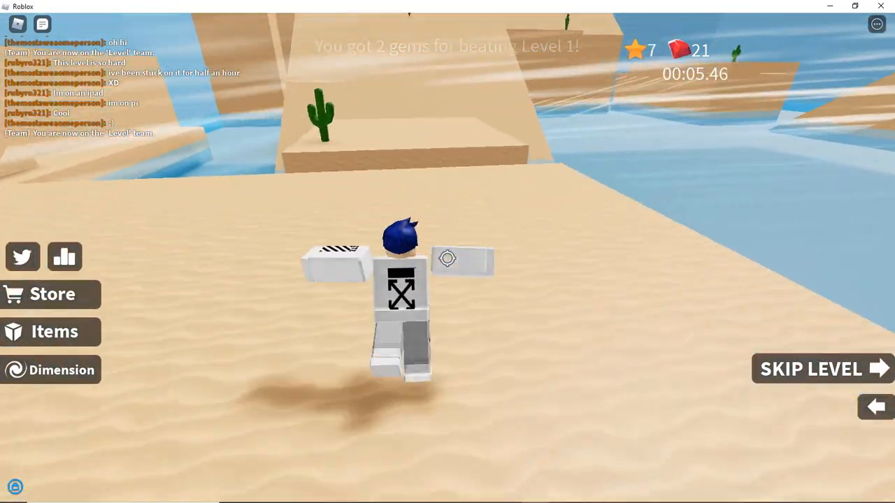
{"action": "key", "text": "w"}
{"action": "key", "text": "space"}
{"action": "key", "text": "space"}
{"action": "key", "text": "space"}
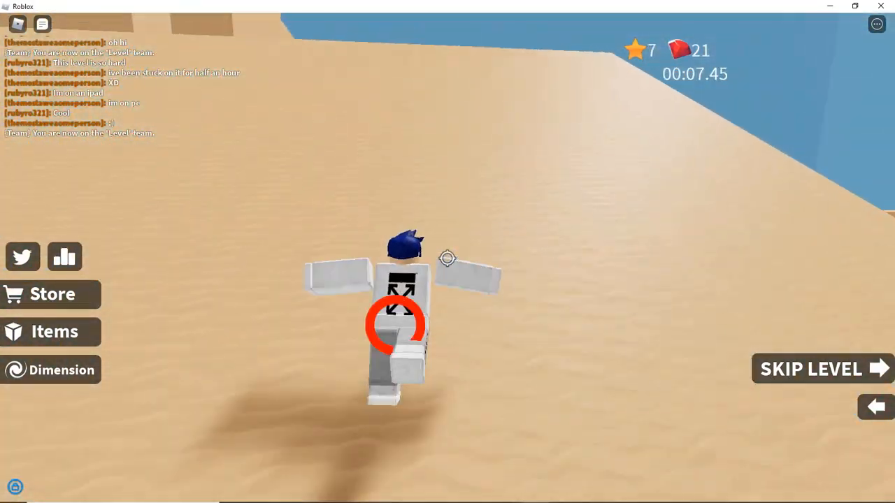
{"action": "key", "text": "w"}
{"action": "key", "text": "space"}
{"action": "key", "text": "space"}
{"action": "key", "text": "space"}
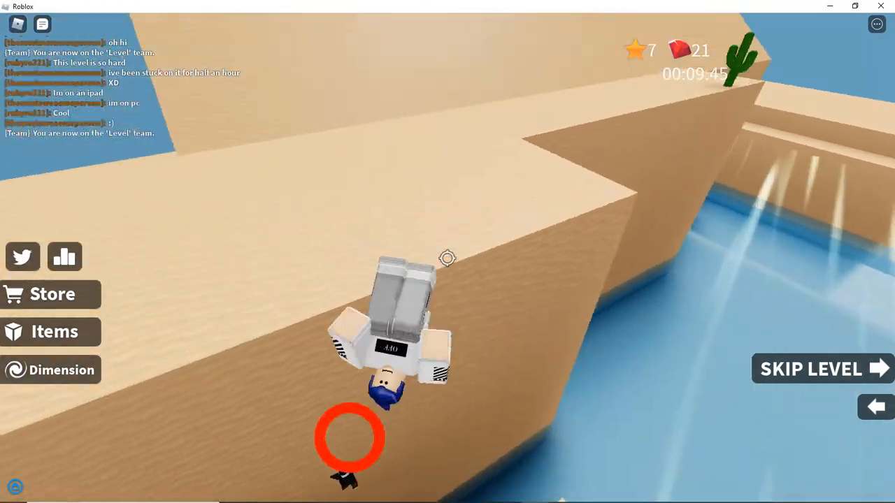
{"action": "key", "text": "w"}
{"action": "key", "text": "space"}
{"action": "key", "text": "space"}
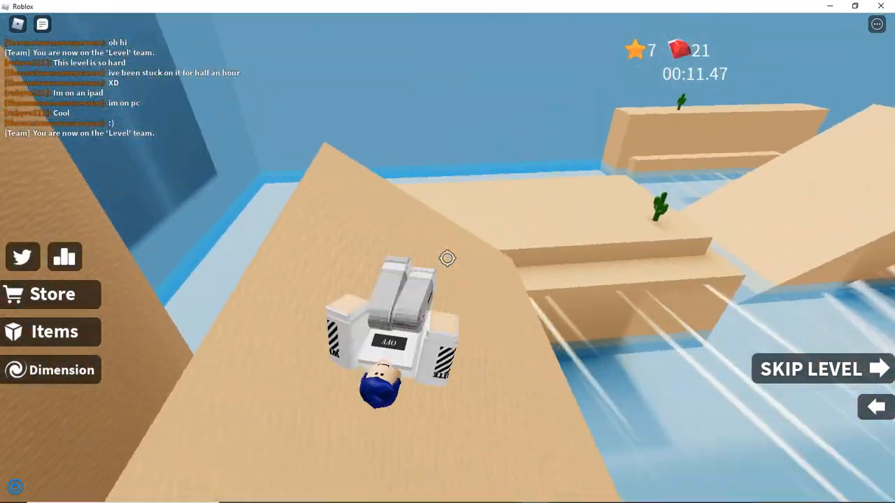
{"action": "key", "text": "w"}
{"action": "key", "text": "space"}
{"action": "key", "text": "space"}
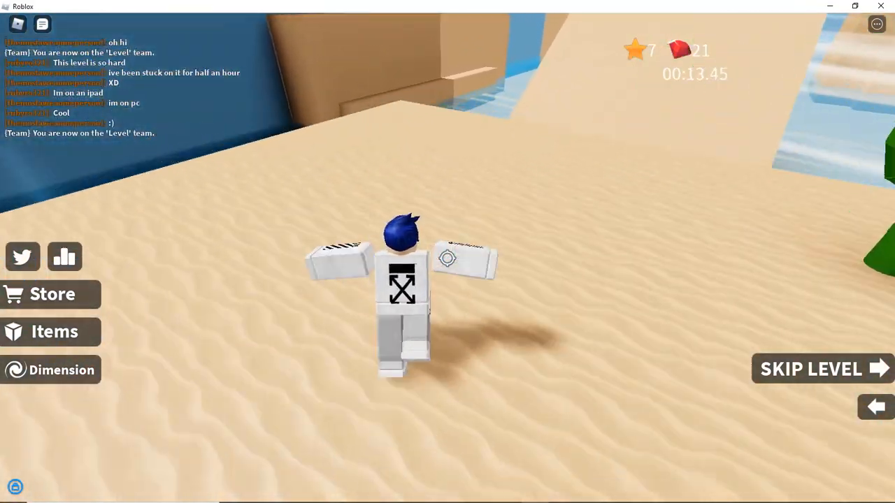
{"action": "key", "text": "space"}
{"action": "key", "text": "w"}
{"action": "key", "text": "space"}
{"action": "key", "text": "space"}
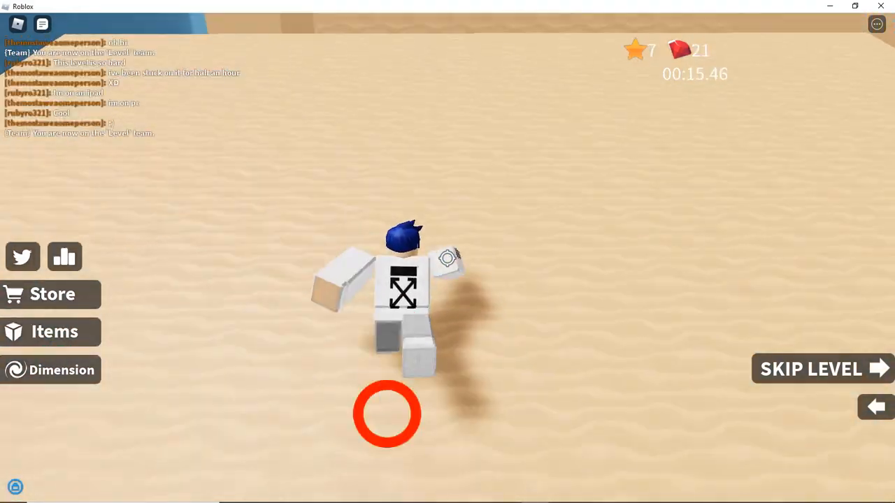
{"action": "key", "text": "w"}
{"action": "key", "text": "space"}
{"action": "key", "text": "space"}
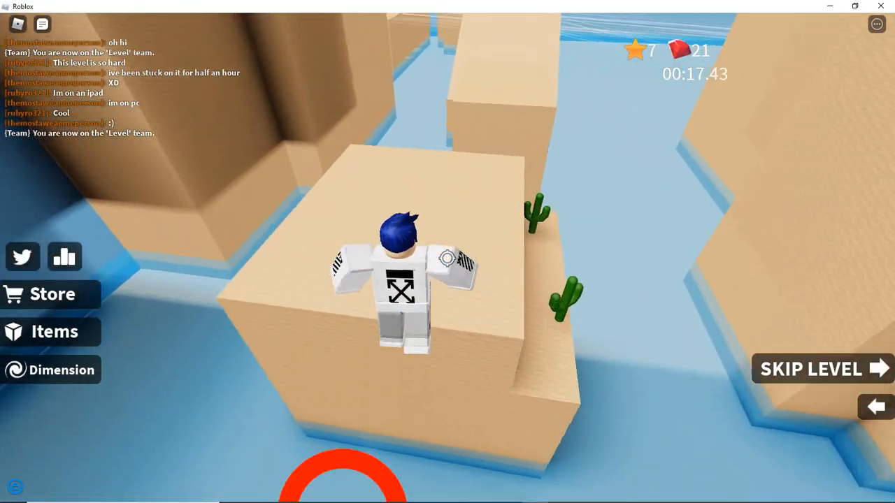
{"action": "key", "text": "w"}
{"action": "key", "text": "w"}
{"action": "key", "text": "space"}
{"action": "key", "text": "space"}
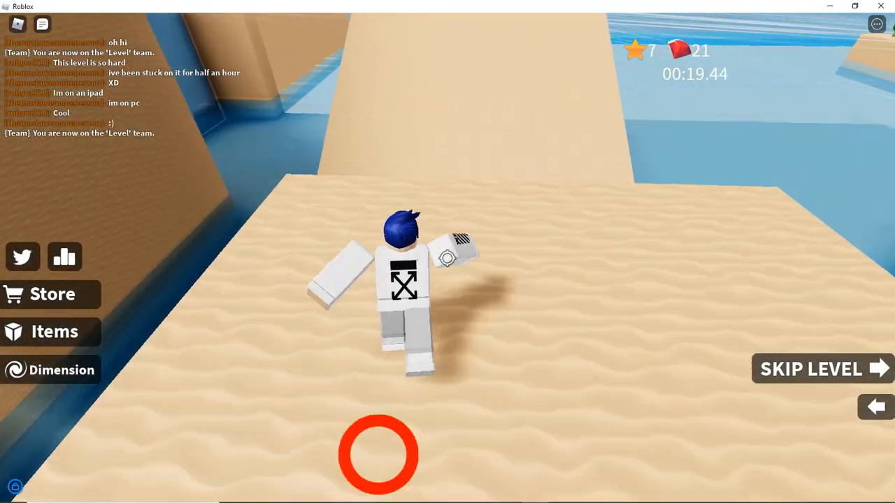
{"action": "key", "text": "w"}
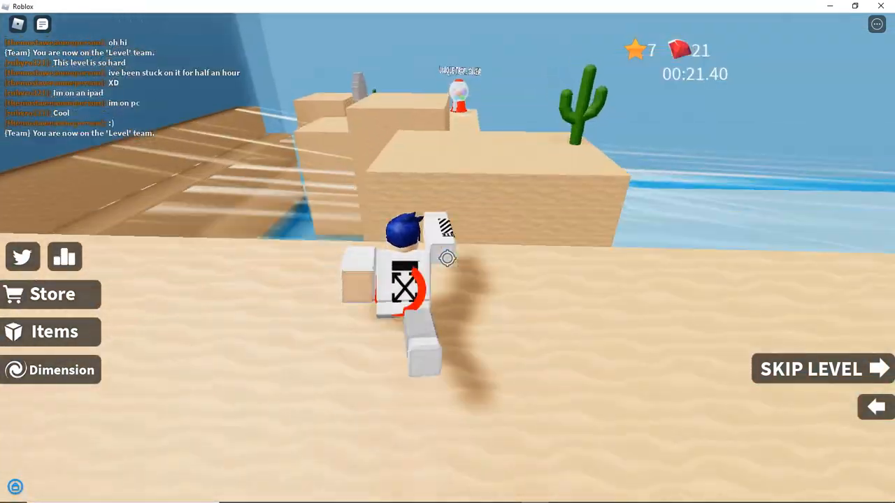
{"action": "key", "text": "space"}
{"action": "key", "text": "space"}
{"action": "key", "text": "w"}
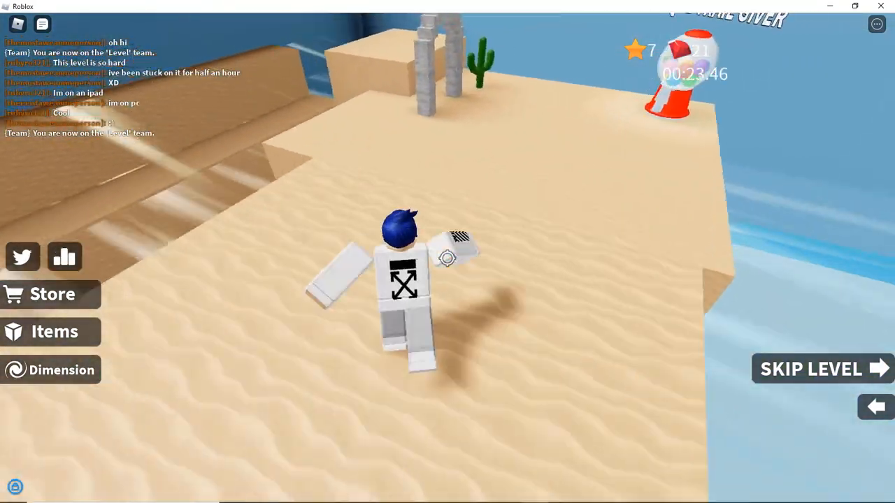
{"action": "key", "text": "space"}
{"action": "key", "text": "space"}
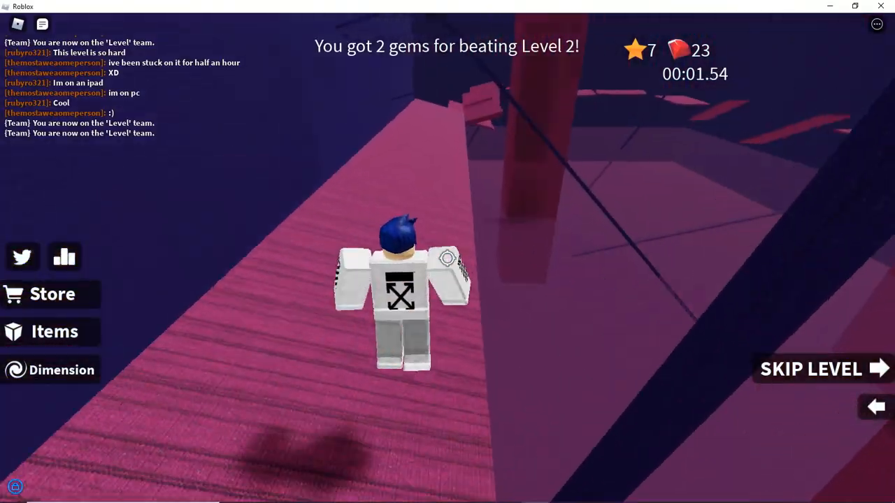
{"action": "key", "text": "w"}
{"action": "key", "text": "space"}
{"action": "key", "text": "space"}
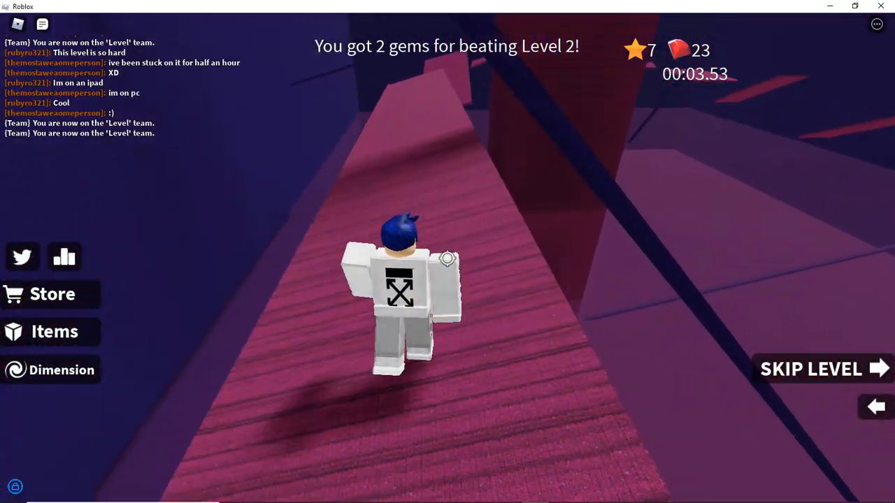
{"action": "key", "text": "space"}
{"action": "key", "text": "space"}
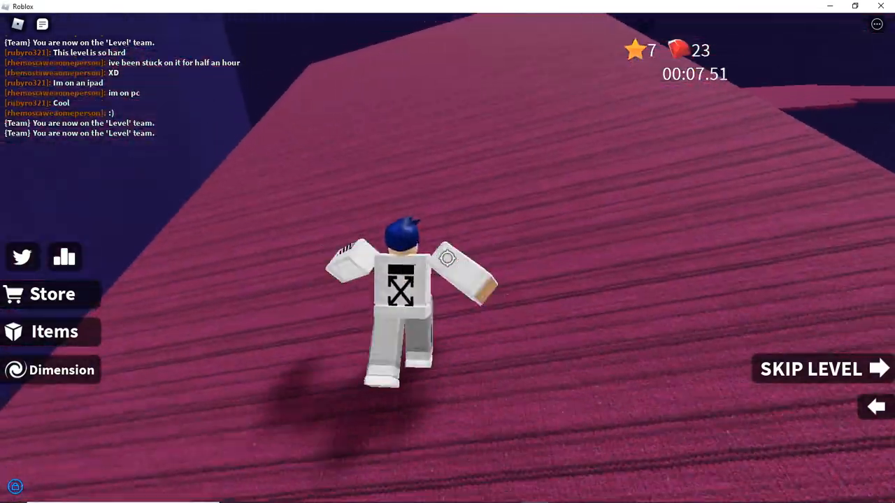
{"action": "key", "text": "space"}
{"action": "key", "text": "space"}
{"action": "key", "text": "space"}
{"action": "key", "text": "space"}
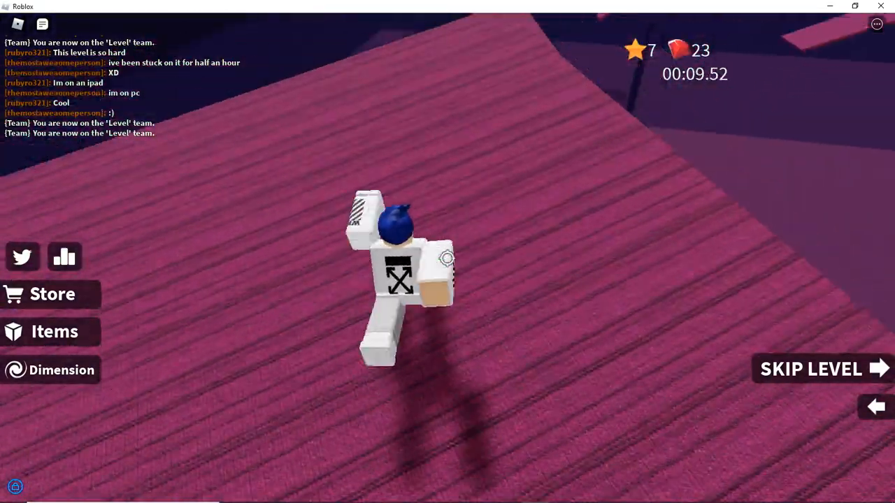
{"action": "key", "text": "space"}
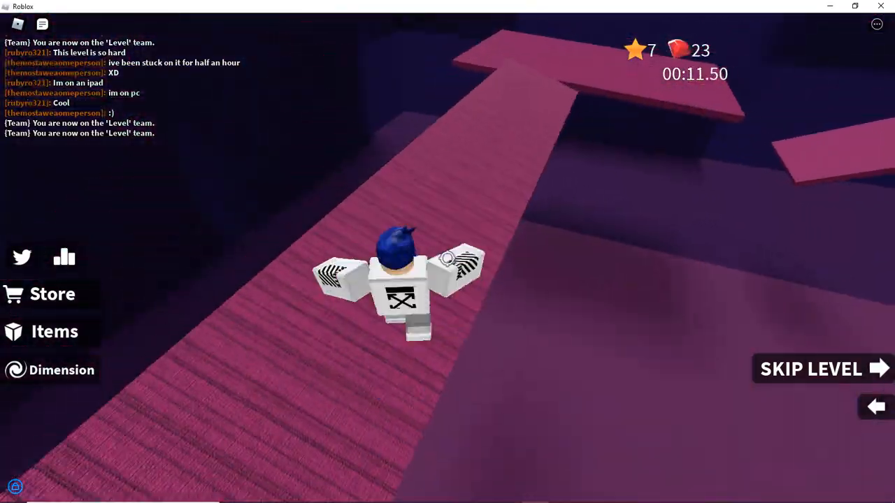
{"action": "key", "text": "space"}
{"action": "key", "text": "space"}
{"action": "key", "text": "space"}
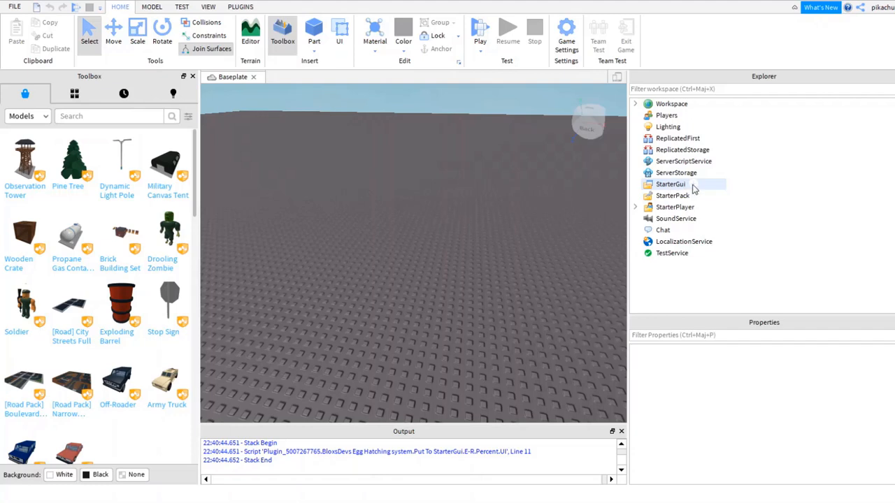
Add a ScreenGui to StarterGui and insert a Frame inside it
{"action": "left_click", "coordinate": [671, 184]}
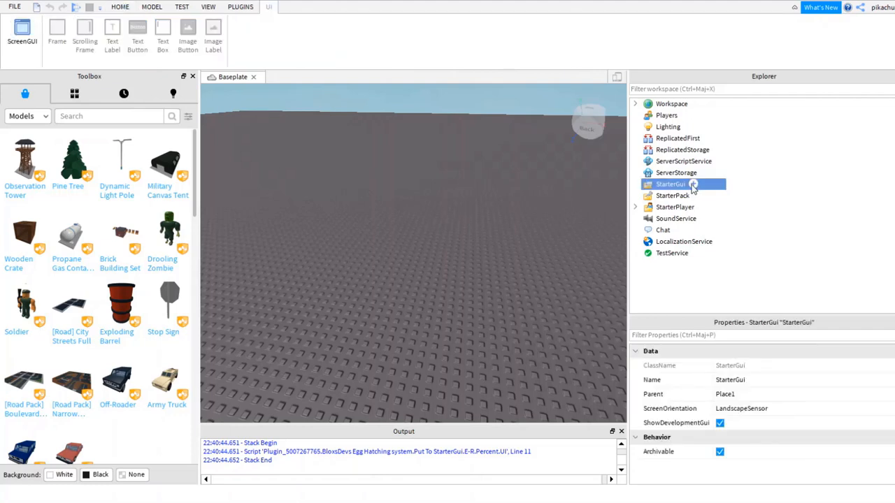
{"action": "left_click", "coordinate": [678, 238]}
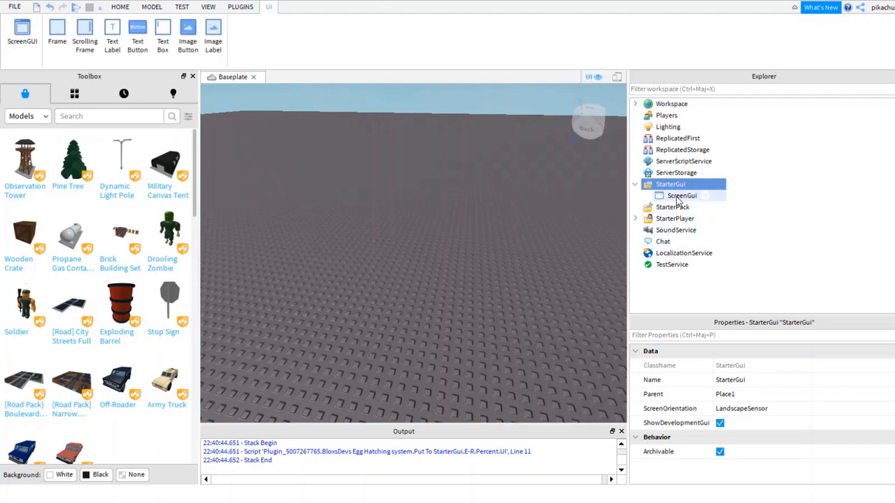
{"action": "left_click", "coordinate": [678, 197]}
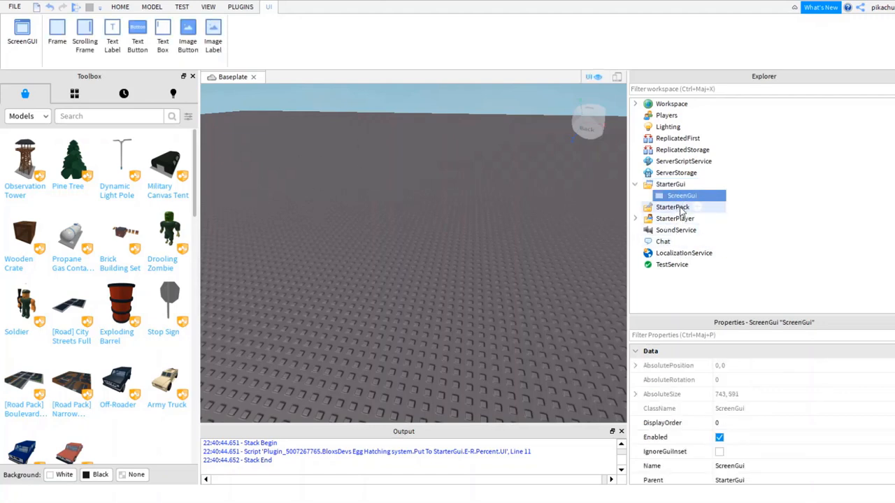
{"action": "mouse_move", "coordinate": [704, 198]}
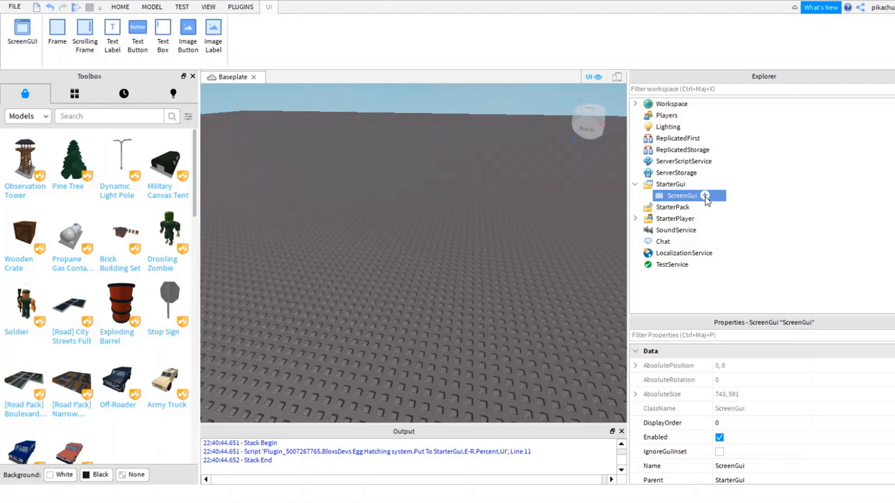
{"action": "left_click", "coordinate": [653, 249]}
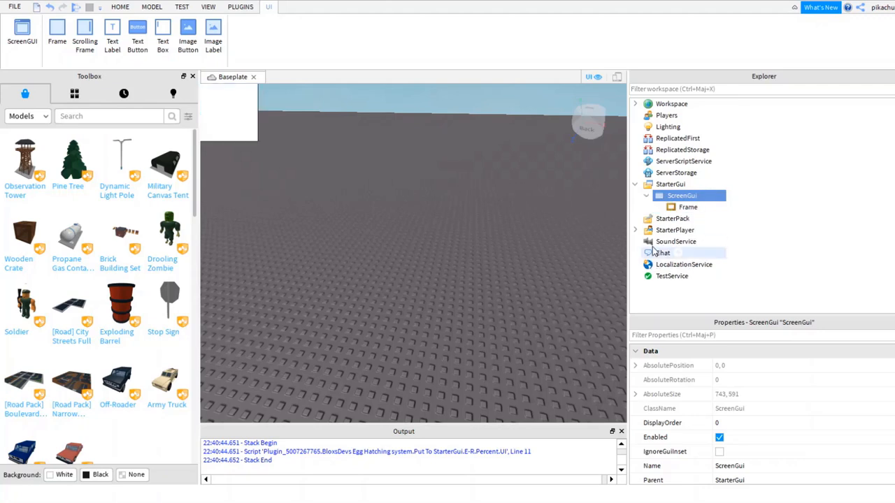
Enlarge the frame to about 516 x 342 and centre it in the viewport at about 113, 103
{"action": "left_click", "coordinate": [685, 209]}
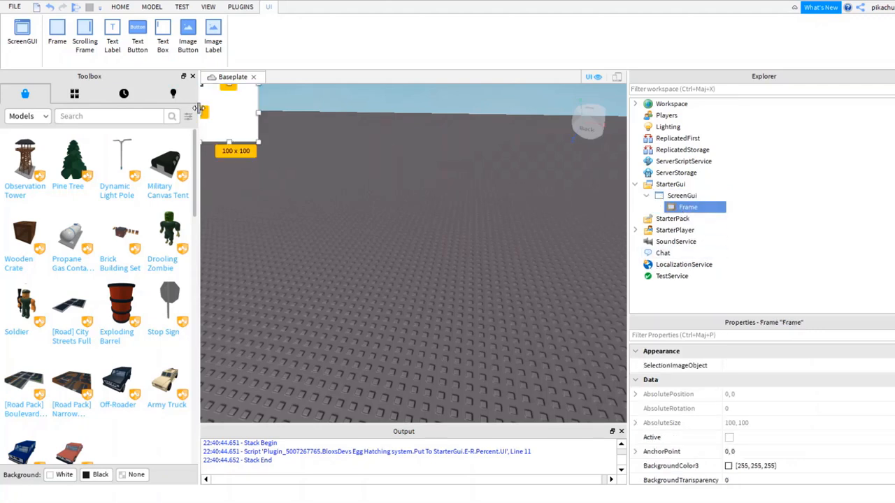
{"action": "left_click_drag", "start_coordinate": [234, 109], "coordinate": [422, 249]}
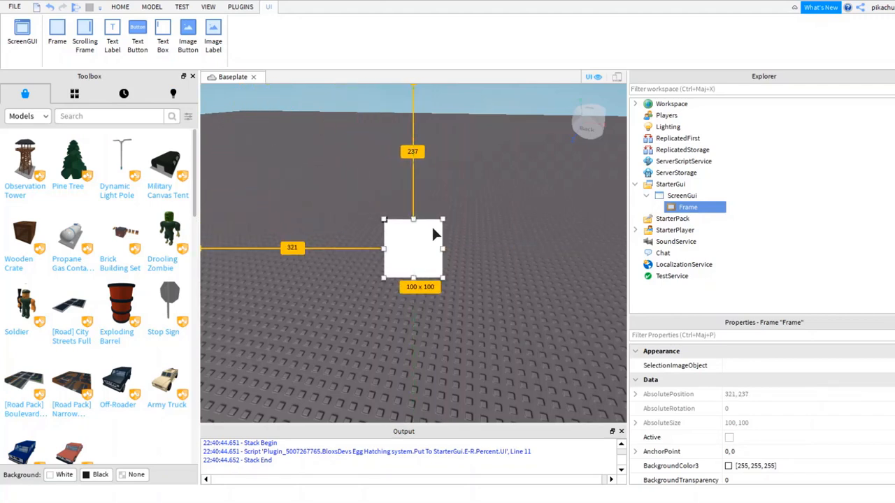
{"action": "left_click_drag", "start_coordinate": [443, 219], "coordinate": [610, 149]}
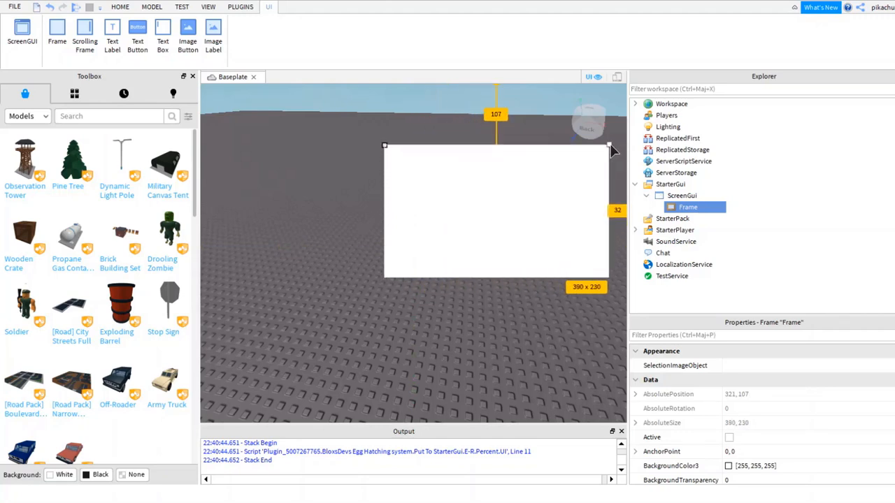
{"action": "left_click_drag", "start_coordinate": [538, 199], "coordinate": [455, 238]}
{"action": "left_click_drag", "start_coordinate": [303, 180], "coordinate": [361, 195]}
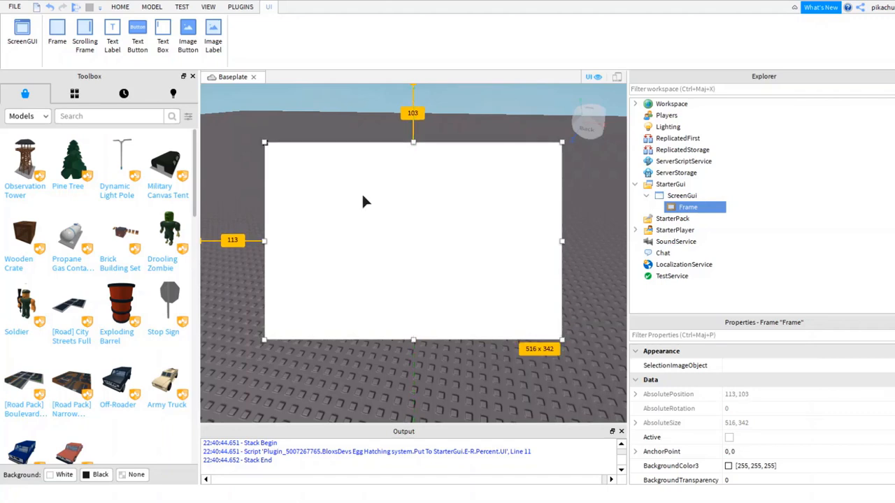
Add a TextLabel inside the frame and centre it along the frame's upper edge, about 158 px from its left side
{"action": "left_click", "coordinate": [705, 208]}
{"action": "left_click", "coordinate": [680, 266]}
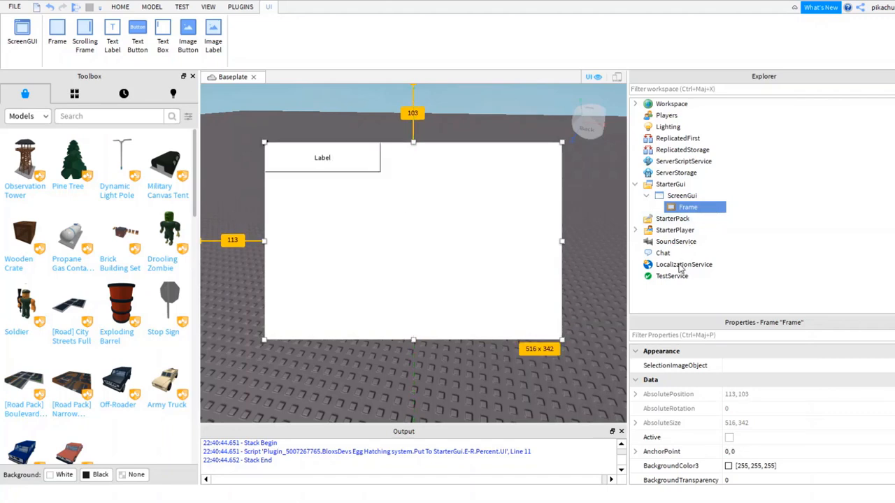
{"action": "left_click", "coordinate": [297, 161]}
{"action": "left_click_drag", "start_coordinate": [297, 162], "coordinate": [385, 163]}
Enable TextScaled on the text label and set its text to "Welcome"
{"action": "left_click", "coordinate": [682, 336]}
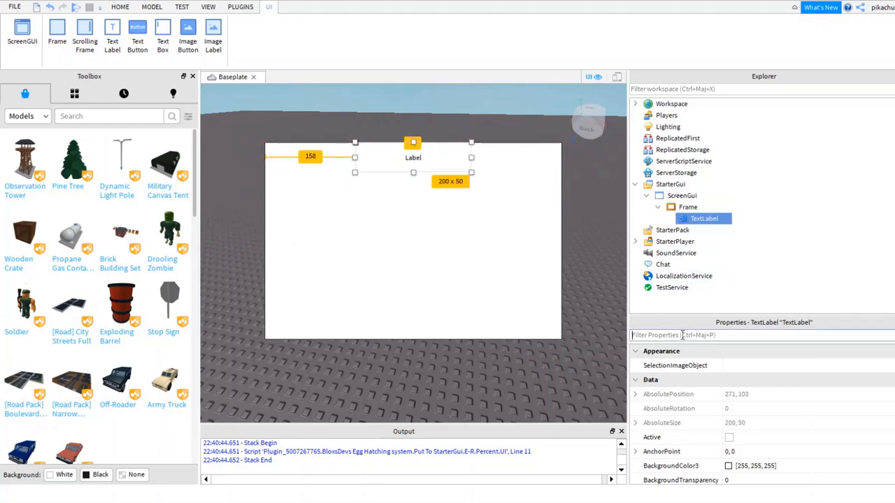
{"action": "type", "text": "text"}
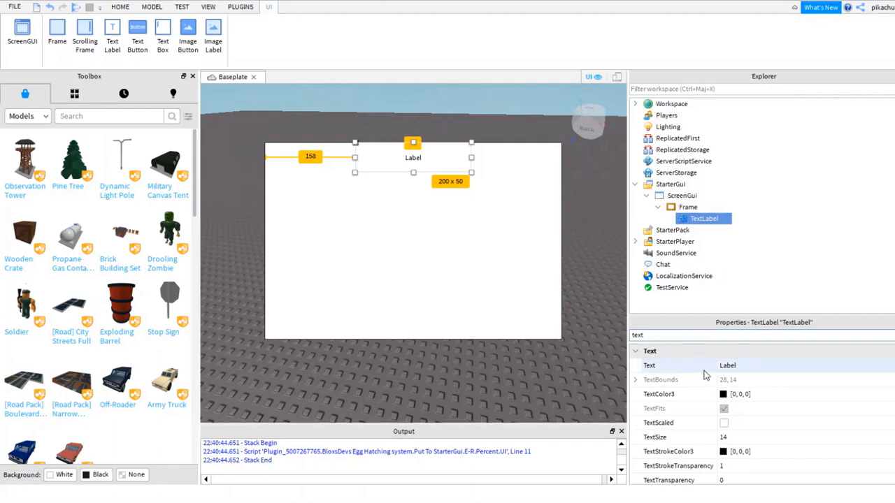
{"action": "left_click", "coordinate": [724, 423]}
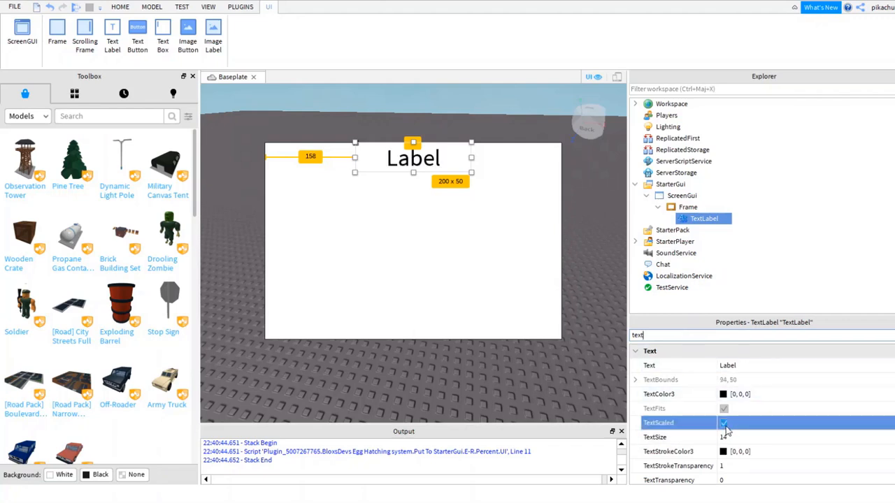
{"action": "left_click", "coordinate": [746, 366]}
{"action": "key", "text": "BackSpace"}
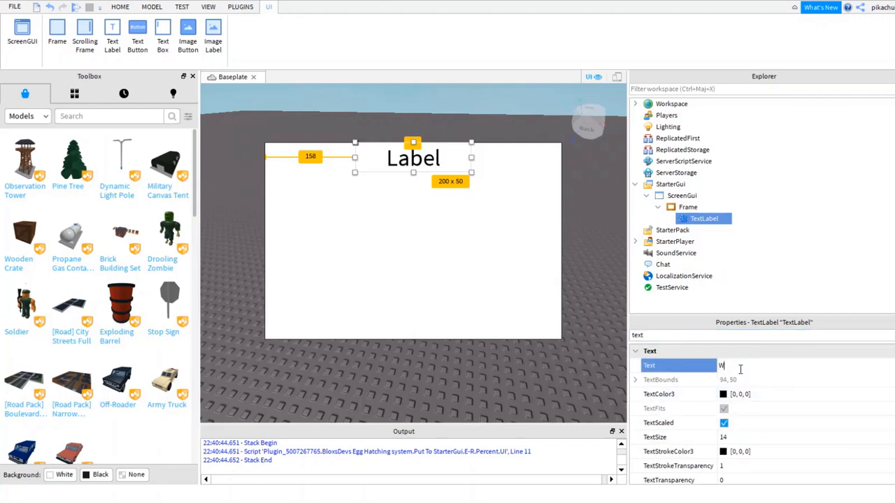
{"action": "type", "text": "Welcome"}
{"action": "key", "text": "Return"}
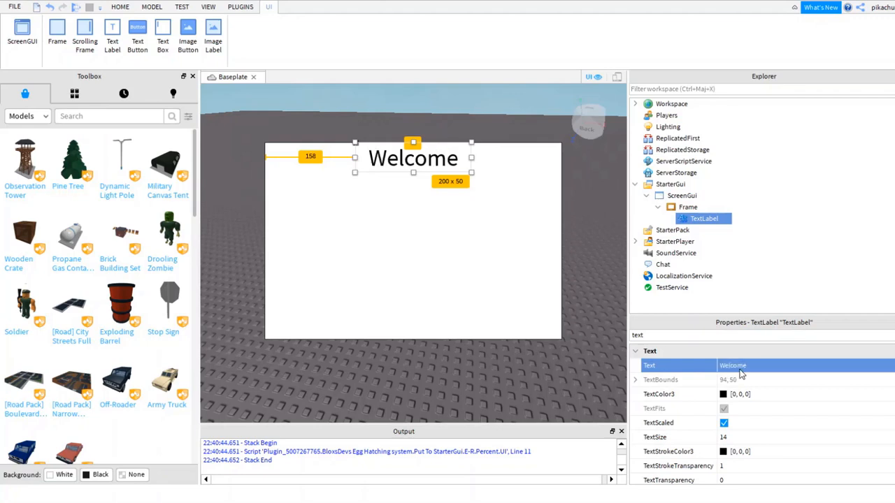
Try several fonts on the "Welcome" text label and set its Font to GothamBold
{"action": "double_click", "coordinate": [748, 335]}
{"action": "type", "text": "font"}
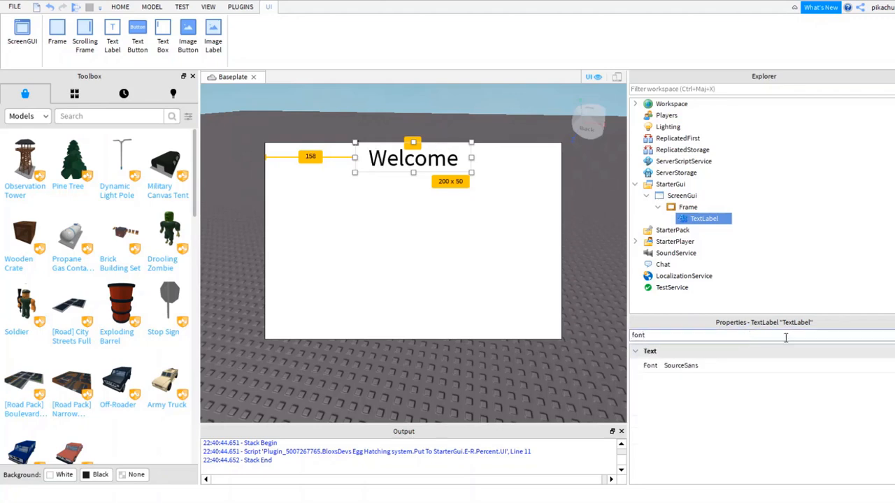
{"action": "left_click", "coordinate": [755, 370]}
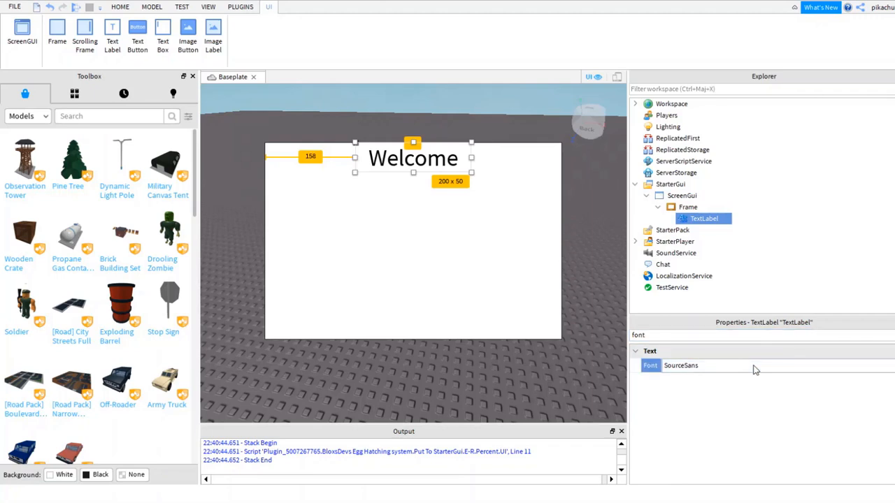
{"action": "left_click", "coordinate": [738, 414]}
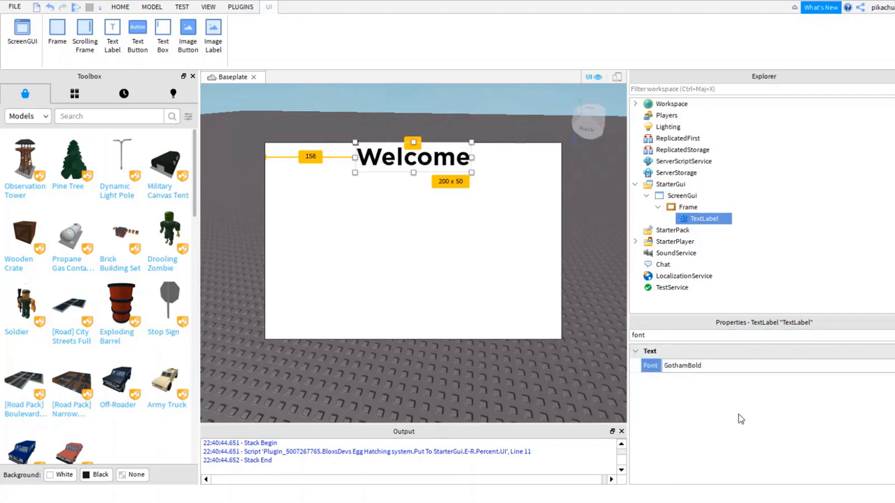
{"action": "left_click", "coordinate": [717, 453]}
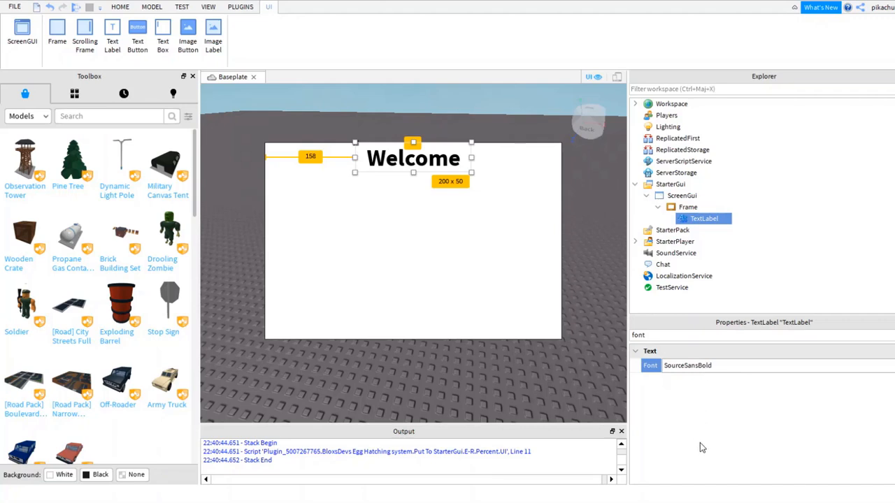
{"action": "left_click", "coordinate": [723, 389]}
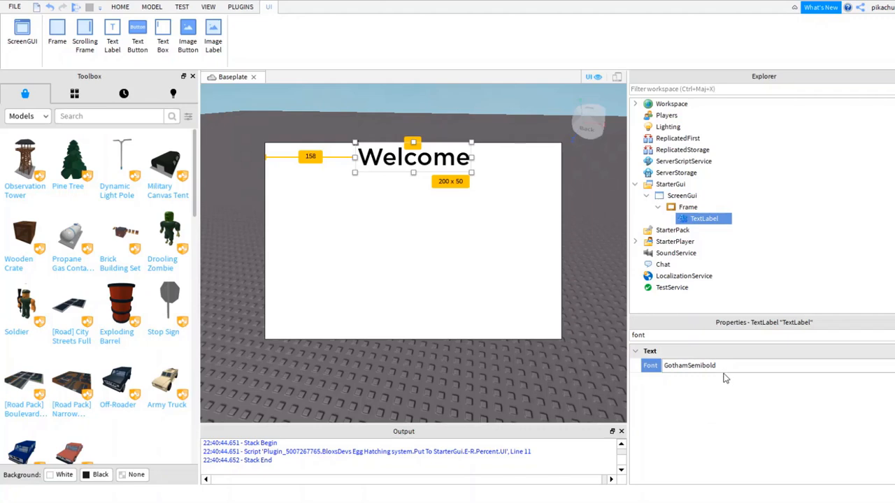
{"action": "left_click", "coordinate": [716, 403]}
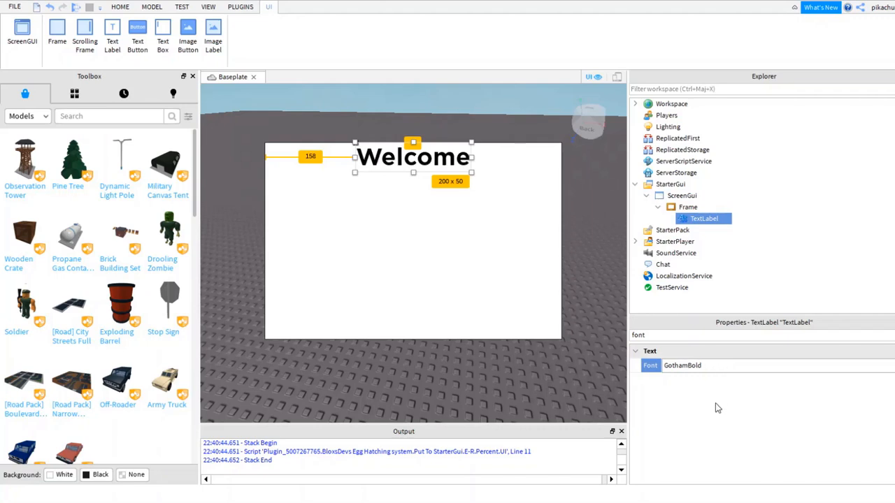
Set the "Welcome" text label's BorderSizePixel to 0
{"action": "left_click", "coordinate": [469, 177]}
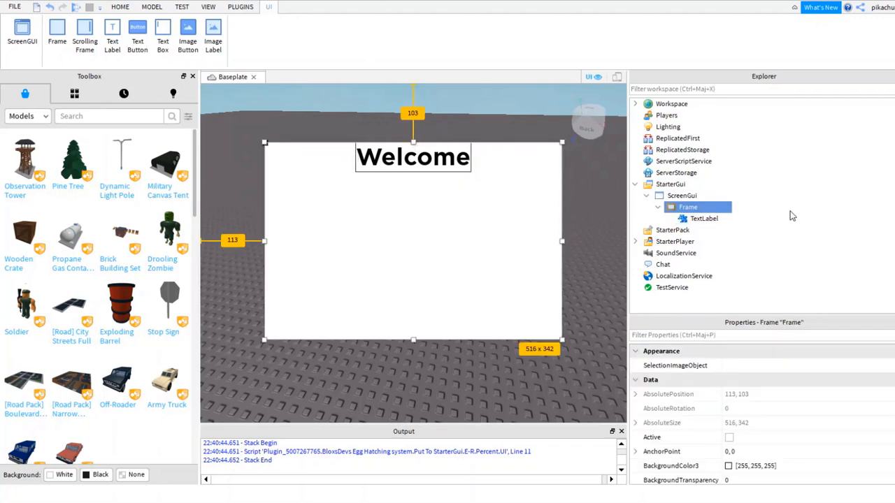
{"action": "left_click", "coordinate": [692, 219]}
{"action": "left_click", "coordinate": [696, 335]}
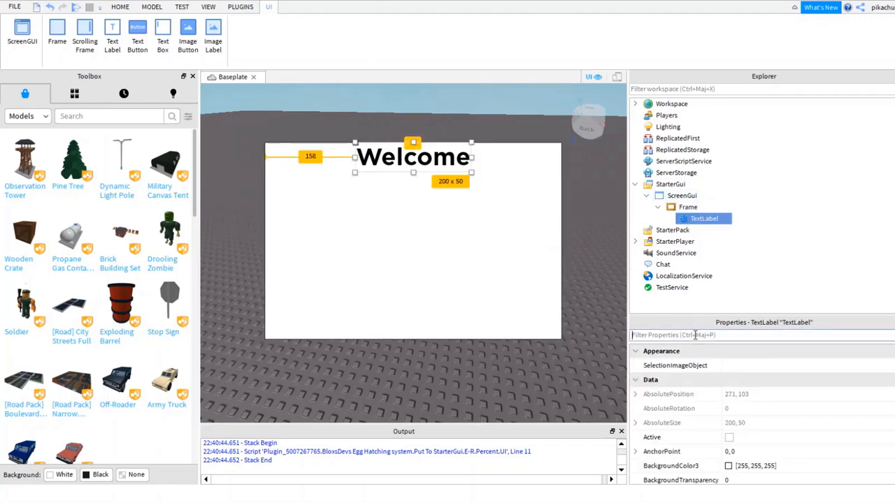
{"action": "type", "text": "bor"}
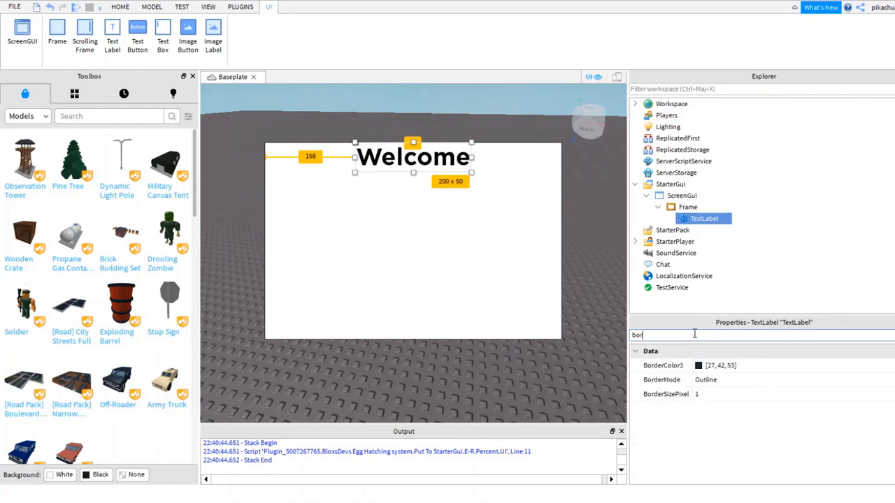
{"action": "left_click", "coordinate": [709, 397]}
{"action": "type", "text": "0"}
{"action": "key", "text": "Return"}
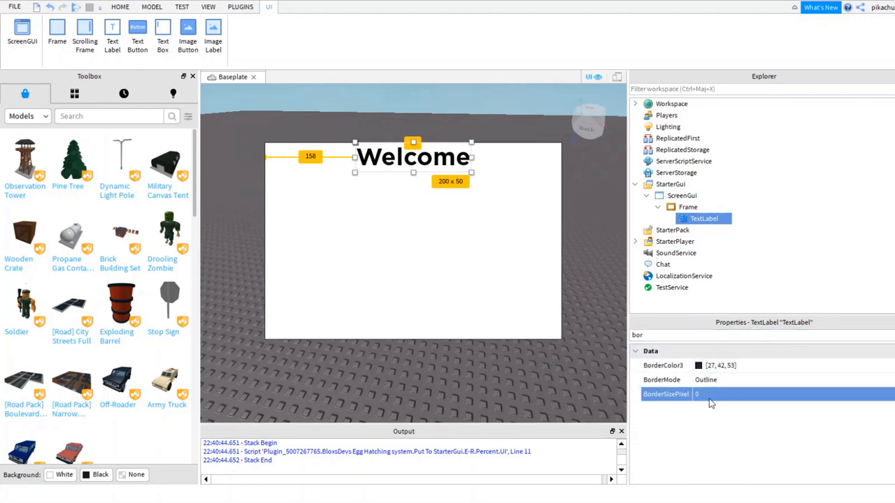
Set the "Welcome" text label's BackgroundTransparency to 1
{"action": "left_click", "coordinate": [696, 335]}
{"action": "key", "text": "BackSpace"}
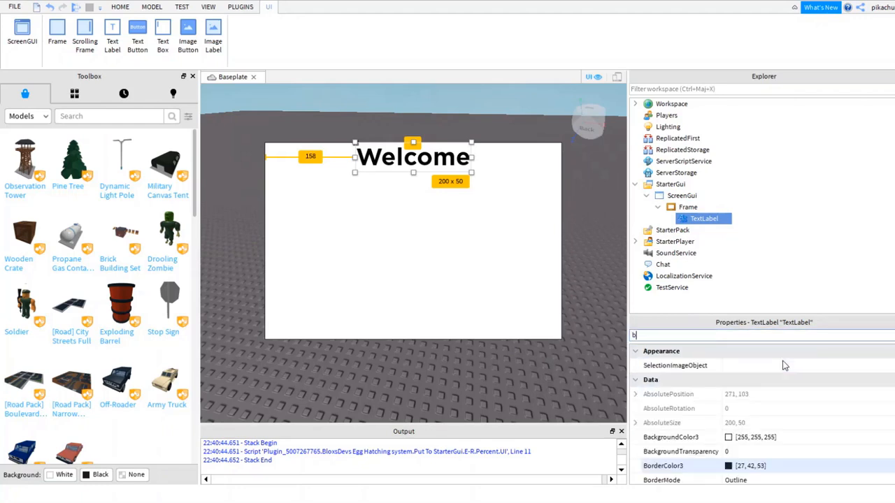
{"action": "type", "text": "back"}
{"action": "left_click", "coordinate": [774, 384]}
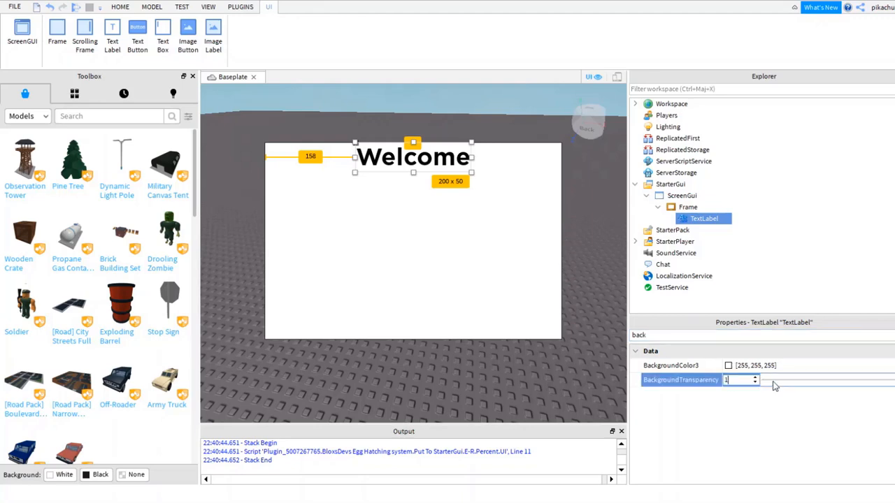
{"action": "type", "text": "1"}
{"action": "key", "text": "Return"}
Change the frame's BackgroundColor3 to cyan, 39, 255, 237
{"action": "left_click", "coordinate": [689, 207]}
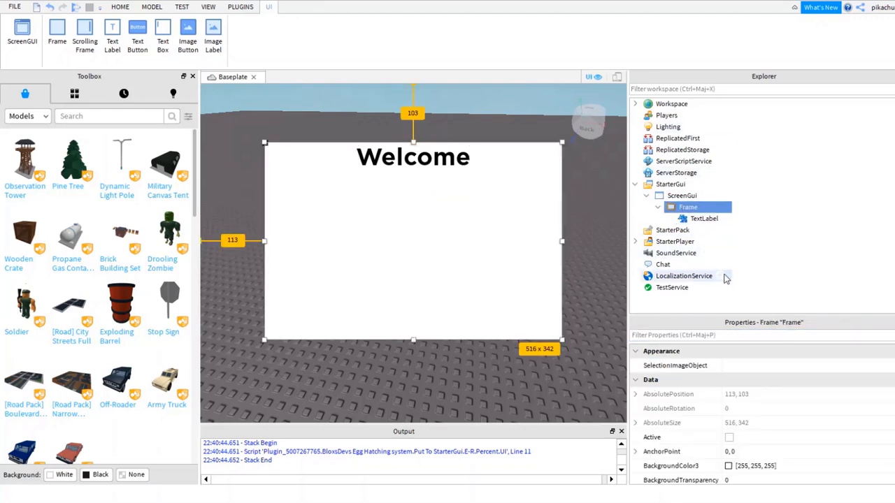
{"action": "left_click", "coordinate": [731, 466]}
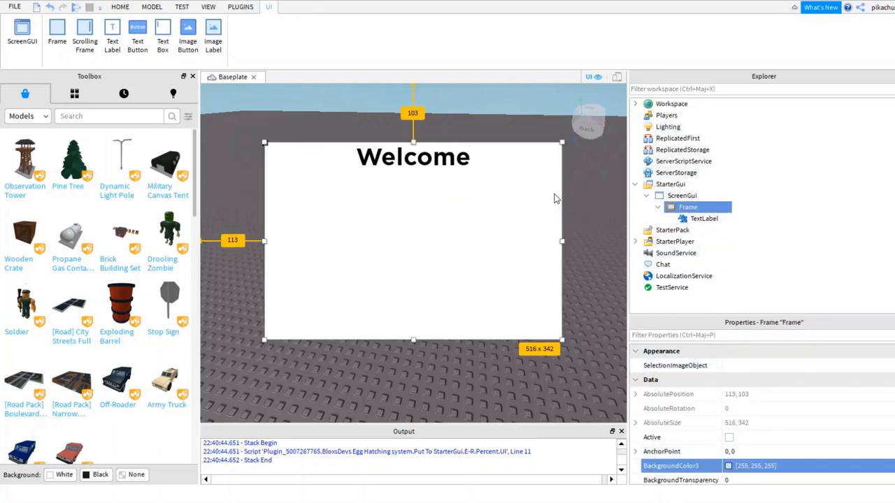
{"action": "left_click_drag", "start_coordinate": [523, 175], "coordinate": [516, 167]}
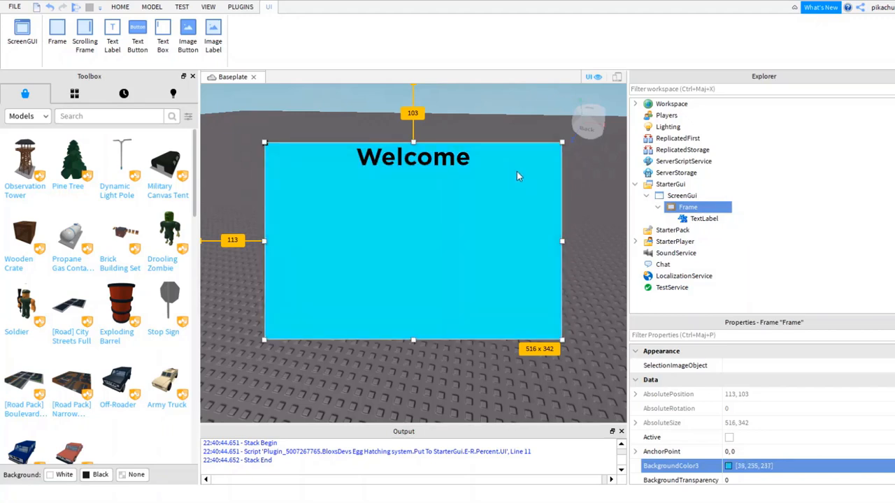
Enlarge the "Welcome" label to about 326 x 79 and centre it horizontally near the frame's upper edge
{"action": "left_click", "coordinate": [439, 175]}
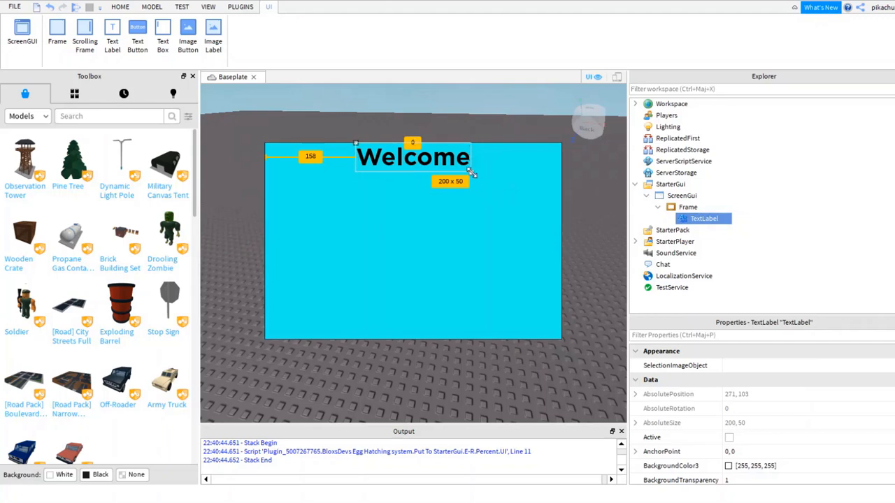
{"action": "mouse_move", "coordinate": [472, 173]}
{"action": "left_mouse_down"}
{"action": "mouse_move", "coordinate": [535, 187]}
{"action": "mouse_move", "coordinate": [474, 165]}
{"action": "left_mouse_up"}
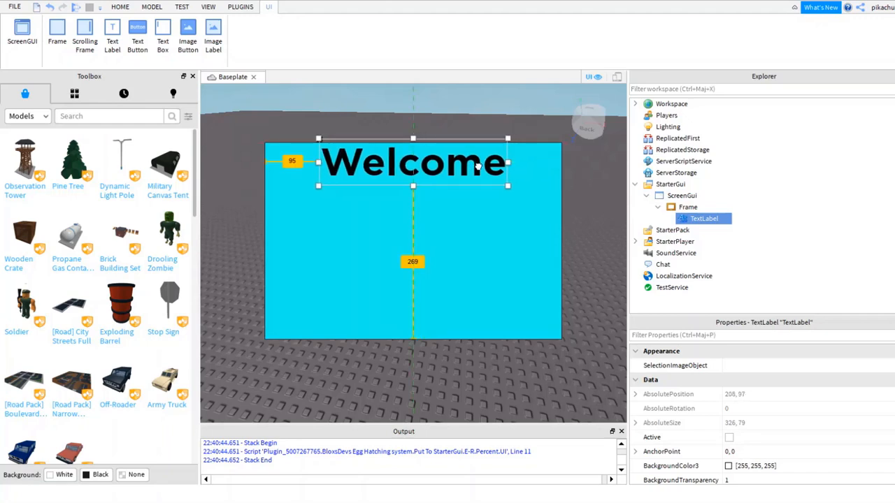
{"action": "left_click", "coordinate": [680, 208]}
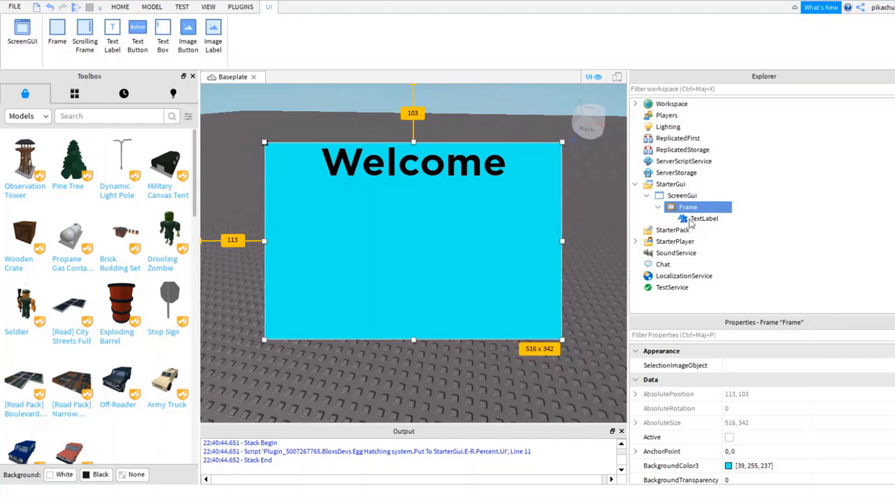
{"action": "left_click", "coordinate": [676, 258]}
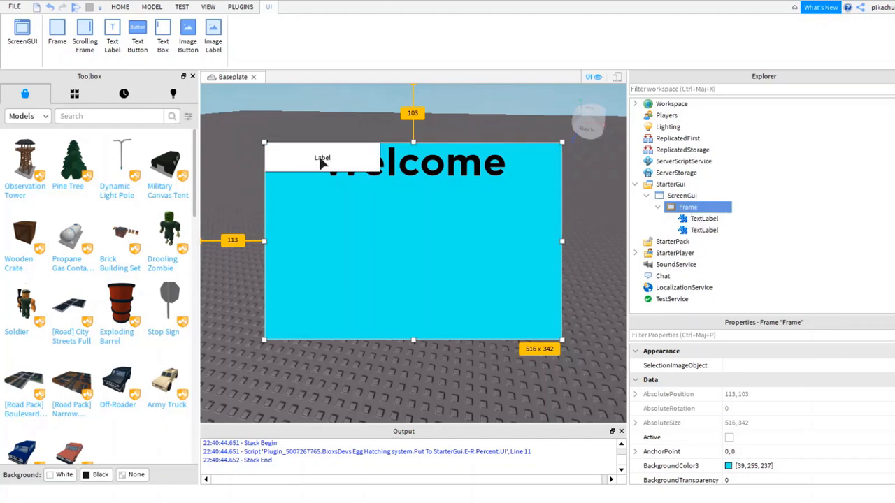
{"action": "left_click", "coordinate": [321, 162]}
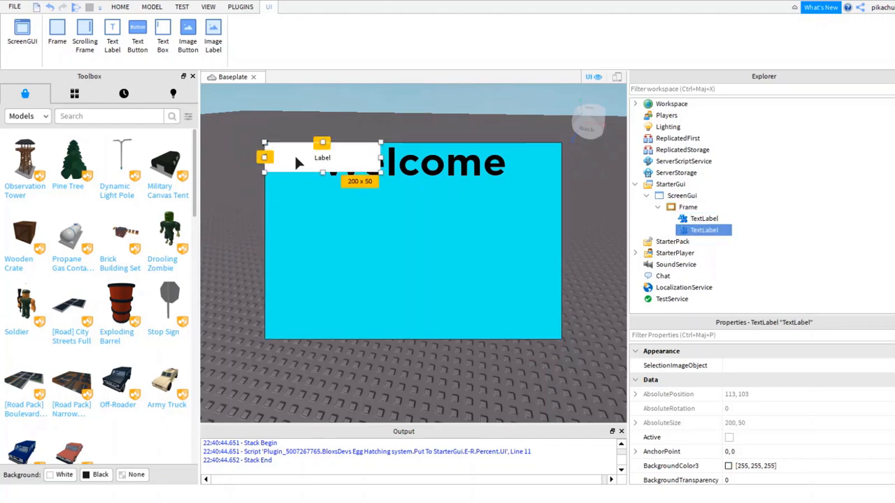
{"action": "key", "text": "Delete"}
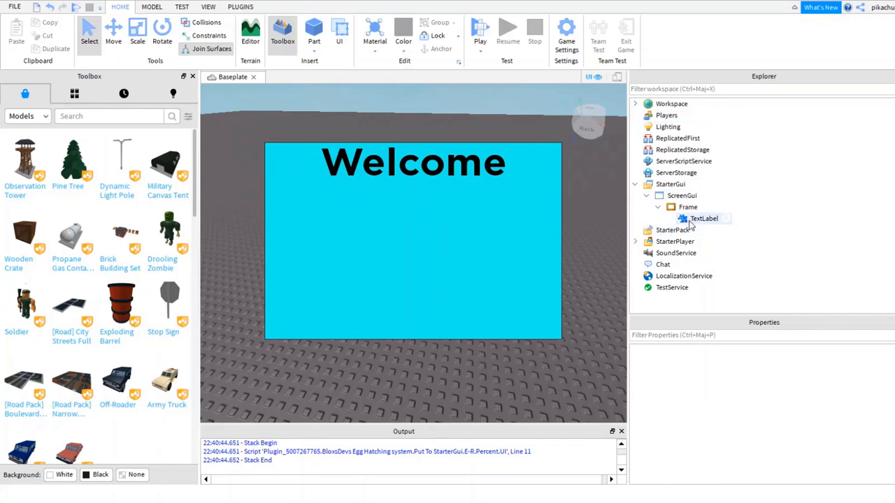
Duplicate the "Welcome" label, shrink the copy to about 255 x 47 and place it about 134 px below the frame's upper edge
{"action": "left_click", "coordinate": [702, 219]}
{"action": "key", "text": "ctrl+d"}
{"action": "left_click_drag", "start_coordinate": [322, 148], "coordinate": [349, 220]}
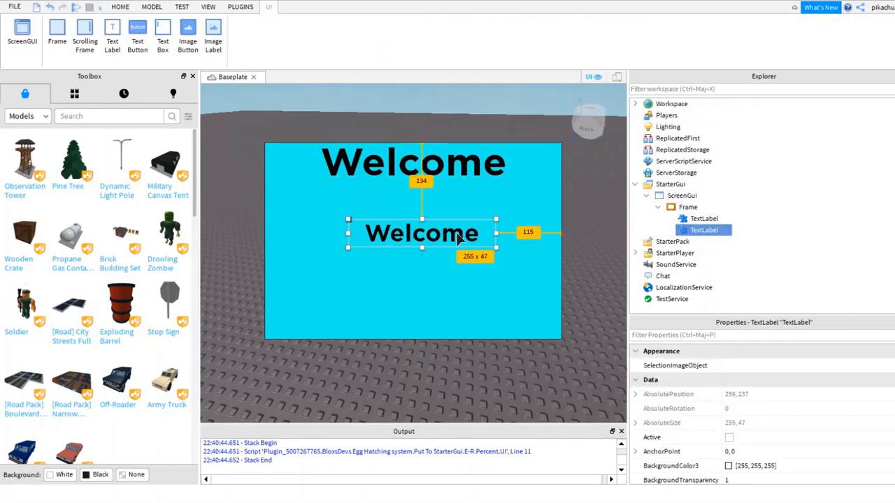
Set the duplicated label's text to 'Welcome to "Game name" in this game you will be going through awsome adventures!'
{"action": "left_click", "coordinate": [666, 335]}
{"action": "type", "text": "text"}
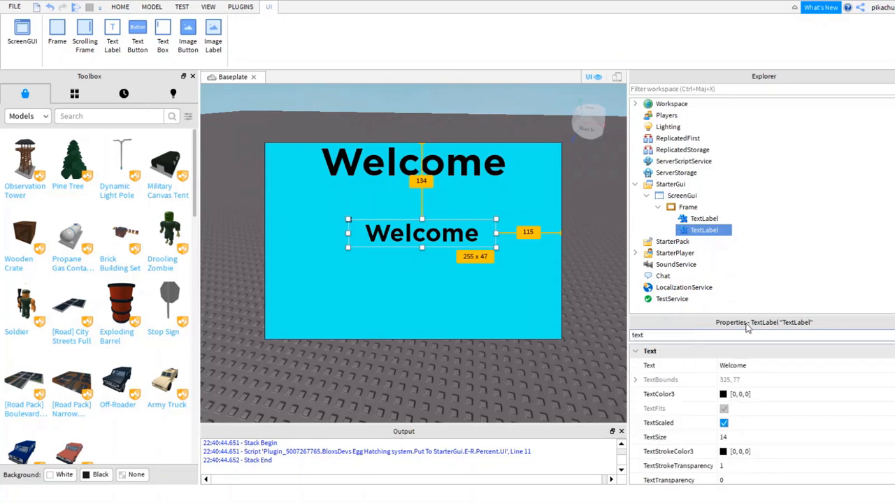
{"action": "left_click", "coordinate": [752, 366]}
{"action": "key", "text": "BackSpace"}
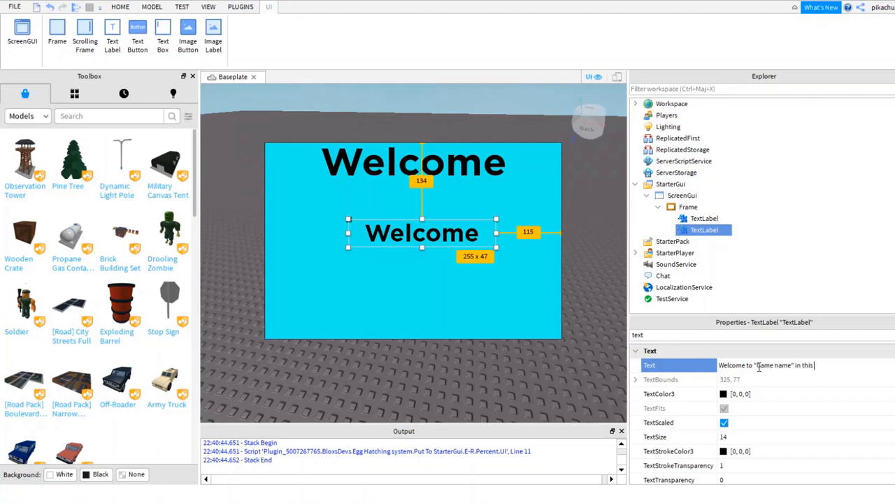
{"action": "type", "text": "gam"}
{"action": "type", "text": "gpi"}
{"action": "type", "text": "w"}
{"action": "key", "text": "BackSpace"}
{"action": "type", "text": "ugh awso"}
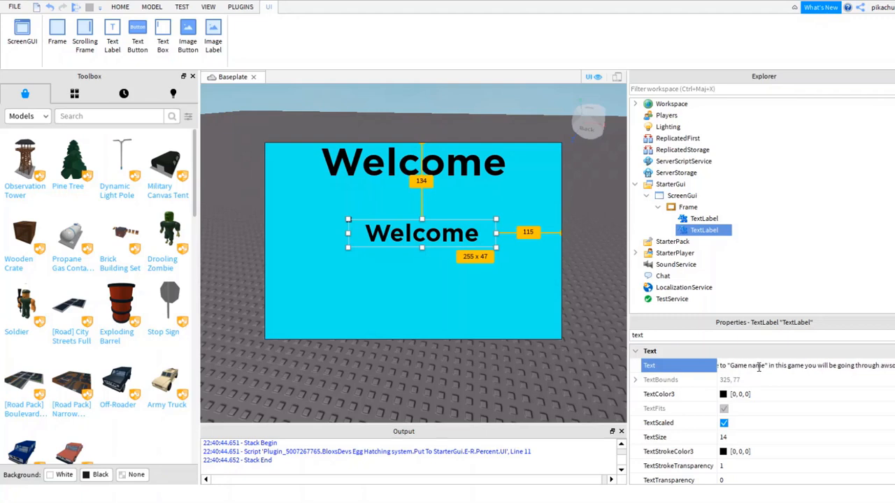
{"action": "type", "text": "me adve"}
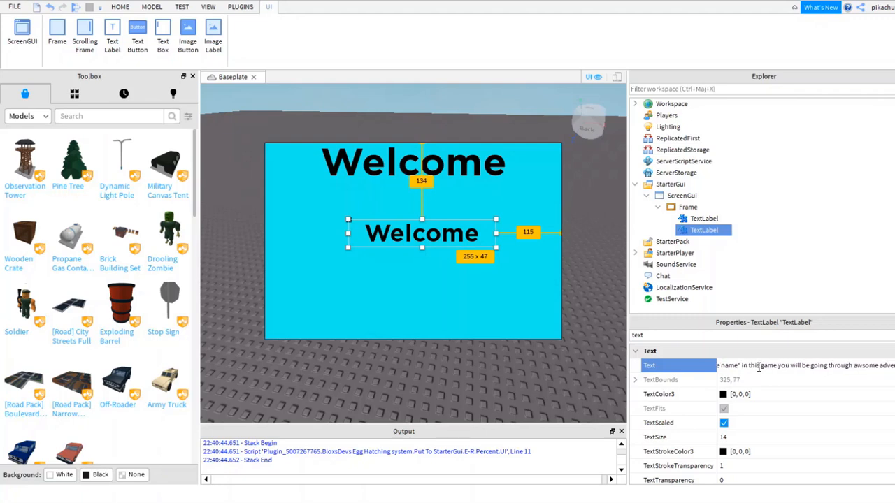
{"action": "type", "text": "ntur"}
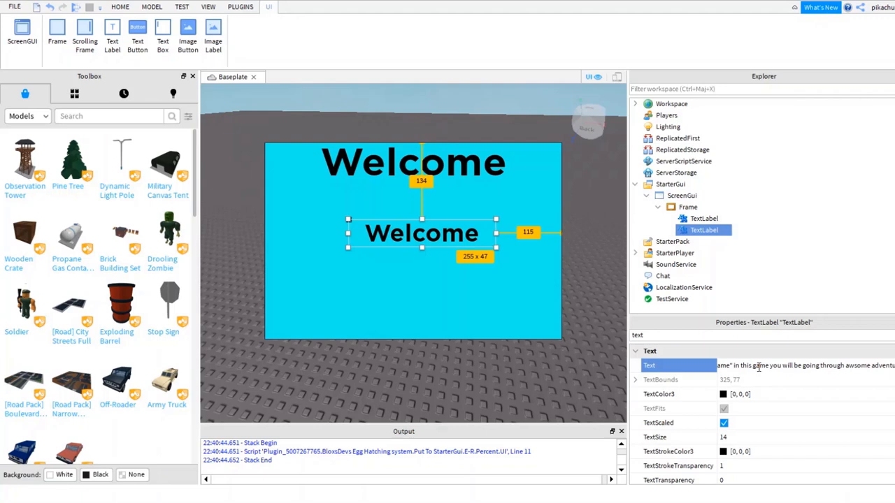
{"action": "key", "text": "Return"}
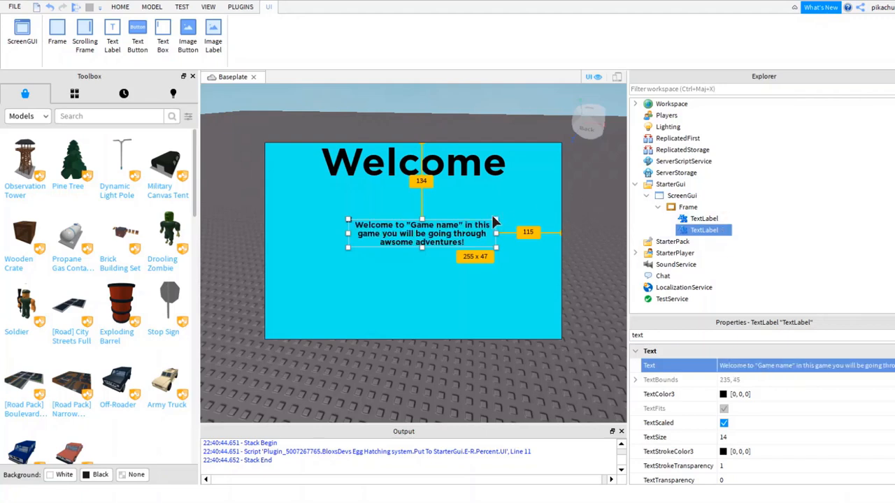
Enlarge the description label to about 497 x 141 and centre it in the frame, about 100 px below the upper edge
{"action": "left_click_drag", "start_coordinate": [496, 219], "coordinate": [595, 168]}
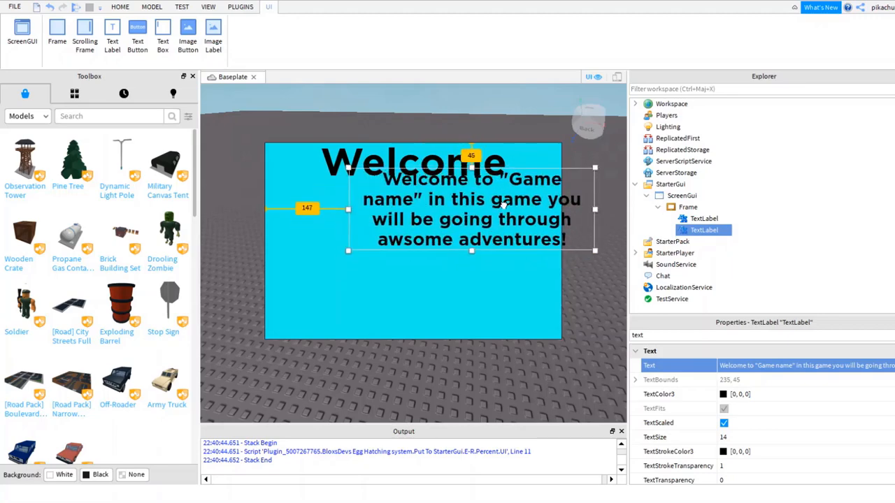
{"action": "left_click_drag", "start_coordinate": [503, 204], "coordinate": [447, 236]}
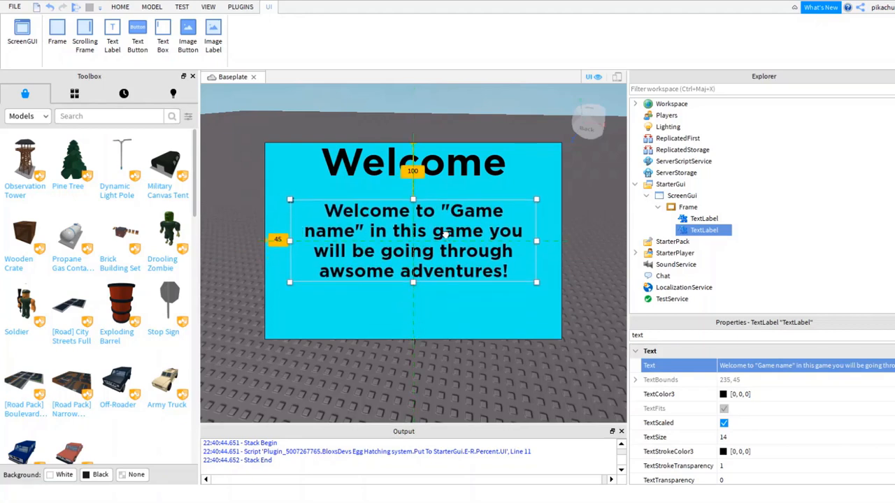
{"action": "left_click_drag", "start_coordinate": [446, 235], "coordinate": [446, 235]}
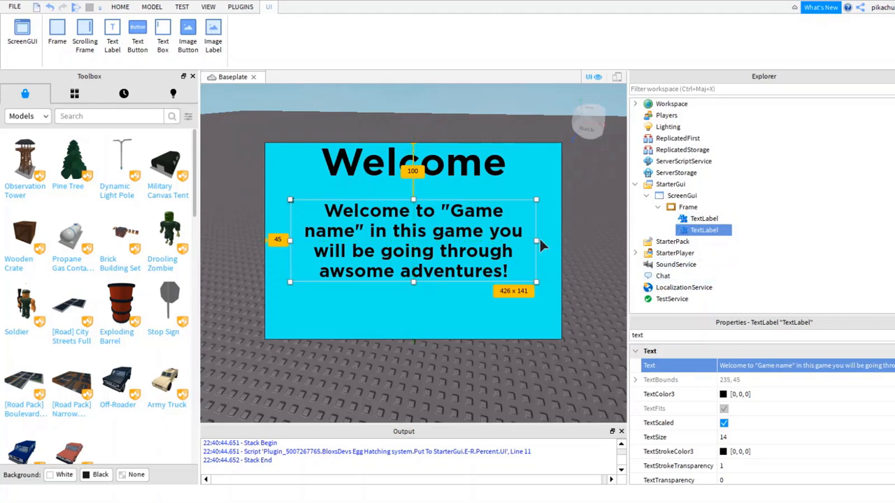
{"action": "left_click_drag", "start_coordinate": [536, 240], "coordinate": [517, 244]}
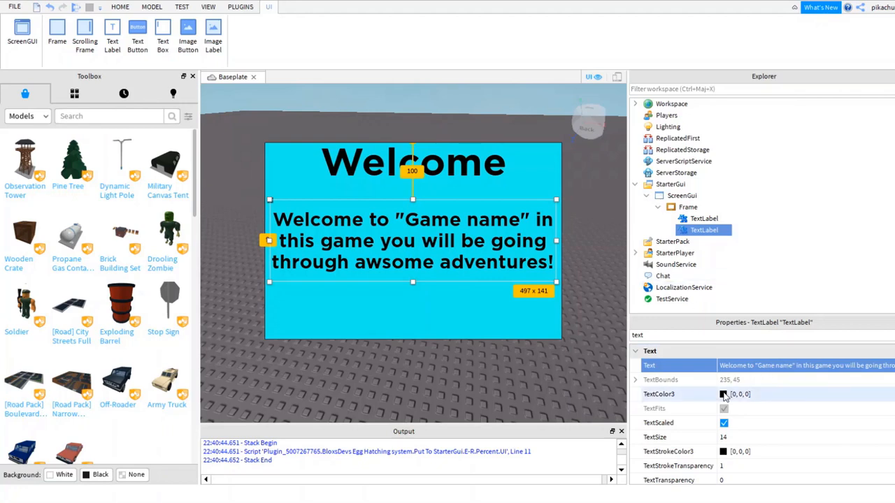
Change the description label's TextColor3 to dark green, 39, 147, 39
{"action": "left_click", "coordinate": [724, 395]}
{"action": "left_click", "coordinate": [428, 167]}
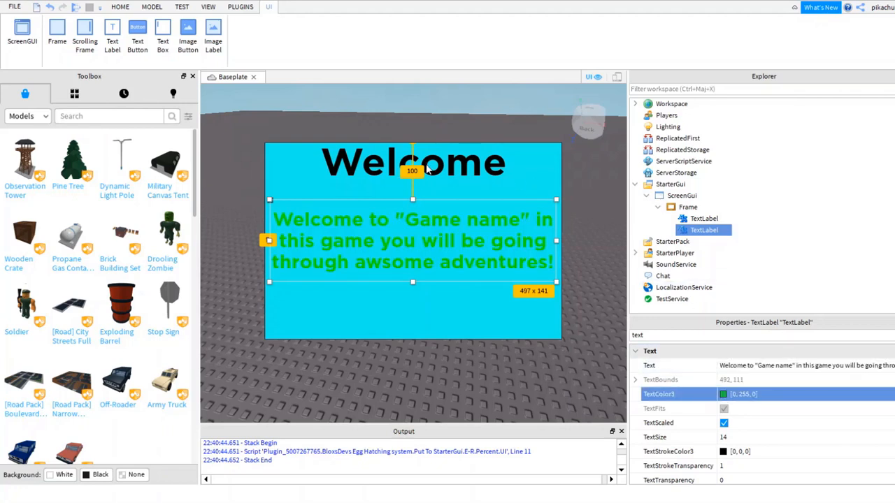
{"action": "mouse_move", "coordinate": [544, 153]}
{"action": "left_mouse_down"}
{"action": "mouse_move", "coordinate": [530, 151]}
{"action": "mouse_move", "coordinate": [532, 164]}
{"action": "left_mouse_up"}
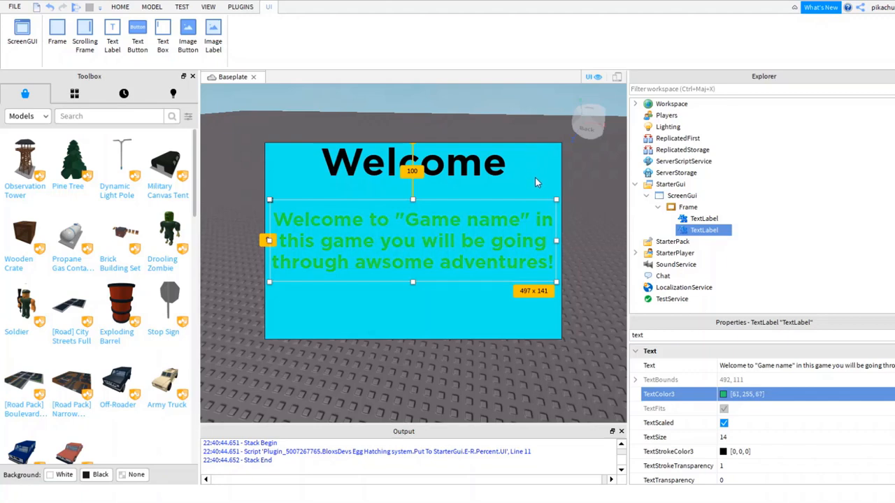
{"action": "mouse_move", "coordinate": [586, 187]}
{"action": "left_mouse_down"}
{"action": "mouse_move", "coordinate": [594, 178]}
{"action": "mouse_move", "coordinate": [594, 200]}
{"action": "left_mouse_up"}
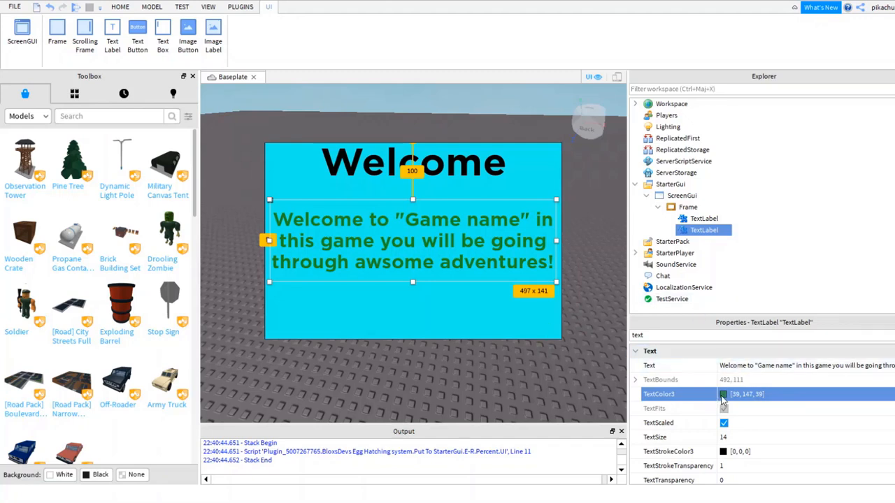
Change the description label's TextColor3 to white, 255, 255, 255, and reduce the label's height to about 138 px
{"action": "left_click", "coordinate": [438, 204]}
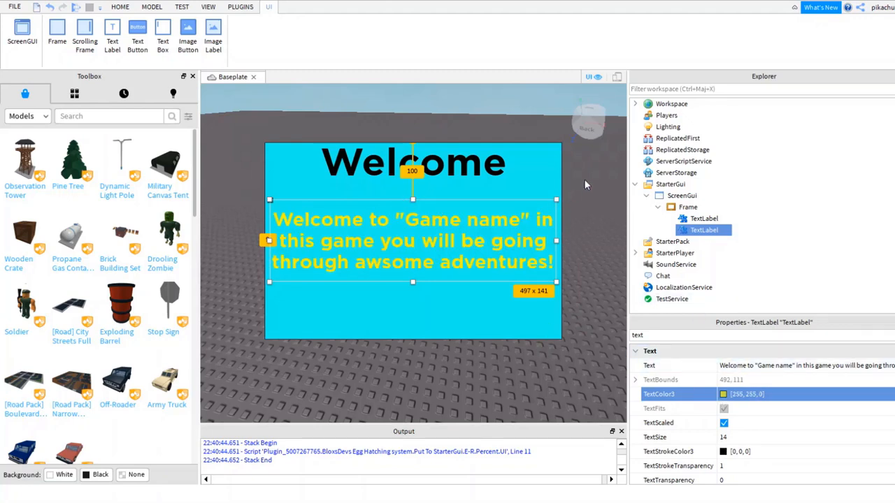
{"action": "left_click_drag", "start_coordinate": [590, 170], "coordinate": [593, 182]}
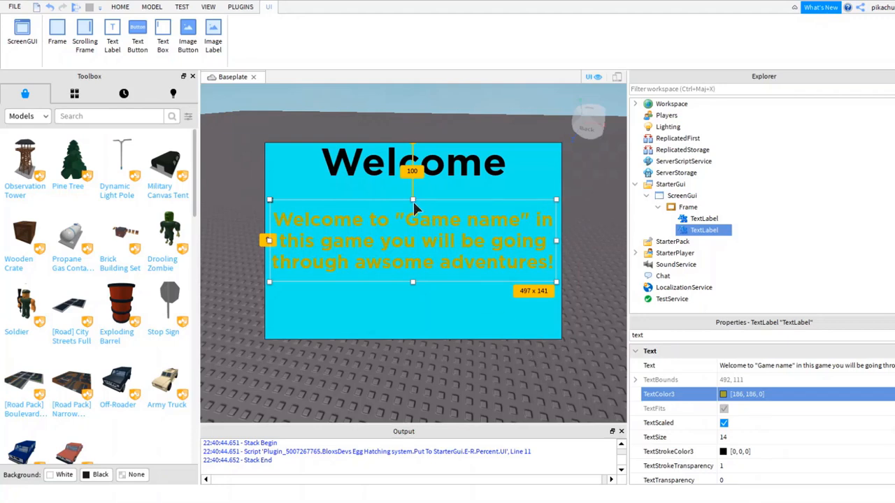
{"action": "mouse_move", "coordinate": [413, 200]}
{"action": "left_mouse_down"}
{"action": "mouse_move", "coordinate": [412, 184]}
{"action": "mouse_move", "coordinate": [413, 202]}
{"action": "left_mouse_up"}
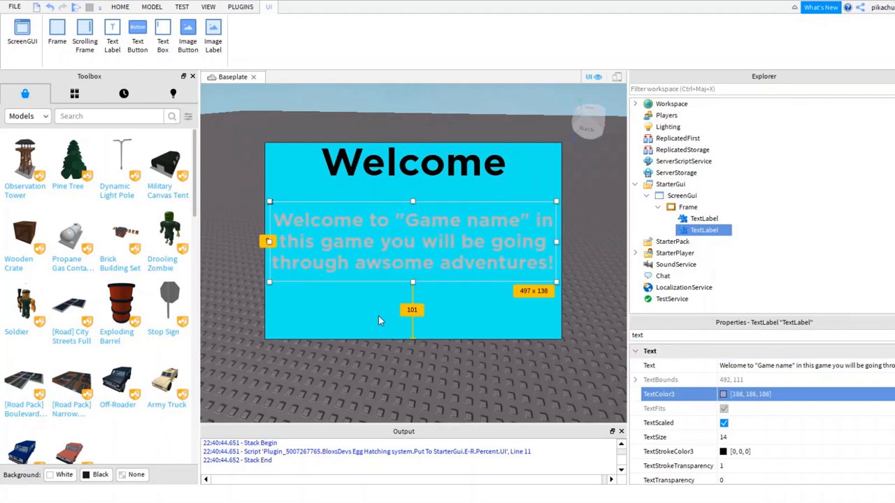
{"action": "left_click_drag", "start_coordinate": [593, 167], "coordinate": [587, 89]}
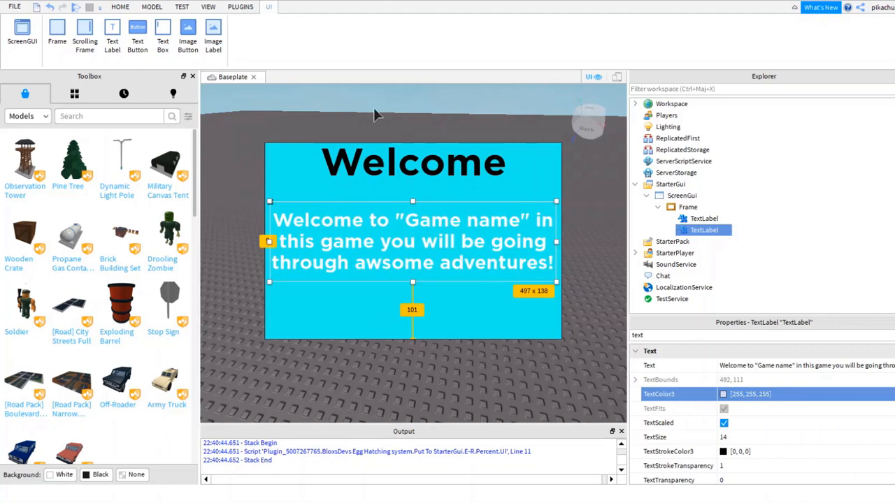
Change the "Welcome" title label's TextColor3 to orange, 255, 104, 29
{"action": "left_click", "coordinate": [703, 219]}
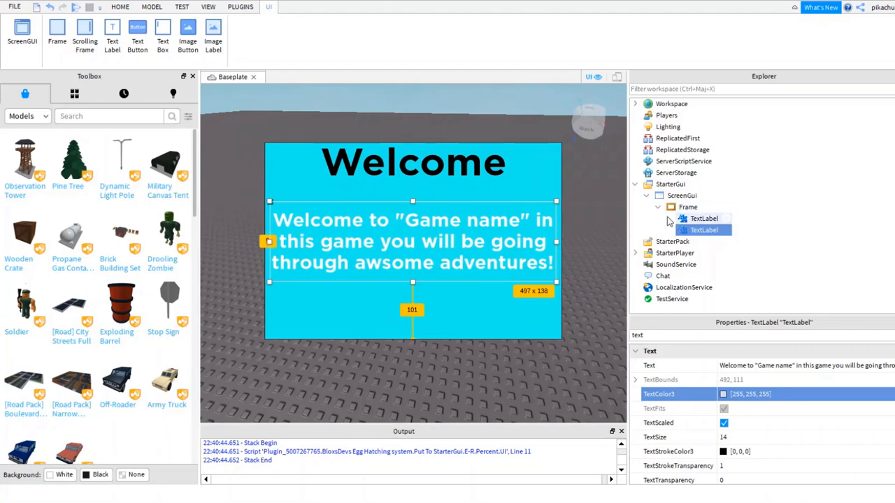
{"action": "left_click", "coordinate": [697, 335]}
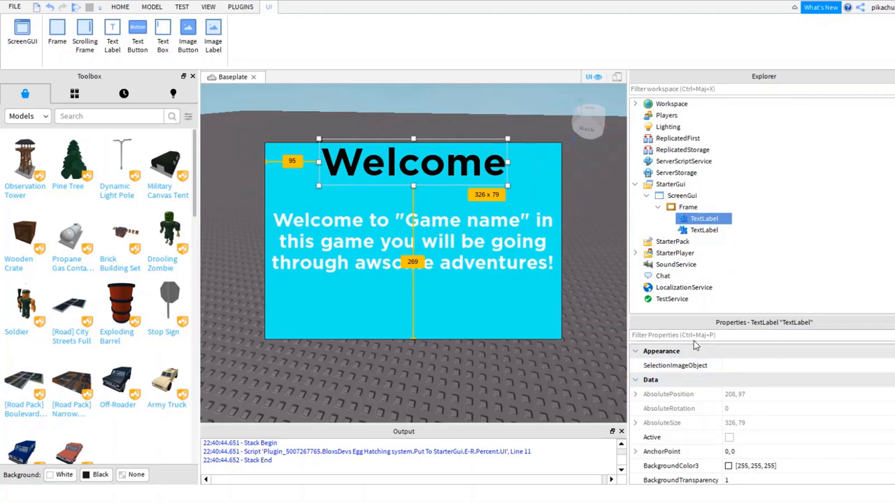
{"action": "scroll", "coordinate": [731, 462], "scroll_direction": "down", "scroll_amount": 3}
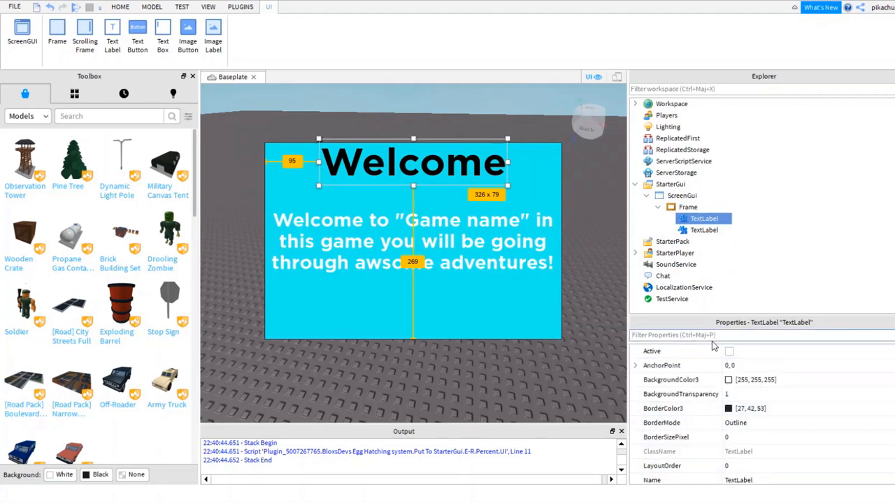
{"action": "type", "text": "clo"}
{"action": "key", "text": "BackSpace"}
{"action": "key", "text": "BackSpace"}
{"action": "key", "text": "BackSpace"}
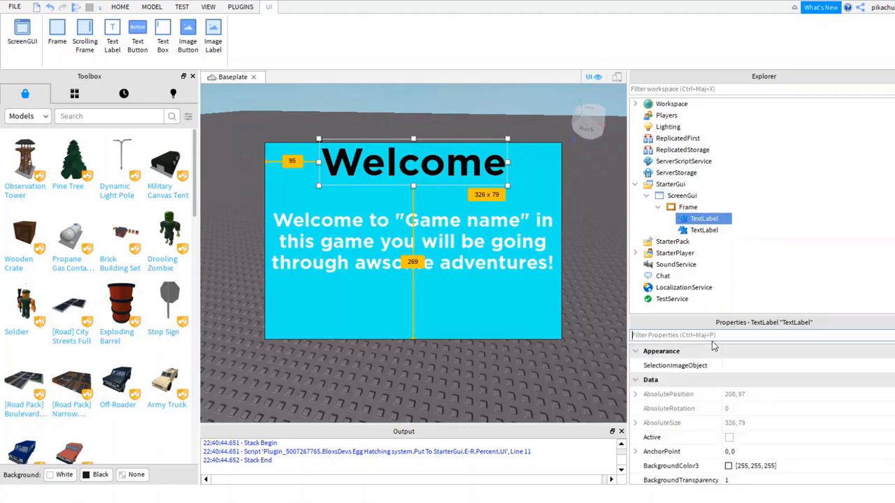
{"action": "type", "text": "col"}
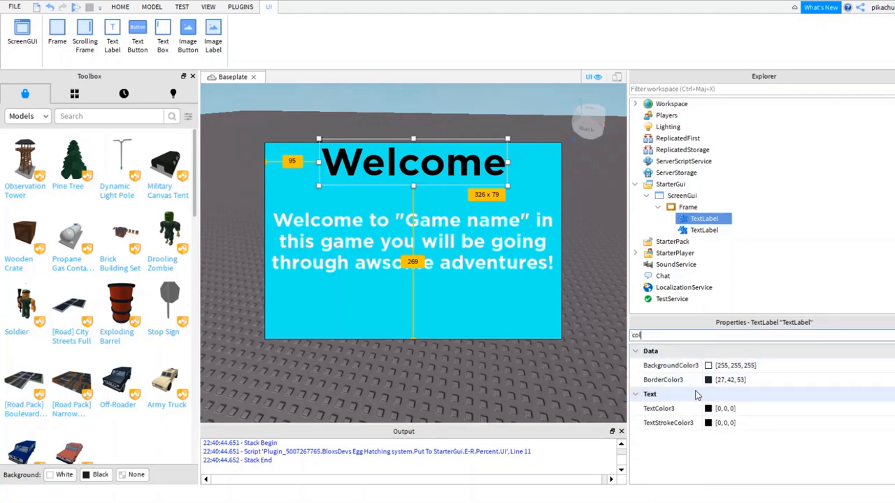
{"action": "left_click", "coordinate": [711, 411]}
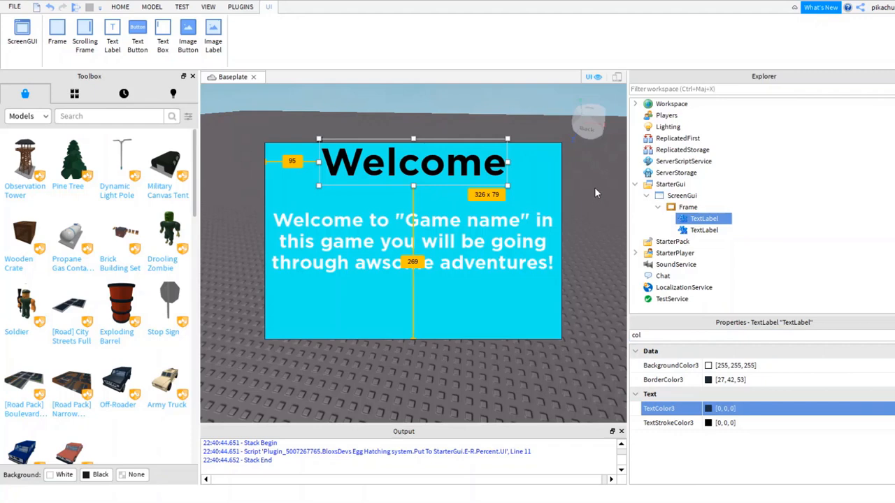
{"action": "left_click", "coordinate": [595, 188]}
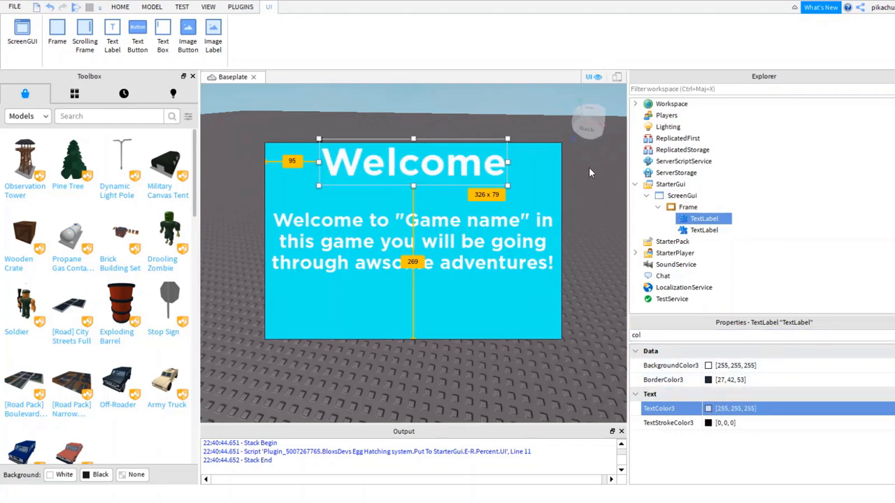
{"action": "left_click", "coordinate": [572, 163]}
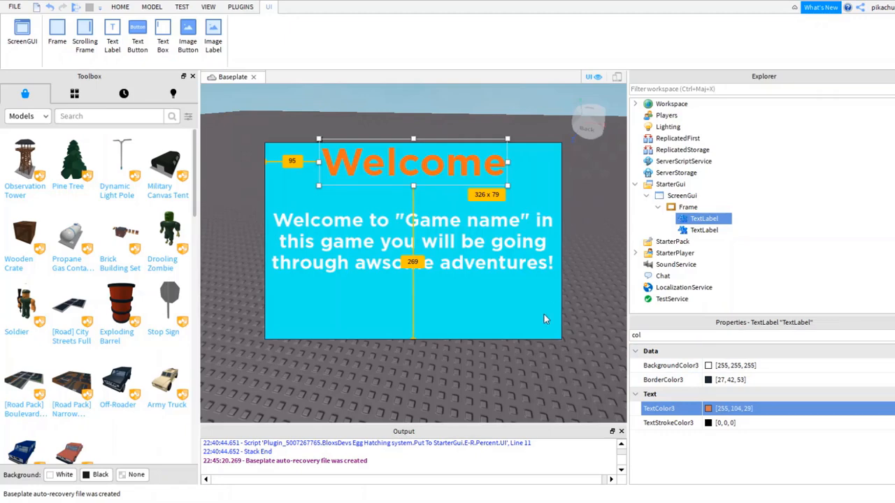
{"action": "left_click", "coordinate": [438, 113]}
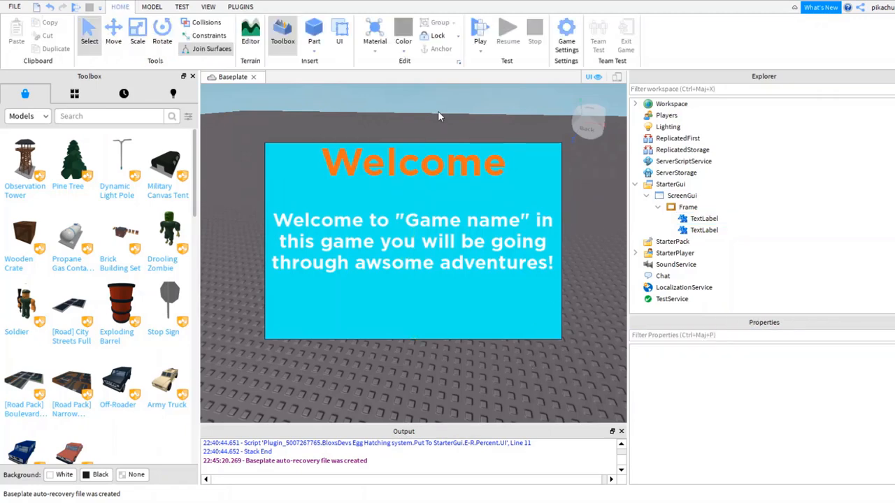
Add a TextButton to the frame and centre it below the description, about 38 px above the frame's lower edge
{"action": "left_click", "coordinate": [706, 208]}
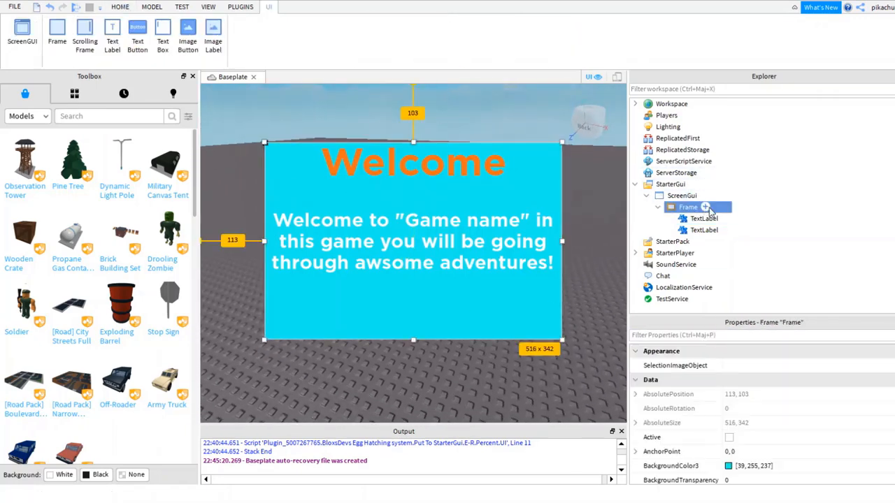
{"action": "left_click", "coordinate": [706, 209]}
{"action": "left_click", "coordinate": [674, 283]}
{"action": "left_click", "coordinate": [303, 152]}
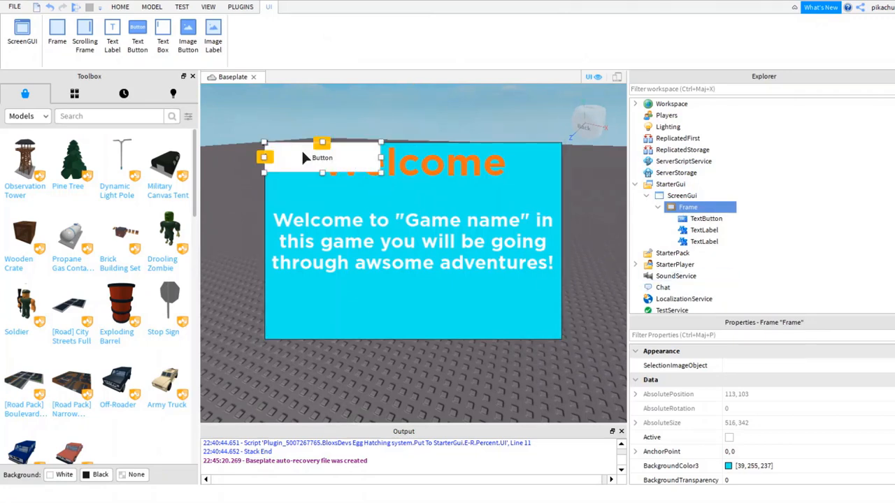
{"action": "left_click_drag", "start_coordinate": [303, 154], "coordinate": [394, 298]}
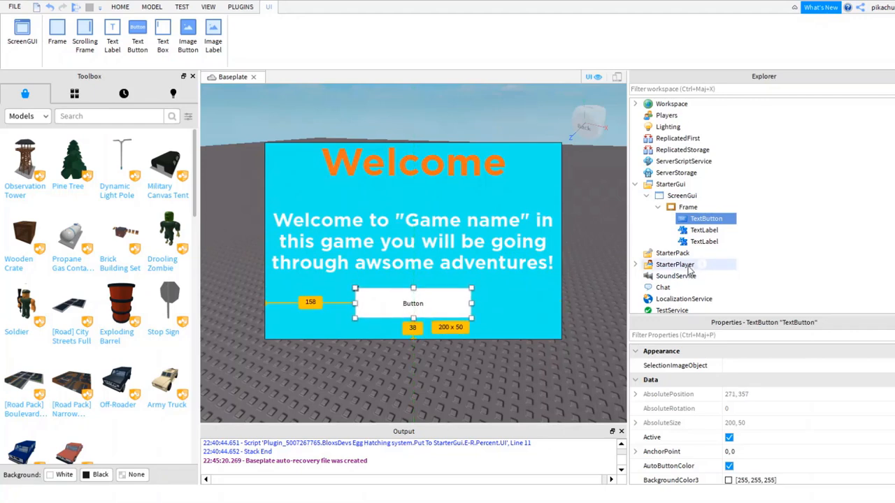
Set the button's text to "Countinue" and enable TextScaled
{"action": "left_click", "coordinate": [687, 335]}
{"action": "type", "text": "text"}
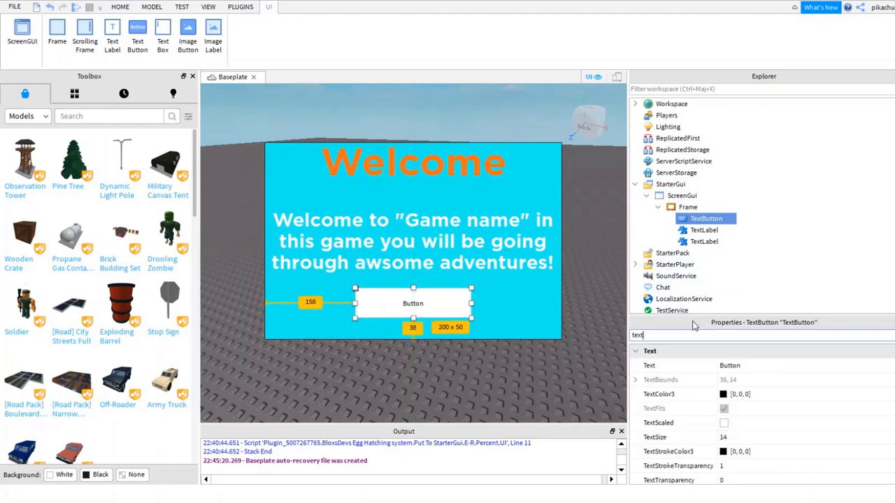
{"action": "left_click", "coordinate": [729, 365]}
{"action": "key", "text": "BackSpace"}
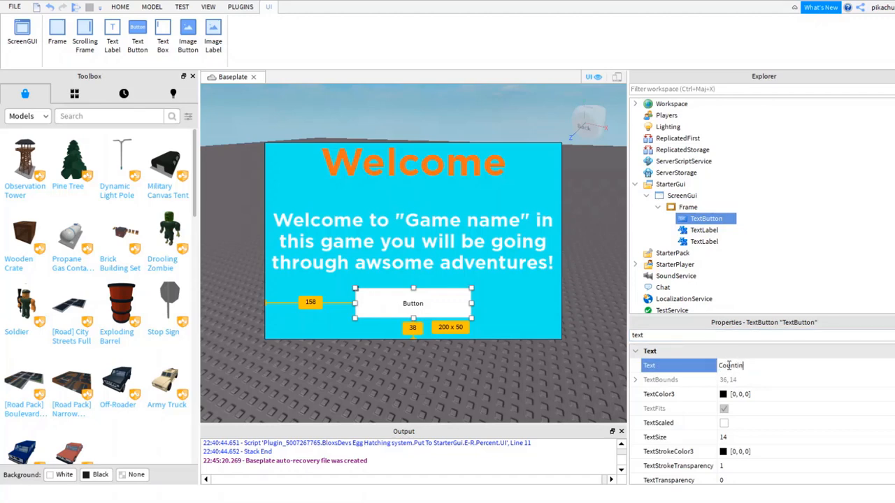
{"action": "type", "text": "Countinue"}
{"action": "key", "text": "Return"}
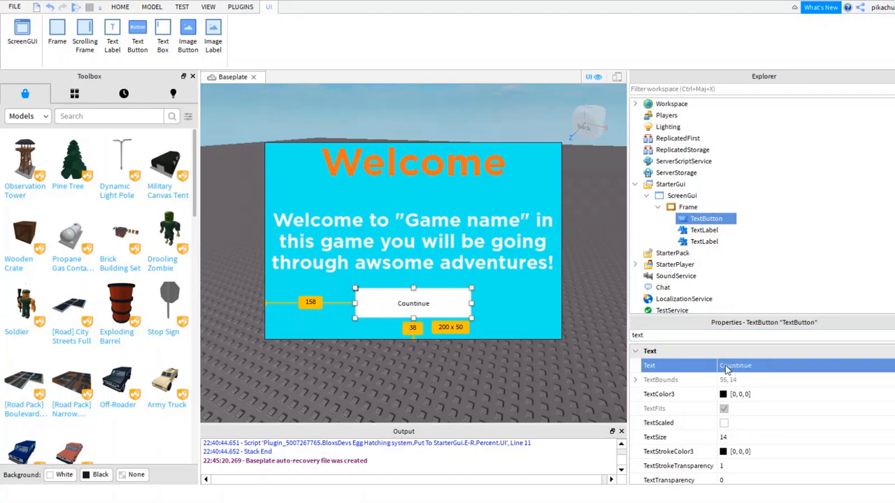
{"action": "left_click", "coordinate": [724, 423]}
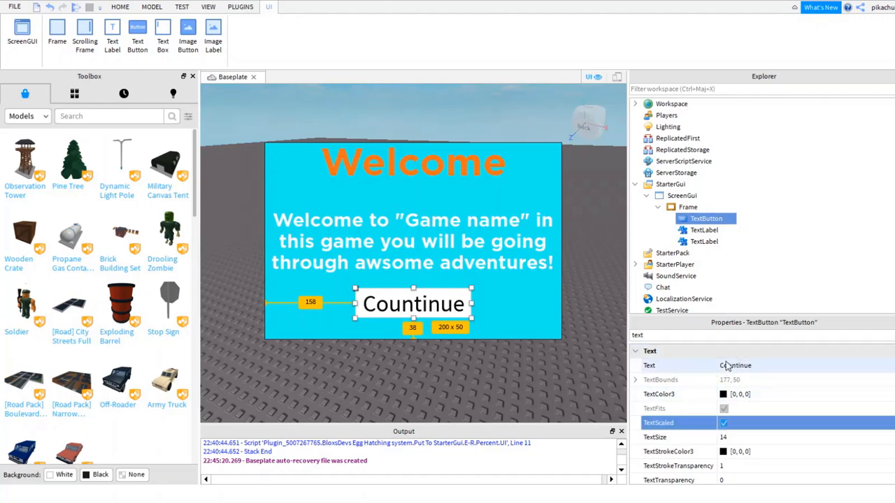
Change the button's BackgroundColor3 to green, 55, 255, 0
{"action": "left_click", "coordinate": [725, 337]}
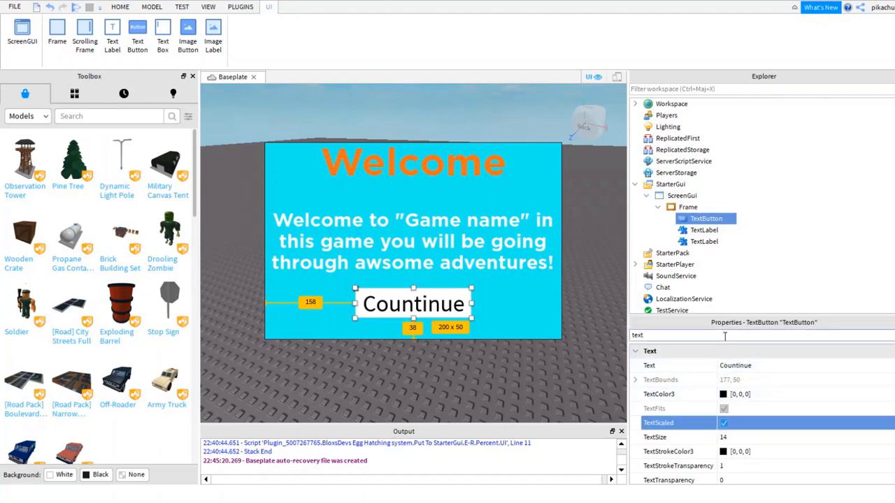
{"action": "key", "text": "BackSpace"}
{"action": "key", "text": "BackSpace"}
{"action": "key", "text": "BackSpace"}
{"action": "key", "text": "BackSpace"}
{"action": "type", "text": "colo"}
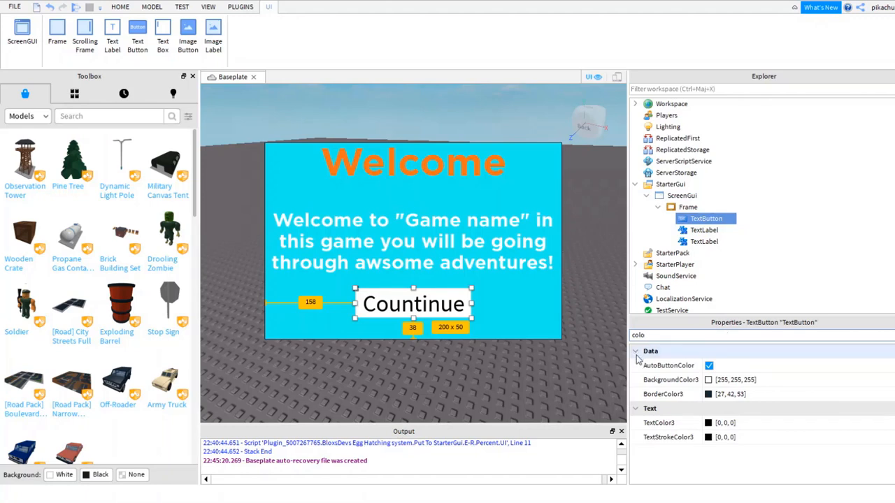
{"action": "left_click", "coordinate": [693, 379]}
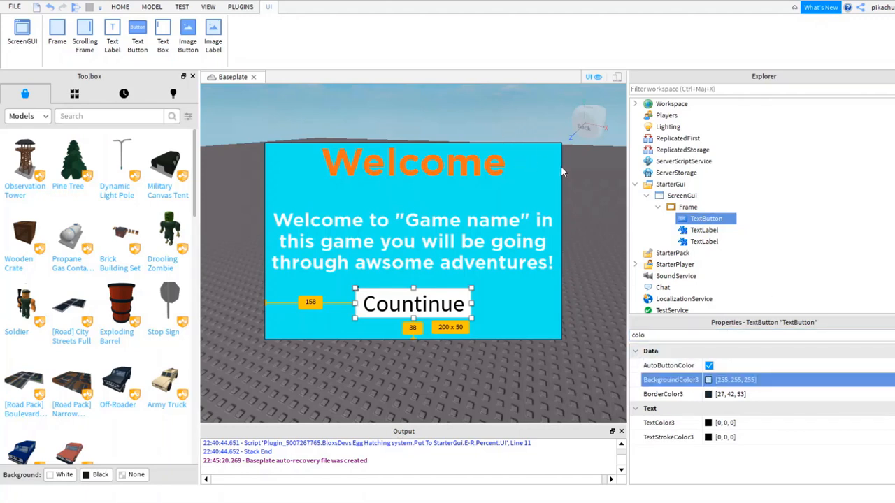
{"action": "left_click", "coordinate": [538, 145]}
{"action": "left_click", "coordinate": [526, 349]}
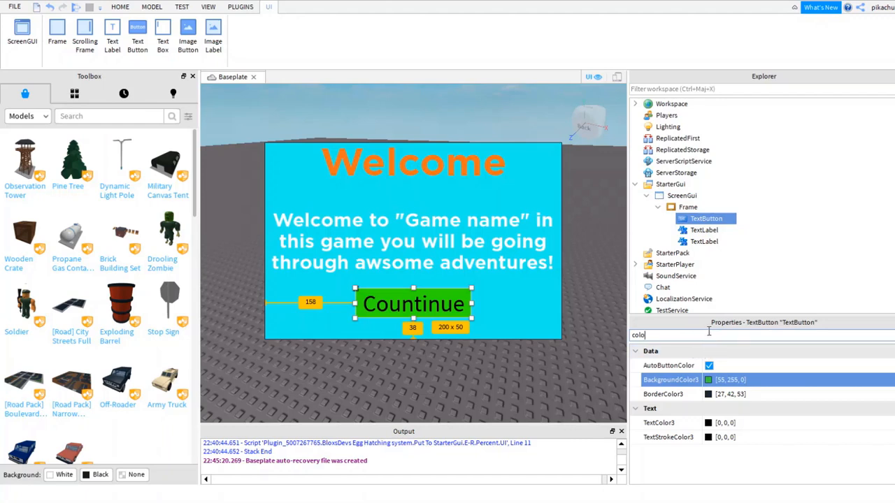
Change the button's TextColor3 to white, 255, 255, 255
{"action": "double_click", "coordinate": [709, 336]}
{"action": "type", "text": "text"}
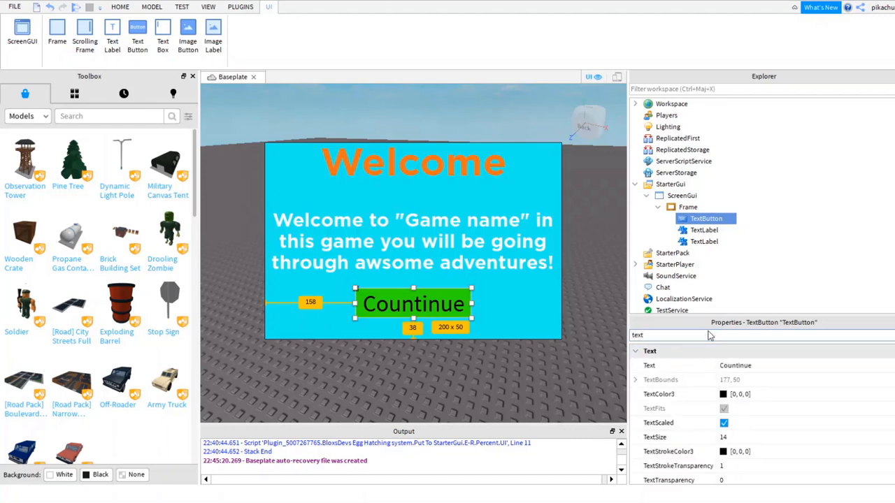
{"action": "type", "text": "col"}
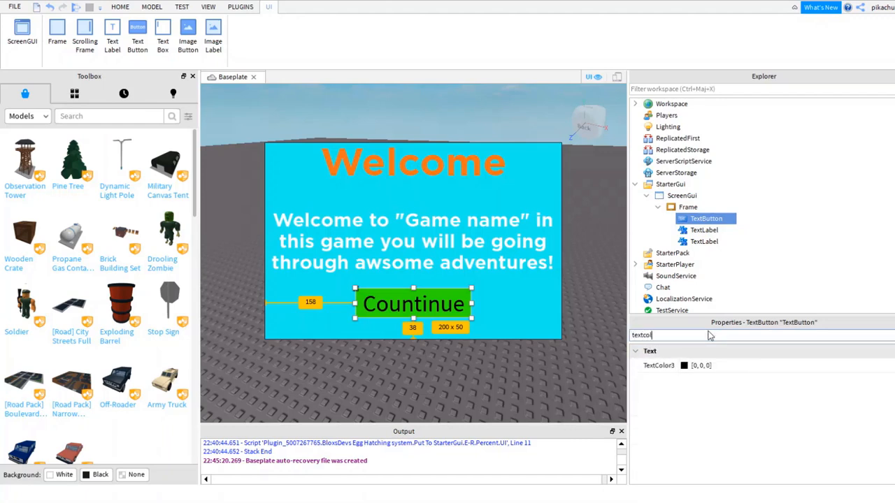
{"action": "left_click", "coordinate": [689, 366]}
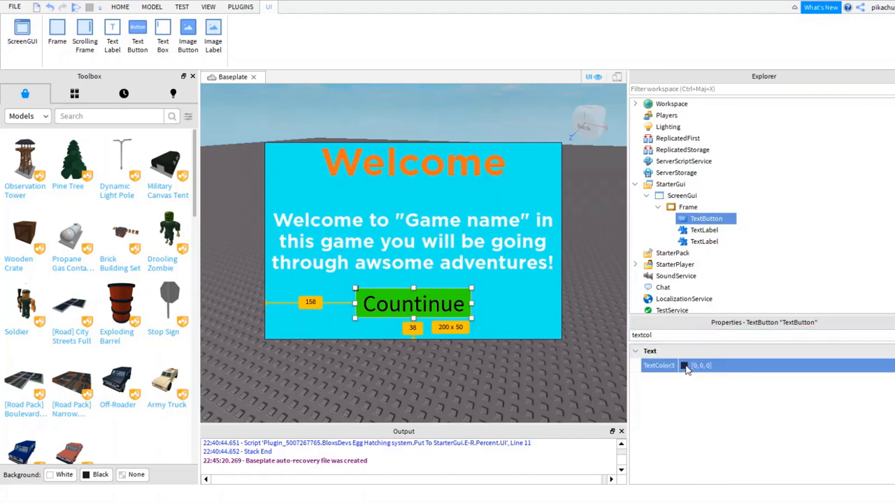
{"action": "left_click", "coordinate": [594, 186]}
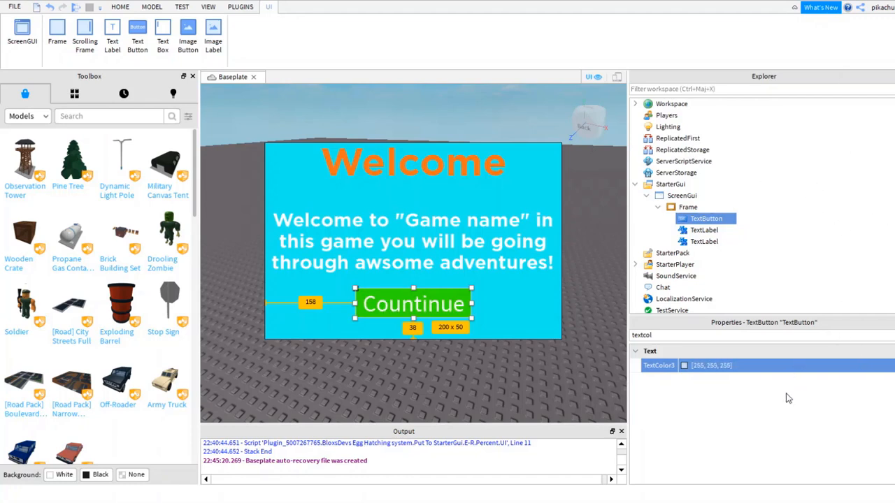
Change the button's font to GothamBold
{"action": "key", "text": "ctrl+a"}
{"action": "key", "text": "BackSpace"}
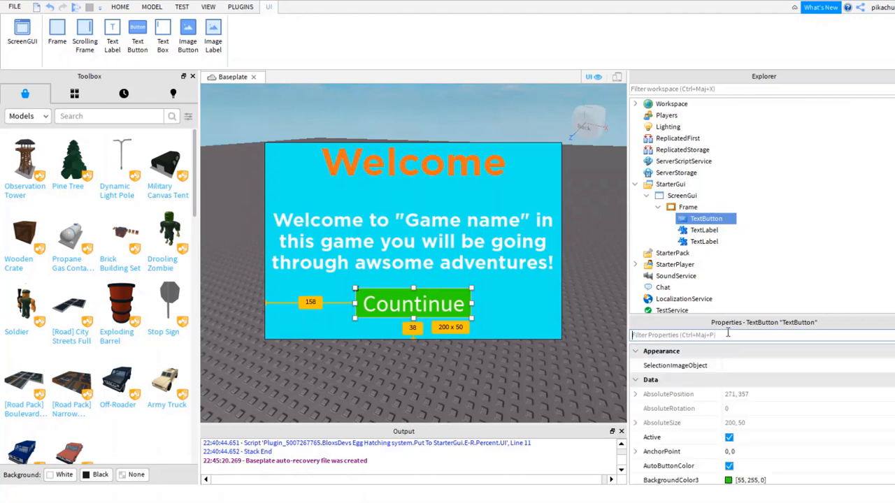
{"action": "type", "text": "fon"}
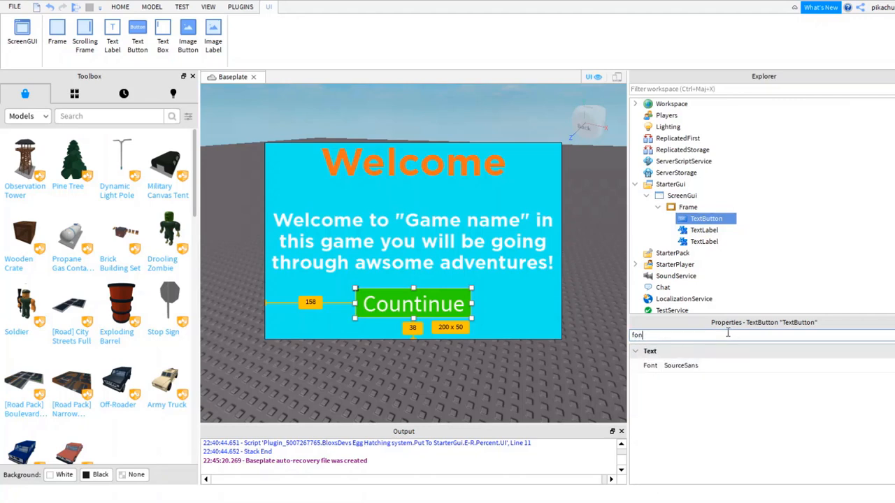
{"action": "left_click", "coordinate": [698, 366]}
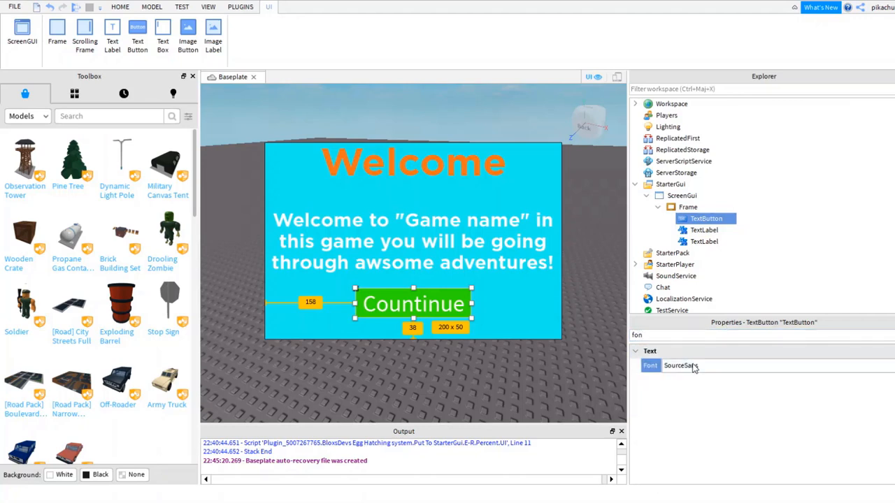
{"action": "left_click", "coordinate": [702, 420]}
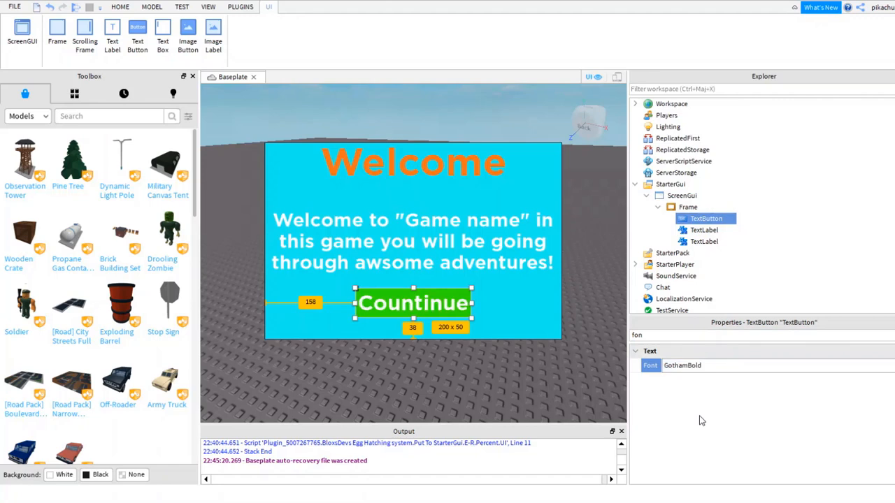
Narrow the "Countinue" button and place it centred and slightly lower beneath the description
{"action": "left_click", "coordinate": [476, 306]}
{"action": "left_click", "coordinate": [466, 306]}
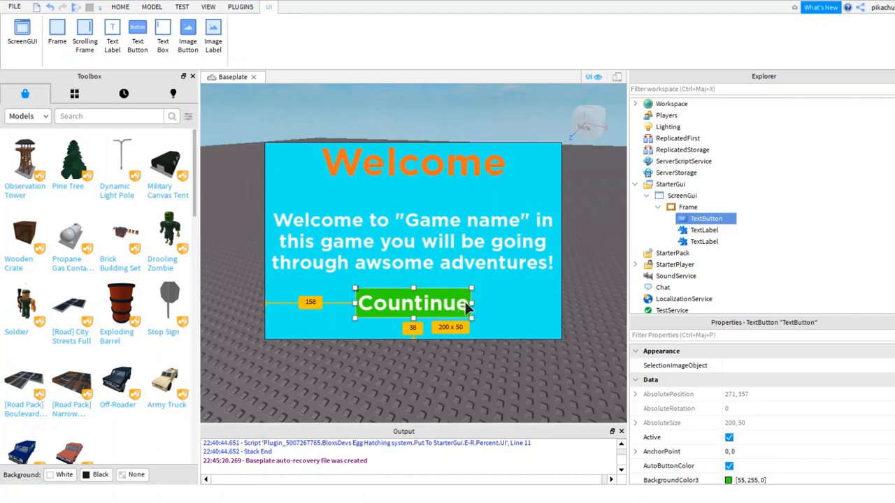
{"action": "left_click_drag", "start_coordinate": [474, 303], "coordinate": [425, 305]}
{"action": "left_click", "coordinate": [468, 118]}
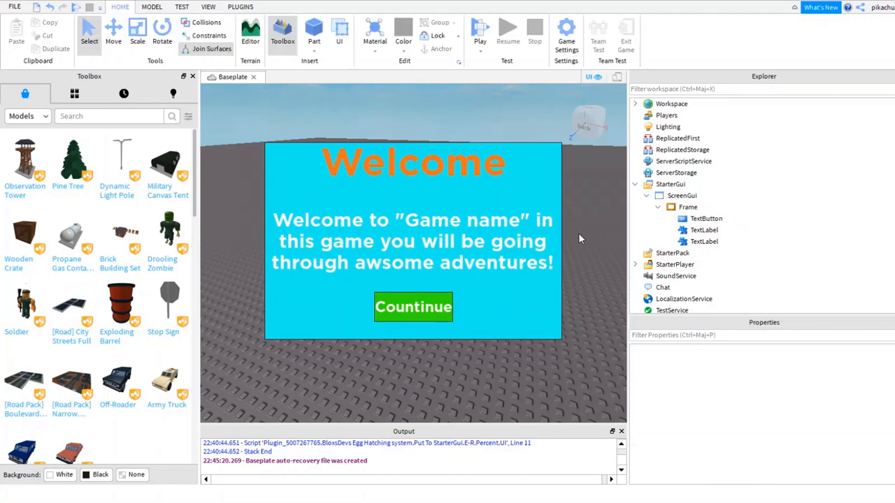
{"action": "left_click", "coordinate": [702, 242]}
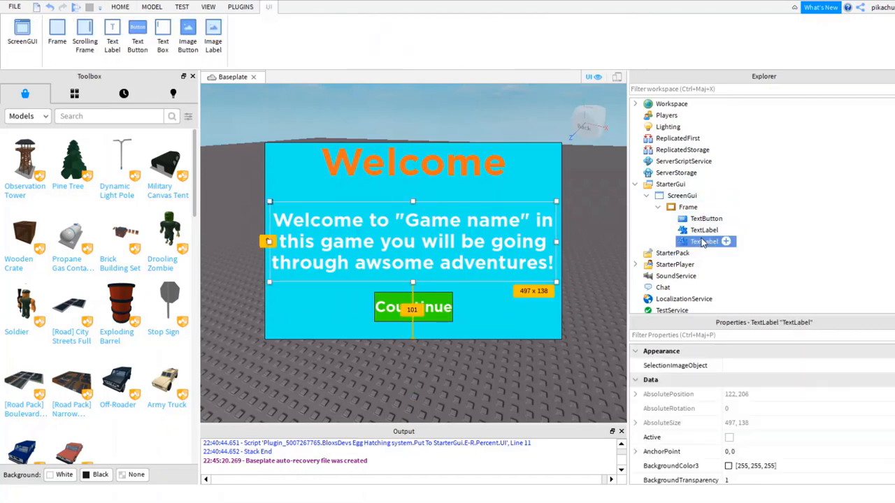
{"action": "left_click", "coordinate": [697, 335]}
{"action": "type", "text": "vo"}
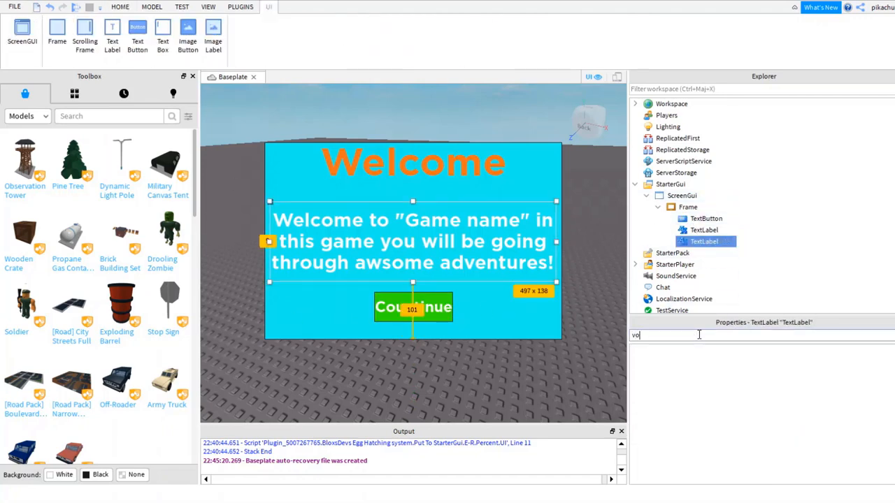
{"action": "key", "text": "BackSpace"}
{"action": "key", "text": "BackSpace"}
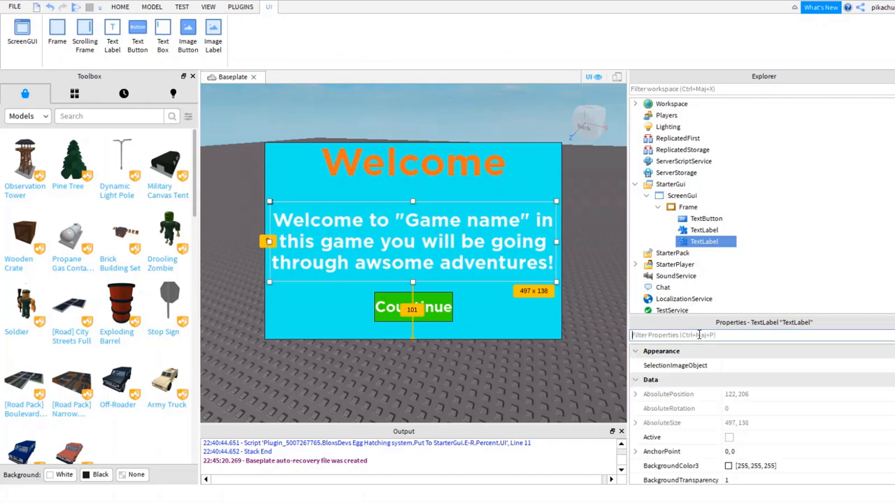
Set the "Countinue" button's BorderSizePixel to 0 to remove its outline
{"action": "left_click", "coordinate": [703, 219]}
{"action": "left_click", "coordinate": [682, 335]}
{"action": "type", "text": "bor"}
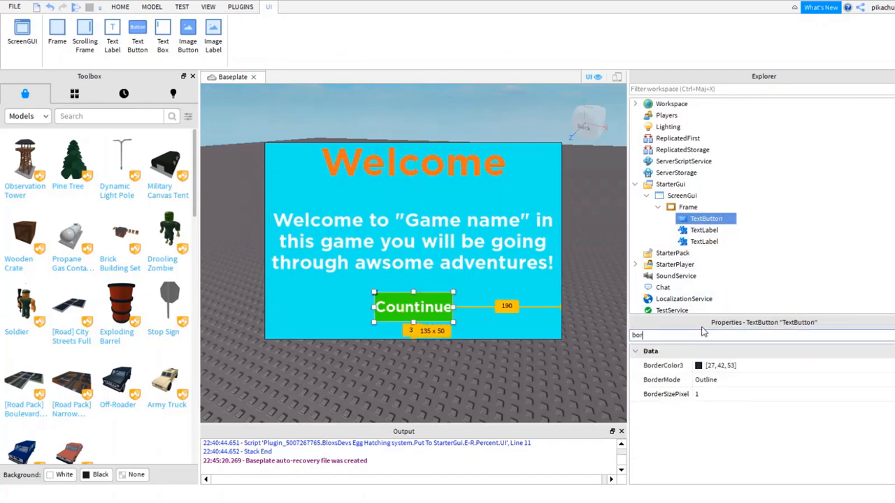
{"action": "left_click", "coordinate": [697, 396]}
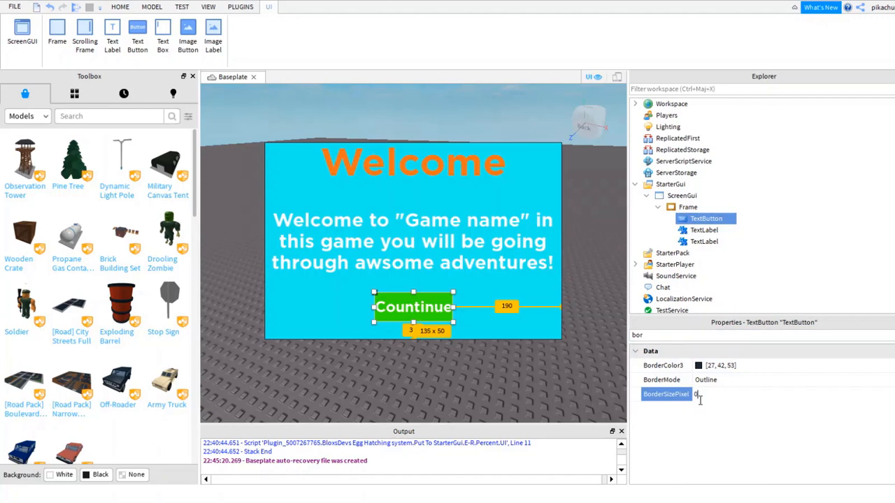
{"action": "type", "text": "0"}
{"action": "key", "text": "Return"}
{"action": "left_click", "coordinate": [552, 131]}
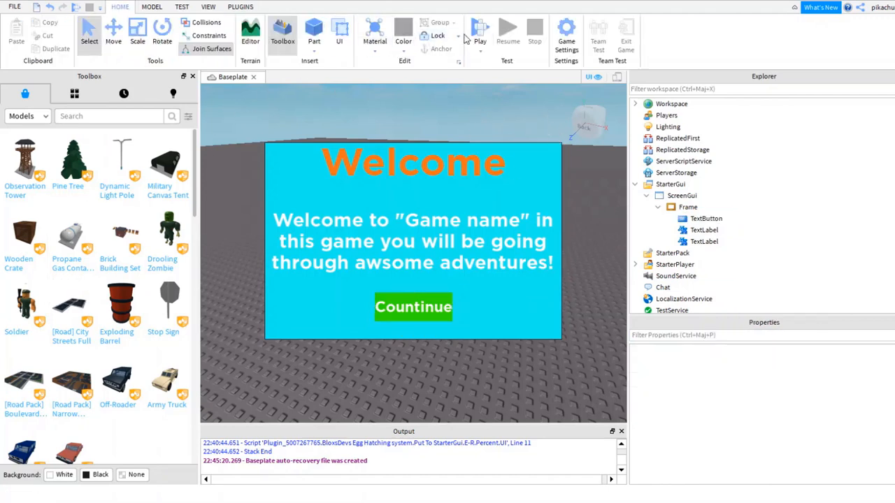
Playtest the game, try the "Countinue" button on the welcome screen and toggle the chat window
{"action": "left_click", "coordinate": [480, 34]}
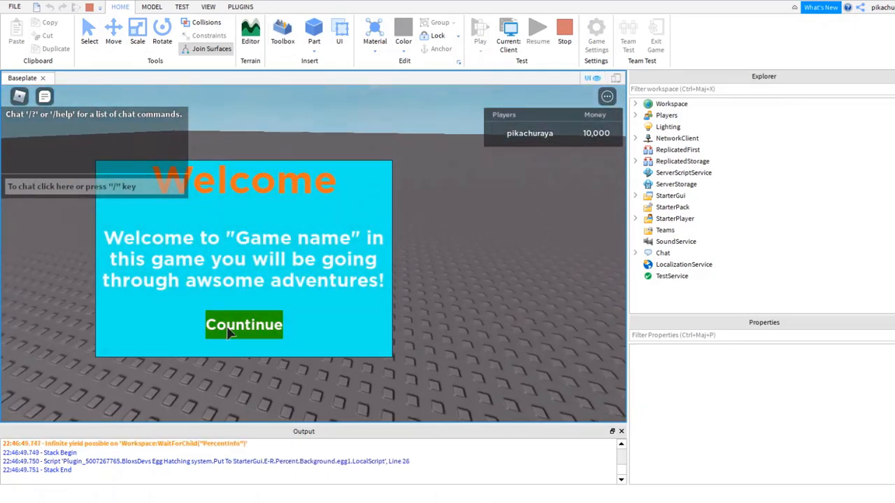
{"action": "left_click", "coordinate": [228, 327]}
{"action": "left_click", "coordinate": [40, 100]}
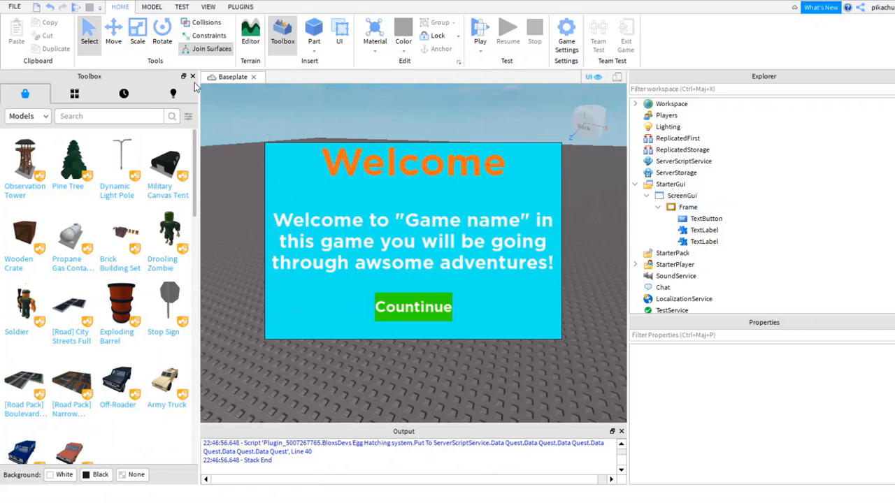
Close the Toolbox and move the welcome frame to the centre of the viewport, at about 287, 124
{"action": "left_click", "coordinate": [192, 77]}
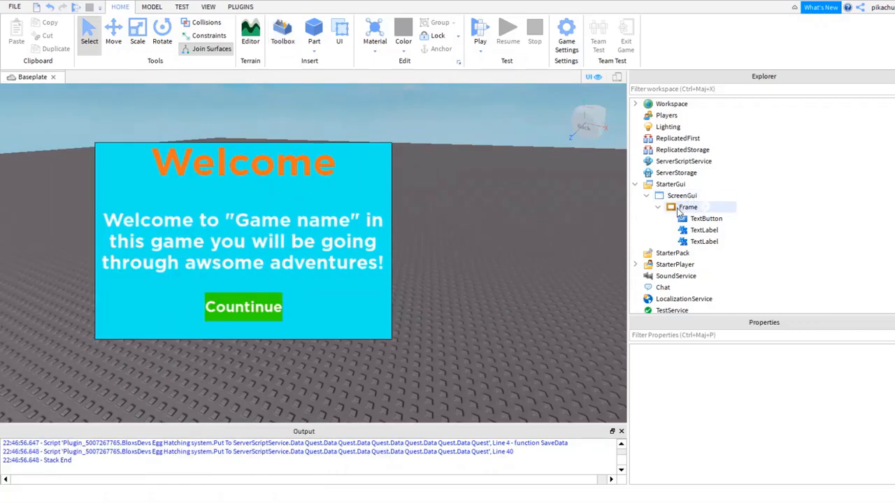
{"action": "left_click", "coordinate": [677, 208]}
{"action": "left_click_drag", "start_coordinate": [364, 161], "coordinate": [429, 168]}
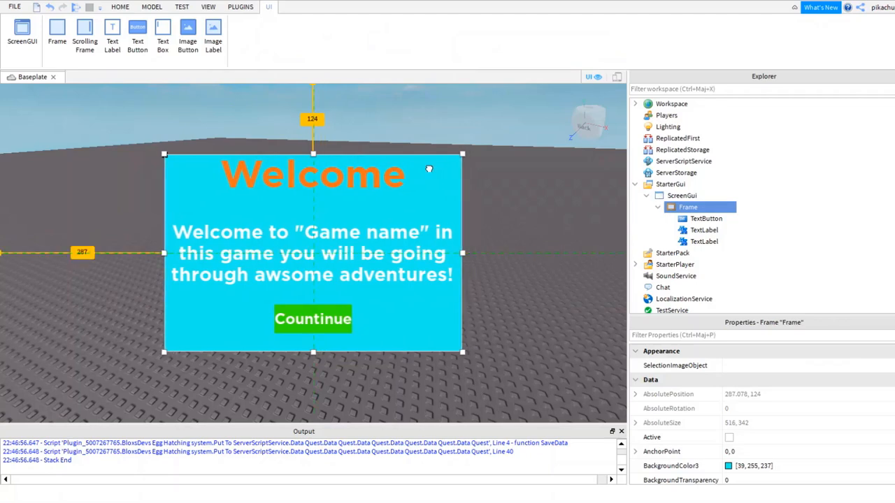
{"action": "left_click", "coordinate": [434, 114]}
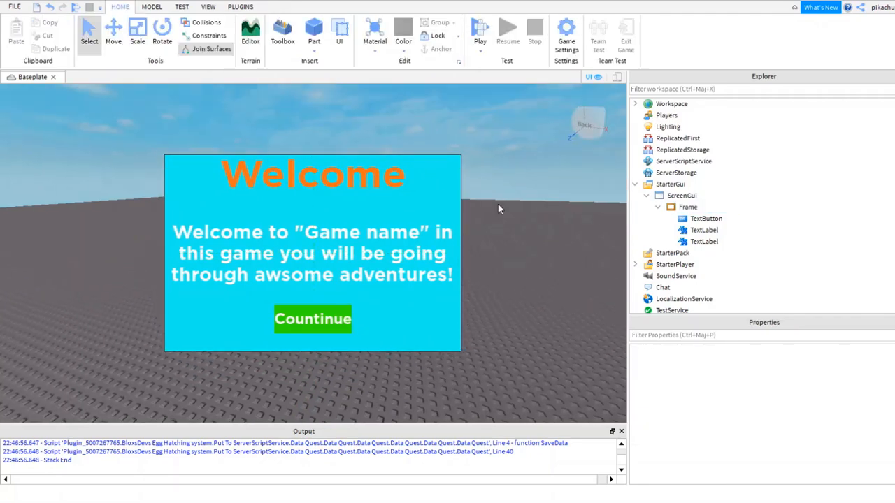
{"action": "right_click_drag", "start_coordinate": [498, 224], "coordinate": [498, 209]}
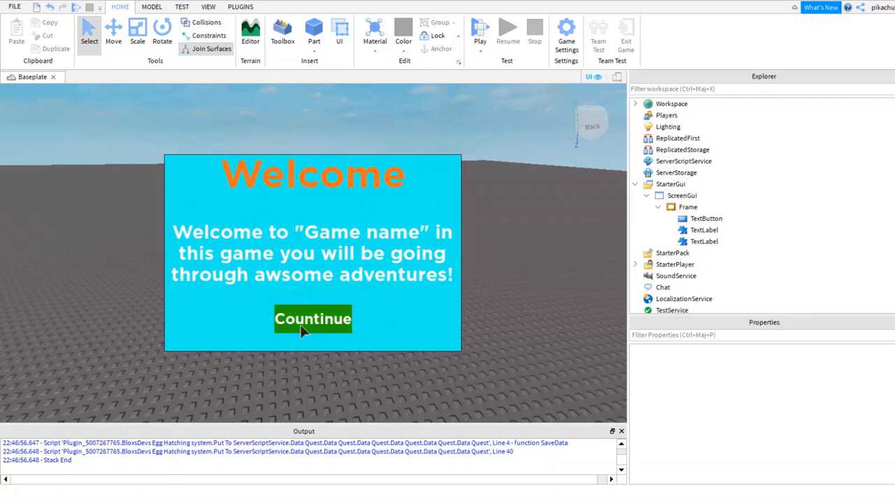
Add a LocalScript inside the "Countinue" TextButton and clear its default code
{"action": "left_click", "coordinate": [716, 221]}
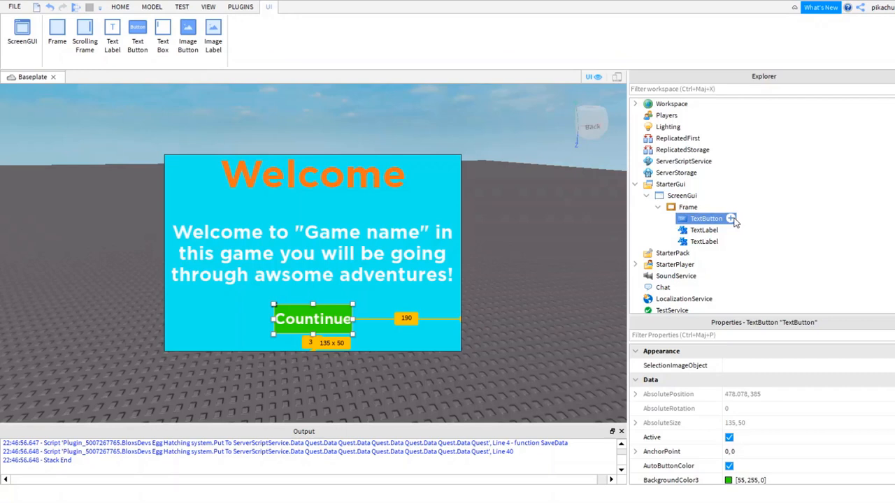
{"action": "left_click", "coordinate": [731, 219]}
{"action": "key", "text": "ctrl+a"}
{"action": "key", "text": "BackSpace"}
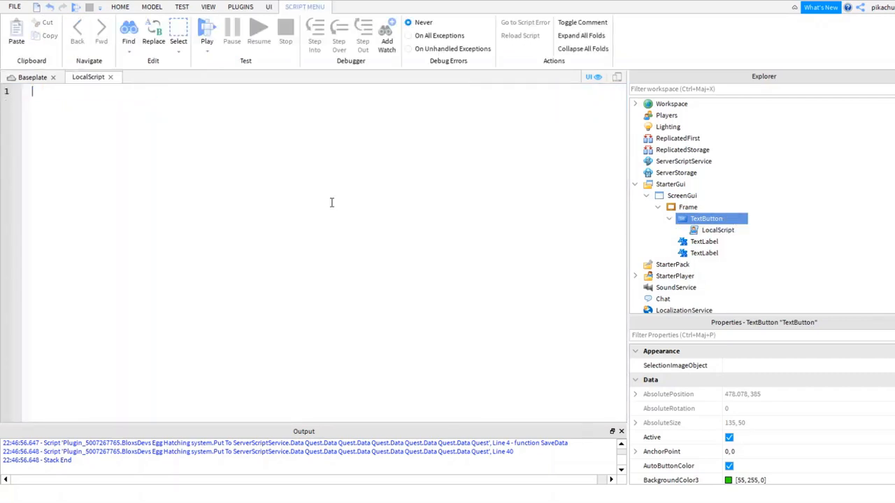
{"action": "type", "text": "On"}
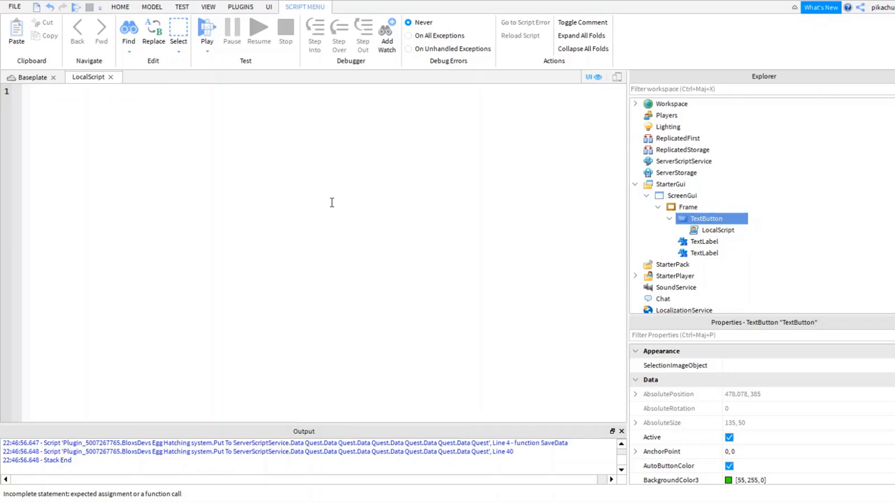
{"action": "type", "text": "Click"}
{"action": "key", "text": "ctrl+a"}
{"action": "key", "text": "BackSpace"}
Write an empty function clicked() closed with end in the LocalScript
{"action": "type", "text": "function clicked"}
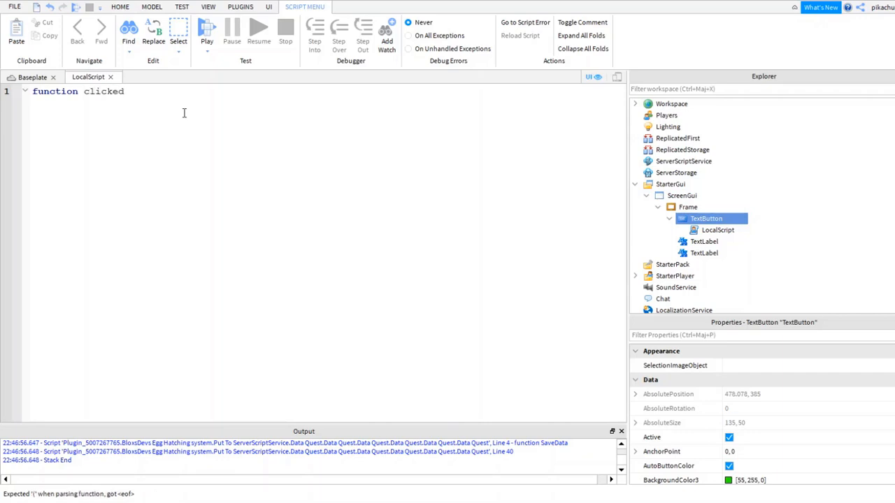
{"action": "key", "text": "Return"}
{"action": "key", "text": "BackSpace"}
{"action": "type", "text": "()"}
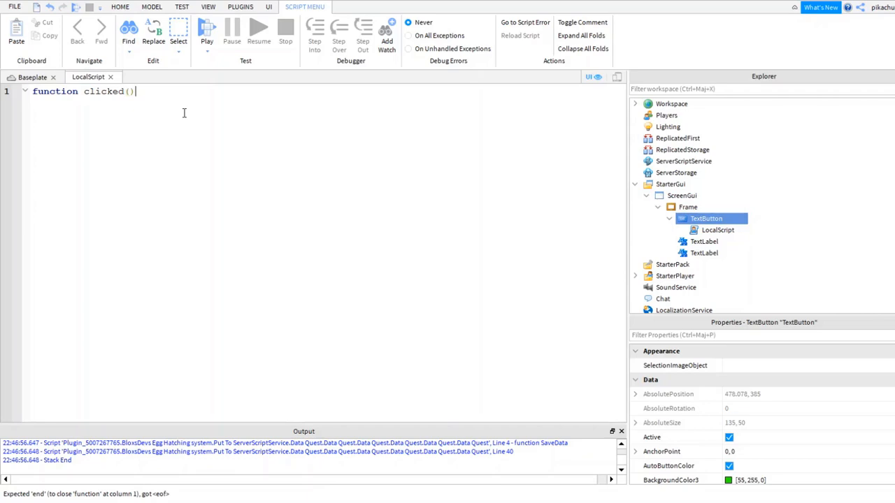
{"action": "key", "text": "Return"}
{"action": "key", "text": "Return"}
{"action": "type", "text": "end"}
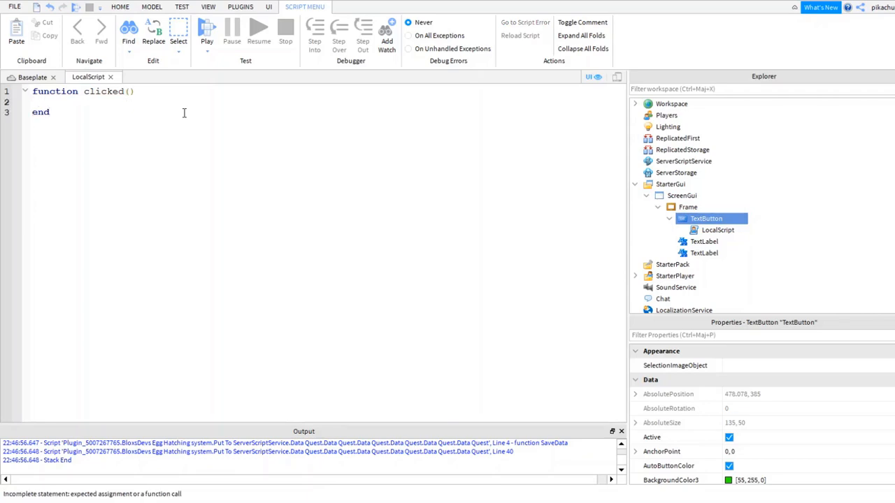
Add the line script.Parent.Visible = false inside the clicked function
{"action": "key", "text": "Return"}
{"action": "key", "text": "Return"}
{"action": "type", "text": "script."}
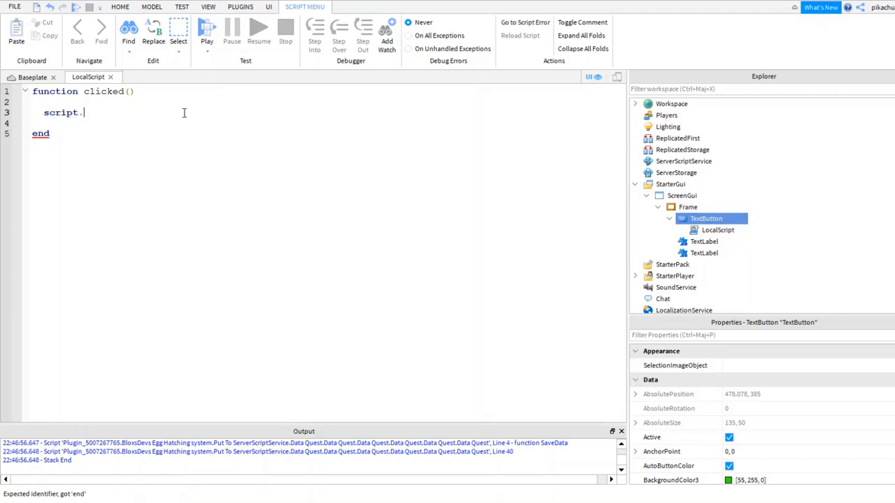
{"action": "type", "text": "Parent"}
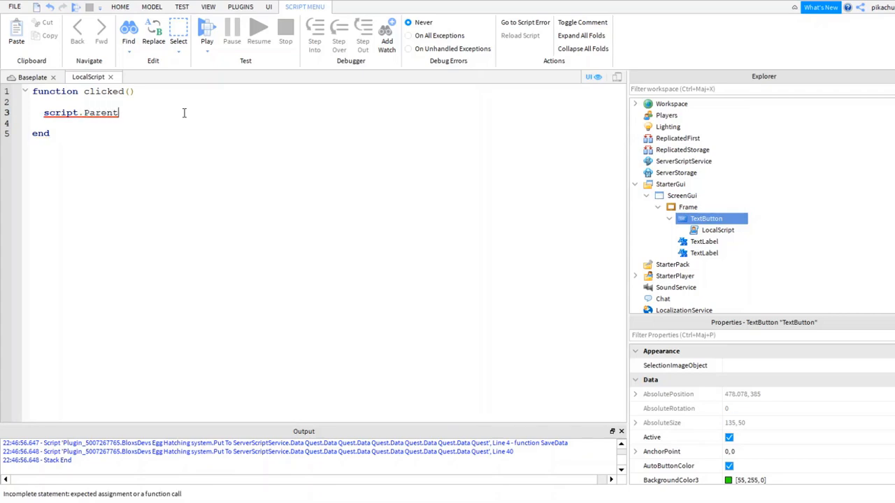
{"action": "type", "text": ".Visible == false"}
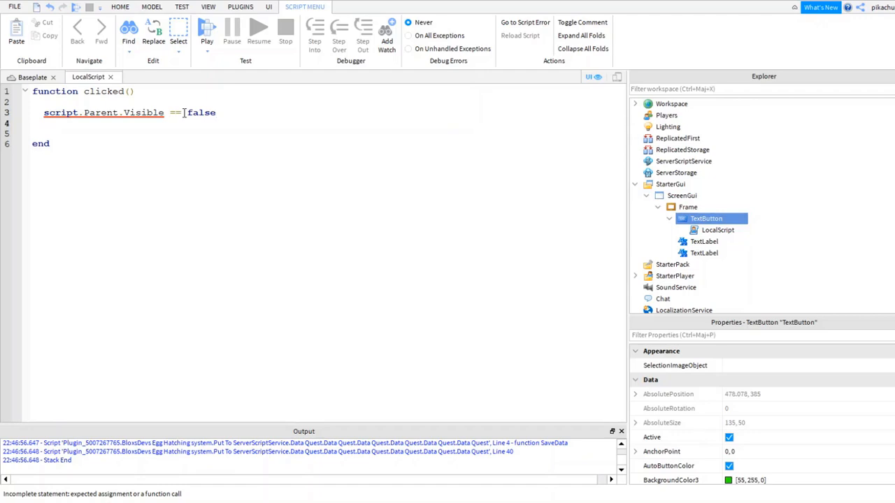
{"action": "left_click", "coordinate": [182, 113]}
{"action": "key", "text": "BackSpace"}
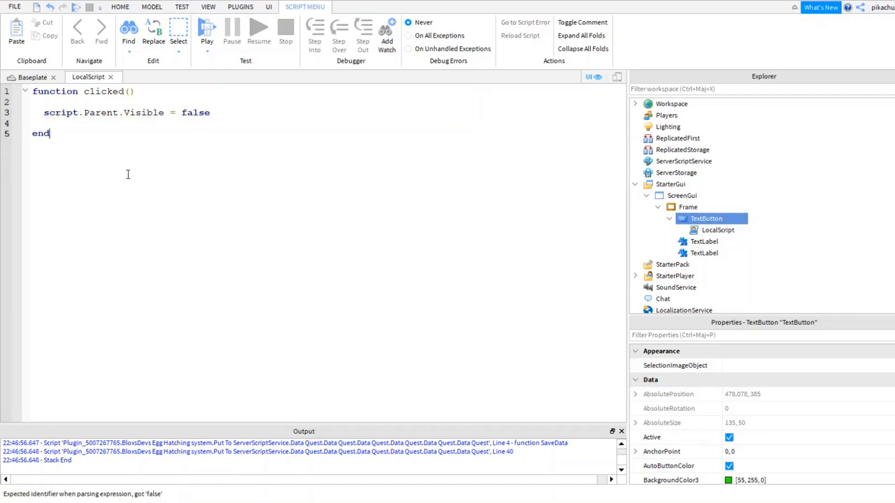
Below the function, write the line script.Parent.MouseButton1Click:Connect(function(clicked)
{"action": "key", "text": "Return"}
{"action": "key", "text": "Return"}
{"action": "key", "text": "Return"}
{"action": "type", "text": "s"}
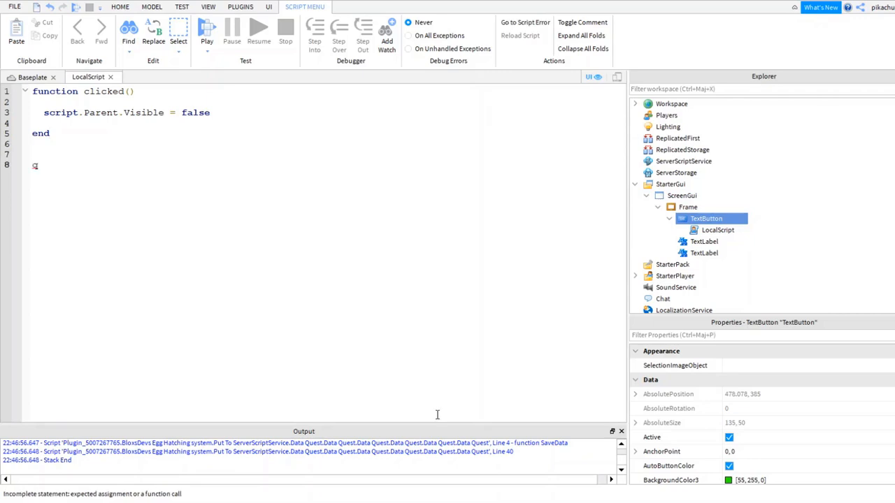
{"action": "type", "text": "cript.Parent.Mou"}
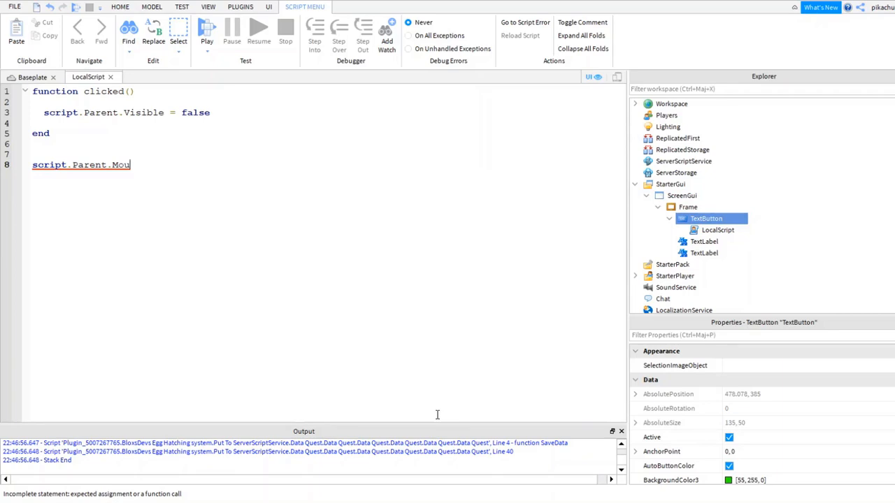
{"action": "type", "text": "seButton1Click"}
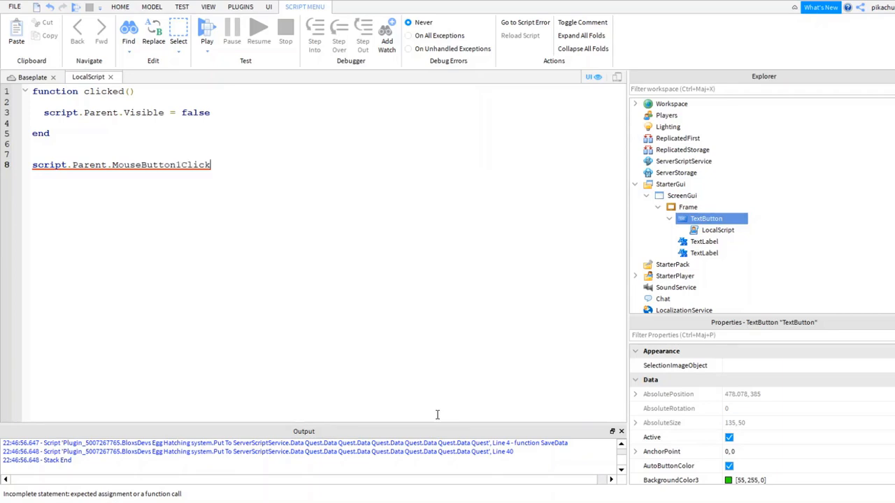
{"action": "type", "text": ":Connect()"}
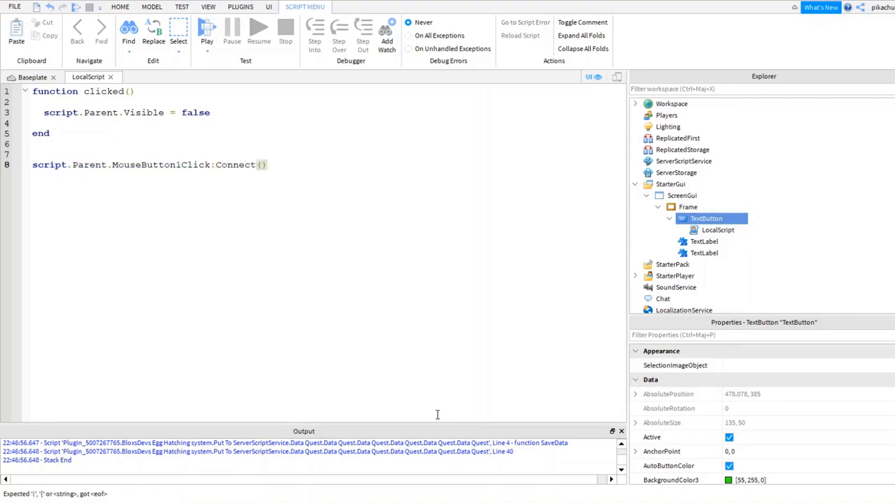
{"action": "type", "text": "function("}
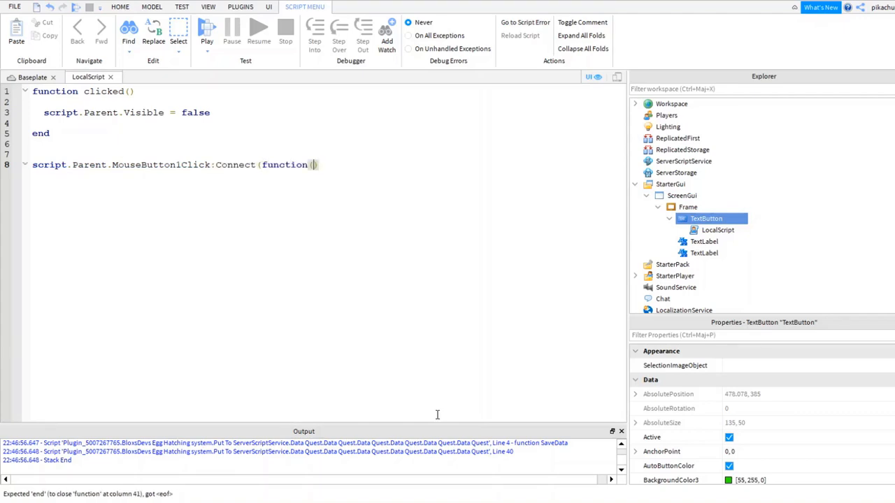
{"action": "type", "text": "clicked("}
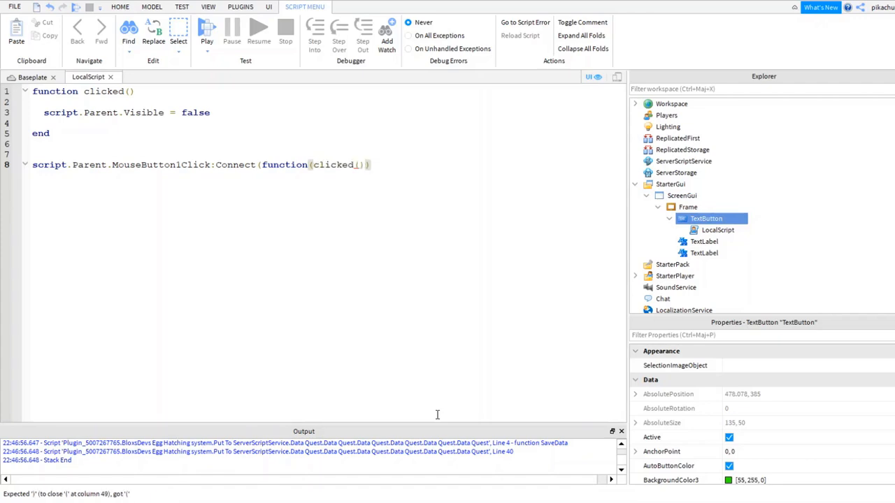
{"action": "key", "text": "Delete"}
{"action": "key", "text": "Delete"}
{"action": "key", "text": "Delete"}
{"action": "type", "text": ")"}
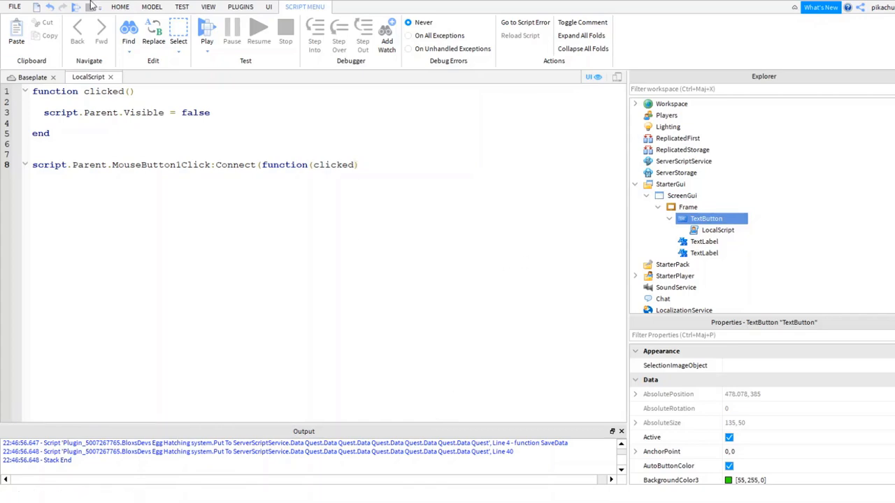
Extend the path in the clicked function so the line reads script.Parent.Parent.Visible = false
{"action": "left_click", "coordinate": [32, 77]}
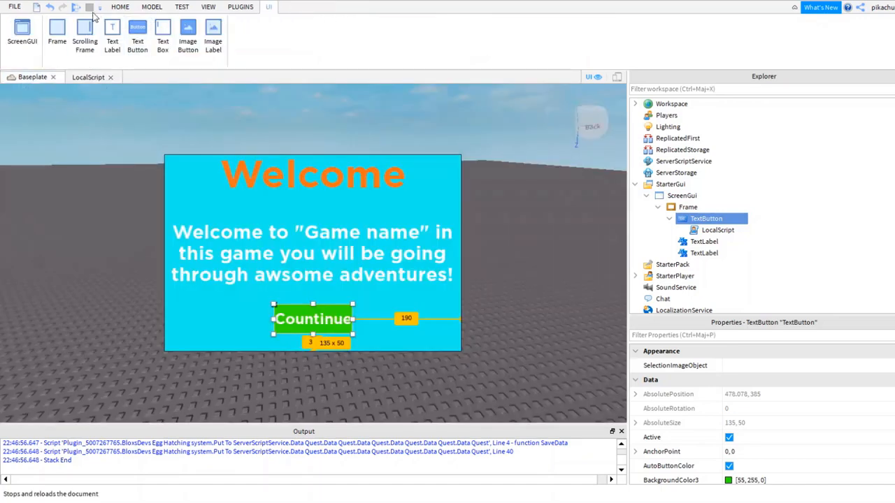
{"action": "double_click", "coordinate": [718, 230]}
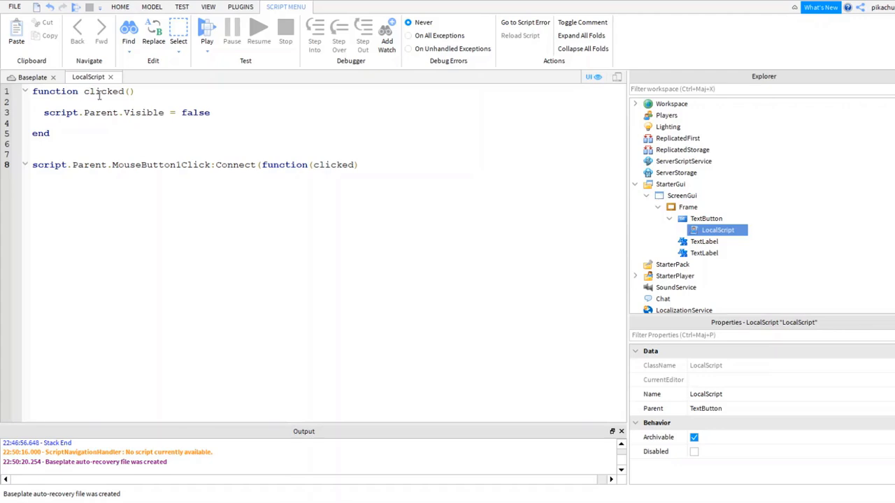
{"action": "left_click", "coordinate": [123, 113]}
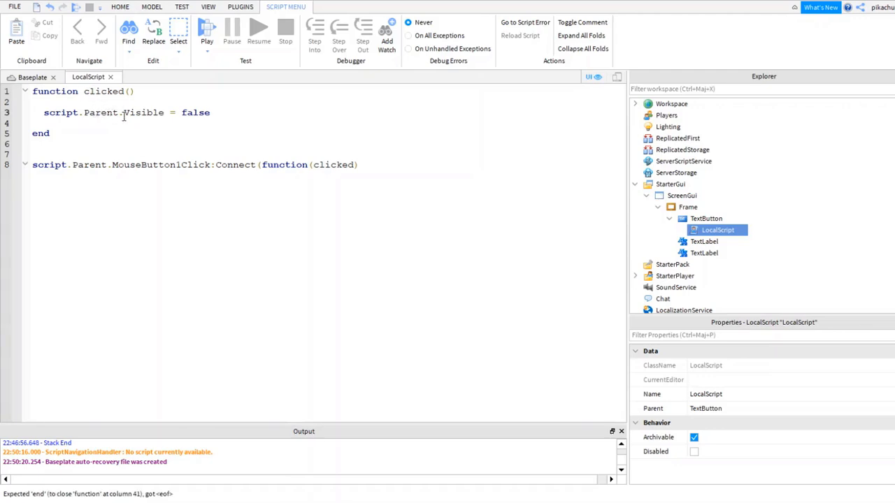
{"action": "type", "text": "Parent."}
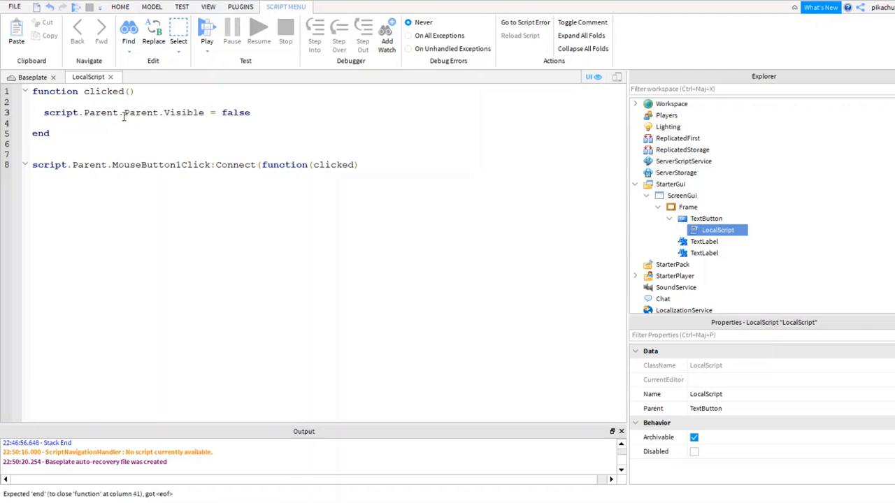
Playtest the place, examine the Output log for LocalScript errors, and open the script line that the error refers to
{"action": "left_click", "coordinate": [19, 79]}
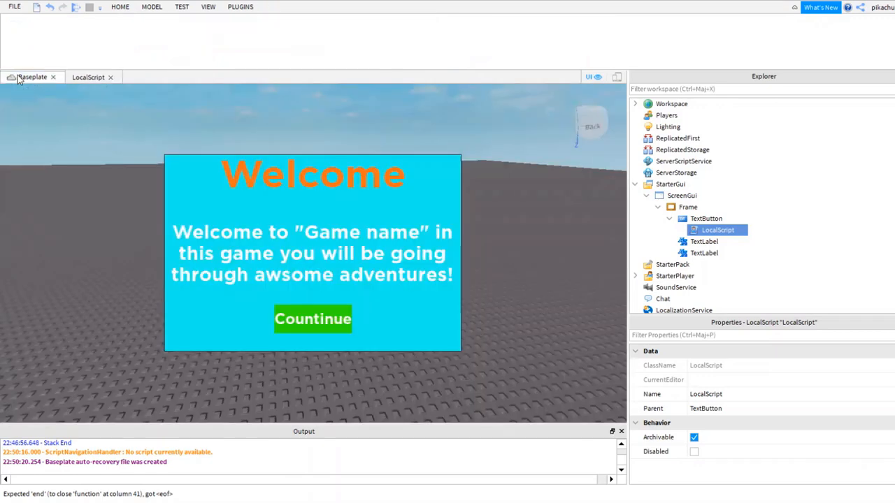
{"action": "left_click", "coordinate": [77, 7]}
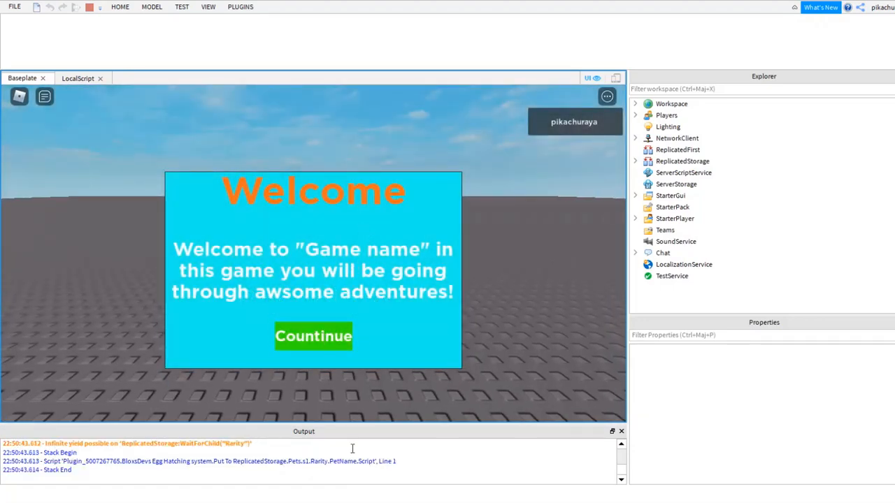
{"action": "scroll", "coordinate": [389, 473], "scroll_direction": "up", "scroll_amount": 5}
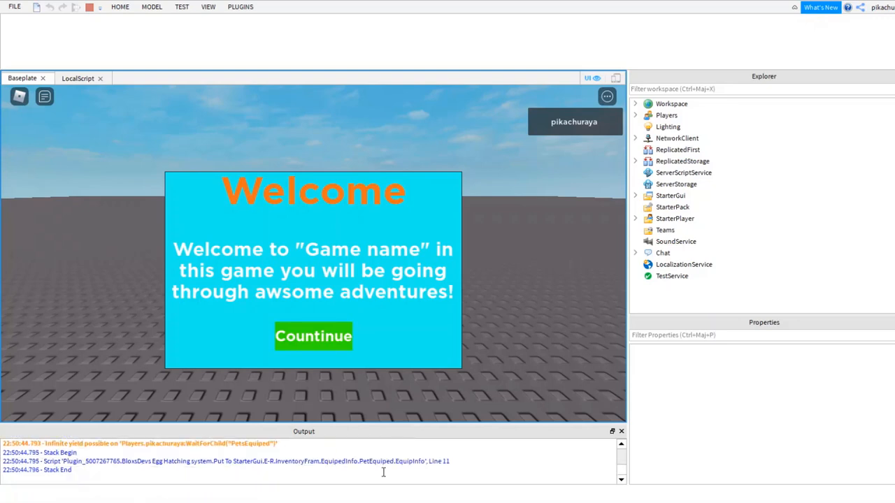
{"action": "scroll", "coordinate": [381, 474], "scroll_direction": "up", "scroll_amount": 5}
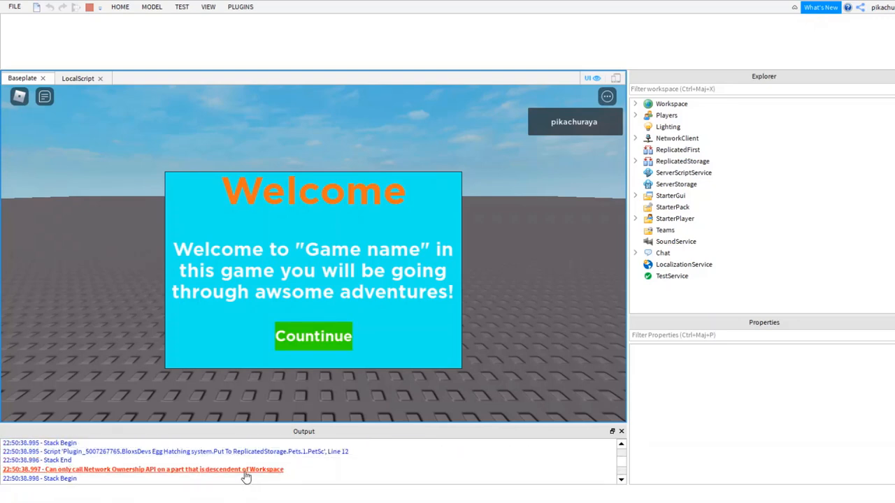
{"action": "scroll", "coordinate": [245, 476], "scroll_direction": "down", "scroll_amount": 1}
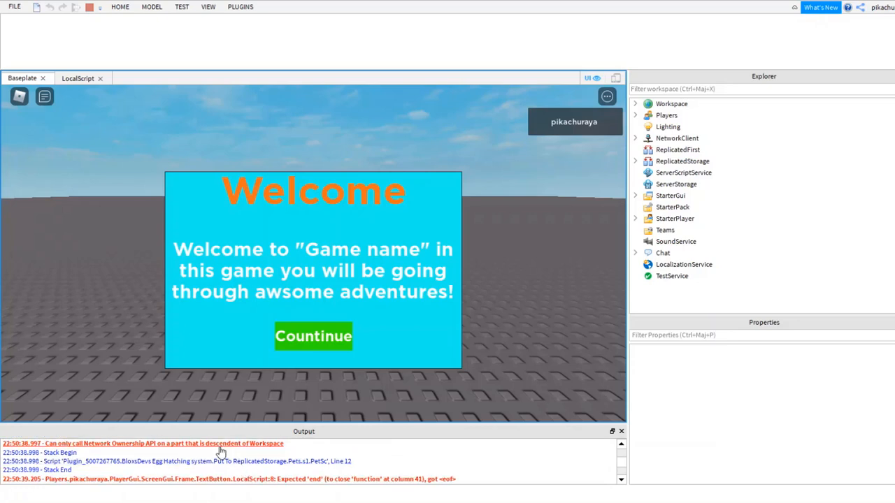
{"action": "left_click", "coordinate": [259, 480]}
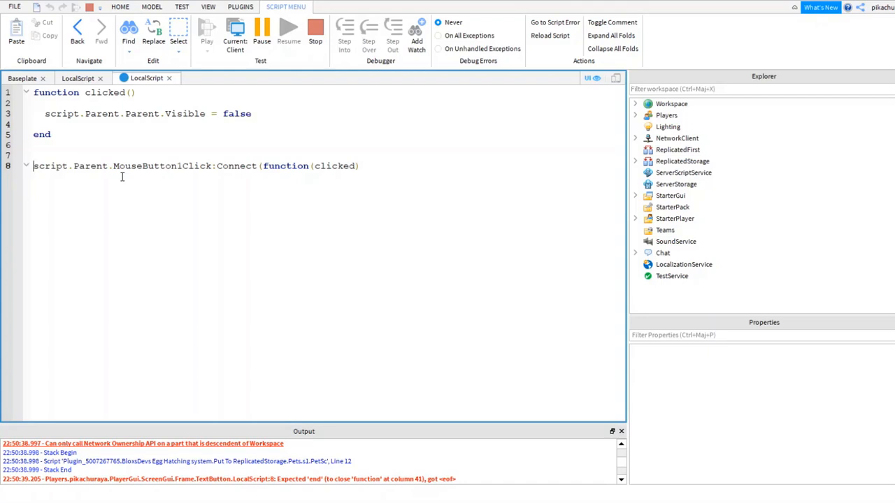
{"action": "left_click", "coordinate": [22, 78]}
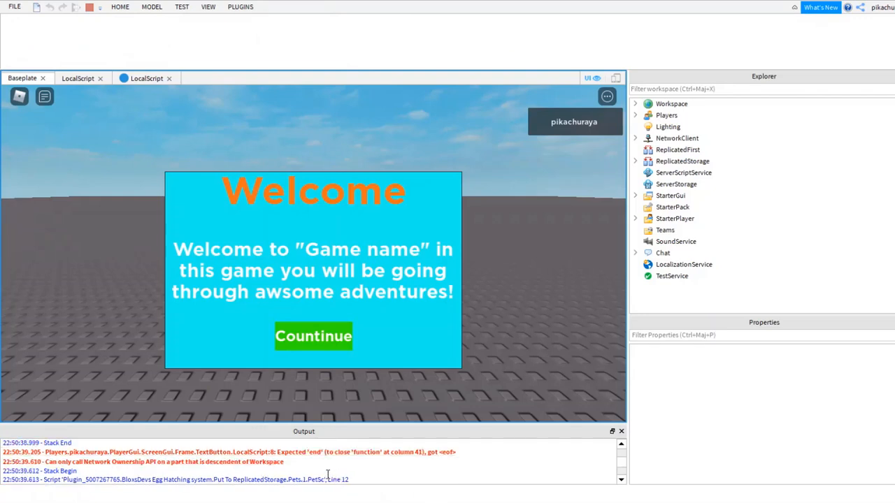
Replace the Connect argument in the LocalScript so the last line reads script.Parent.MouseButton1Click:Connect(clicked)
{"action": "left_click", "coordinate": [141, 79]}
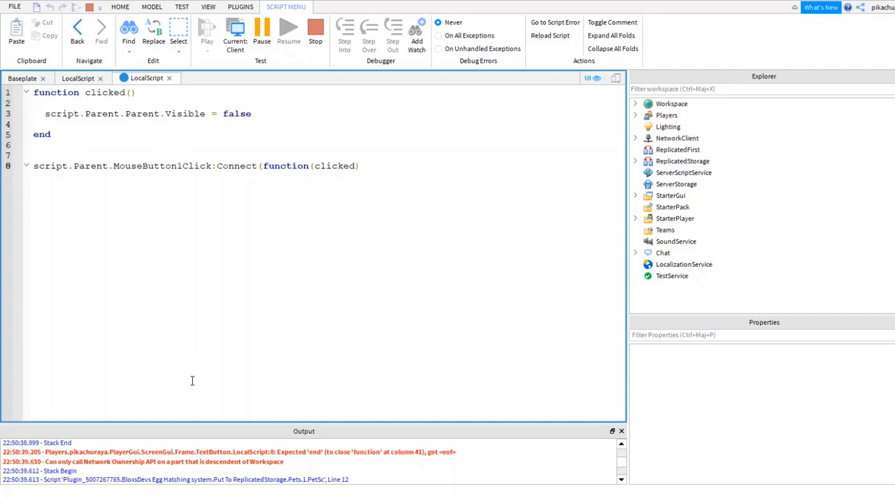
{"action": "double_click", "coordinate": [327, 166]}
{"action": "key", "text": "BackSpace"}
{"action": "key", "text": "BackSpace"}
{"action": "key", "text": "BackSpace"}
{"action": "key", "text": "BackSpace"}
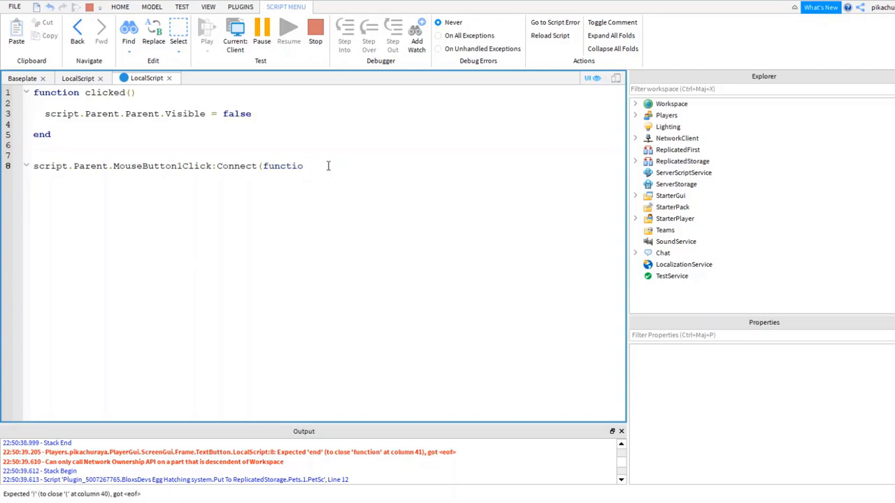
{"action": "key", "text": "BackSpace"}
{"action": "key", "text": "BackSpace"}
{"action": "key", "text": "BackSpace"}
{"action": "key", "text": "BackSpace"}
{"action": "key", "text": "BackSpace"}
{"action": "key", "text": "BackSpace"}
{"action": "key", "text": "BackSpace"}
{"action": "type", "text": "cl"}
{"action": "key", "text": "BackSpace"}
{"action": "key", "text": "BackSpace"}
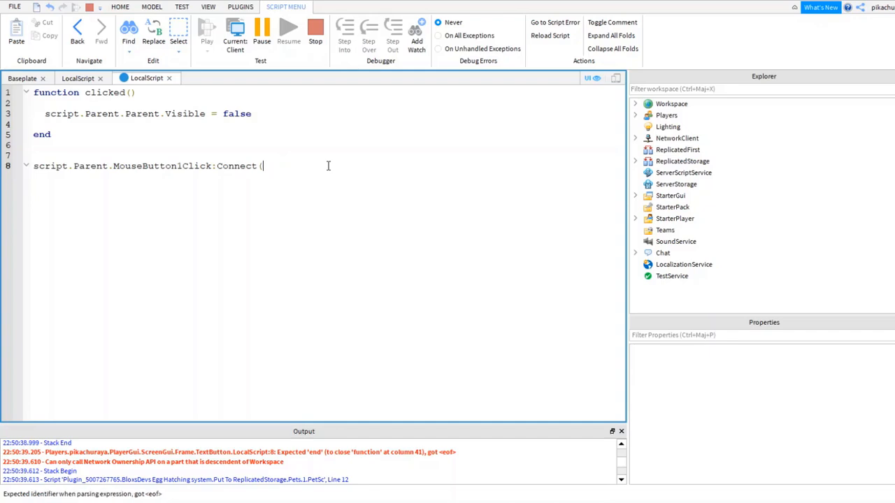
{"action": "key", "text": "BackSpace"}
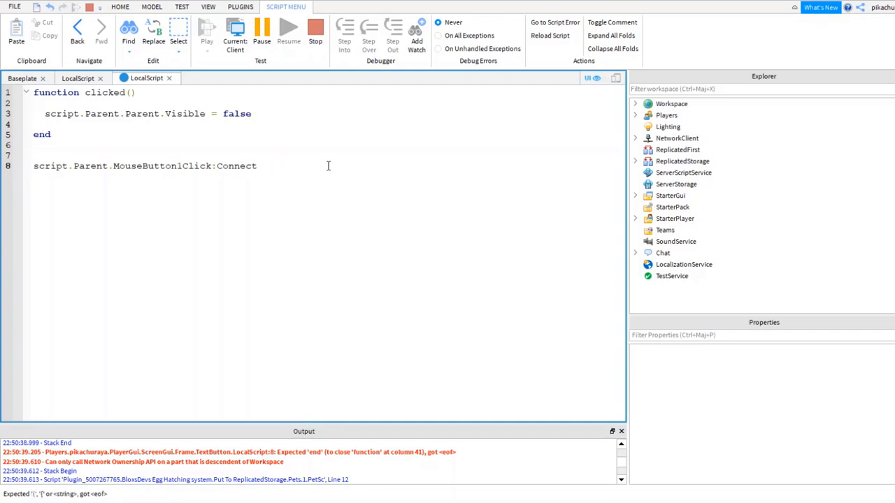
{"action": "type", "text": "("}
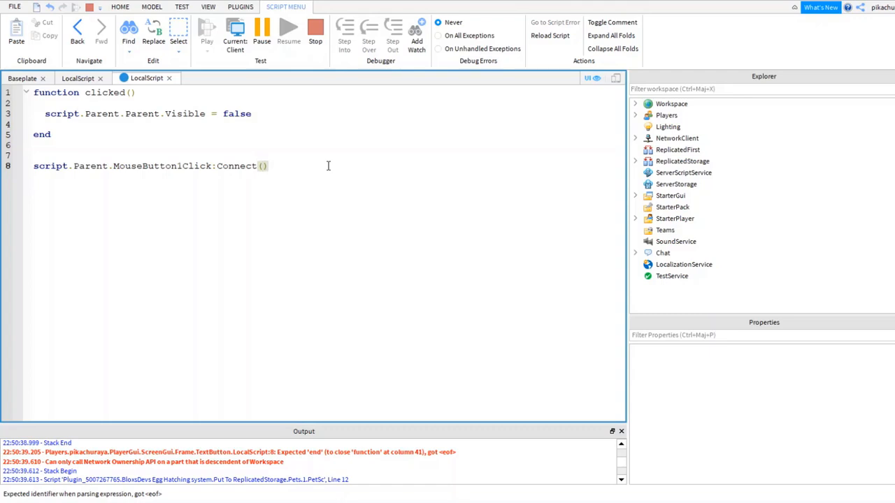
{"action": "type", "text": "clicked"}
Stop the playtest and check the Connect line in the LocalScript under TextButton
{"action": "left_click", "coordinate": [30, 80]}
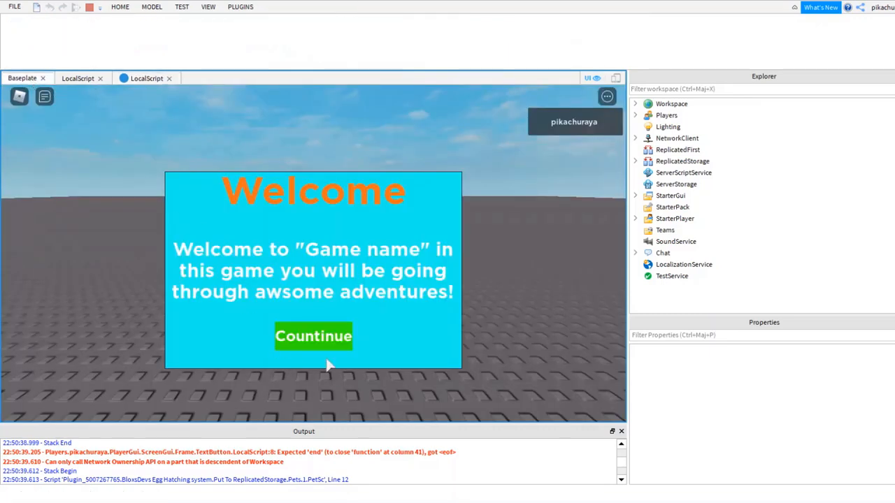
{"action": "left_click", "coordinate": [91, 9]}
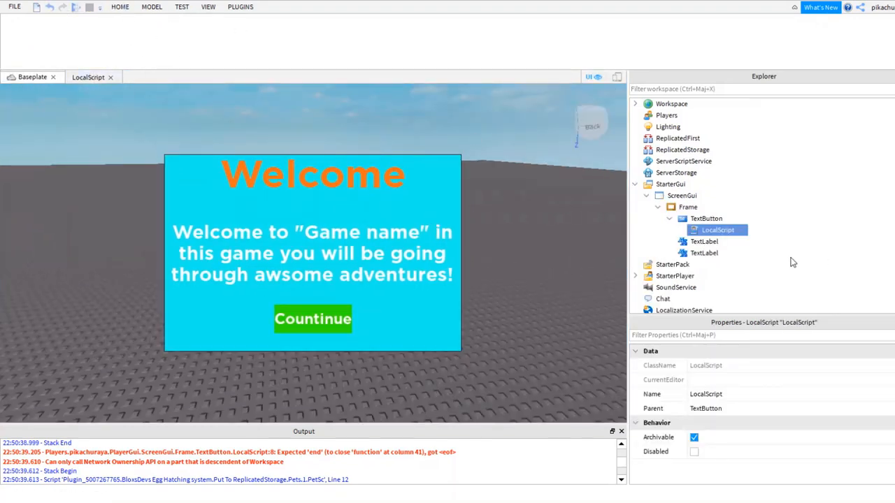
{"action": "double_click", "coordinate": [741, 230]}
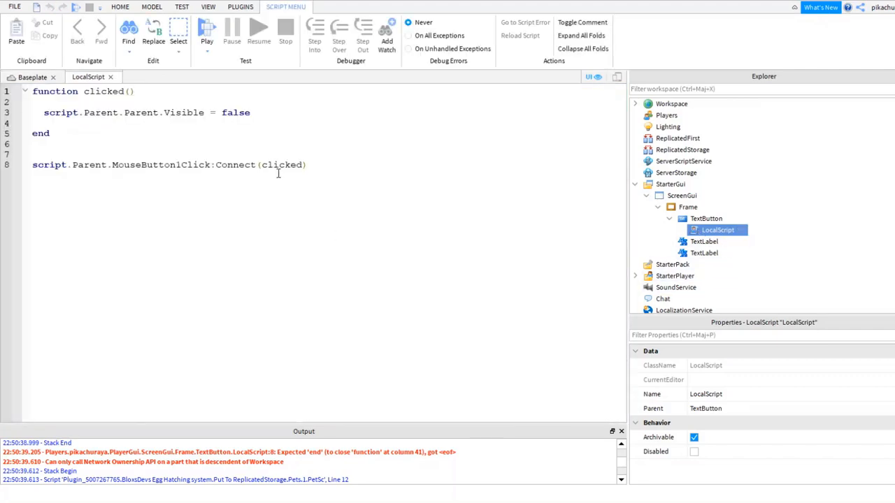
{"action": "left_click", "coordinate": [14, 77]}
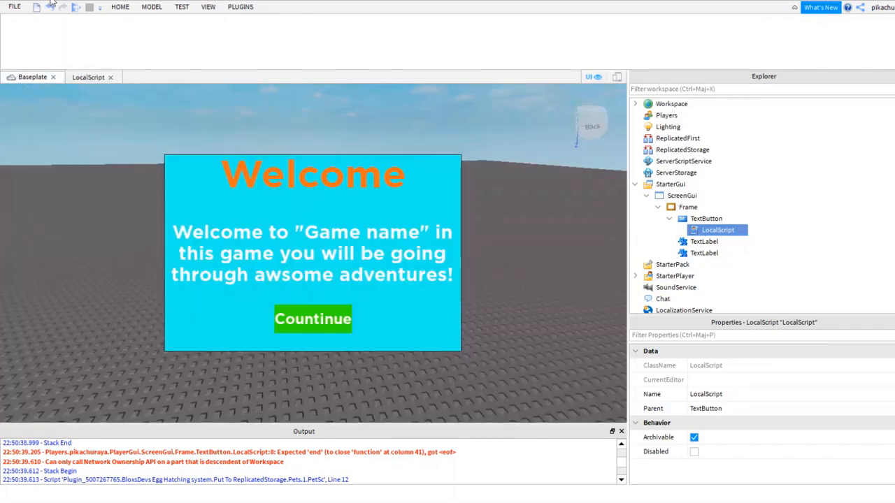
Playtest the place, dismiss the welcome frame with the Countinue button, and move the character
{"action": "left_click", "coordinate": [74, 8]}
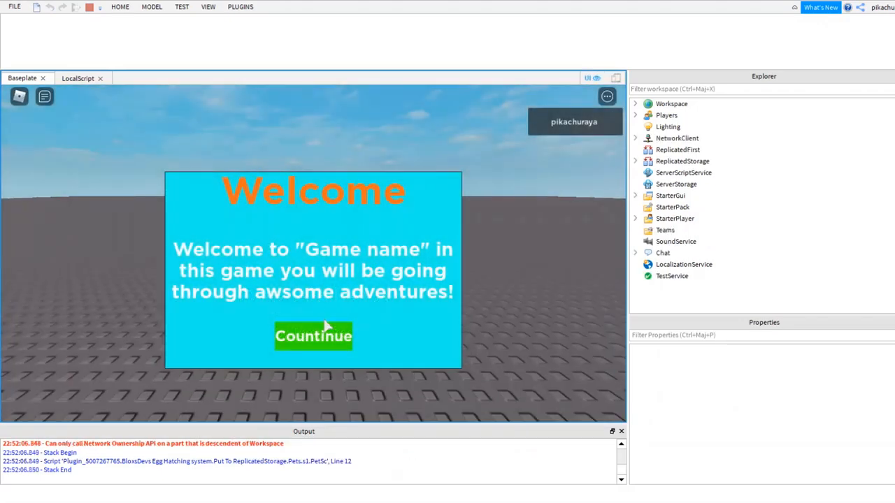
{"action": "left_click", "coordinate": [327, 333]}
{"action": "key", "text": "w"}
{"action": "key", "text": "s"}
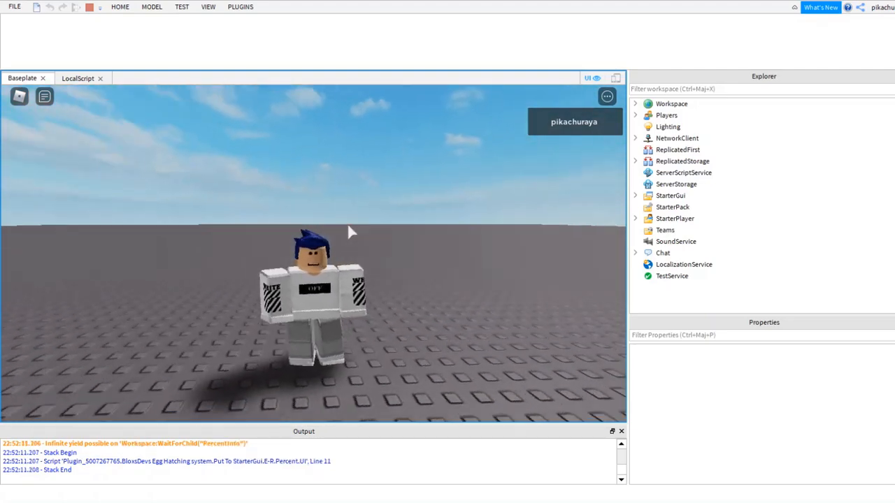
{"action": "right_click_drag", "start_coordinate": [348, 226], "coordinate": [375, 249]}
{"action": "scroll", "coordinate": [375, 249], "scroll_direction": "up", "scroll_amount": 2}
{"action": "scroll", "coordinate": [375, 249], "scroll_direction": "up", "scroll_amount": 2}
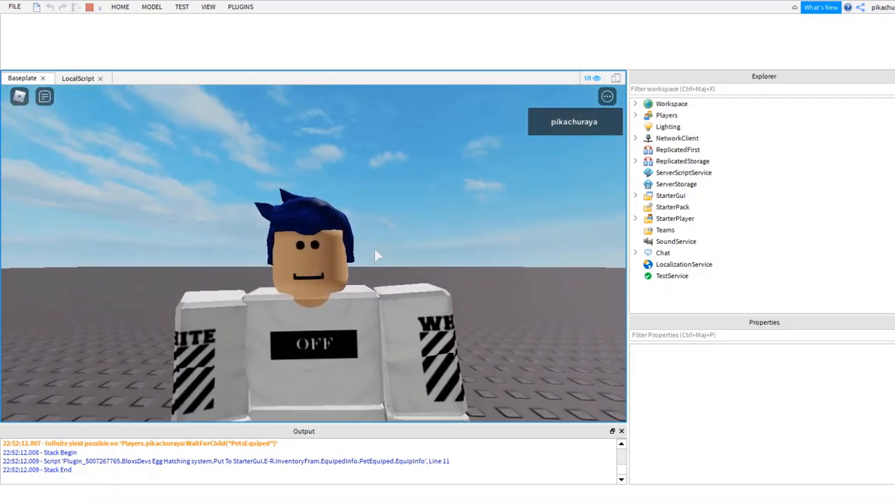
{"action": "scroll", "coordinate": [375, 252], "scroll_direction": "down", "scroll_amount": 4}
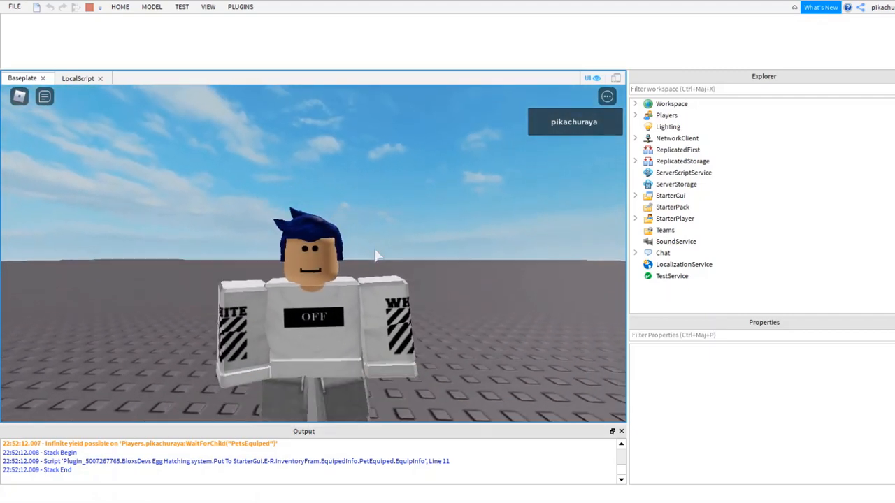
{"action": "scroll", "coordinate": [375, 256], "scroll_direction": "up", "scroll_amount": 4}
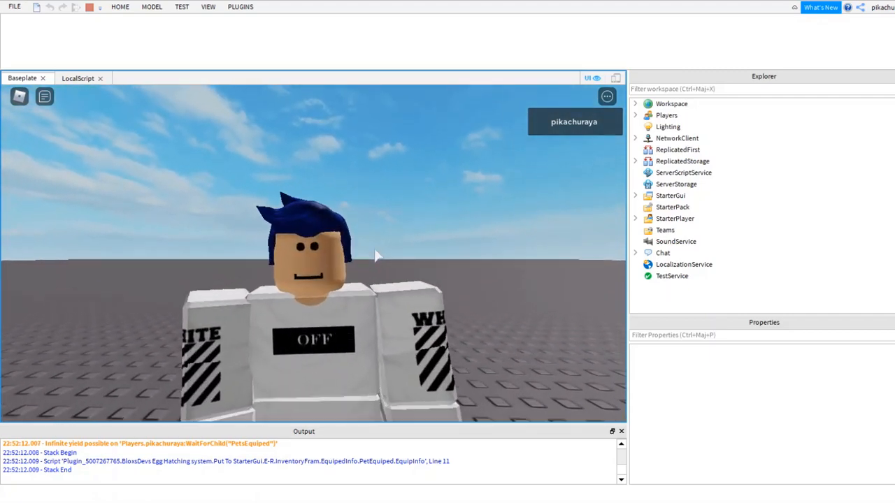
{"action": "scroll", "coordinate": [375, 256], "scroll_direction": "down", "scroll_amount": 4}
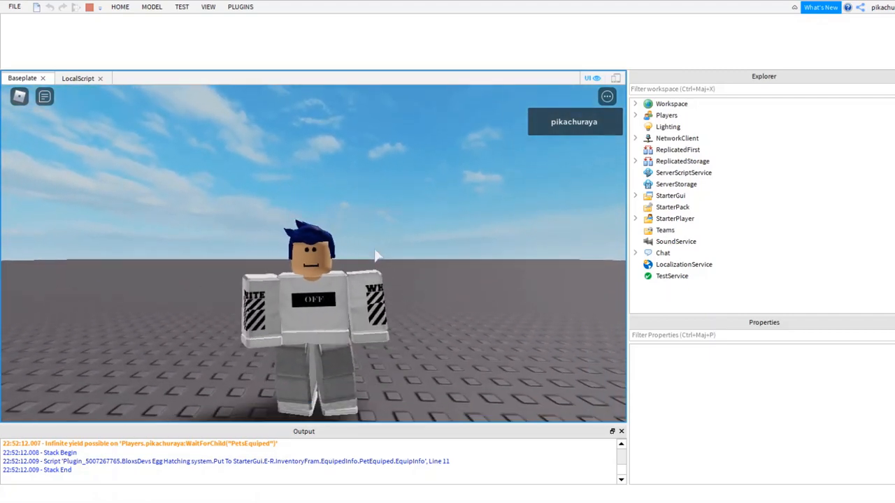
{"action": "scroll", "coordinate": [376, 254], "scroll_direction": "up", "scroll_amount": 4}
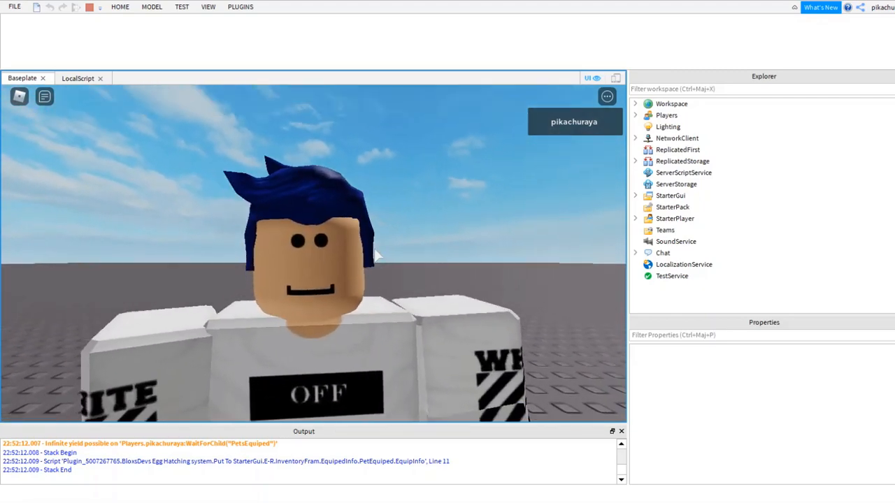
{"action": "scroll", "coordinate": [376, 255], "scroll_direction": "down", "scroll_amount": 4}
{"action": "right_click_drag", "start_coordinate": [374, 248], "coordinate": [375, 252]}
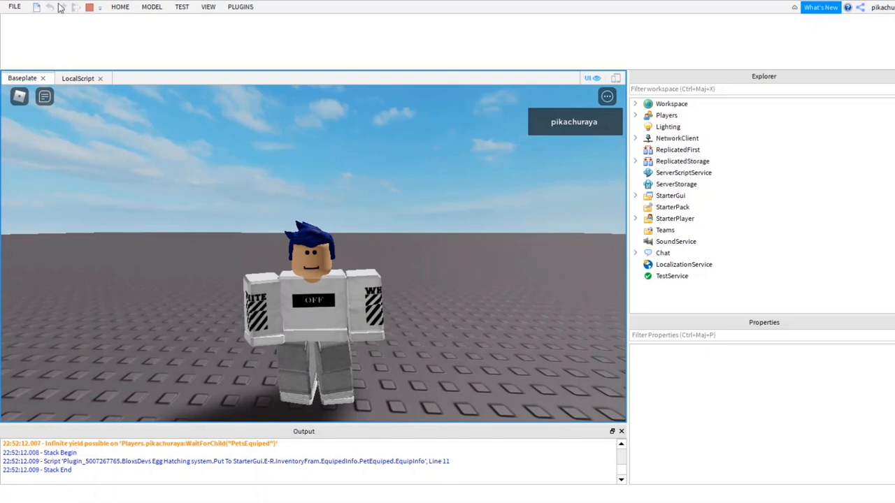
Stop the playtest and review the clicked function and its MouseButton1Click connection in the LocalScript
{"action": "left_click", "coordinate": [89, 8]}
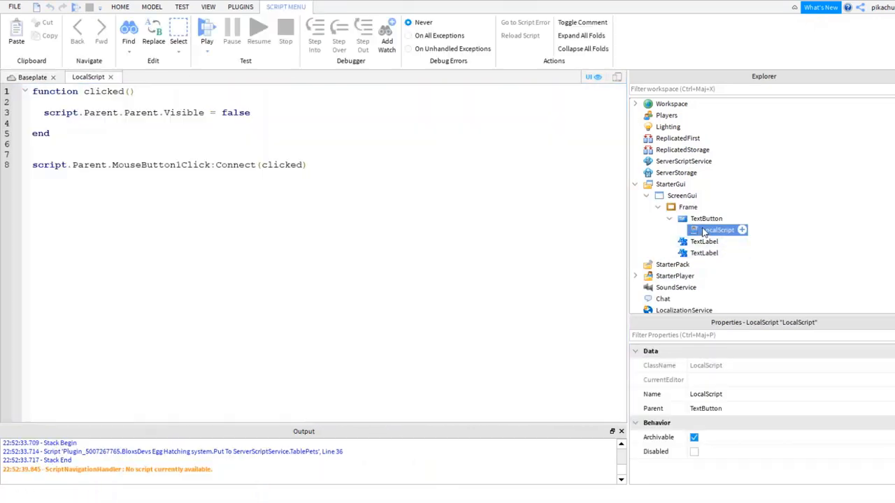
{"action": "double_click", "coordinate": [705, 231]}
{"action": "double_click", "coordinate": [95, 92]}
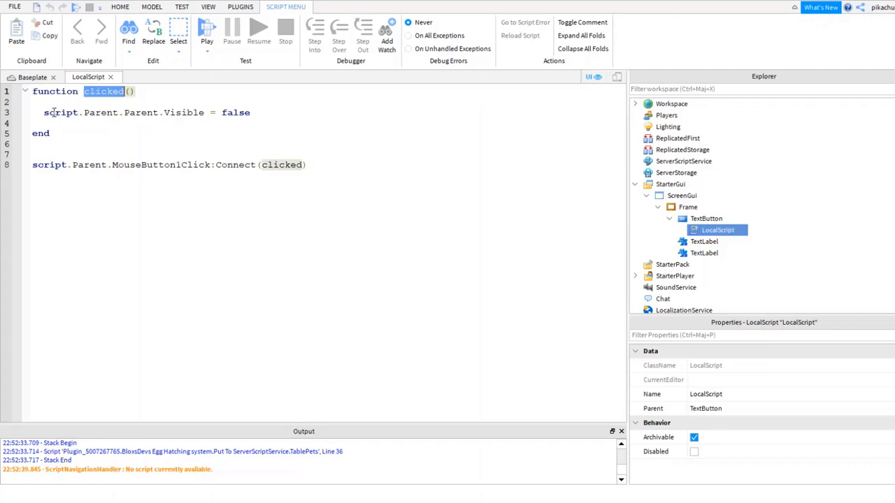
{"action": "left_click", "coordinate": [54, 112]}
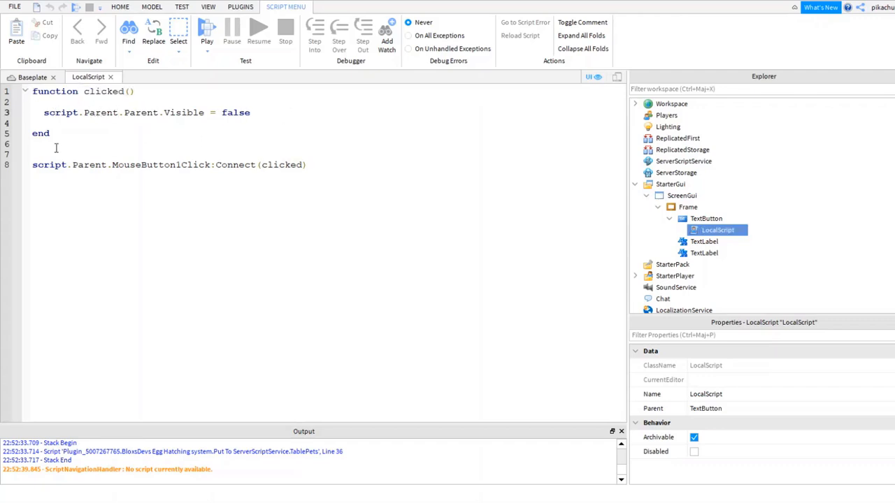
{"action": "left_click_drag", "start_coordinate": [33, 168], "coordinate": [333, 166]}
{"action": "left_click", "coordinate": [286, 164]}
{"action": "left_click", "coordinate": [32, 78]}
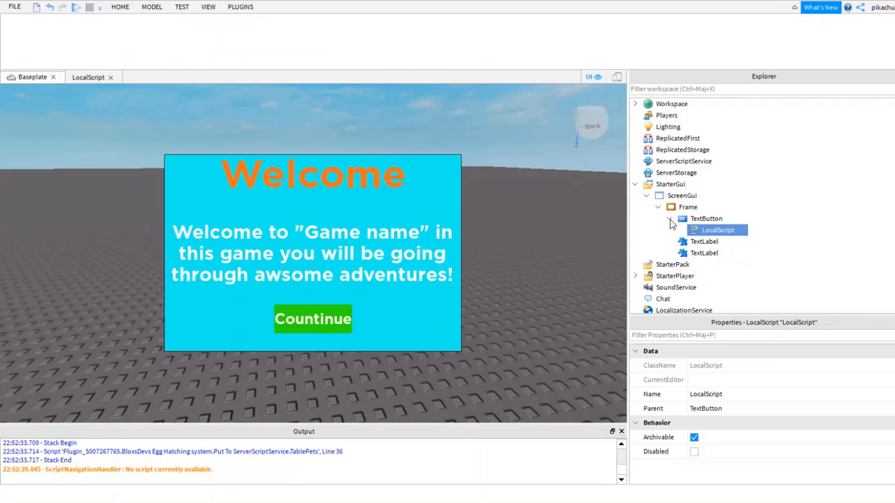
Try shrinking the welcome Frame from its upper-right corner, and undo the resize
{"action": "left_click", "coordinate": [670, 220]}
{"action": "left_click", "coordinate": [689, 231]}
{"action": "left_click", "coordinate": [691, 242]}
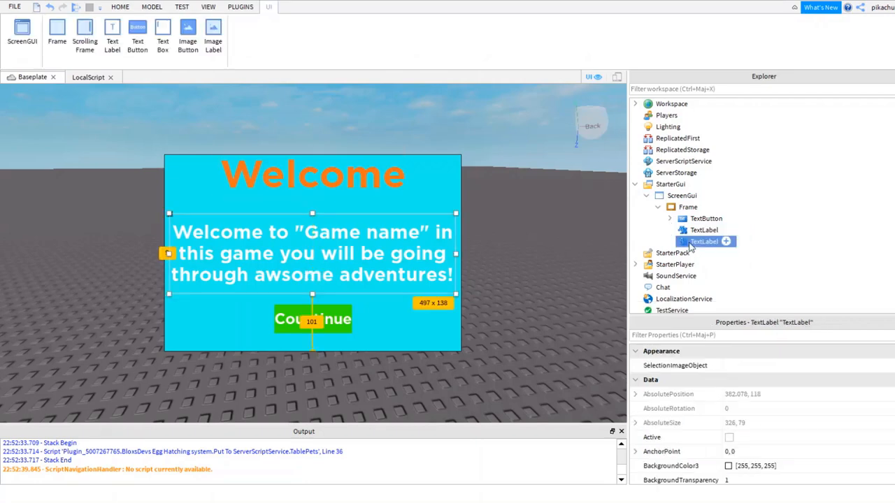
{"action": "left_click", "coordinate": [688, 207]}
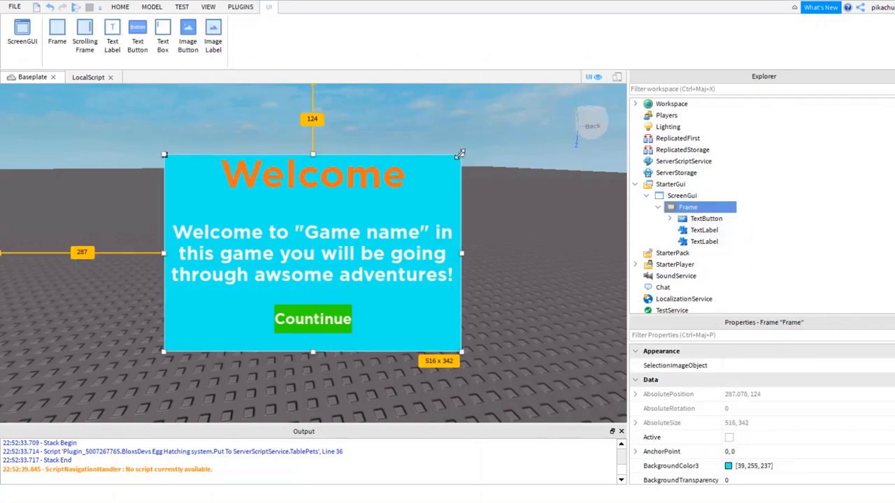
{"action": "left_click_drag", "start_coordinate": [459, 154], "coordinate": [404, 189]}
{"action": "key", "text": "ctrl+z"}
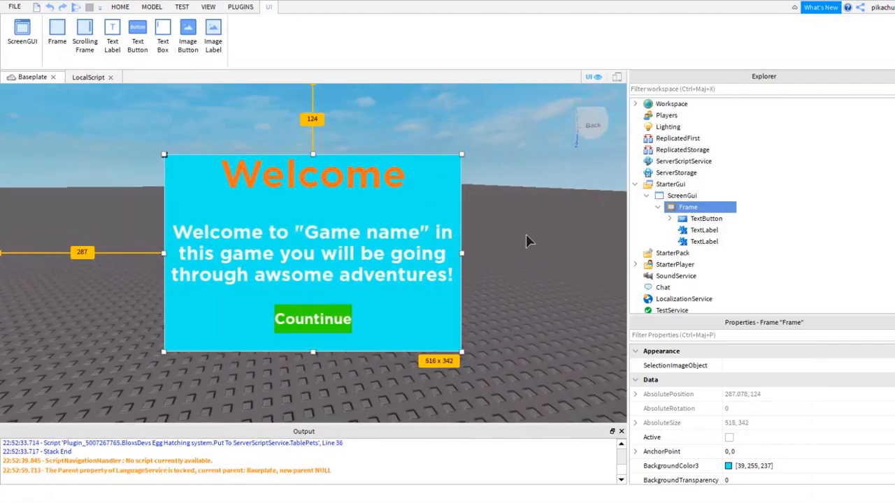
Turn off the Visible property of the welcome Frame and select its parent ScreenGui
{"action": "left_click", "coordinate": [659, 209]}
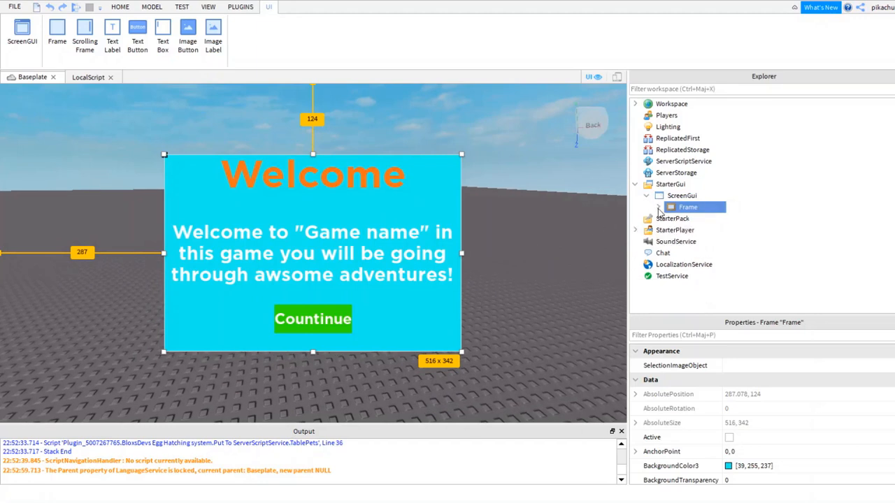
{"action": "left_click", "coordinate": [695, 337]}
{"action": "type", "text": "visi"}
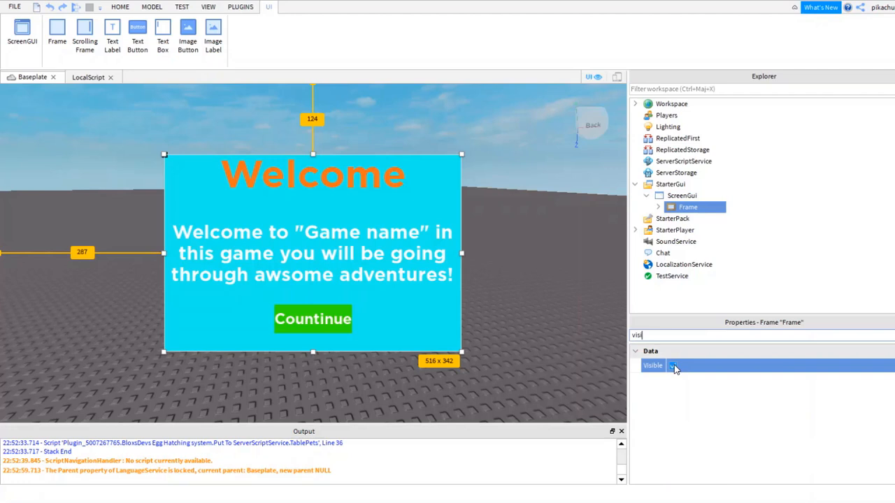
{"action": "left_click", "coordinate": [672, 365]}
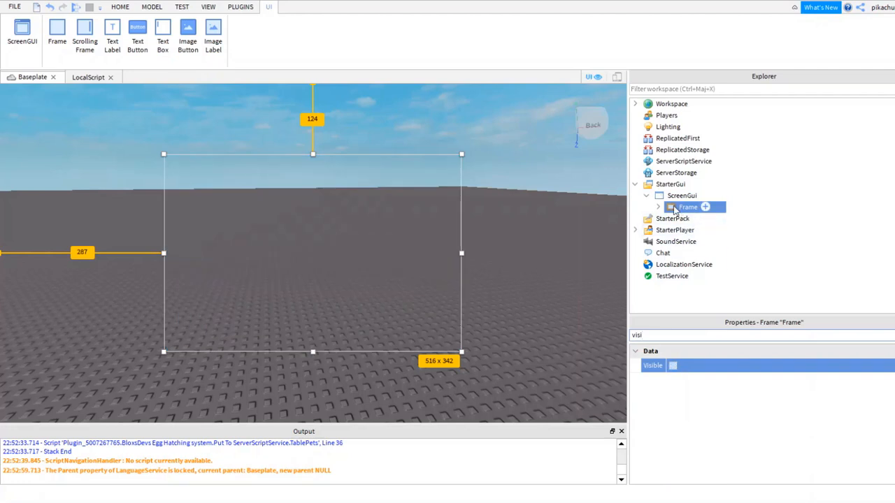
{"action": "left_click", "coordinate": [682, 197]}
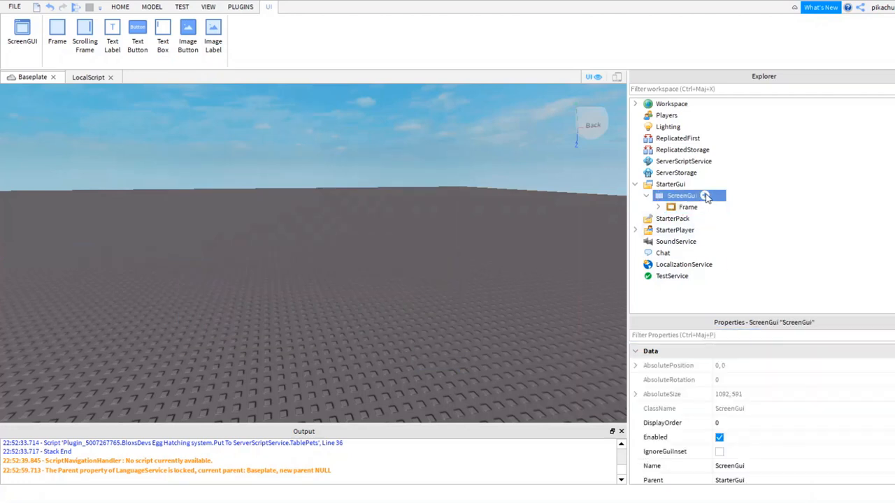
Add a second Frame to the ScreenGui and enlarge it to fill the whole screen, about 1092 x 591
{"action": "left_click", "coordinate": [706, 196]}
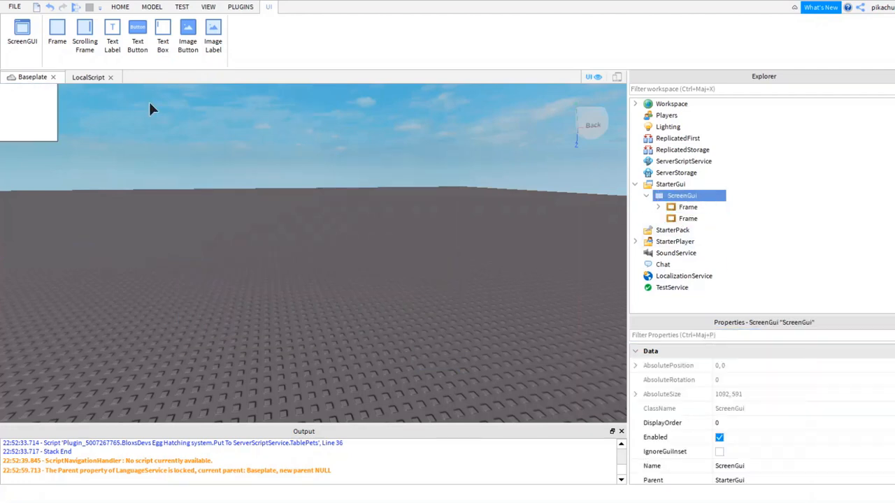
{"action": "left_click", "coordinate": [28, 115]}
{"action": "left_click_drag", "start_coordinate": [56, 143], "coordinate": [624, 424]}
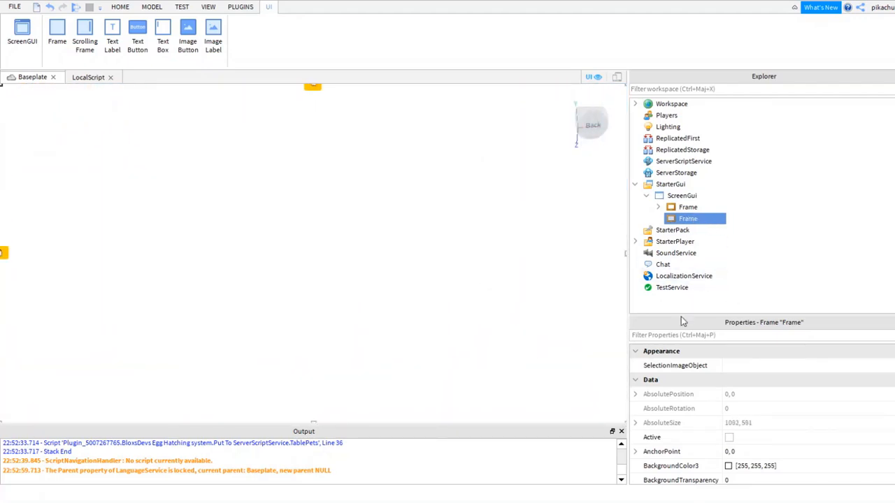
Set the full-screen frame's BackgroundColor3 to the blue shade [0, 226, 226]
{"action": "left_click", "coordinate": [679, 338]}
{"action": "type", "text": "colo"}
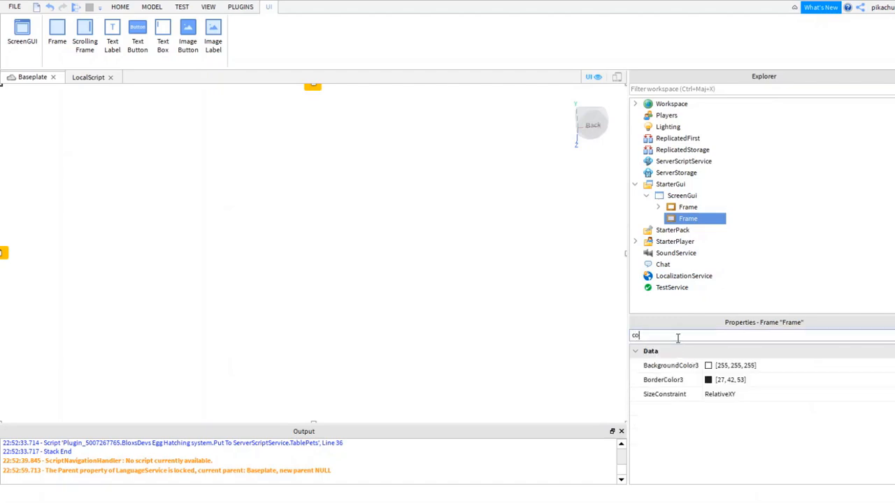
{"action": "left_click", "coordinate": [692, 366]}
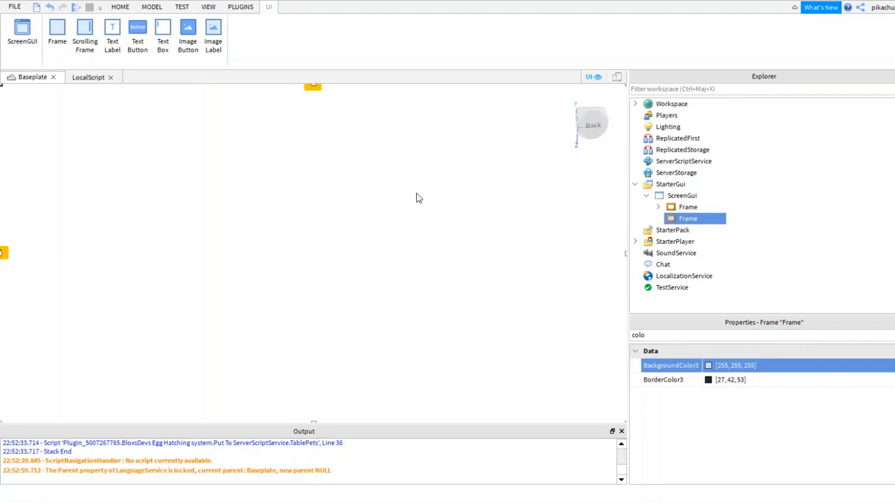
{"action": "left_click", "coordinate": [443, 194]}
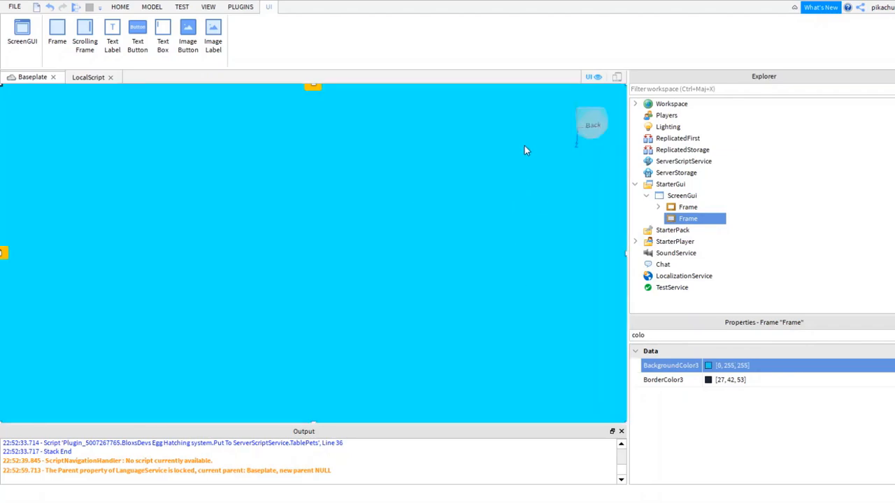
{"action": "left_click", "coordinate": [593, 163]}
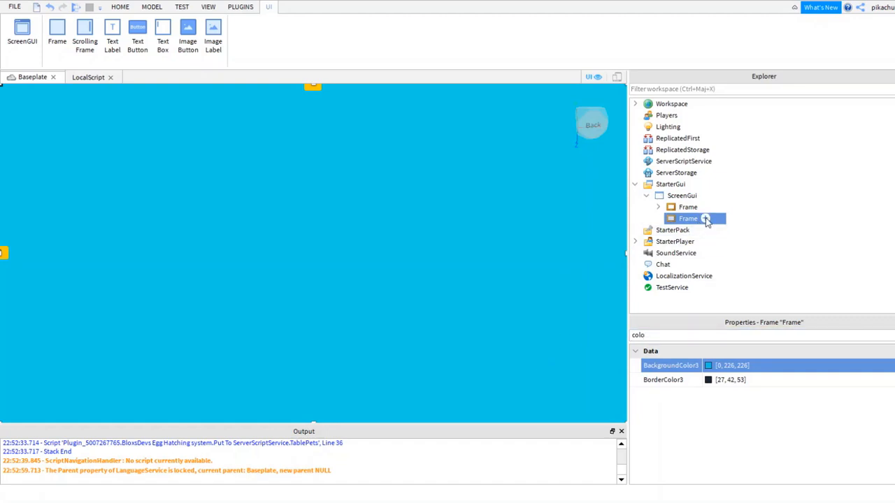
Add a TextLabel to the blue frame and stretch it across the frame's upper area to about 1022 x 136
{"action": "key", "text": "Return"}
{"action": "left_click", "coordinate": [63, 94]}
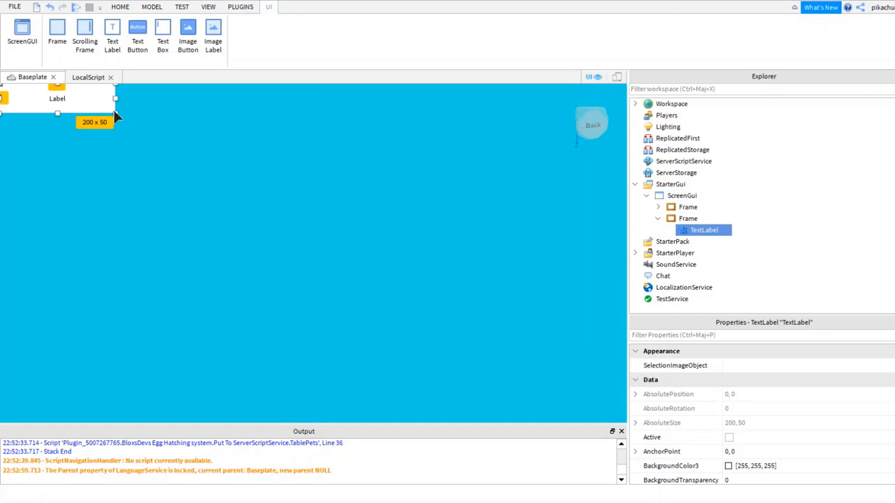
{"action": "left_click_drag", "start_coordinate": [115, 114], "coordinate": [587, 163]}
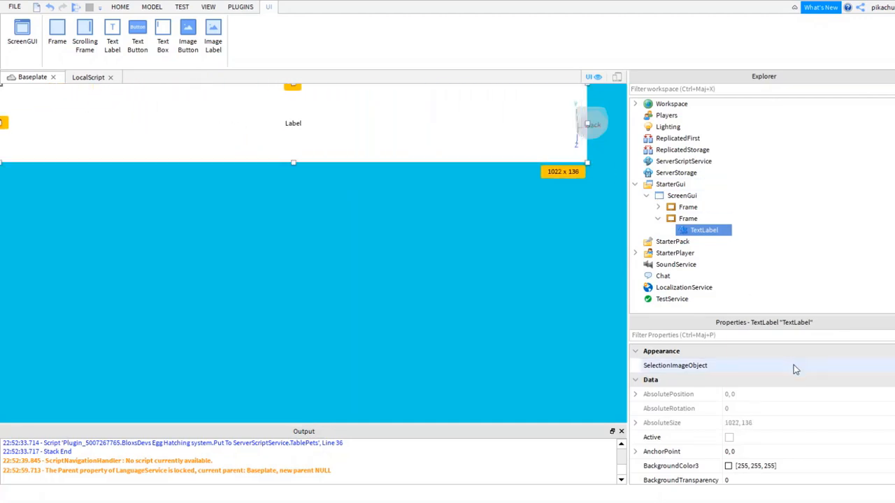
Turn on the TextScaled property of the new TextLabel
{"action": "left_click", "coordinate": [725, 335]}
{"action": "type", "text": "texts"}
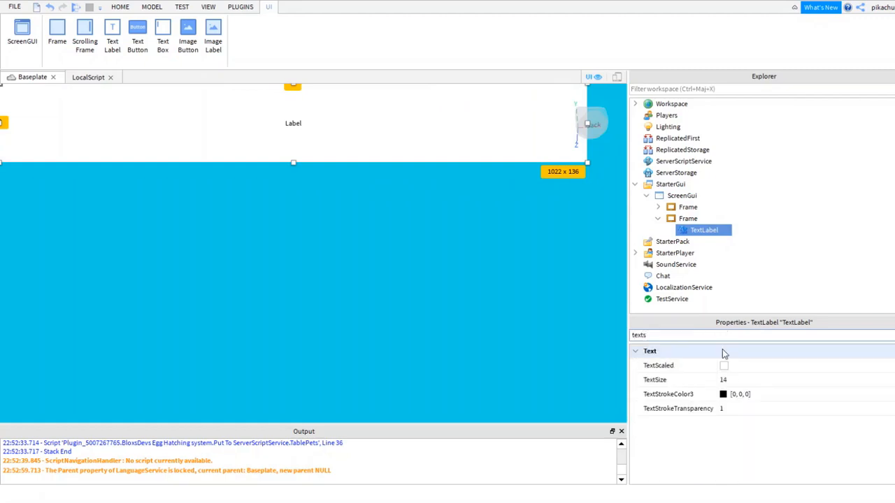
{"action": "left_click", "coordinate": [724, 366]}
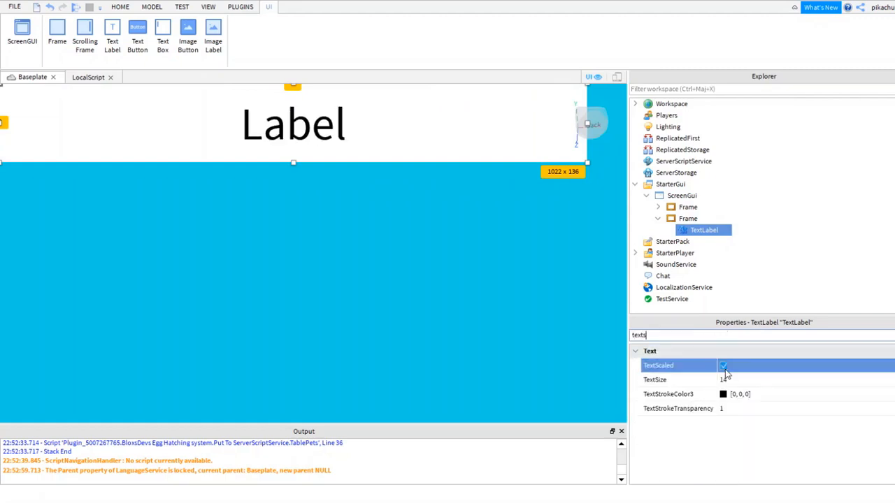
Set the label's BackgroundTransparency to 1 and extend it to the frame's full width, about 1092 x 157
{"action": "left_click", "coordinate": [713, 335]}
{"action": "key", "text": "BackSpace"}
{"action": "key", "text": "BackSpace"}
{"action": "key", "text": "BackSpace"}
{"action": "key", "text": "BackSpace"}
{"action": "key", "text": "BackSpace"}
{"action": "type", "text": "back"}
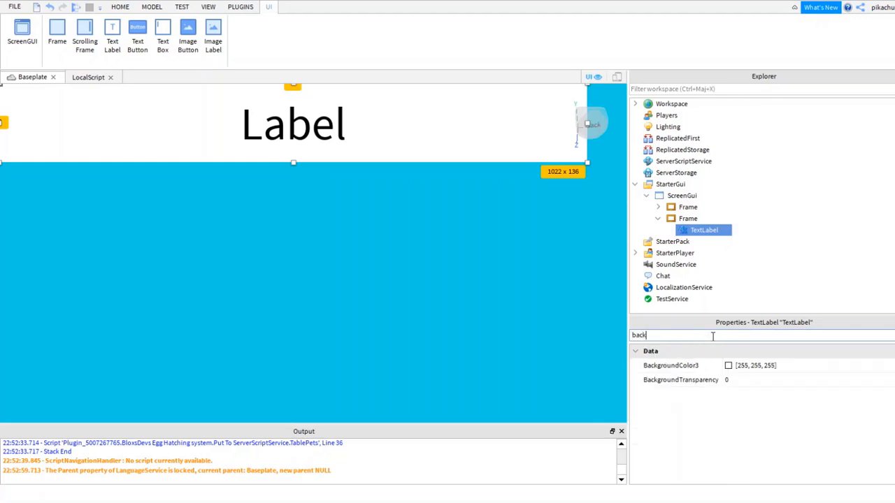
{"action": "left_click", "coordinate": [829, 380]}
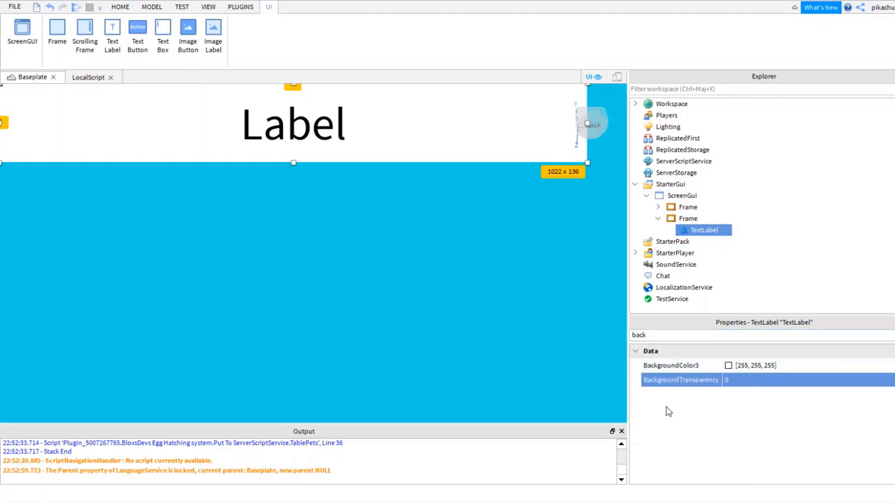
{"action": "left_click", "coordinate": [728, 381]}
{"action": "type", "text": "1"}
{"action": "key", "text": "Return"}
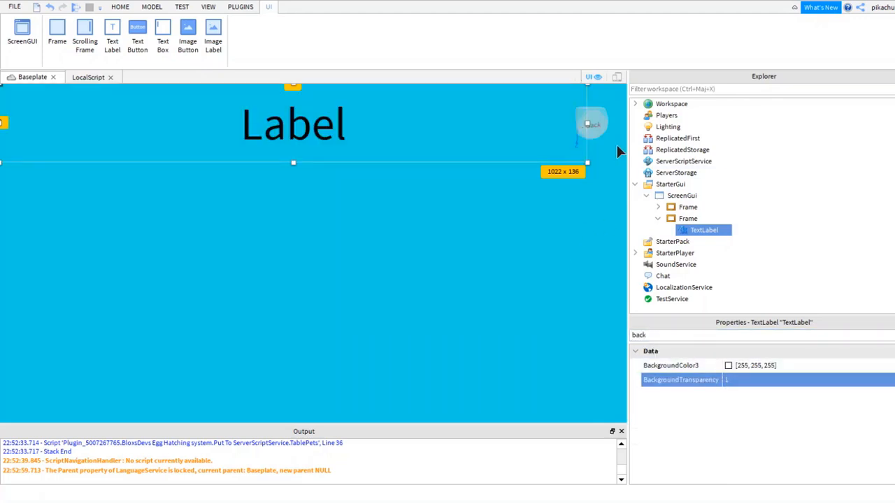
{"action": "left_click_drag", "start_coordinate": [588, 164], "coordinate": [628, 177]}
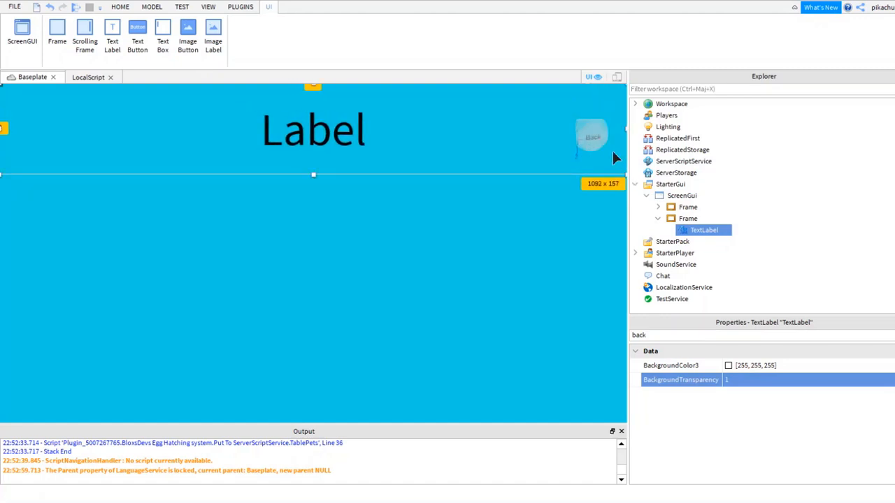
Replace the label's text with "Game name", including the quotation marks
{"action": "double_click", "coordinate": [312, 135]}
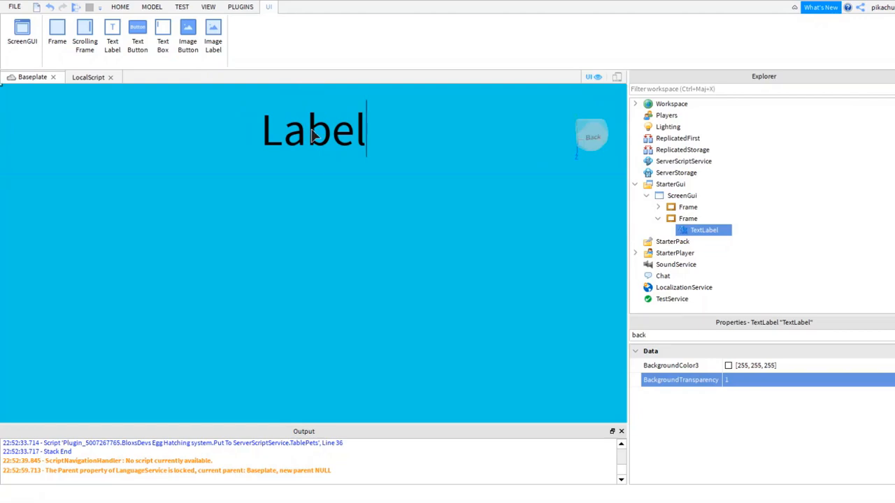
{"action": "key", "text": "BackSpace"}
{"action": "key", "text": "BackSpace"}
{"action": "key", "text": "BackSpace"}
{"action": "key", "text": "BackSpace"}
{"action": "key", "text": "BackSpace"}
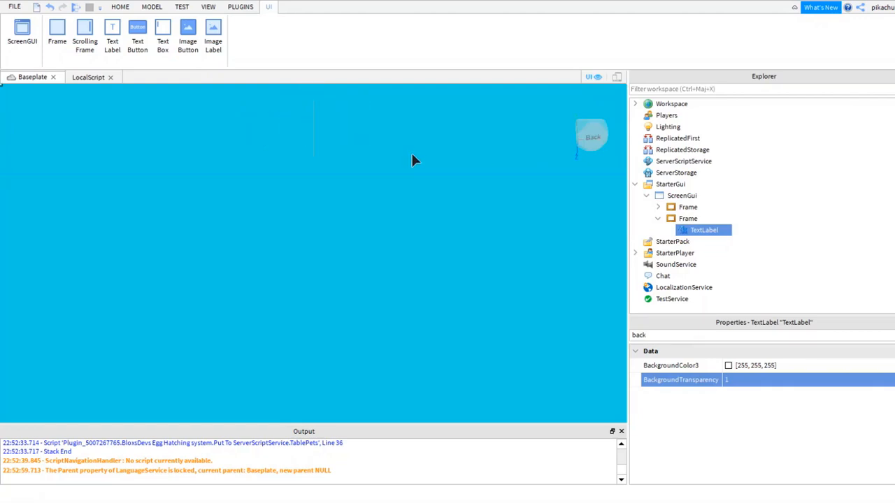
{"action": "type", "text": "W"}
{"action": "key", "text": "BackSpace"}
{"action": "type", "text": "\"\""}
{"action": "key", "text": "Left"}
{"action": "type", "text": "Game bam"}
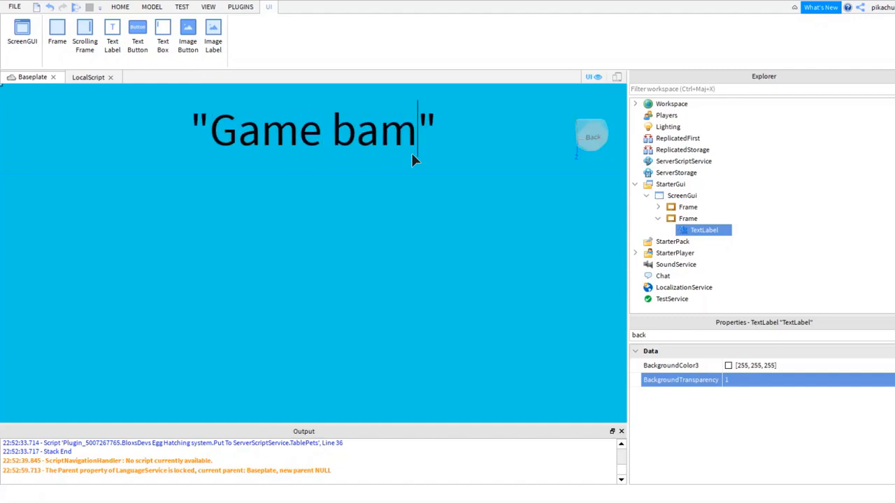
{"action": "key", "text": "BackSpace"}
{"action": "key", "text": "BackSpace"}
{"action": "key", "text": "BackSpace"}
{"action": "type", "text": "name"}
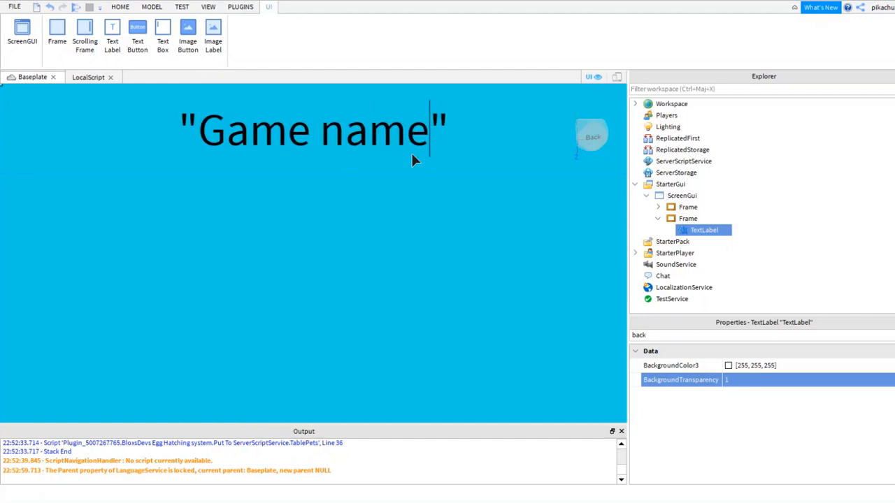
Change the font of the "Game name" label to GothamBold
{"action": "left_click", "coordinate": [702, 335]}
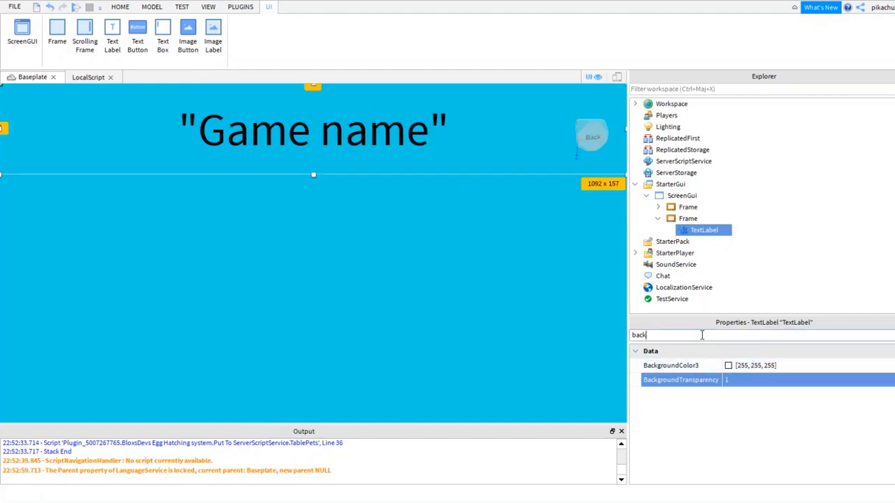
{"action": "key", "text": "BackSpace"}
{"action": "key", "text": "BackSpace"}
{"action": "key", "text": "BackSpace"}
{"action": "key", "text": "BackSpace"}
{"action": "type", "text": "text"}
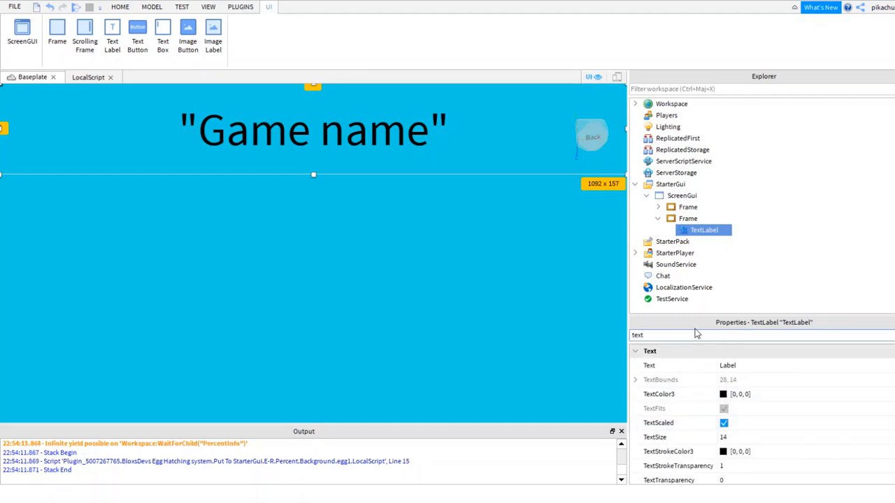
{"action": "key", "text": "BackSpace"}
{"action": "key", "text": "BackSpace"}
{"action": "key", "text": "BackSpace"}
{"action": "key", "text": "BackSpace"}
{"action": "type", "text": "fo"}
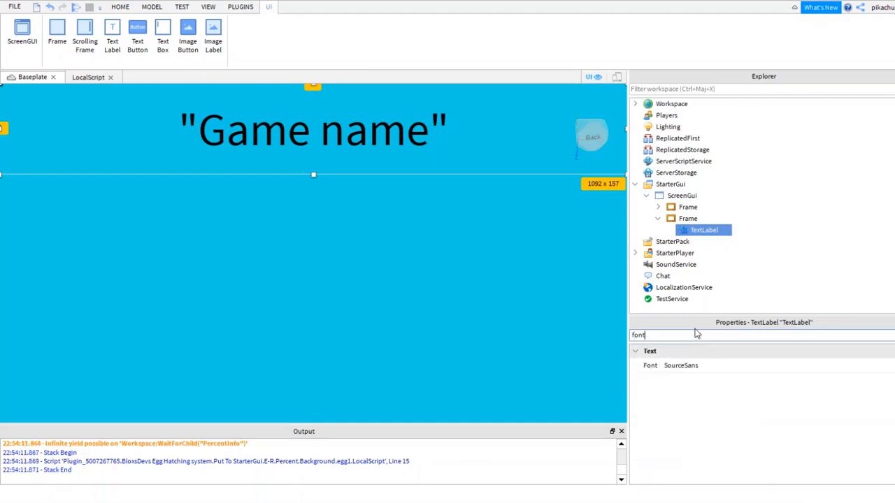
{"action": "type", "text": "nt"}
{"action": "left_click", "coordinate": [736, 367]}
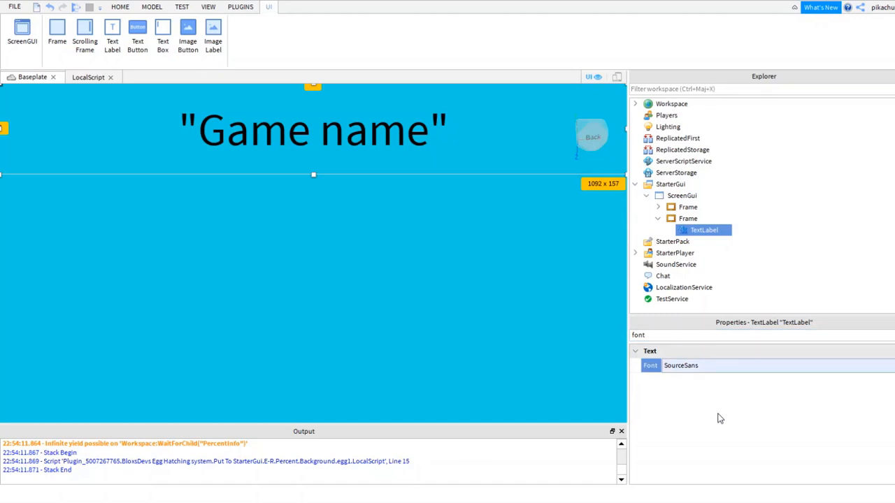
{"action": "left_click", "coordinate": [723, 415]}
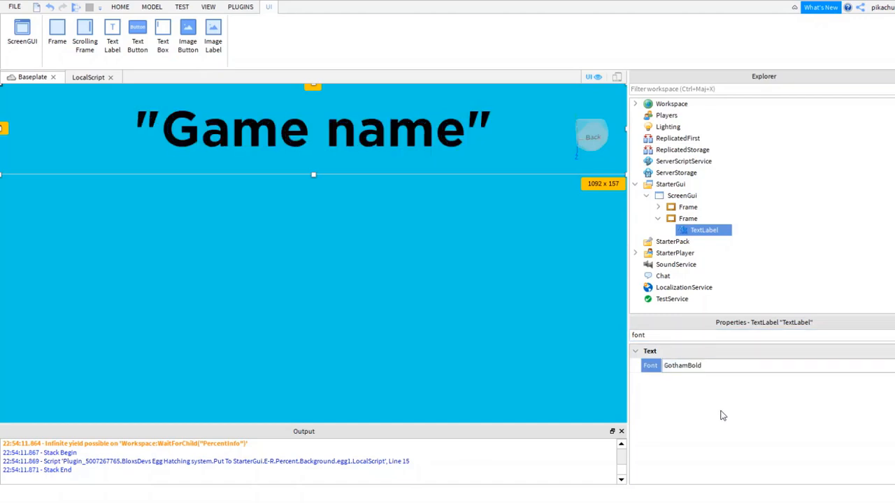
Rename the full-screen blue frame as Home Screen and the original hidden frame as Welcome
{"action": "left_click", "coordinate": [405, 264]}
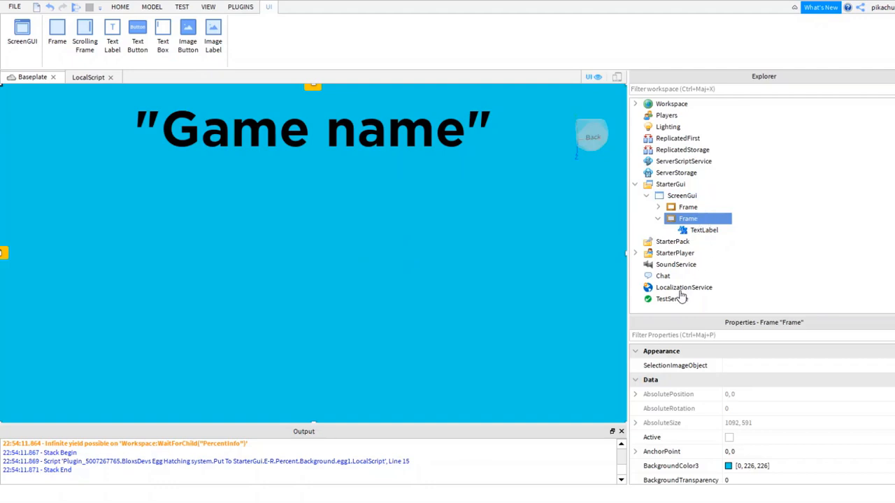
{"action": "left_click", "coordinate": [685, 218]}
{"action": "type", "text": "Home Screen"}
{"action": "key", "text": "Return"}
{"action": "left_click", "coordinate": [682, 208]}
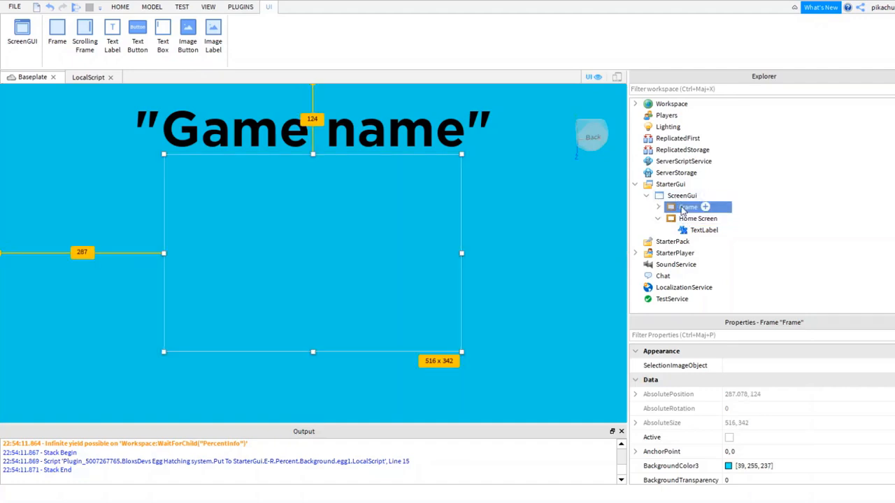
{"action": "double_click", "coordinate": [683, 208]}
{"action": "type", "text": "Welcome"}
{"action": "key", "text": "Return"}
Add a TextButton to the Home Screen frame, enlarge it to about 354 x 84 and center it horizontally below the title
{"action": "left_click", "coordinate": [710, 231]}
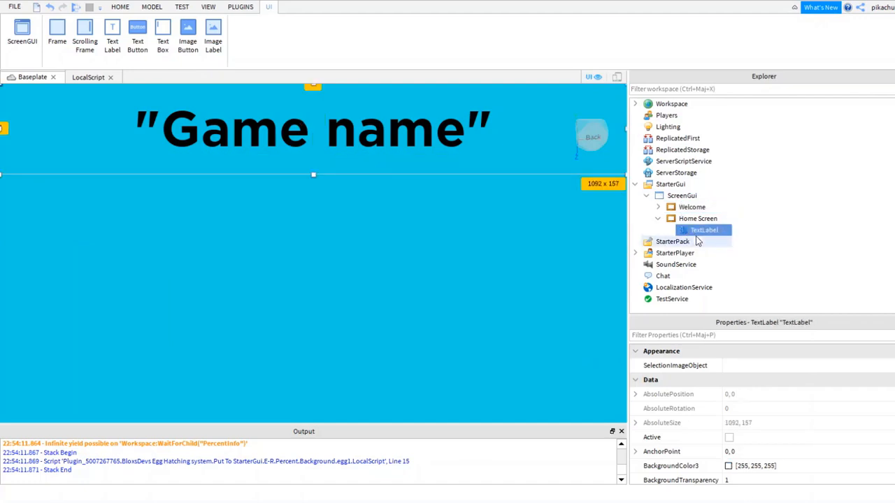
{"action": "left_click", "coordinate": [720, 219]}
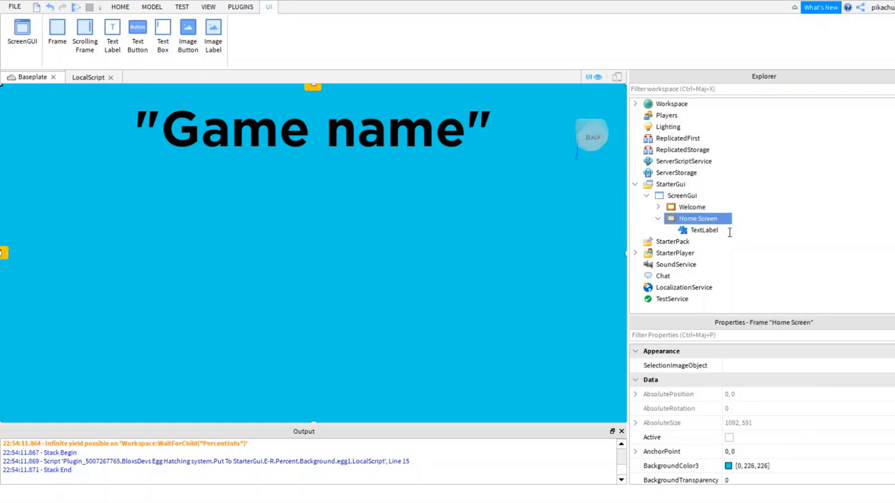
{"action": "left_click", "coordinate": [675, 284]}
{"action": "left_click", "coordinate": [65, 103]}
{"action": "left_click_drag", "start_coordinate": [67, 106], "coordinate": [327, 258]}
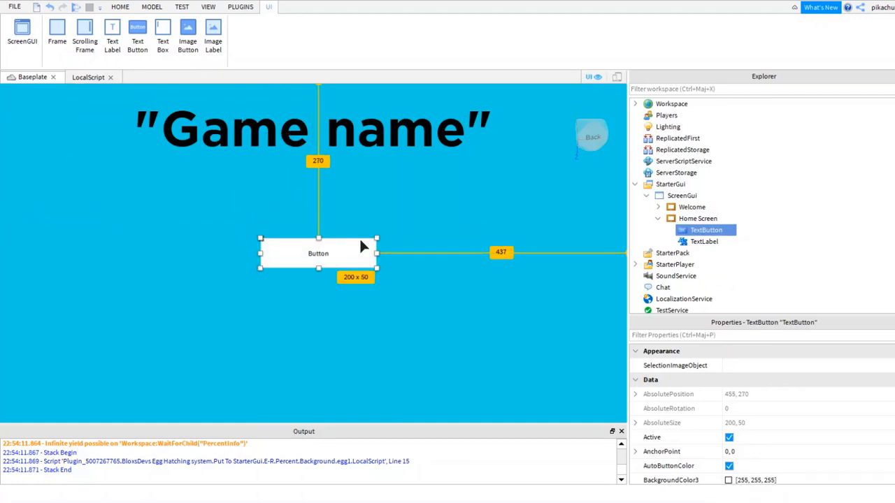
{"action": "left_click_drag", "start_coordinate": [377, 239], "coordinate": [465, 219]}
{"action": "left_click_drag", "start_coordinate": [415, 238], "coordinate": [344, 285]}
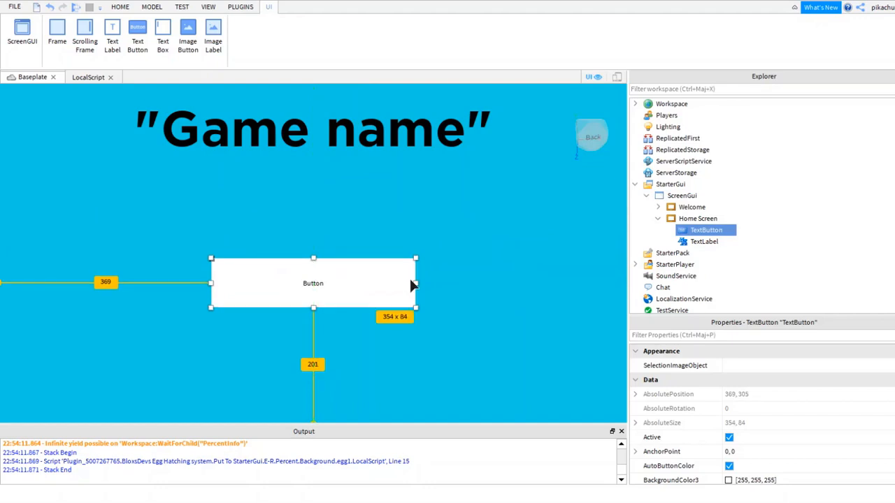
Set the button's BackgroundColor3 to green [0, 255, 0]
{"action": "left_click", "coordinate": [713, 335]}
{"action": "type", "text": "colo"}
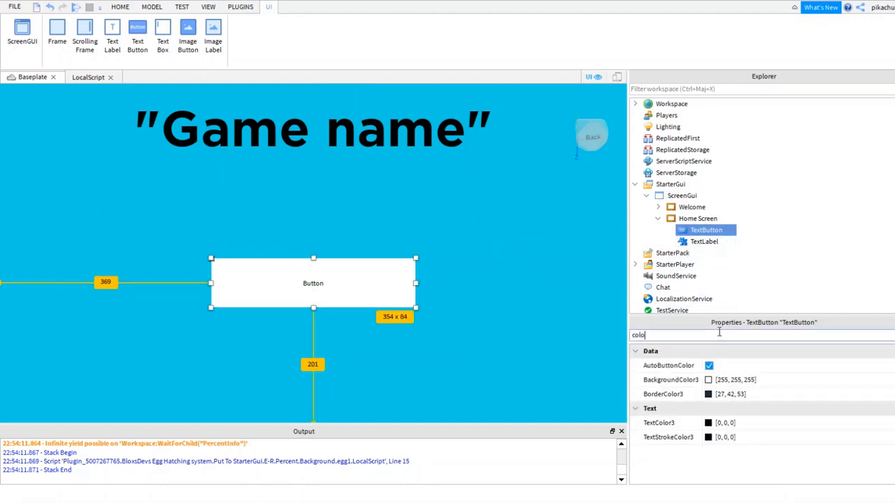
{"action": "left_click", "coordinate": [705, 381]}
{"action": "left_click", "coordinate": [419, 168]}
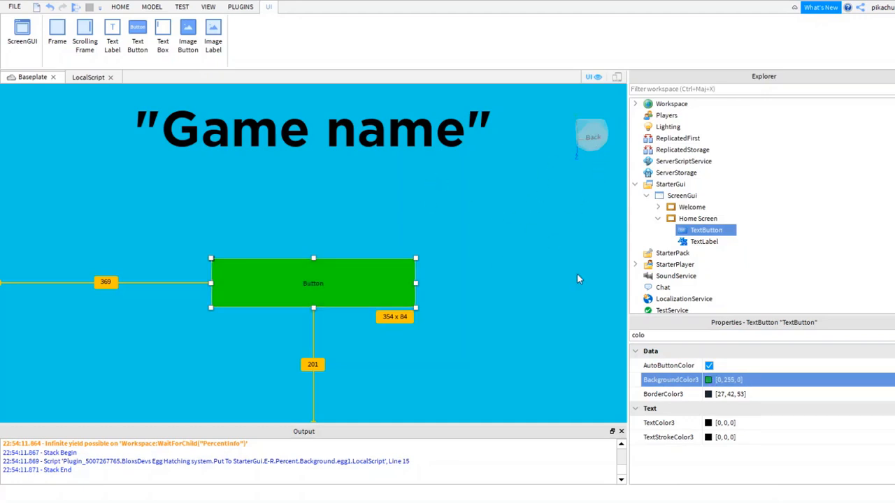
Turn on the TextScaled property of the green Home Screen button
{"action": "left_click", "coordinate": [734, 336]}
{"action": "type", "text": "text"}
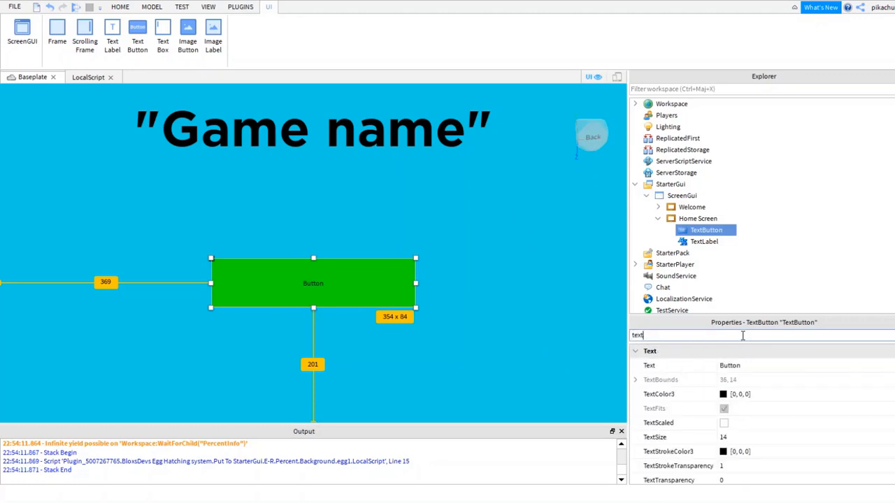
{"action": "left_click", "coordinate": [724, 423]}
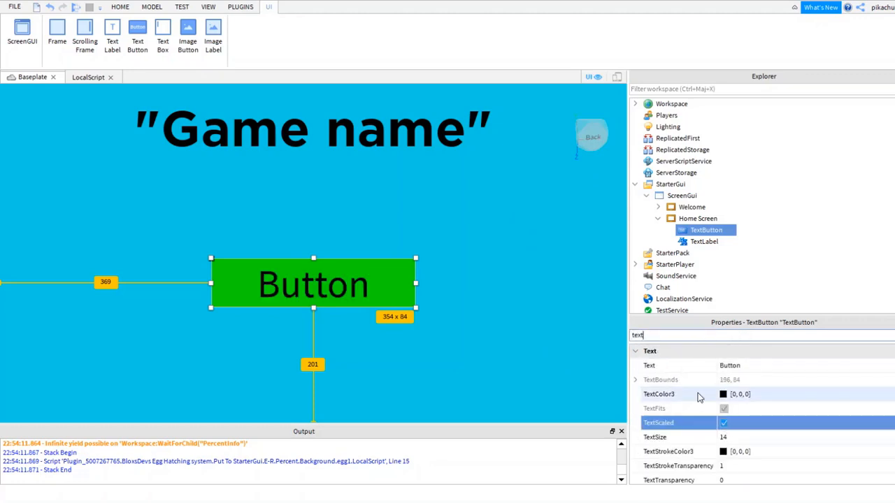
Set the Text property of the green Home Screen button to Play
{"action": "key", "text": "BackSpace"}
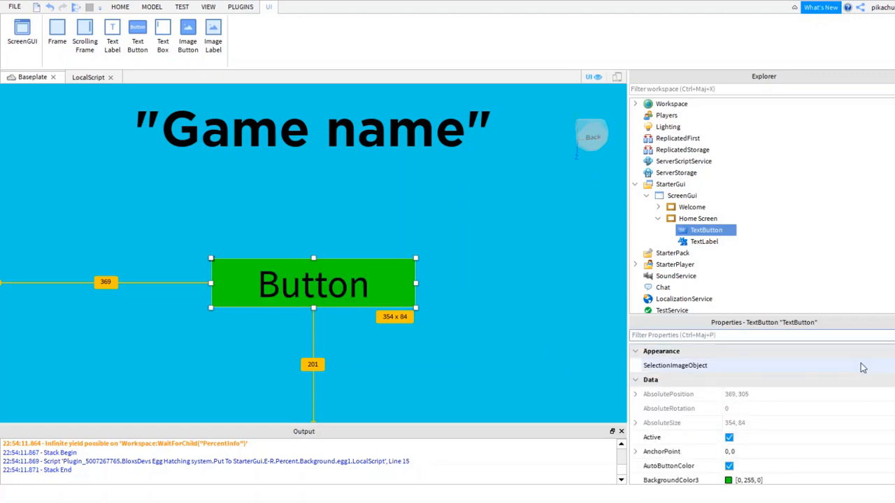
{"action": "type", "text": "tre"}
{"action": "key", "text": "BackSpace"}
{"action": "key", "text": "BackSpace"}
{"action": "type", "text": "ext"}
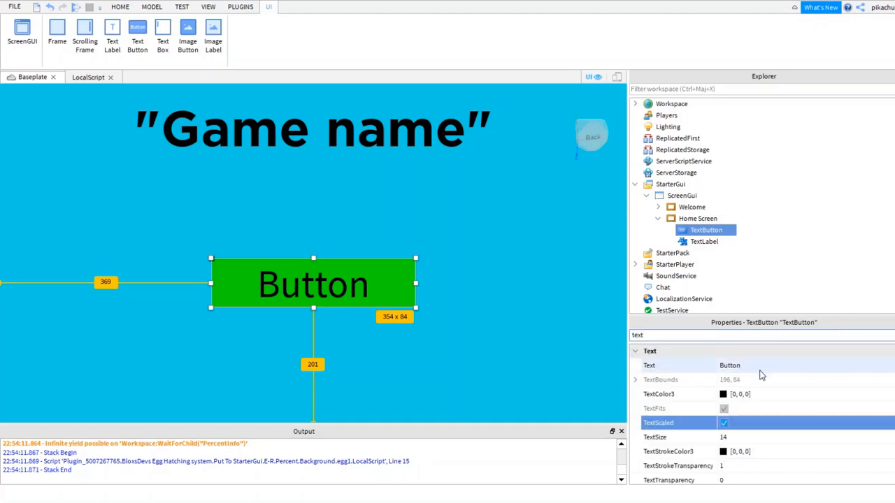
{"action": "left_click", "coordinate": [760, 371]}
{"action": "key", "text": "BackSpace"}
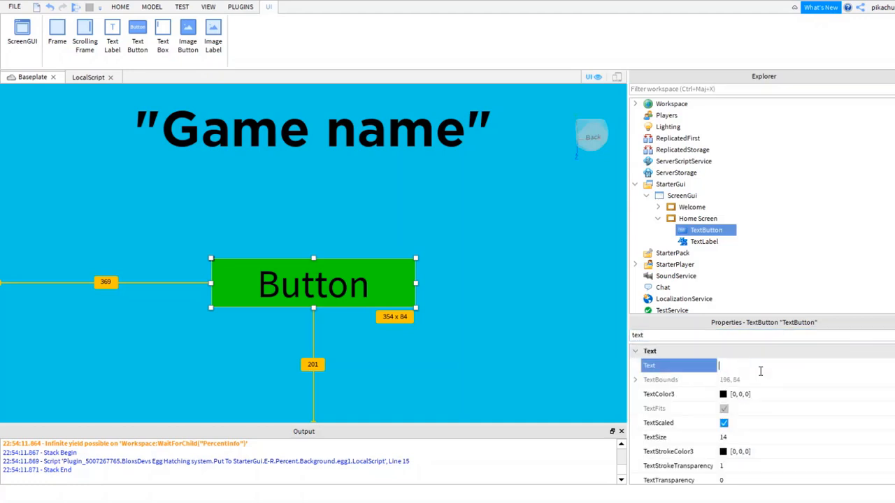
{"action": "key", "text": "Return"}
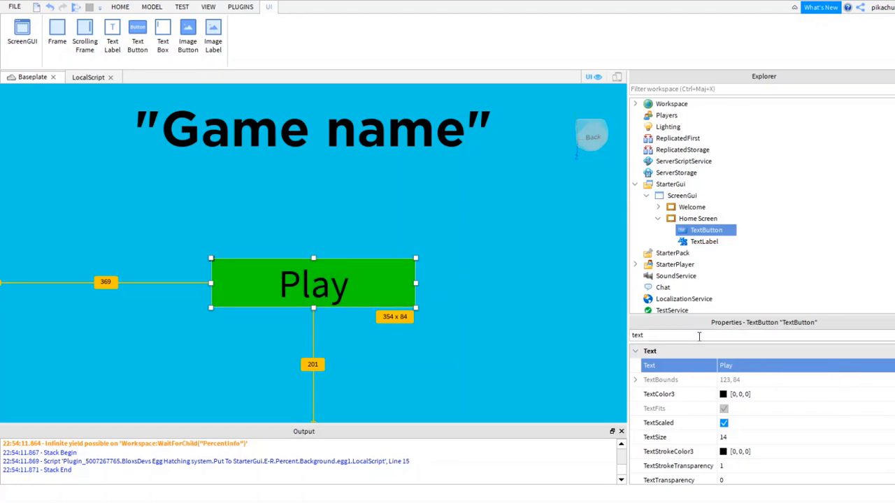
Change the Font of the green button's text to SourceSansBold
{"action": "left_click", "coordinate": [699, 336]}
{"action": "key", "text": "BackSpace"}
{"action": "key", "text": "BackSpace"}
{"action": "key", "text": "BackSpace"}
{"action": "key", "text": "BackSpace"}
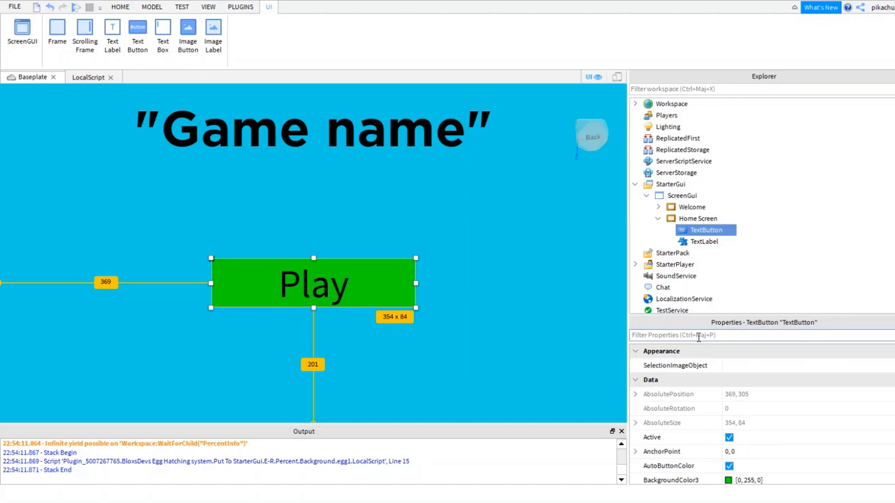
{"action": "type", "text": "fo"}
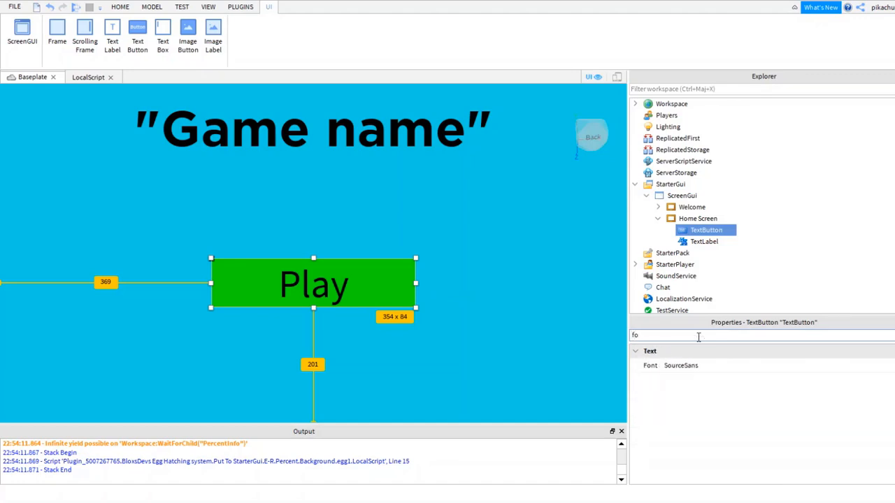
{"action": "left_click", "coordinate": [723, 363]}
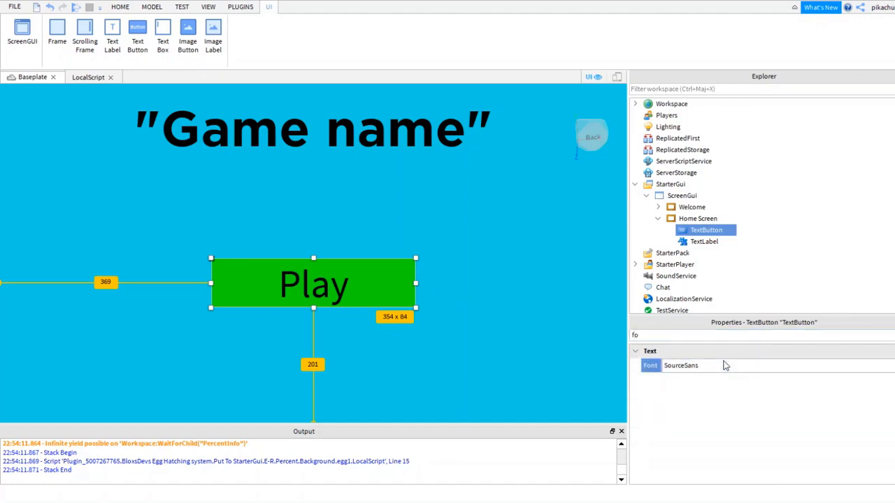
{"action": "left_click", "coordinate": [715, 438]}
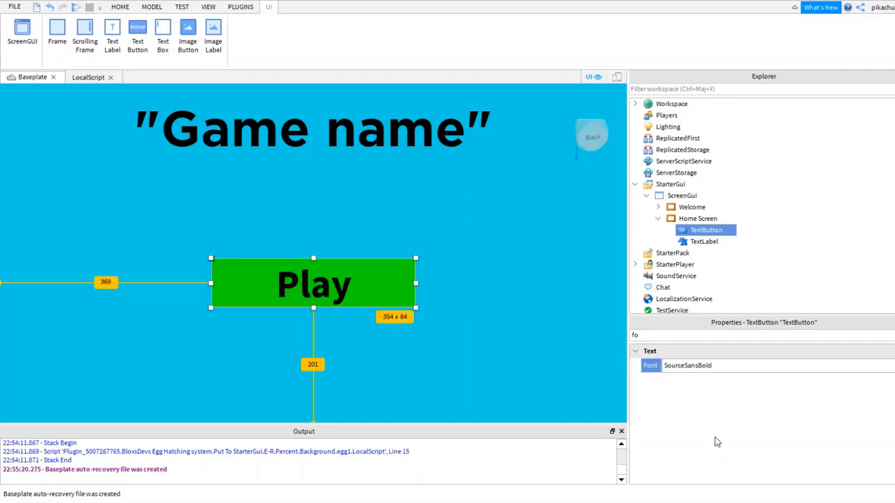
Increase the Play button's height to make it about 354 x 156 and move it slightly lower on the Home Screen
{"action": "left_click_drag", "start_coordinate": [313, 307], "coordinate": [314, 353]}
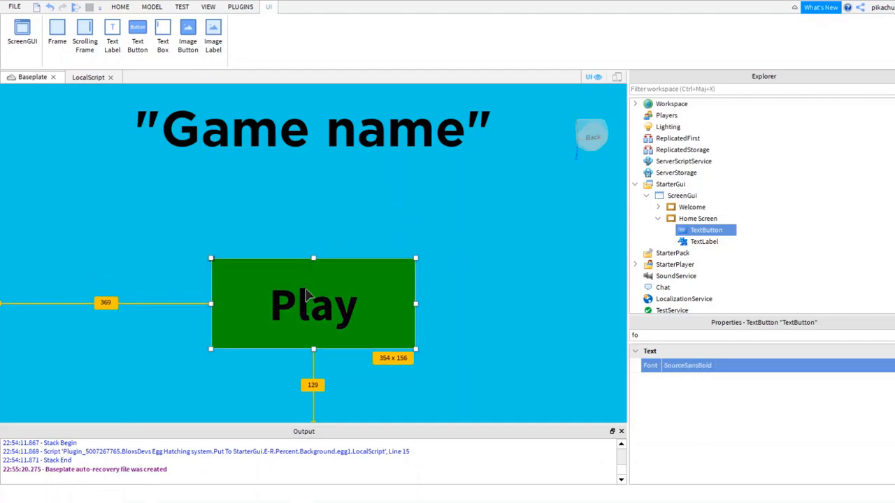
{"action": "left_click_drag", "start_coordinate": [306, 295], "coordinate": [305, 308]}
{"action": "left_click", "coordinate": [539, 210]}
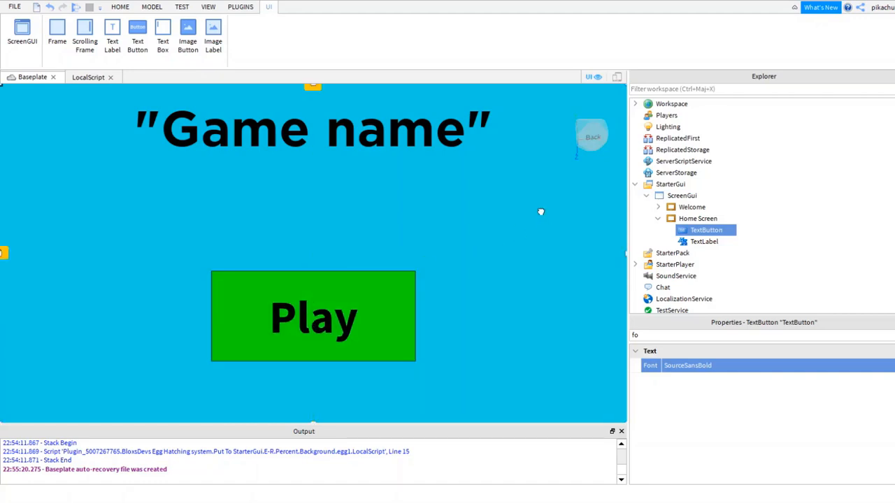
Rename the Home Screen's TextButton as Play Button
{"action": "left_click", "coordinate": [696, 242]}
{"action": "left_click", "coordinate": [706, 230]}
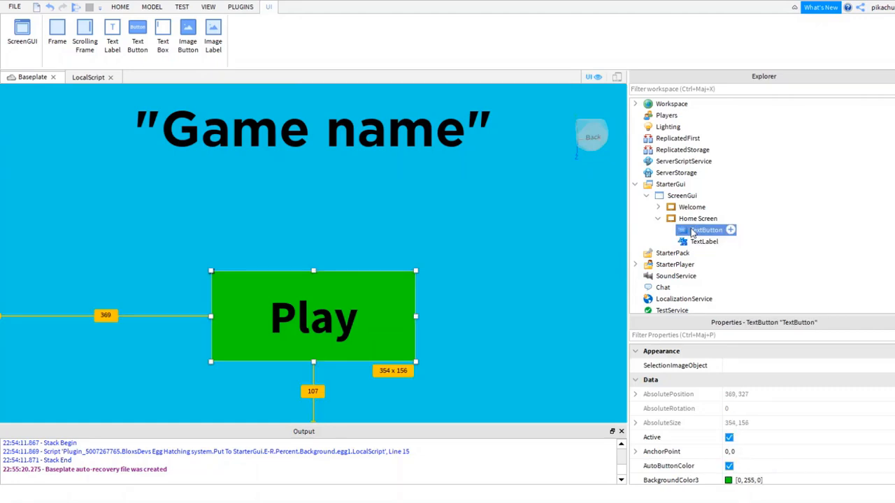
{"action": "left_click", "coordinate": [692, 231]}
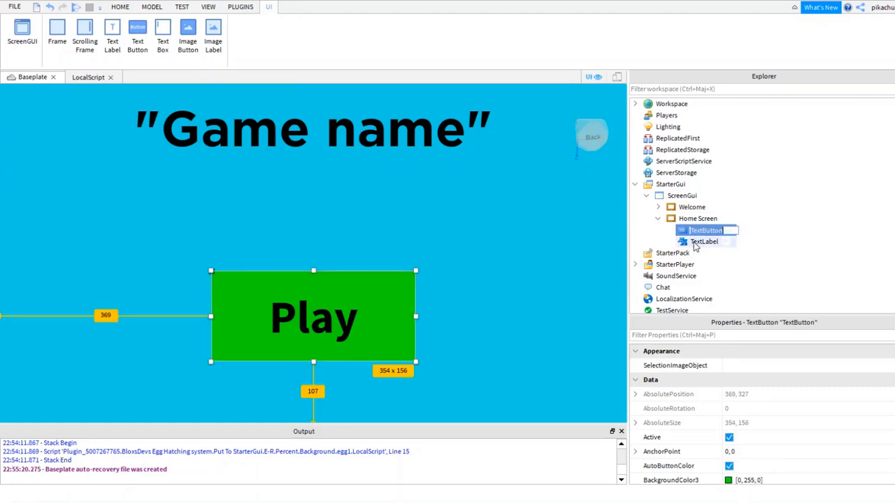
{"action": "type", "text": "Play Button"}
{"action": "key", "text": "Return"}
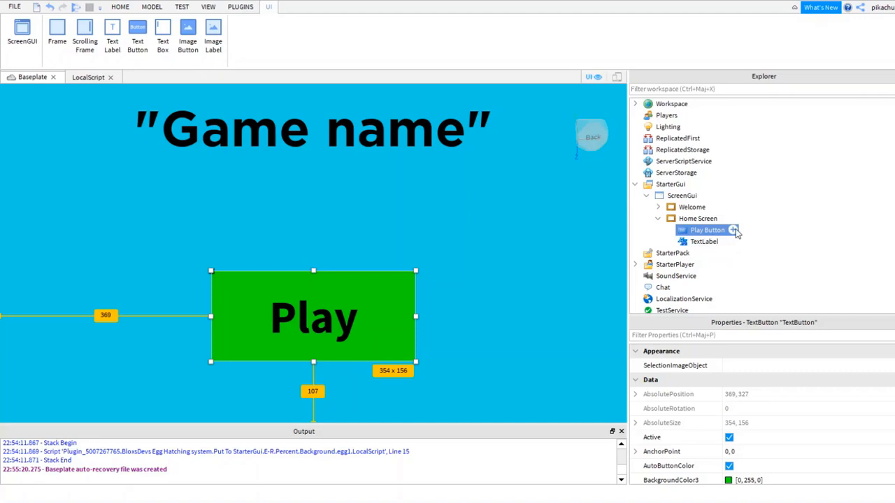
Add a LocalScript to Play Button and replace its default code with an empty function clicked() closed by end
{"action": "left_click", "coordinate": [733, 230]}
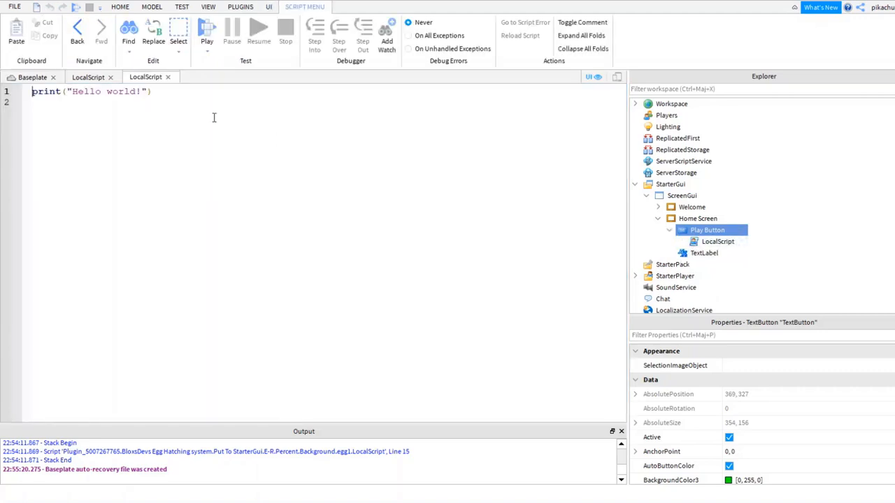
{"action": "key", "text": "ctrl+a"}
{"action": "key", "text": "BackSpace"}
{"action": "type", "text": "function "}
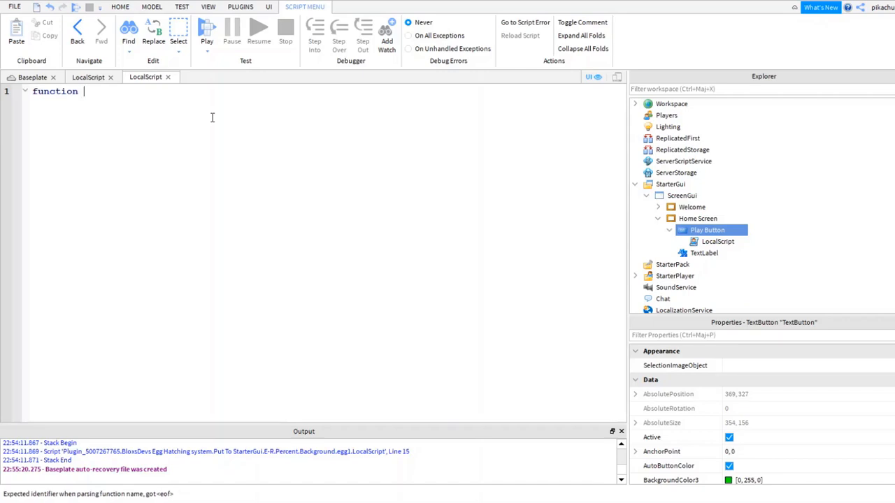
{"action": "type", "text": "c"}
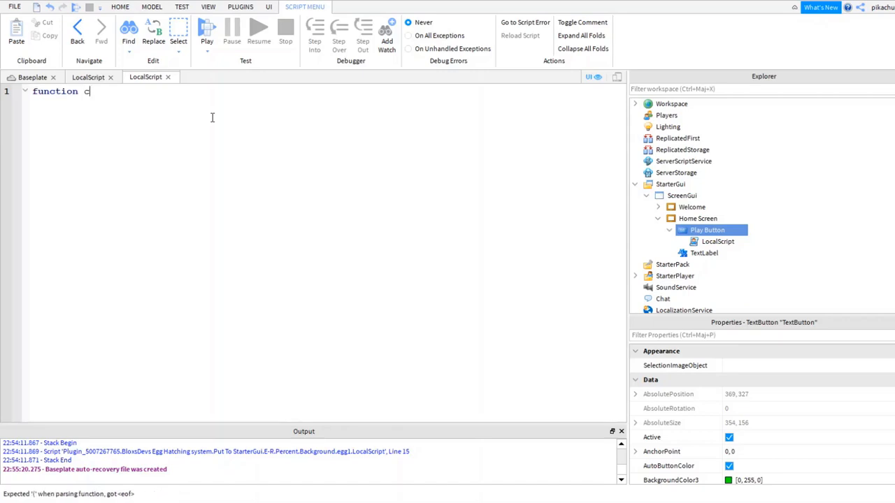
{"action": "type", "text": "licked()"}
{"action": "key", "text": "Return"}
{"action": "key", "text": "Return"}
{"action": "type", "text": "end"}
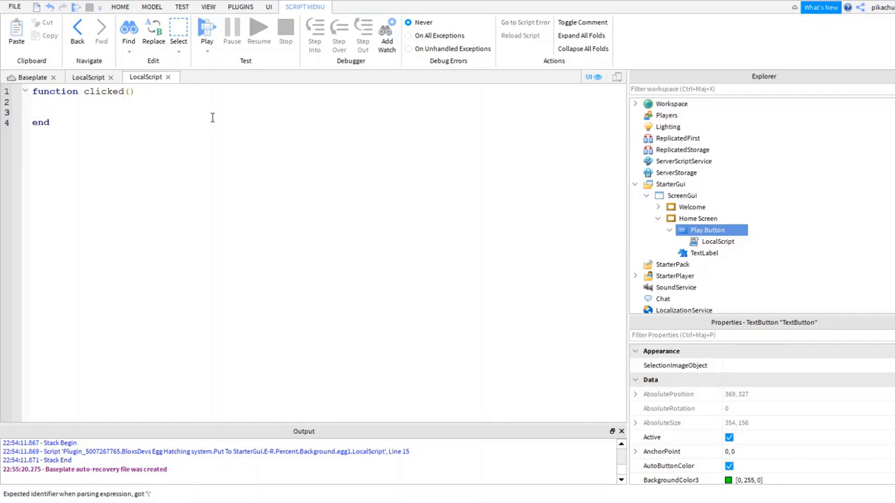
Inside the clicked() function, add the line script.Parent.Parent.Visible = false to hide the Home Screen frame
{"action": "key", "text": "Return"}
{"action": "key", "text": "Return"}
{"action": "type", "text": "script."}
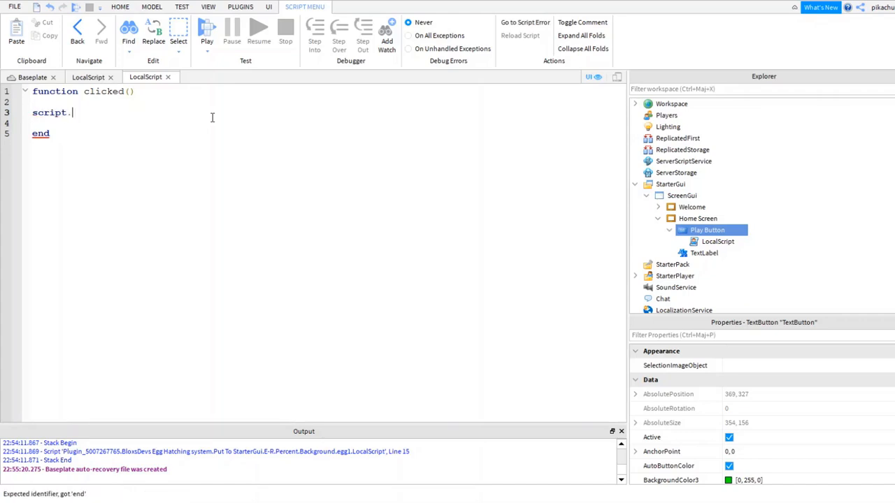
{"action": "type", "text": "Parent.Parent"}
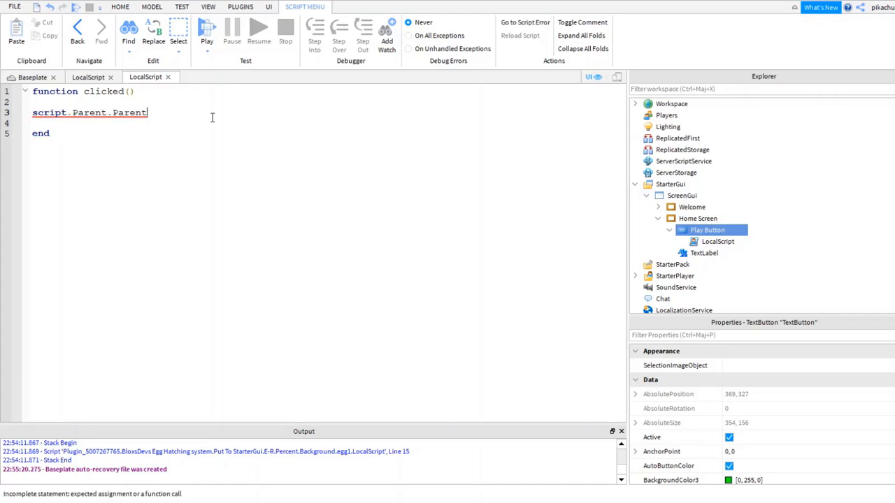
{"action": "type", "text": ".v"}
{"action": "key", "text": "Tab"}
{"action": "type", "text": "= false"}
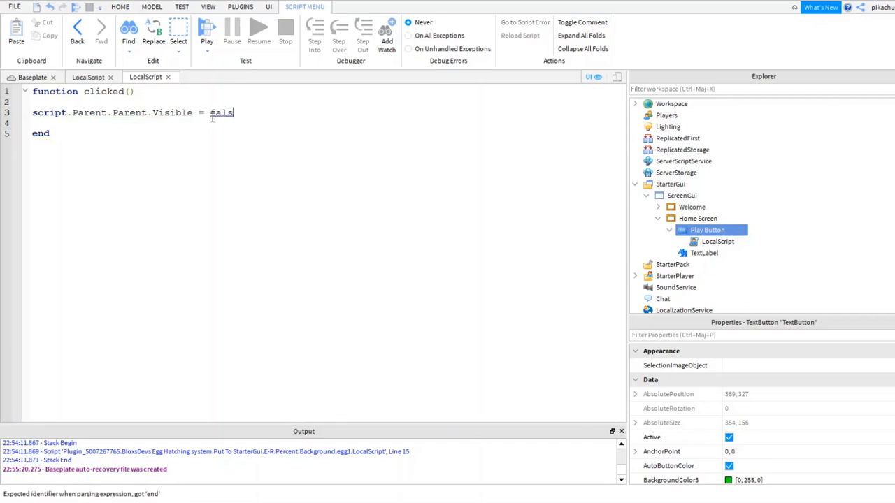
Start a second statement in the clicked() function, beginning with script, below the line that hides the frame
{"action": "key", "text": "Return"}
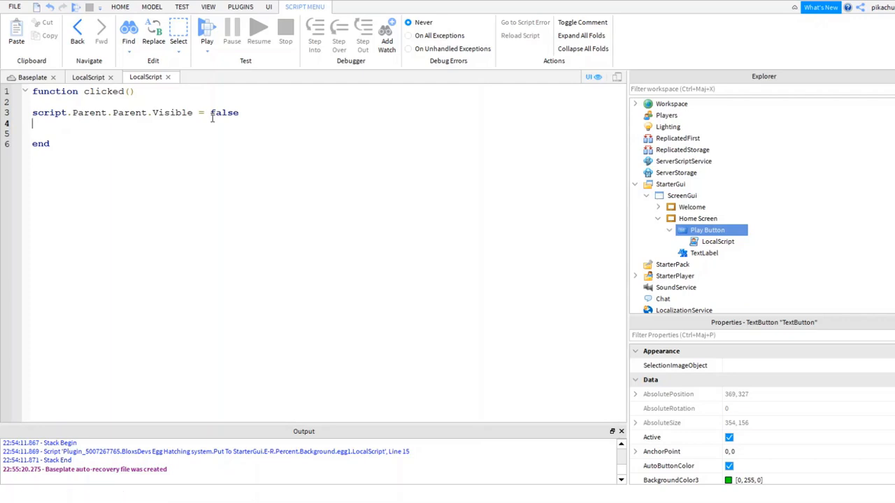
{"action": "type", "text": "script"}
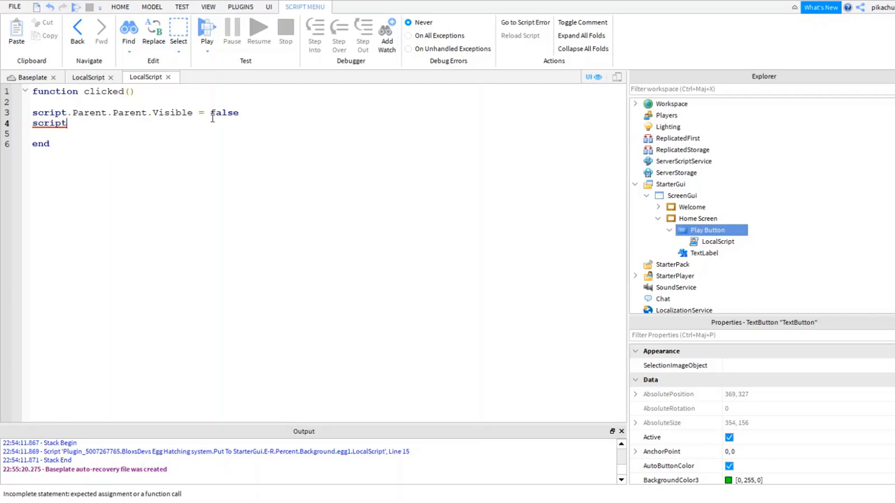
Complete line 4 of the clicked function as script.Parent.Parent.Parent.Welcome.Visible = true
{"action": "type", "text": ".parent.Parent.Pa"}
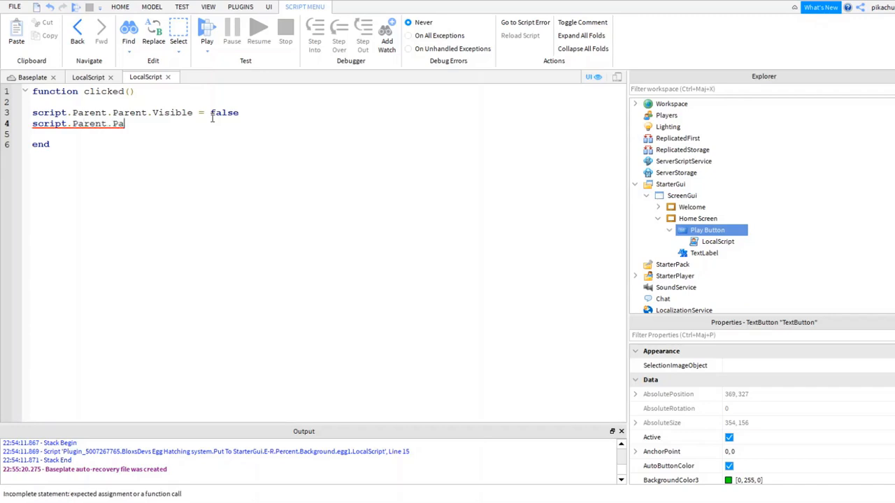
{"action": "type", "text": "Oa"}
{"action": "key", "text": "BackSpace"}
{"action": "type", "text": "Parent.Welcome.Visible ="}
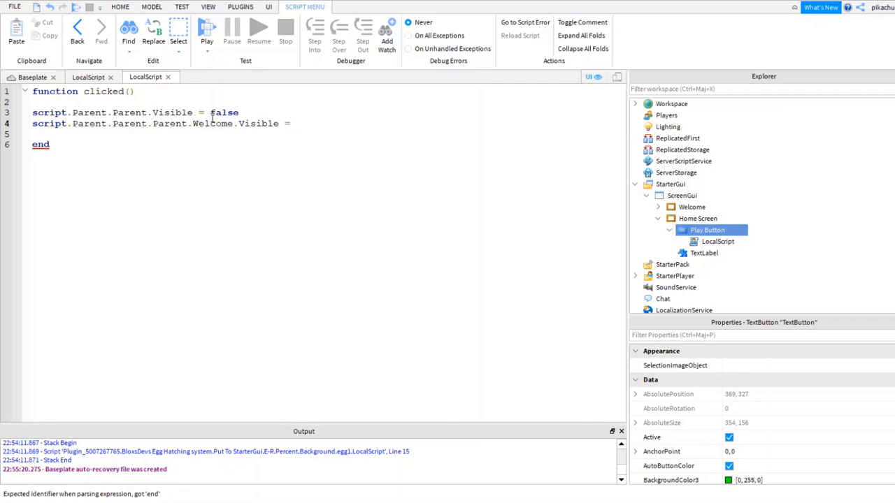
{"action": "type", "text": " tu"}
{"action": "type", "text": "re"}
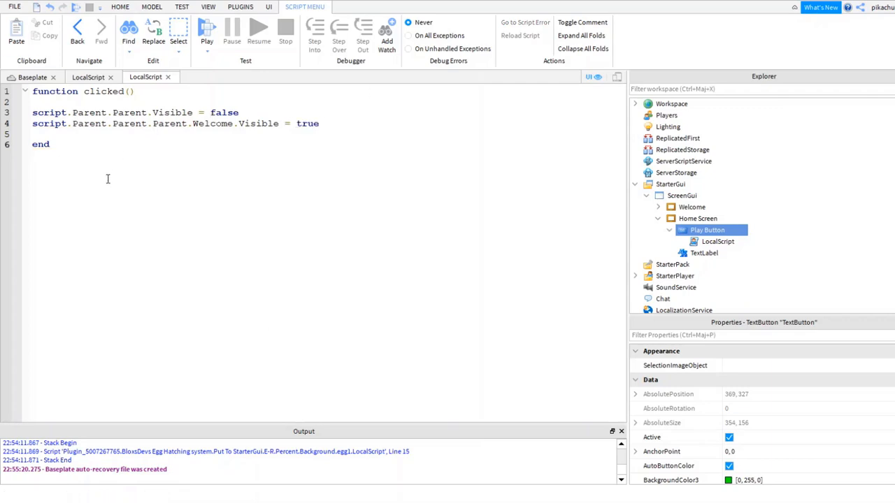
Below the function's end, add the line script.Parent.MouseButton1Click:Connect(clicked)
{"action": "key", "text": "Return"}
{"action": "key", "text": "Return"}
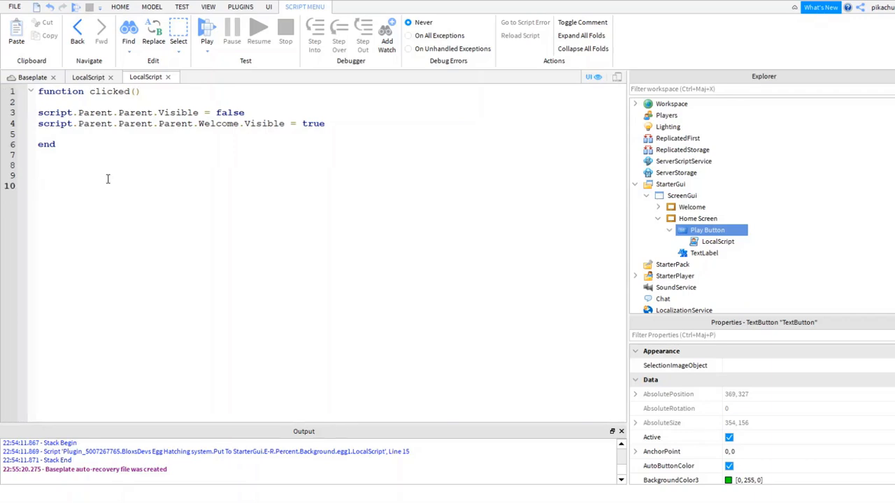
{"action": "type", "text": "s"}
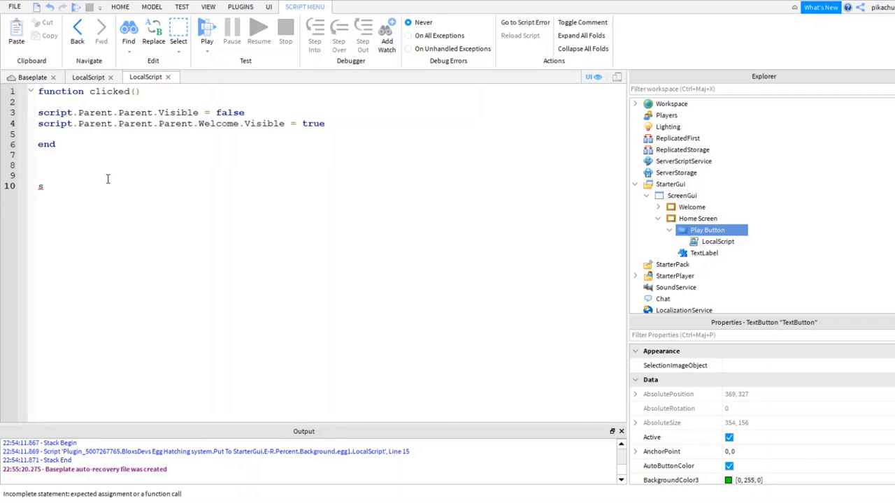
{"action": "type", "text": "cript.Parent.MouseButton1Click"}
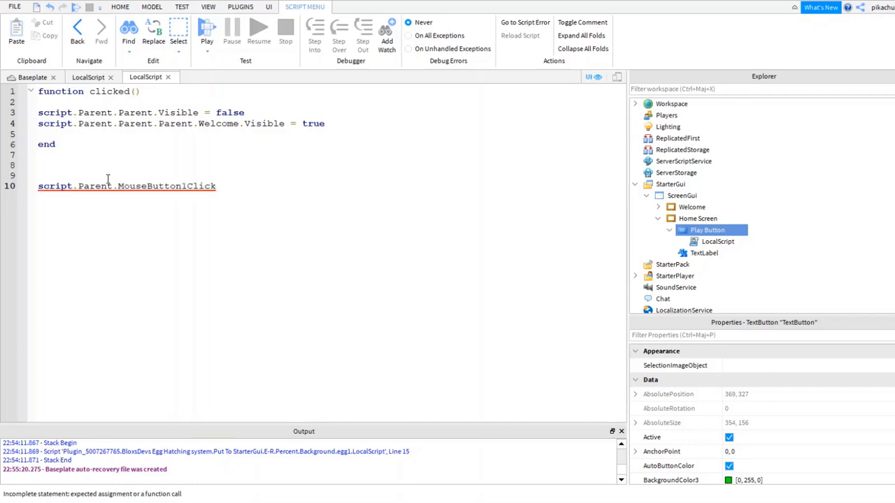
{"action": "type", "text": ":Connect()"}
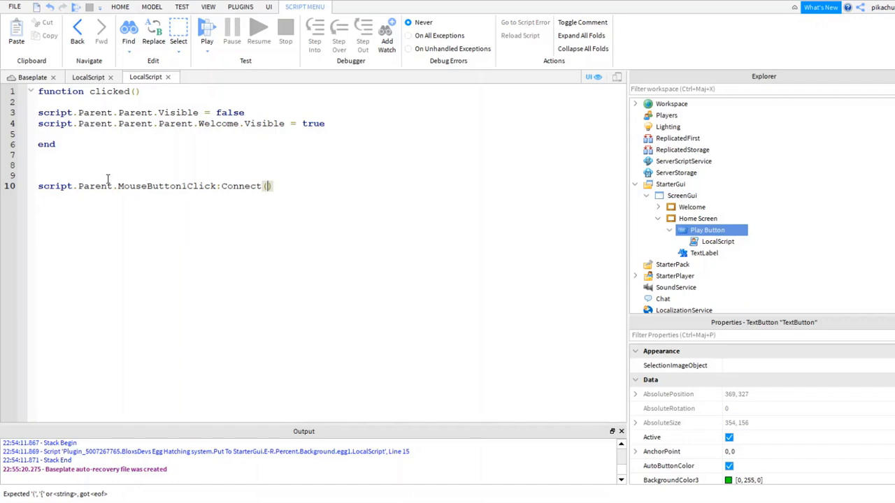
{"action": "type", "text": "clicked"}
Playtest the Baseplate place, activating the Play button and the welcome frame's Countinue button
{"action": "left_click", "coordinate": [17, 78]}
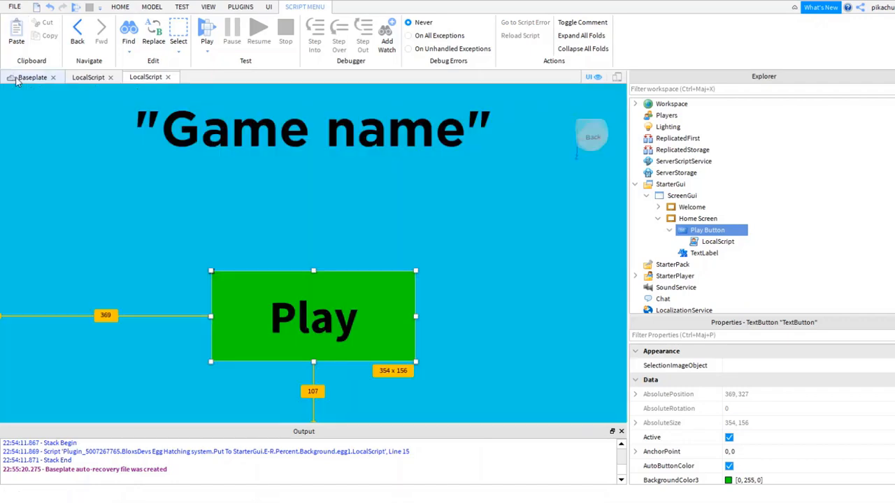
{"action": "left_click", "coordinate": [75, 8]}
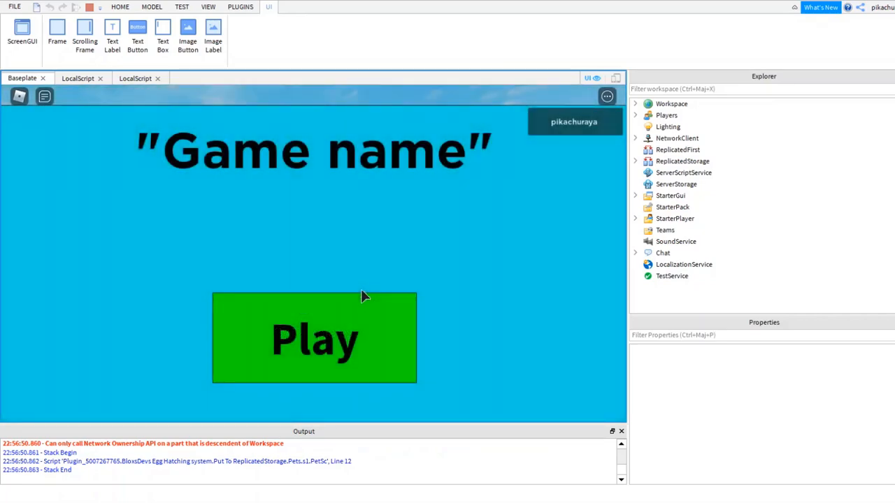
{"action": "left_click", "coordinate": [343, 339]}
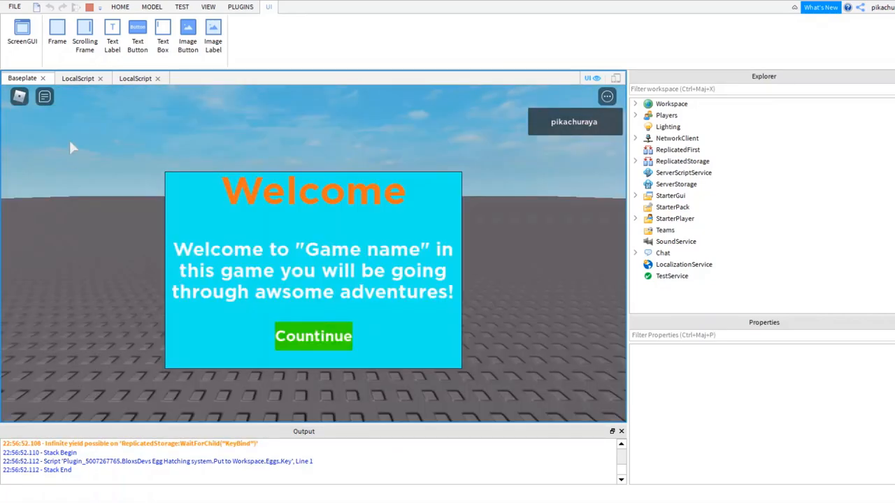
{"action": "left_click", "coordinate": [297, 340]}
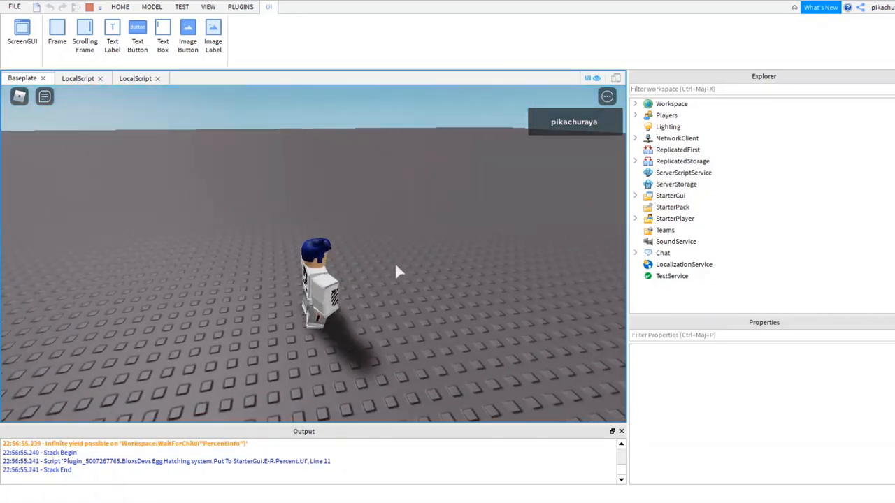
Examine the spawned character from different angles and distances, and end the playtest
{"action": "right_click_drag", "start_coordinate": [396, 264], "coordinate": [396, 265]}
{"action": "scroll", "coordinate": [396, 264], "scroll_direction": "up", "scroll_amount": 3}
{"action": "key", "text": "s"}
{"action": "scroll", "coordinate": [396, 264], "scroll_direction": "down", "scroll_amount": 1}
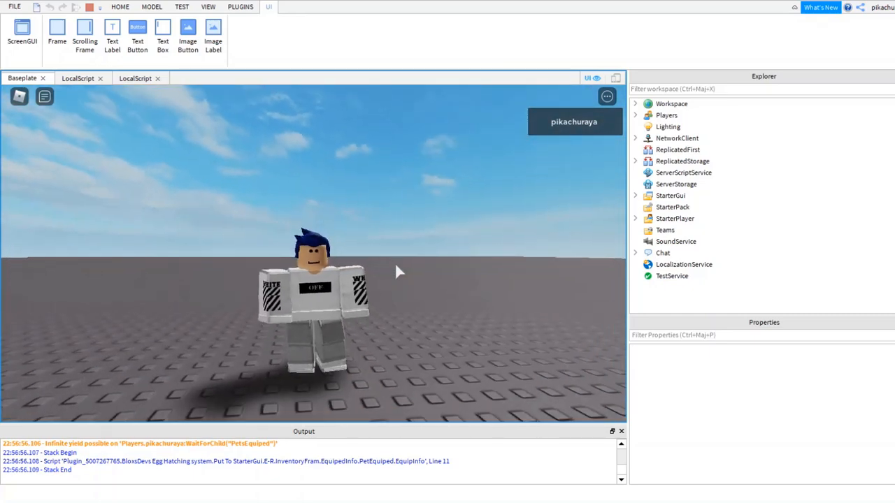
{"action": "scroll", "coordinate": [396, 266], "scroll_direction": "up", "scroll_amount": 3}
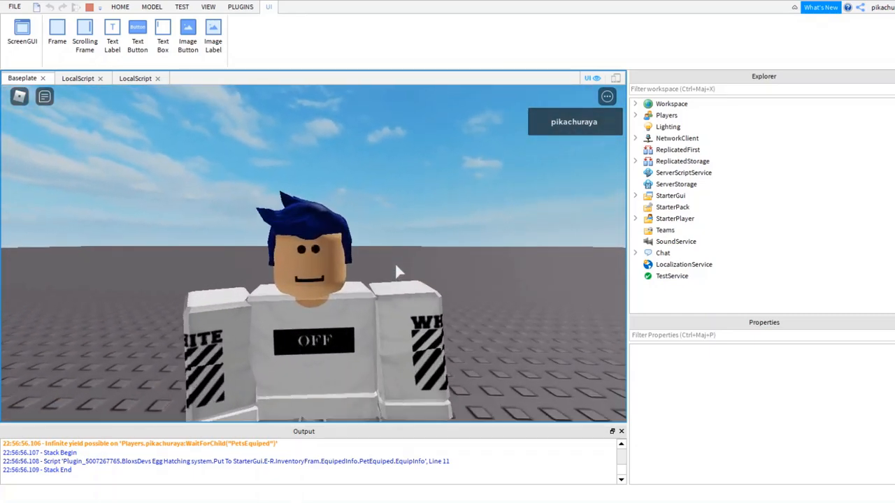
{"action": "scroll", "coordinate": [396, 267], "scroll_direction": "up", "scroll_amount": 3}
{"action": "scroll", "coordinate": [396, 266], "scroll_direction": "down", "scroll_amount": 2}
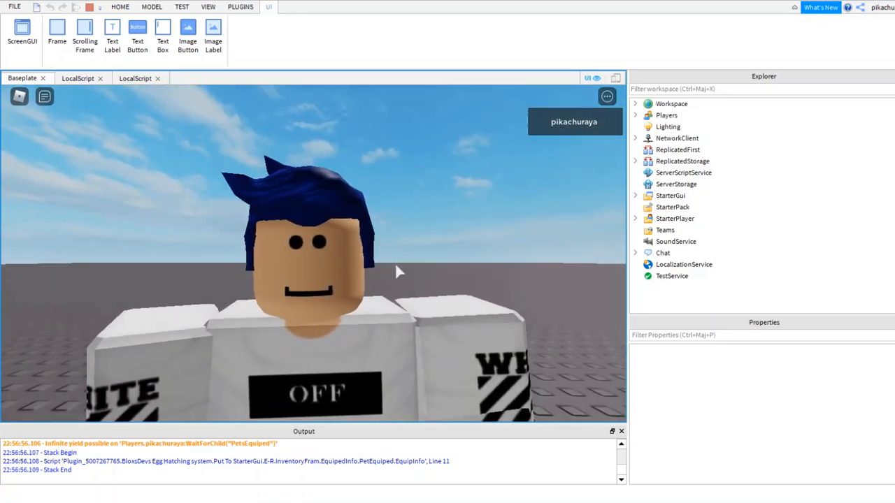
{"action": "scroll", "coordinate": [396, 266], "scroll_direction": "down", "scroll_amount": 3}
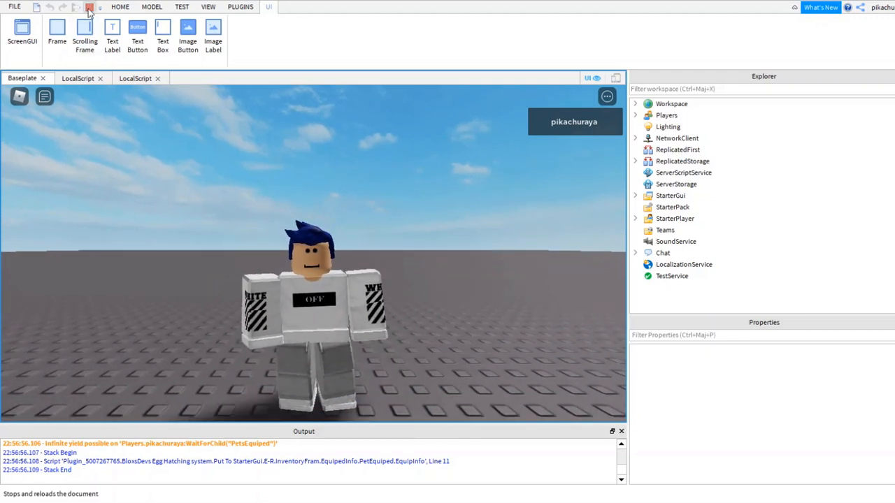
{"action": "left_click", "coordinate": [89, 10]}
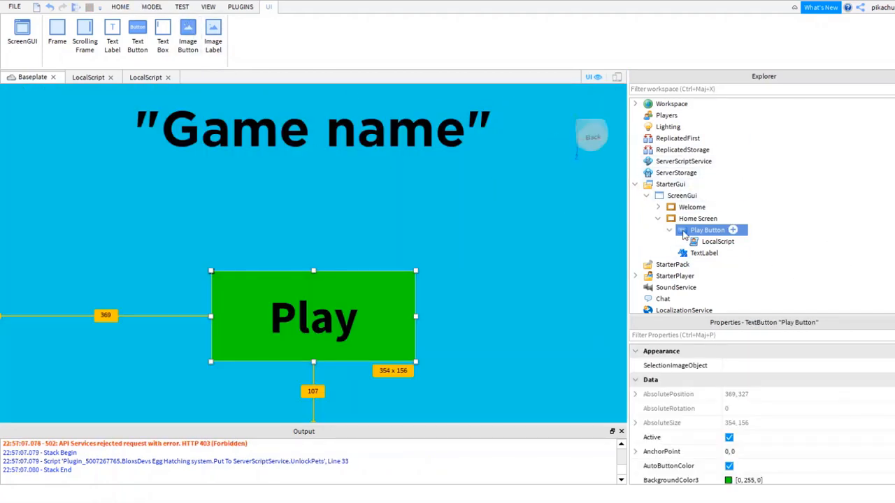
In the Play Button's LocalScript, add script.Parent.Parent.Visible = true on line 8, between the function and the Connect line
{"action": "double_click", "coordinate": [717, 242]}
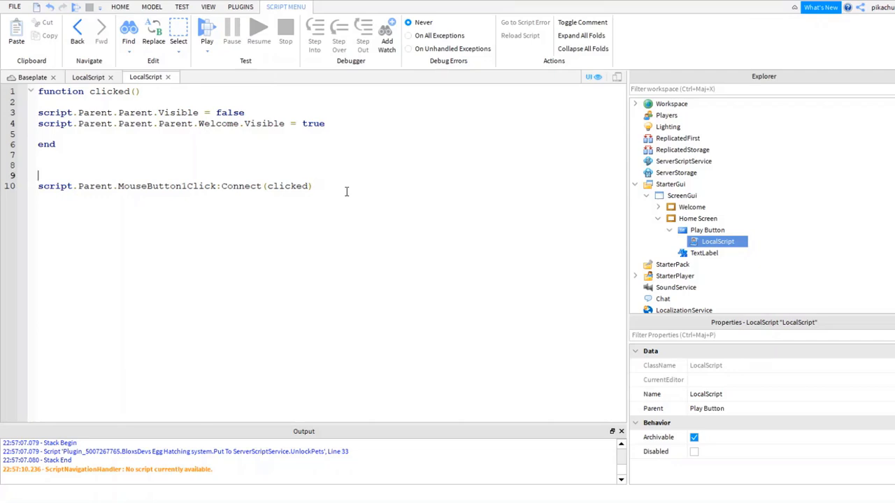
{"action": "key", "text": "Down"}
{"action": "type", "text": "script.P"}
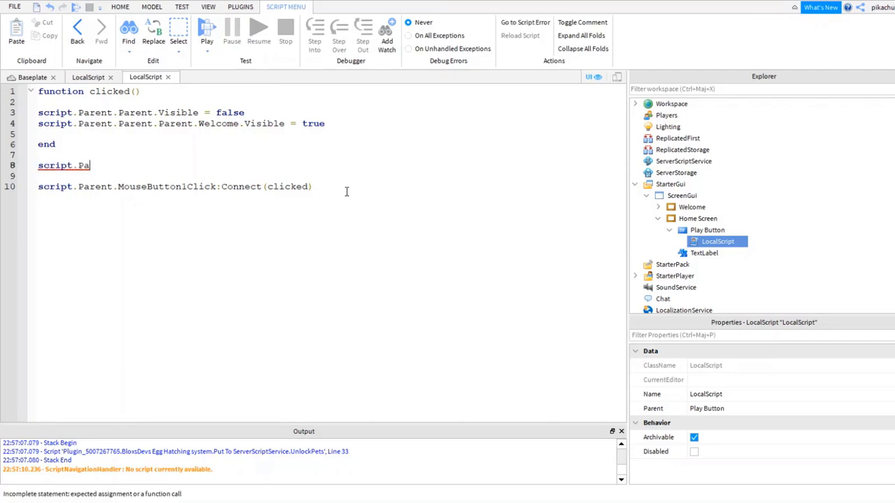
{"action": "type", "text": "arent.Parent"}
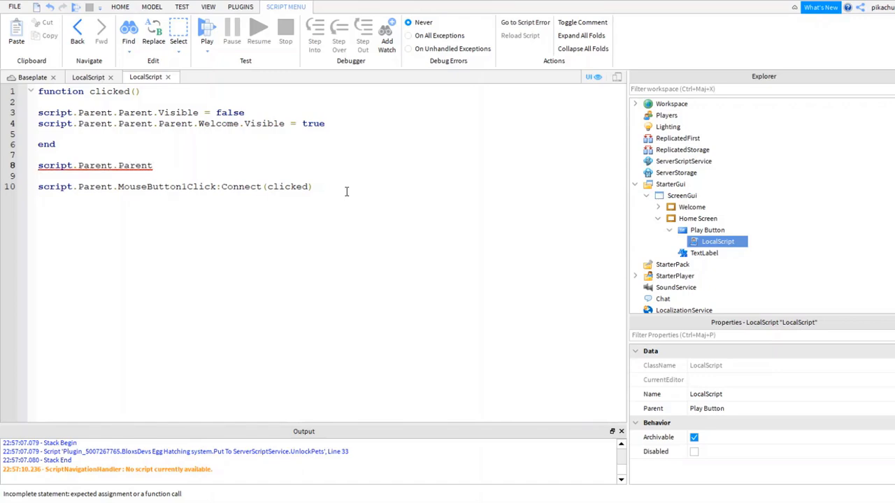
{"action": "type", "text": ".Visible = "}
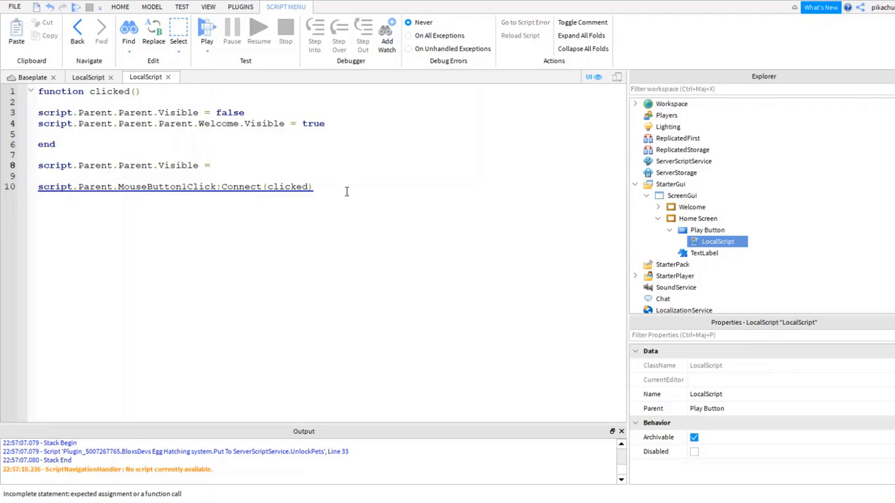
{"action": "type", "text": "true"}
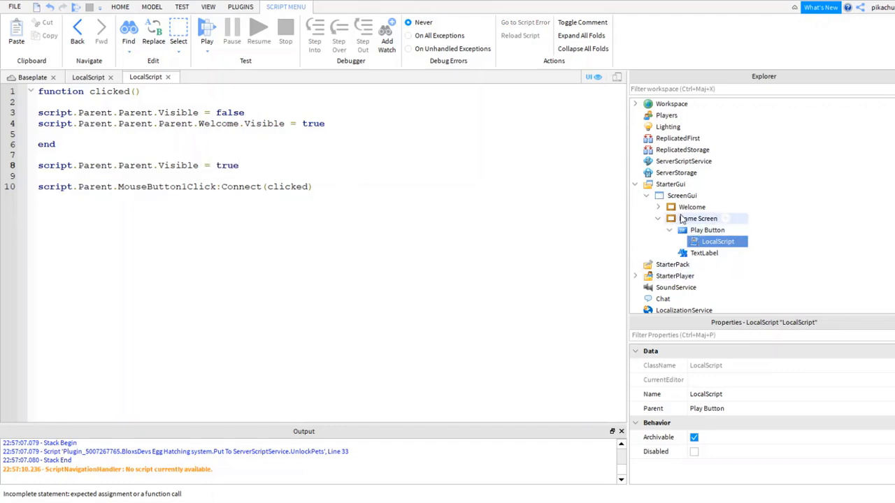
Turn off the Visible property of the Home Screen frame in the Baseplate place
{"action": "left_click", "coordinate": [33, 77]}
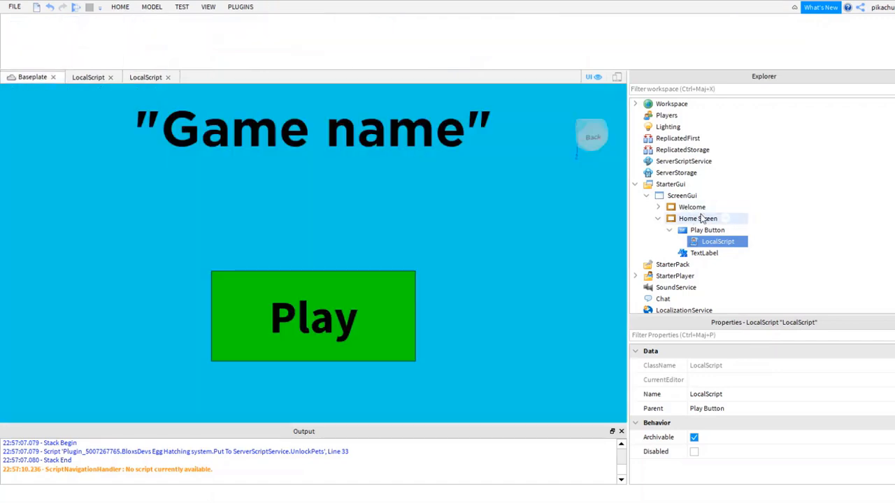
{"action": "left_click", "coordinate": [701, 219]}
{"action": "left_click", "coordinate": [689, 336]}
{"action": "type", "text": "vis"}
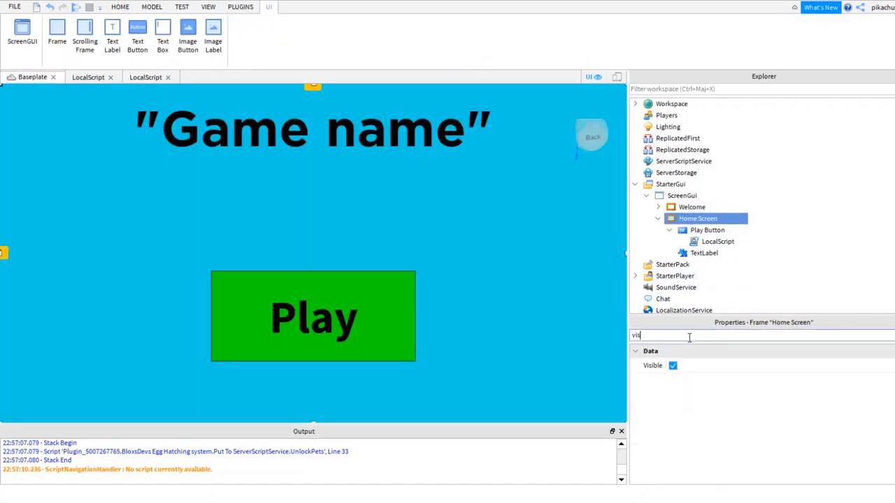
{"action": "left_click", "coordinate": [673, 366]}
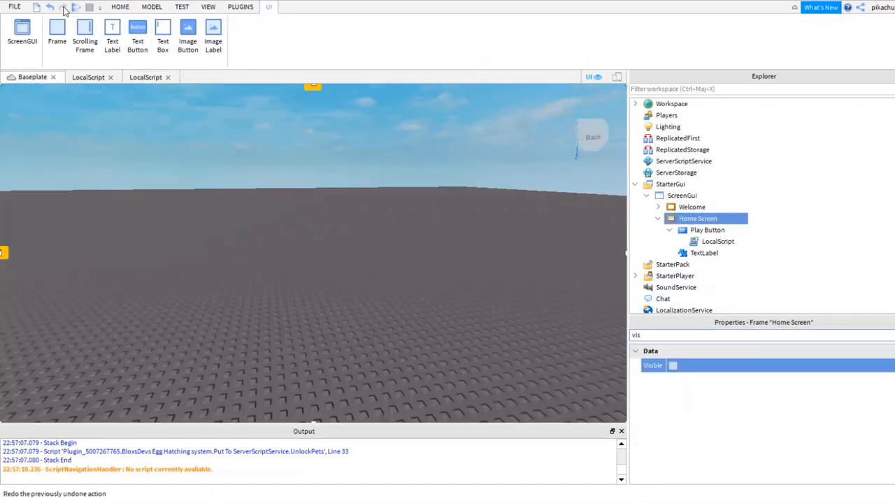
Playtest with the Home Screen frame hidden in the editor, going through its Play button and the Countinue button
{"action": "left_click", "coordinate": [77, 10]}
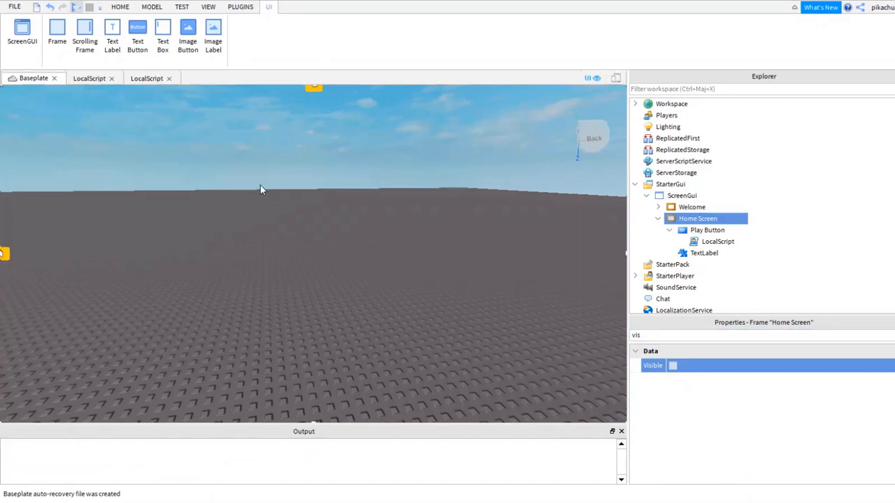
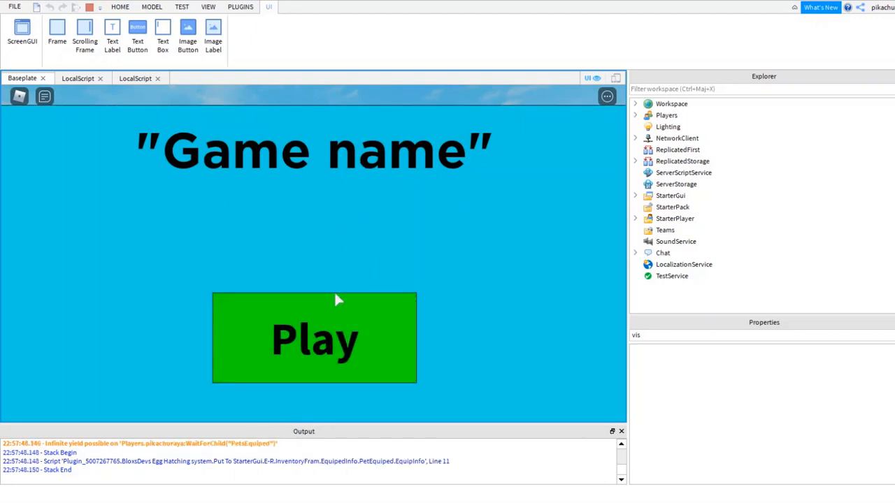
{"action": "left_click", "coordinate": [332, 326]}
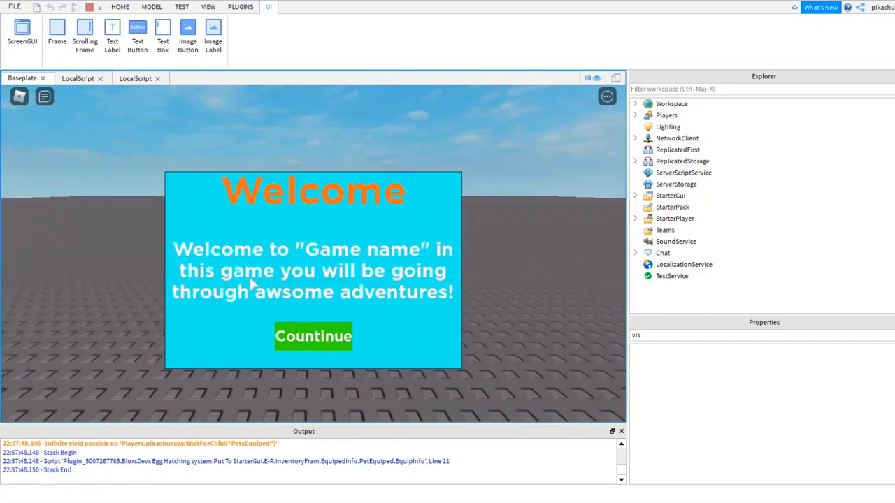
{"action": "left_click", "coordinate": [322, 341]}
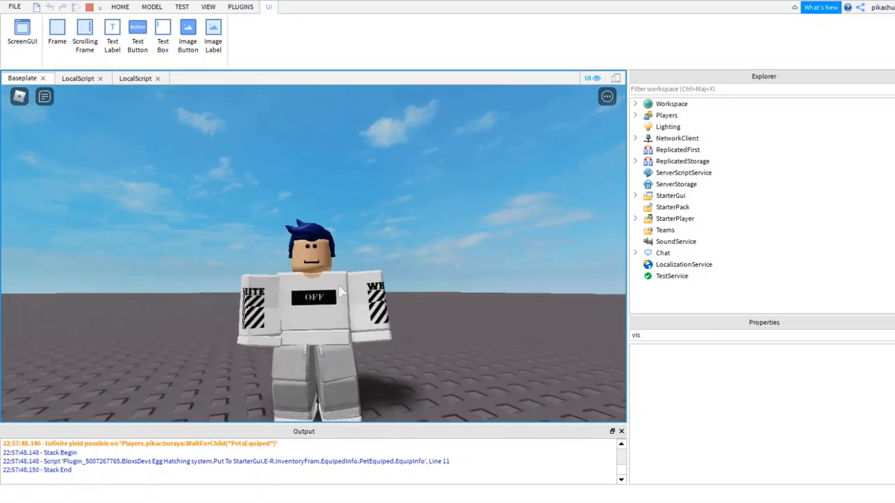
Look around the character in the running playtest, from close up and from far away
{"action": "scroll", "coordinate": [339, 293], "scroll_direction": "down", "scroll_amount": 3}
{"action": "right_click_drag", "start_coordinate": [339, 292], "coordinate": [339, 293]}
{"action": "scroll", "coordinate": [339, 293], "scroll_direction": "up", "scroll_amount": 4}
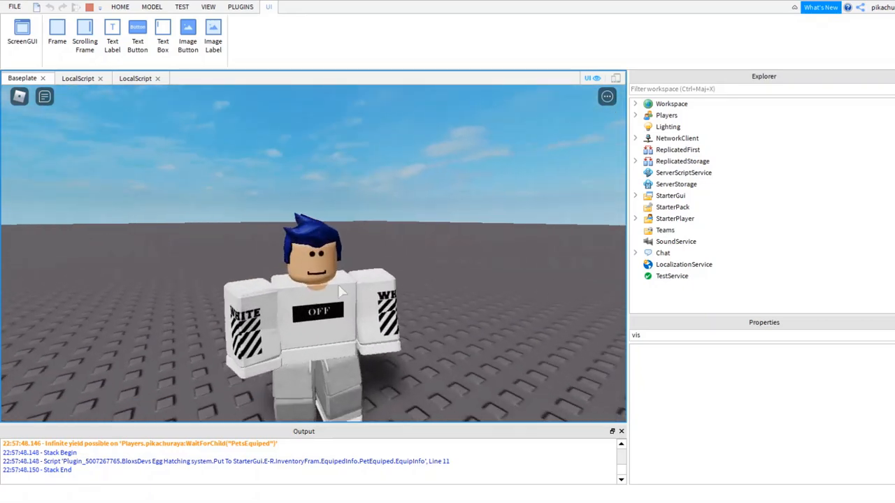
{"action": "scroll", "coordinate": [340, 293], "scroll_direction": "up", "scroll_amount": 3}
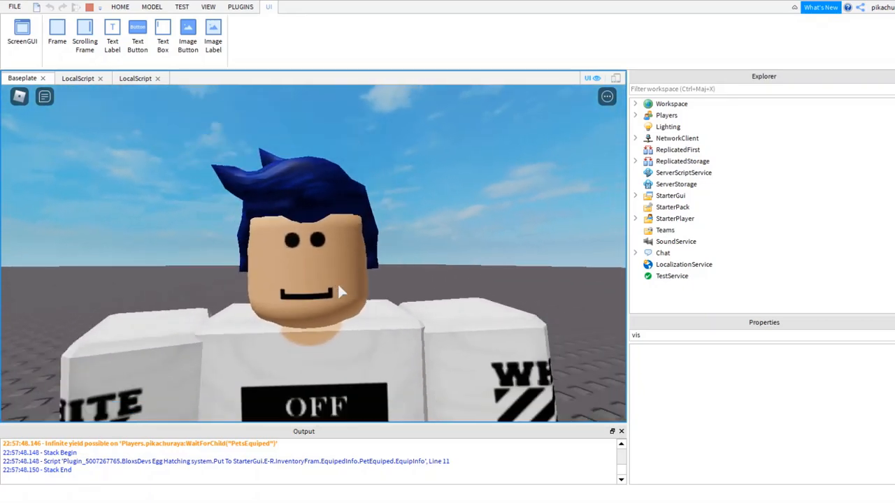
{"action": "scroll", "coordinate": [338, 291], "scroll_direction": "down", "scroll_amount": 5}
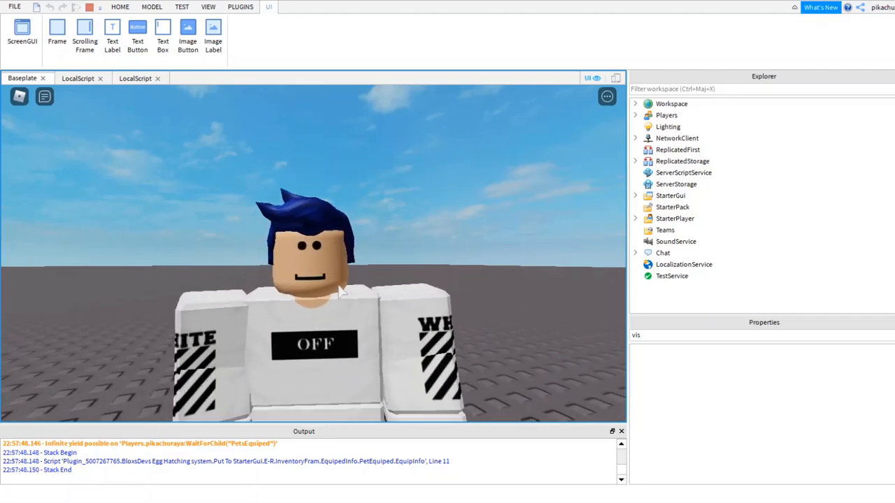
{"action": "scroll", "coordinate": [339, 291], "scroll_direction": "down", "scroll_amount": 6}
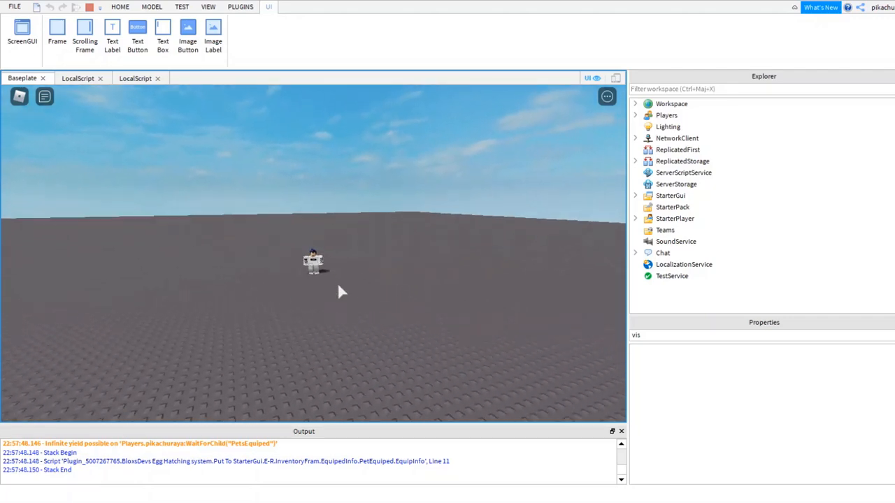
{"action": "scroll", "coordinate": [340, 292], "scroll_direction": "up", "scroll_amount": 6}
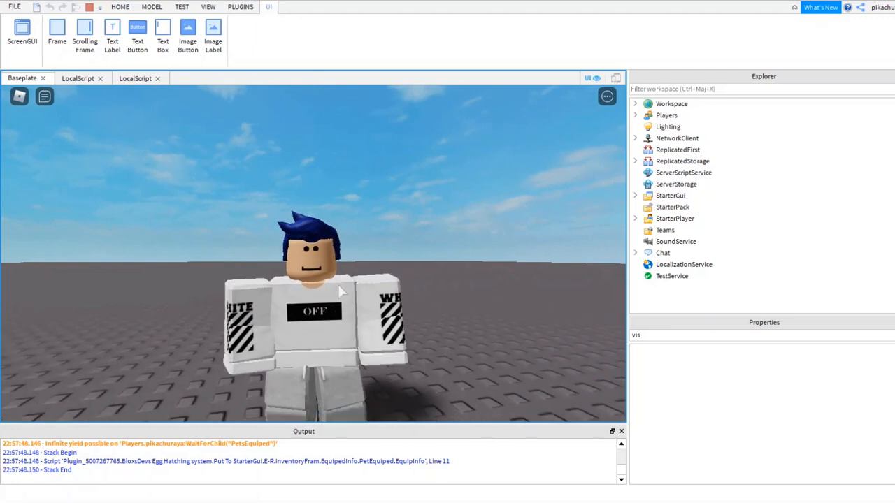
{"action": "scroll", "coordinate": [341, 293], "scroll_direction": "down", "scroll_amount": 1}
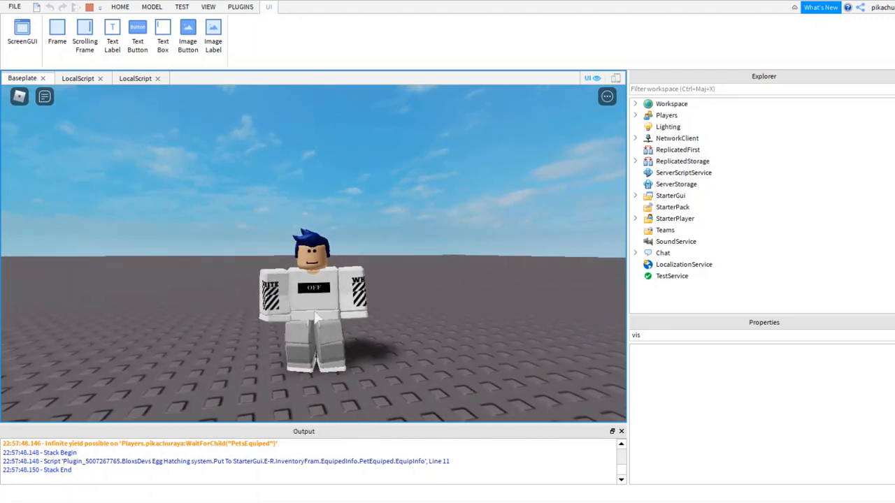
{"action": "right_click_drag", "start_coordinate": [317, 319], "coordinate": [314, 322]}
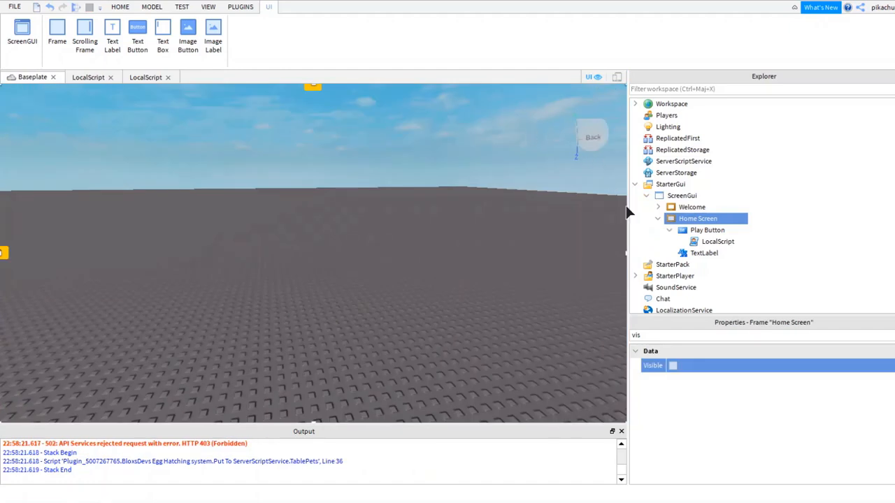
Turn on the Visible property of the Home Screen frame and duplicate its "Game name" text label
{"action": "left_click", "coordinate": [673, 366]}
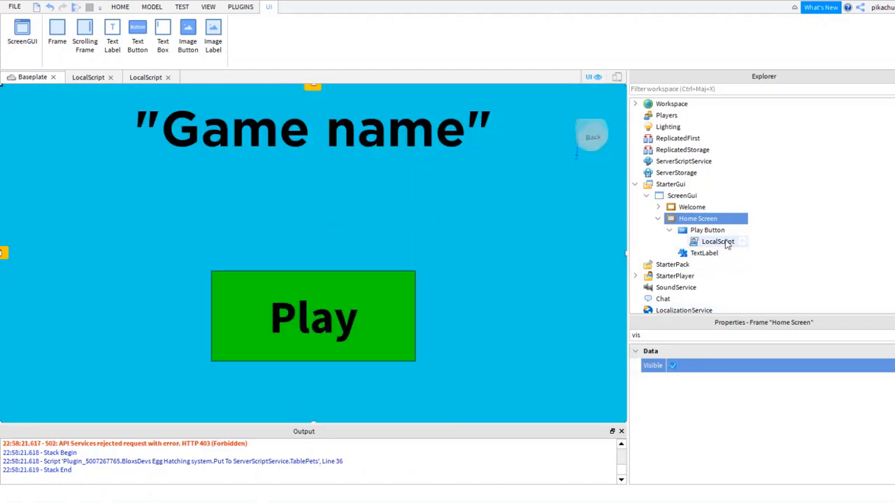
{"action": "left_click", "coordinate": [670, 230]}
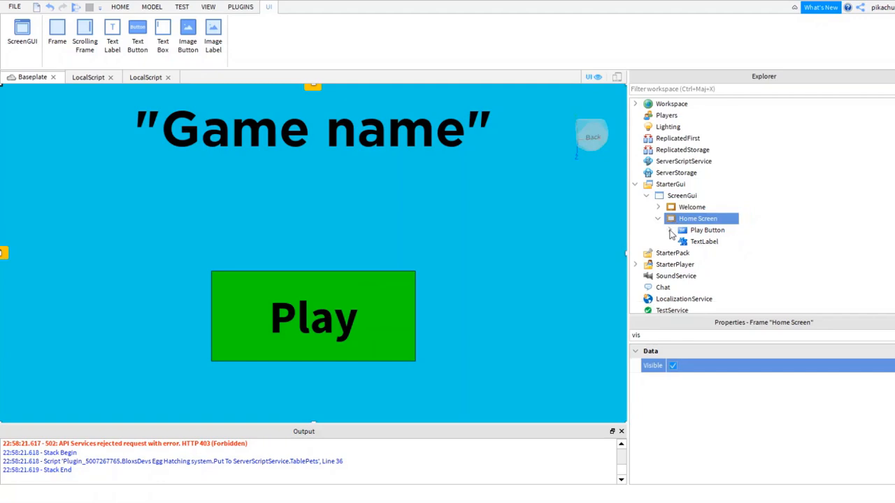
{"action": "left_click", "coordinate": [700, 241]}
{"action": "key", "text": "ctrl+d"}
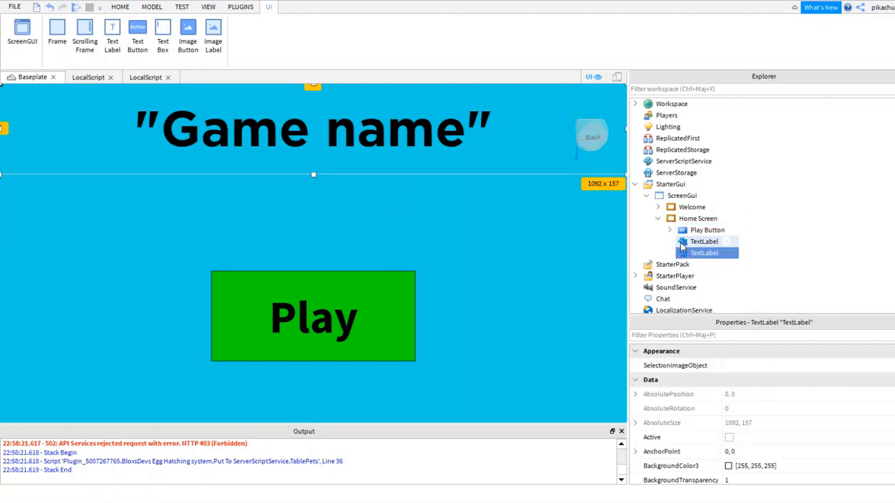
Shrink the duplicated text label to about 438 x 64 and place it just below the "Game name" title
{"action": "left_click_drag", "start_coordinate": [385, 122], "coordinate": [382, 168]}
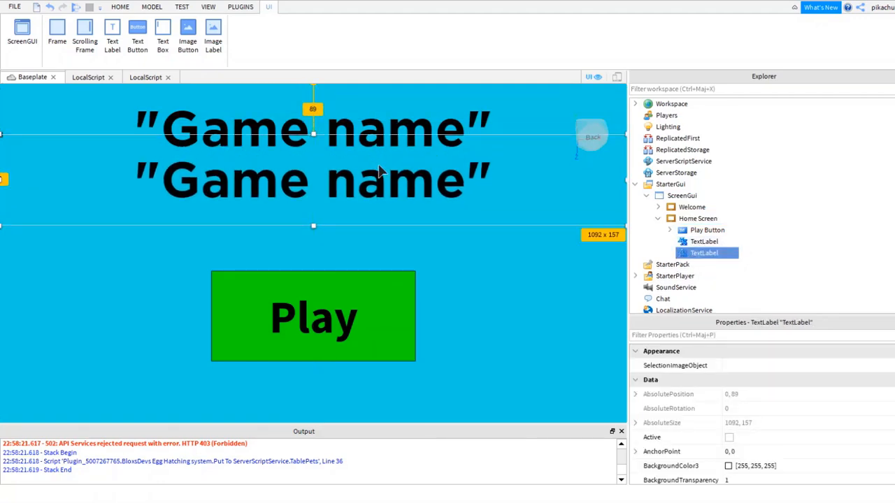
{"action": "left_click_drag", "start_coordinate": [9, 136], "coordinate": [335, 181]}
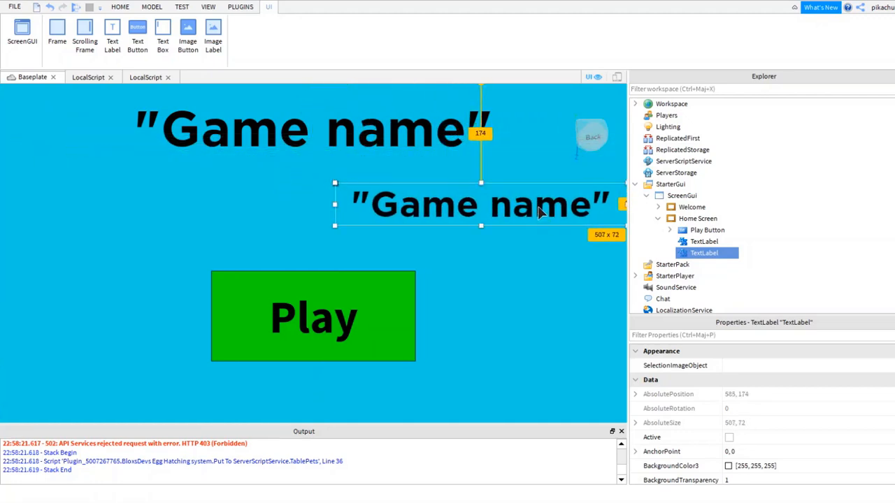
{"action": "left_click_drag", "start_coordinate": [540, 213], "coordinate": [367, 186]}
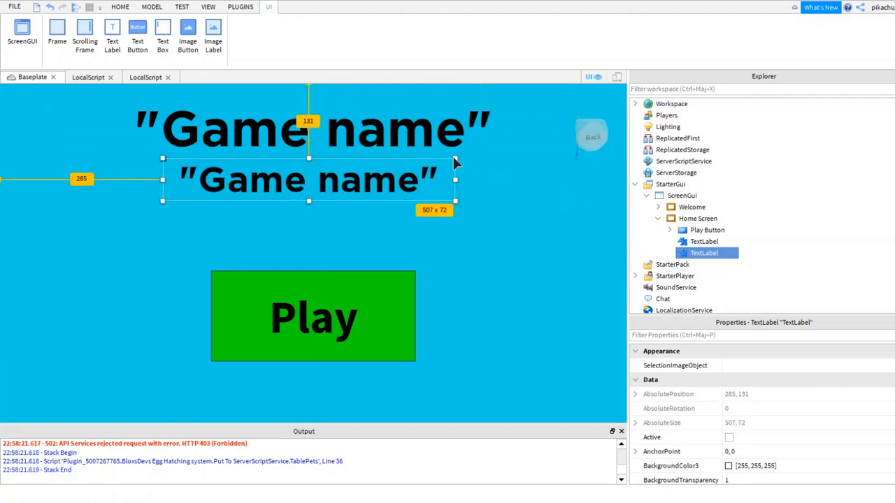
{"action": "left_click_drag", "start_coordinate": [454, 160], "coordinate": [416, 164]}
{"action": "left_click_drag", "start_coordinate": [346, 173], "coordinate": [363, 175]}
Set the smaller label's text to "By ElStudio" and centre the label under the title, at about 327, 139
{"action": "left_click", "coordinate": [708, 336]}
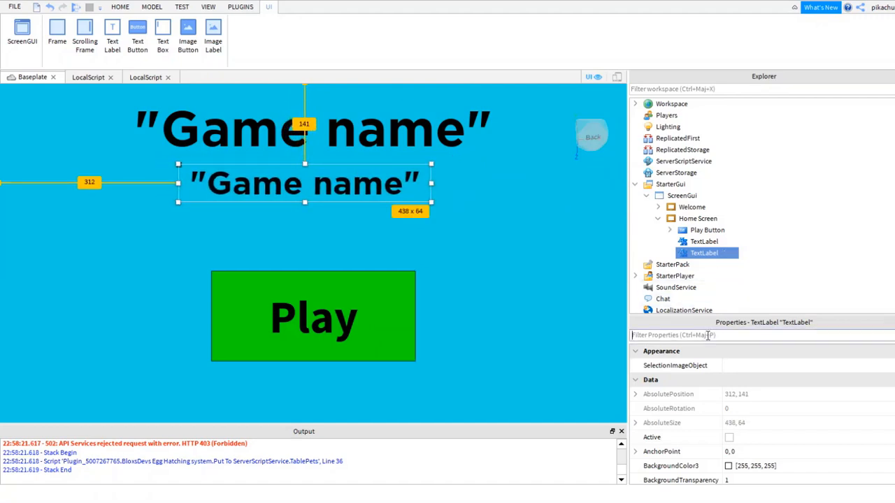
{"action": "type", "text": "tet"}
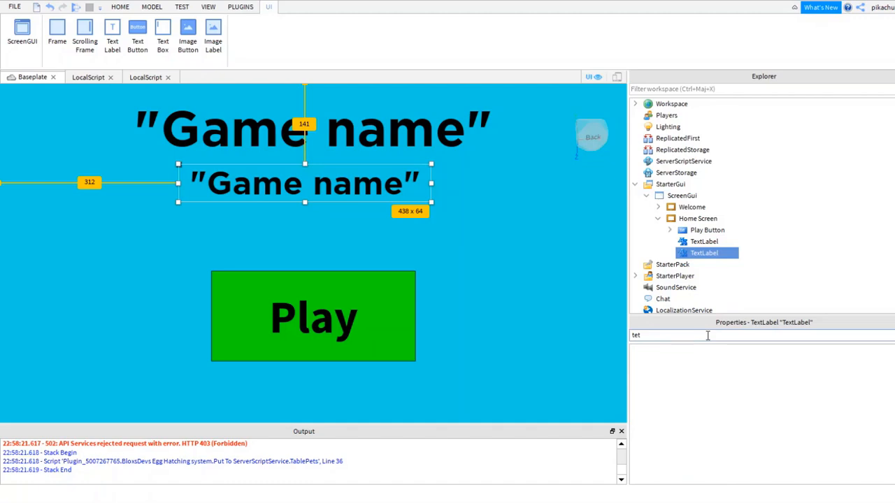
{"action": "key", "text": "BackSpace"}
{"action": "type", "text": "xt"}
{"action": "left_click", "coordinate": [735, 366]}
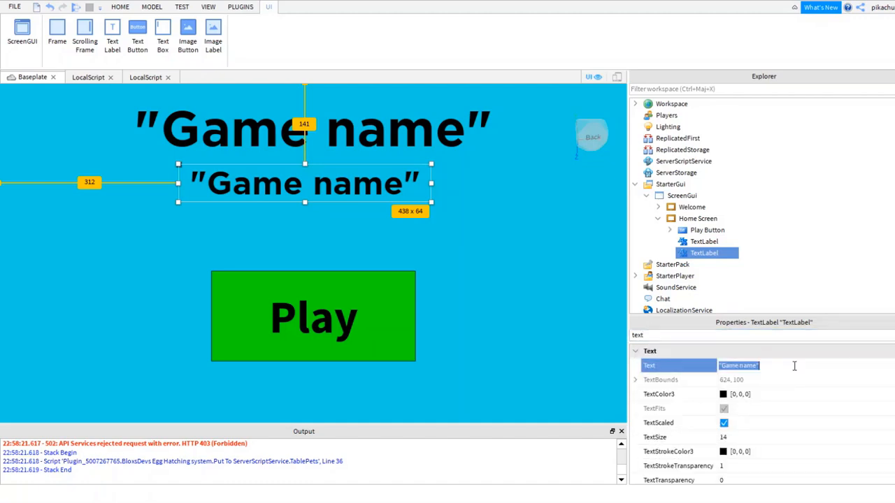
{"action": "type", "text": "By ElStudio"}
{"action": "key", "text": "Return"}
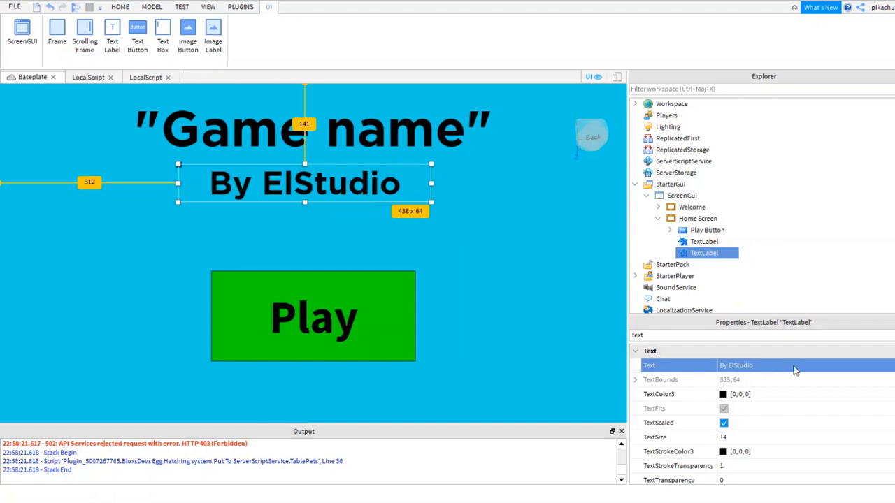
{"action": "left_click_drag", "start_coordinate": [325, 183], "coordinate": [332, 176]}
Set the TextColor3 of the "By ElStudio" label to white (255, 255, 255)
{"action": "left_click", "coordinate": [722, 337]}
{"action": "key", "text": "ctrl+a"}
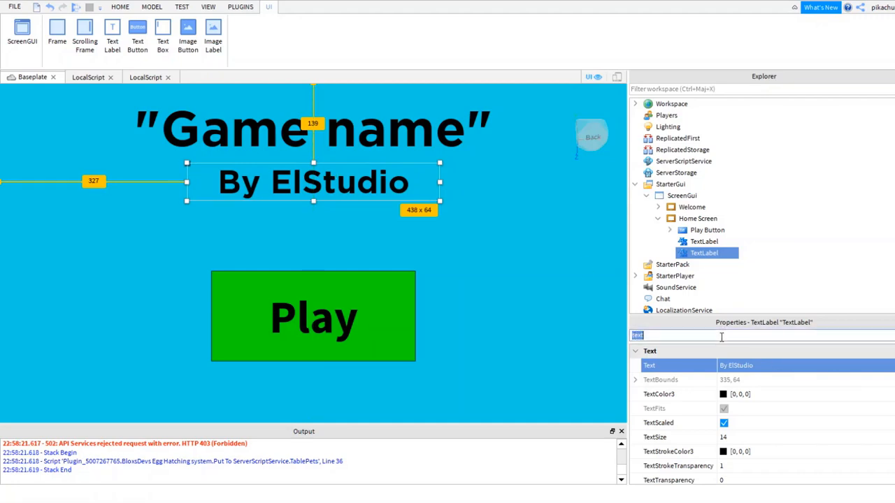
{"action": "type", "text": "colo"}
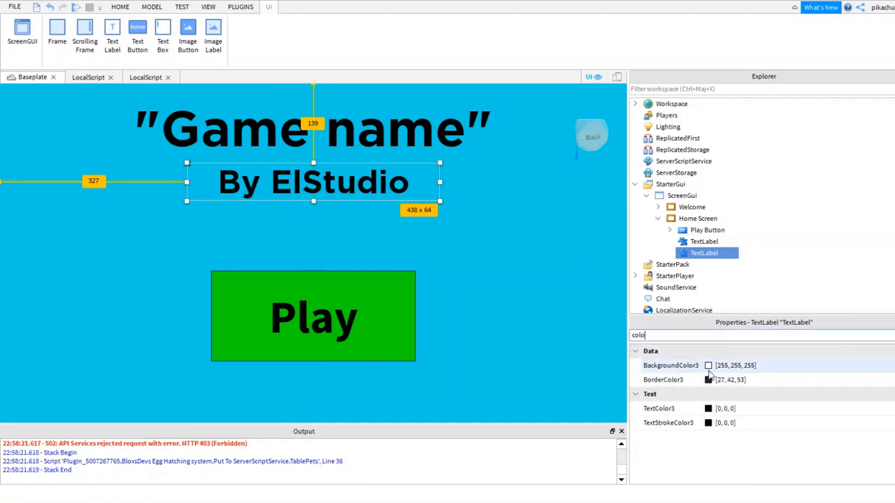
{"action": "left_click", "coordinate": [712, 409]}
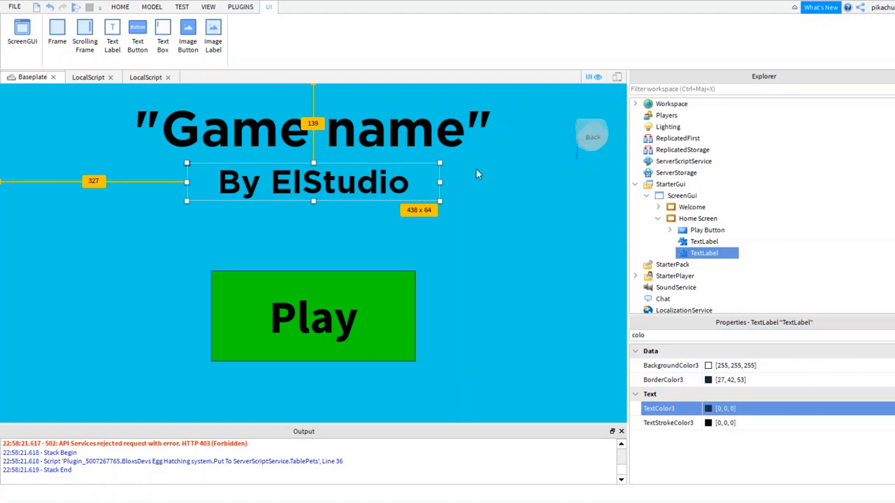
{"action": "left_click_drag", "start_coordinate": [582, 180], "coordinate": [608, 56]}
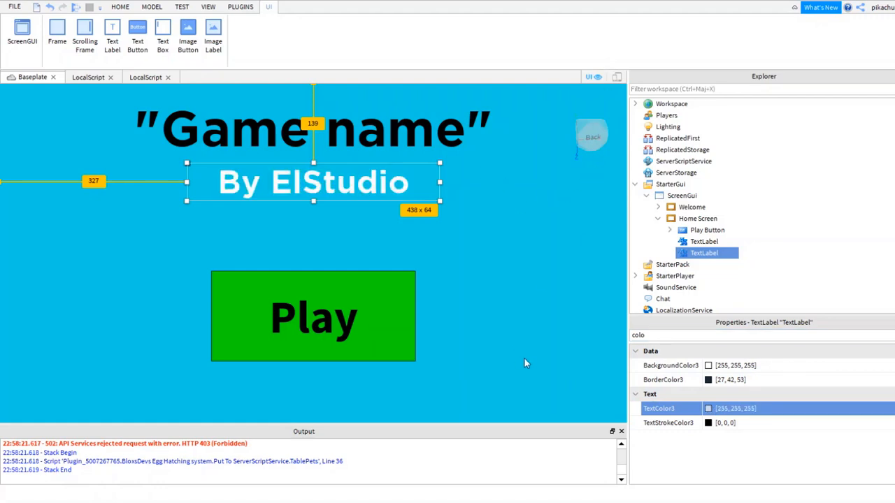
{"action": "left_click", "coordinate": [511, 146]}
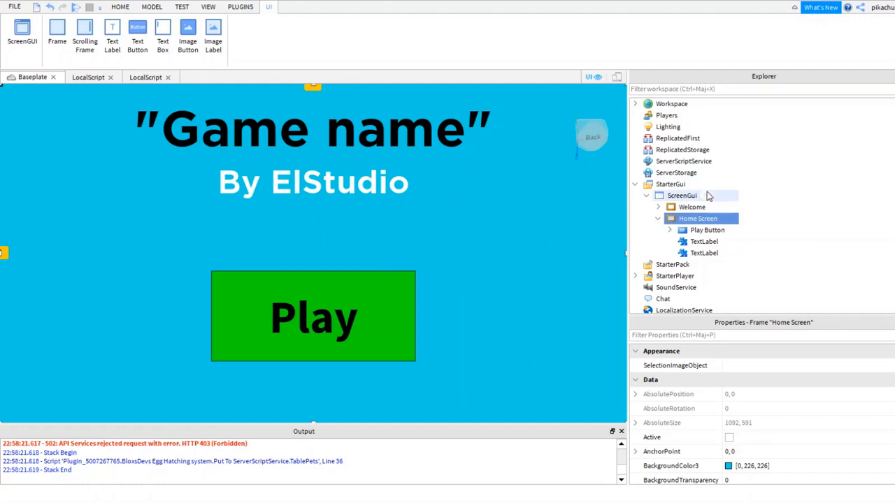
Set the BackgroundColor3 of the "By ElStudio" label to black (0, 0, 0)
{"action": "left_click", "coordinate": [704, 252]}
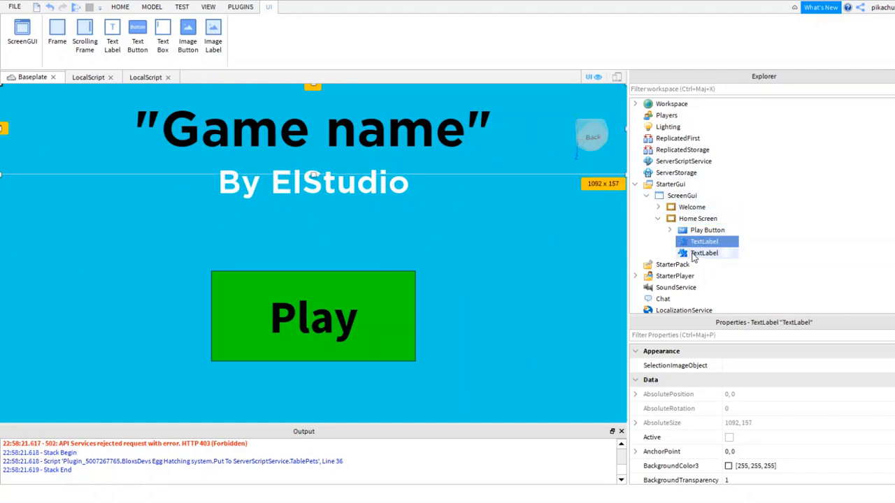
{"action": "left_click", "coordinate": [727, 465]}
{"action": "left_click", "coordinate": [584, 440]}
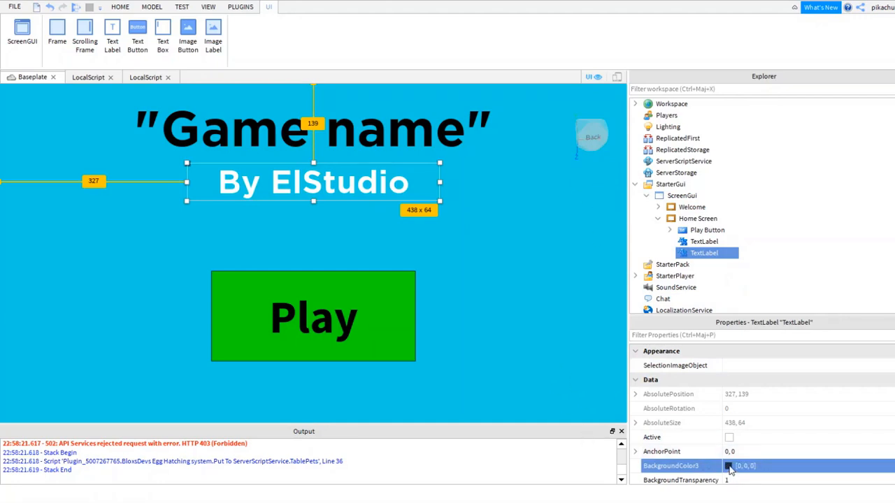
Set the TextColor3 of the "By ElStudio" label to black (0, 0, 0)
{"action": "scroll", "coordinate": [727, 461], "scroll_direction": "down", "scroll_amount": 7}
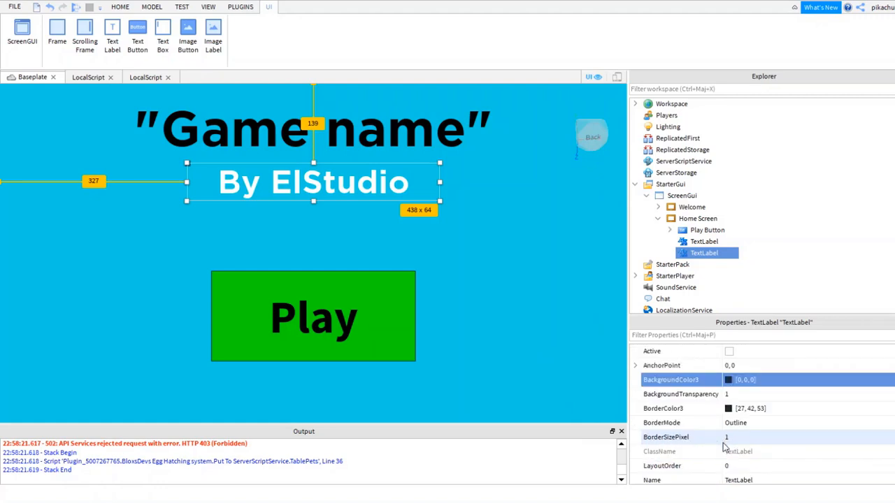
{"action": "scroll", "coordinate": [723, 447], "scroll_direction": "up", "scroll_amount": 4}
{"action": "scroll", "coordinate": [722, 451], "scroll_direction": "down", "scroll_amount": 15}
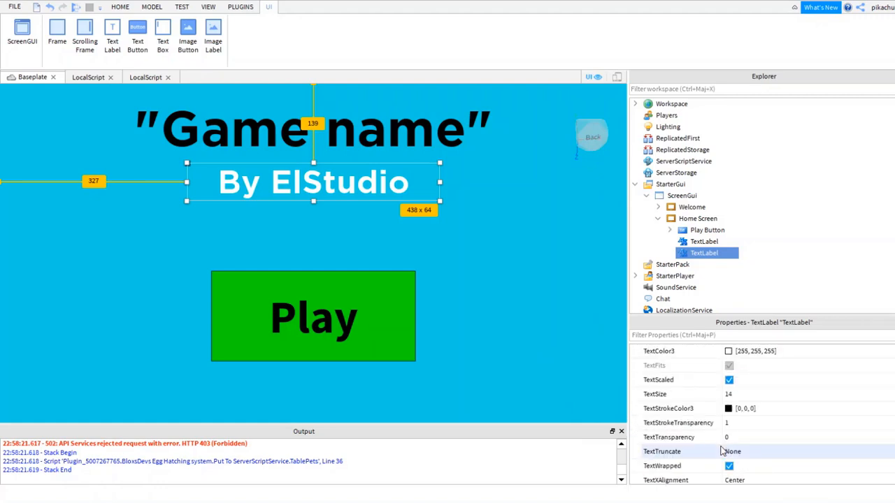
{"action": "scroll", "coordinate": [732, 378], "scroll_direction": "down", "scroll_amount": 1}
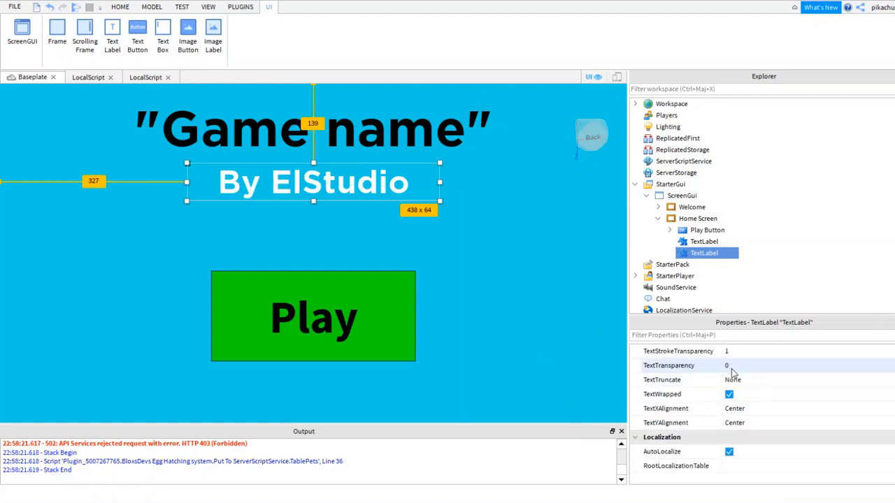
{"action": "left_click", "coordinate": [726, 335]}
{"action": "type", "text": "te"}
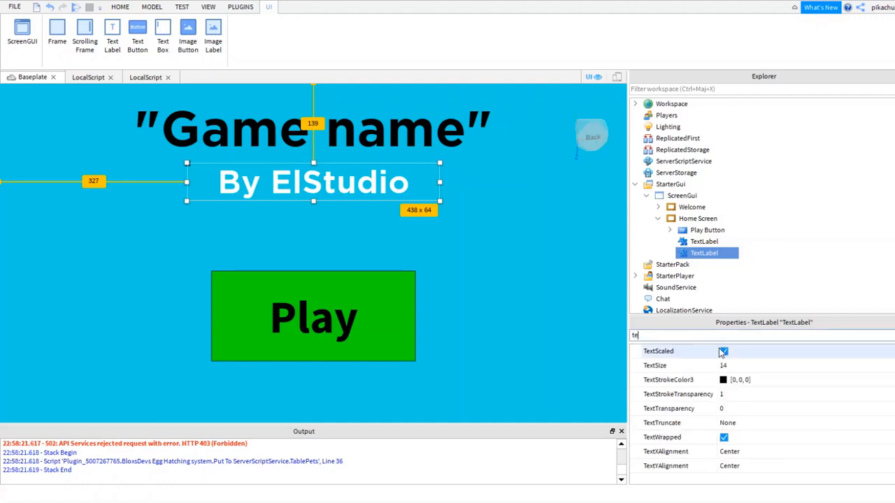
{"action": "type", "text": "xtc"}
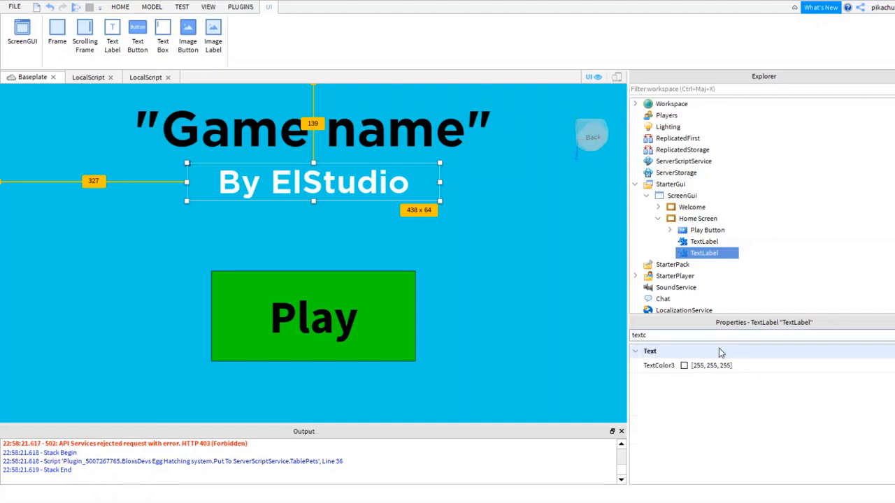
{"action": "left_click", "coordinate": [690, 366]}
{"action": "left_click", "coordinate": [588, 176]}
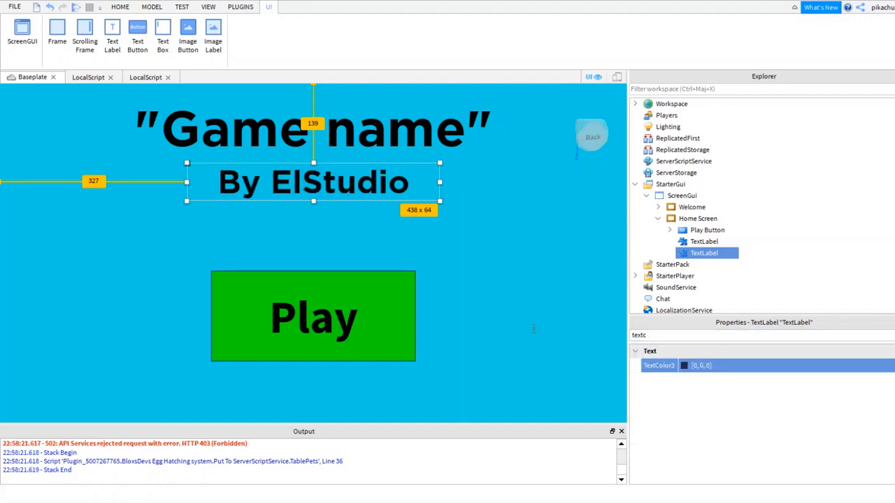
Change the smaller label's text to "By BloxsDevs"
{"action": "left_click", "coordinate": [698, 218]}
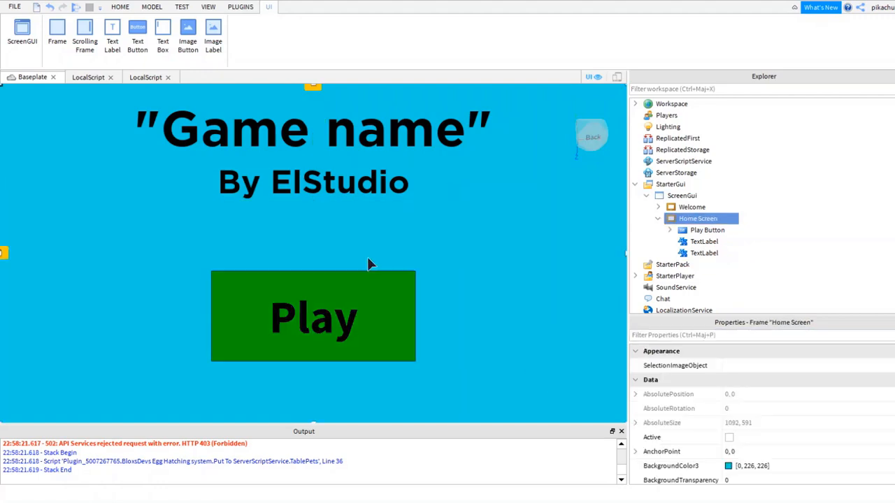
{"action": "left_click", "coordinate": [723, 241]}
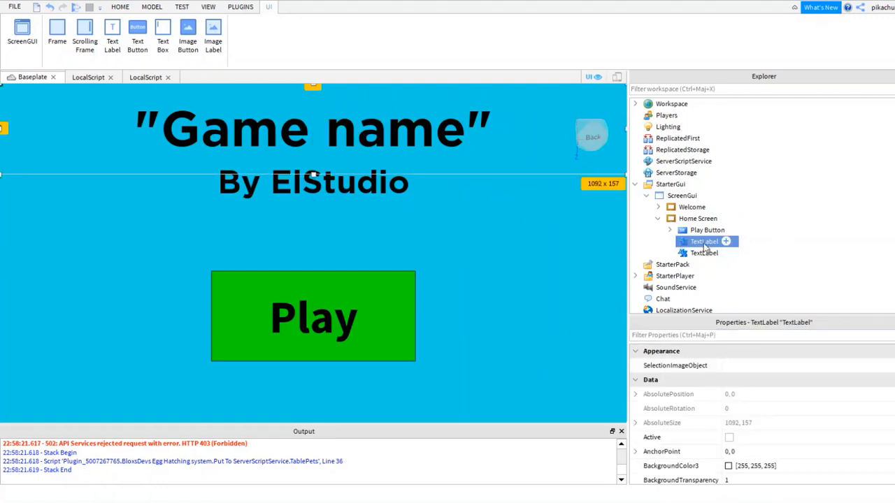
{"action": "left_click", "coordinate": [724, 253]}
{"action": "left_click", "coordinate": [695, 336]}
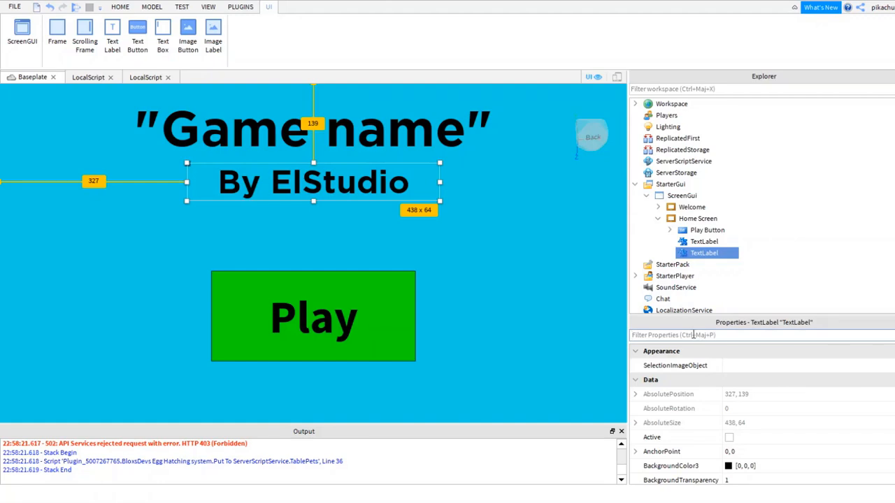
{"action": "type", "text": "text"}
{"action": "left_click", "coordinate": [741, 366]}
{"action": "double_click", "coordinate": [743, 366]}
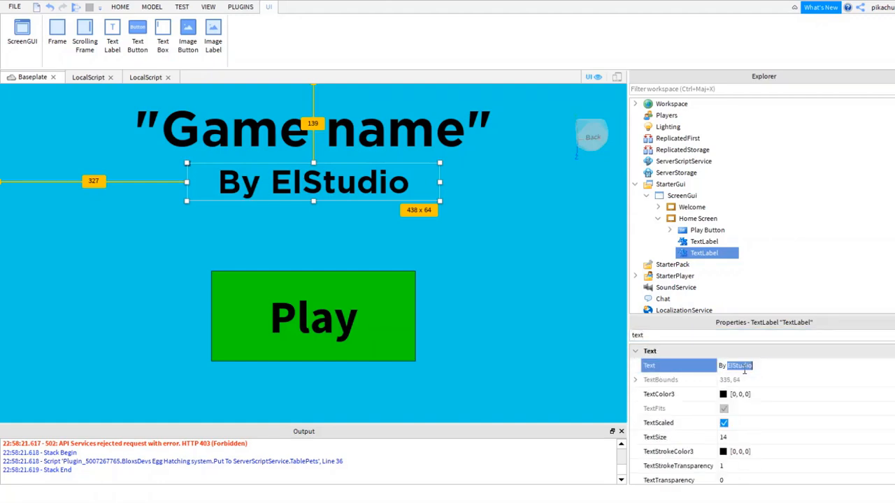
{"action": "key", "text": "BackSpace"}
{"action": "key", "text": "Return"}
{"action": "left_click", "coordinate": [494, 260]}
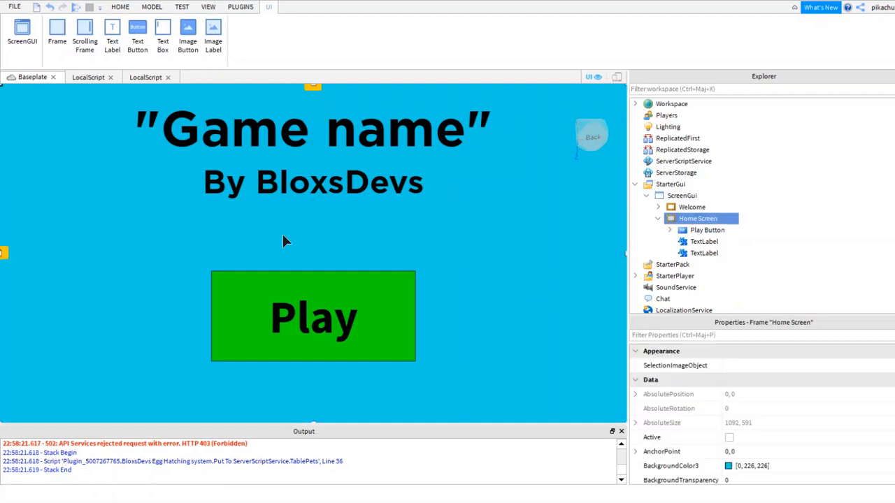
Review the home screen's title and Play button, and the code in the two open LocalScripts
{"action": "left_click", "coordinate": [377, 129]}
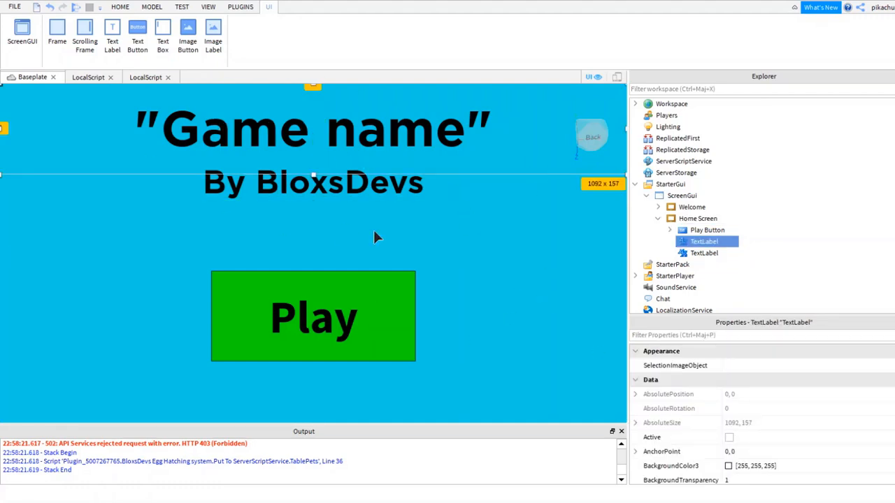
{"action": "left_click", "coordinate": [464, 268]}
{"action": "left_click", "coordinate": [258, 328]}
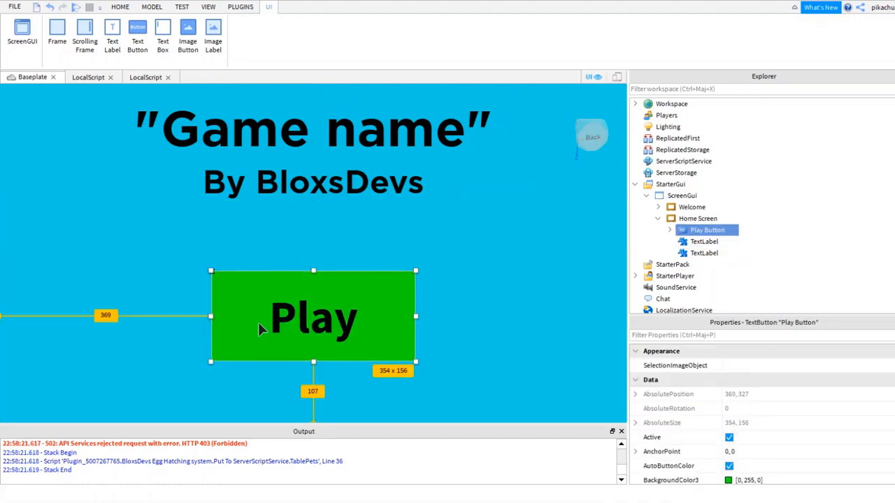
{"action": "left_click", "coordinate": [112, 259]}
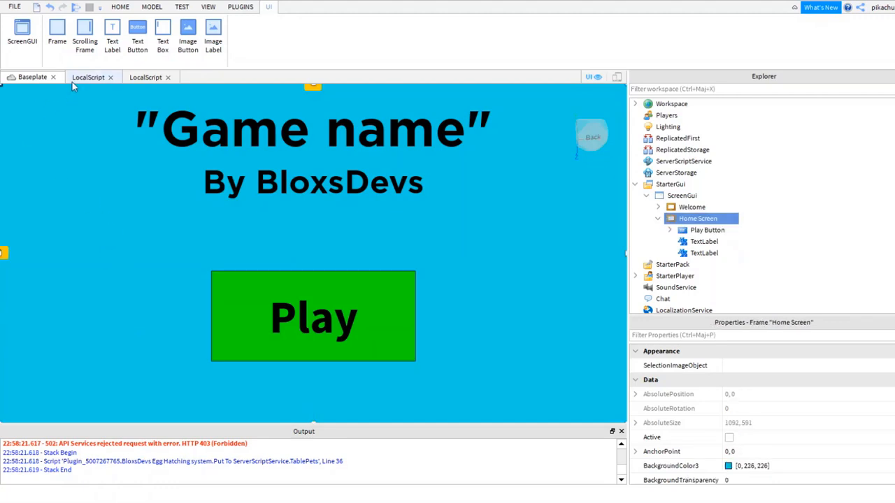
{"action": "left_click", "coordinate": [72, 82]}
{"action": "left_click", "coordinate": [140, 78]}
{"action": "left_click", "coordinate": [78, 80]}
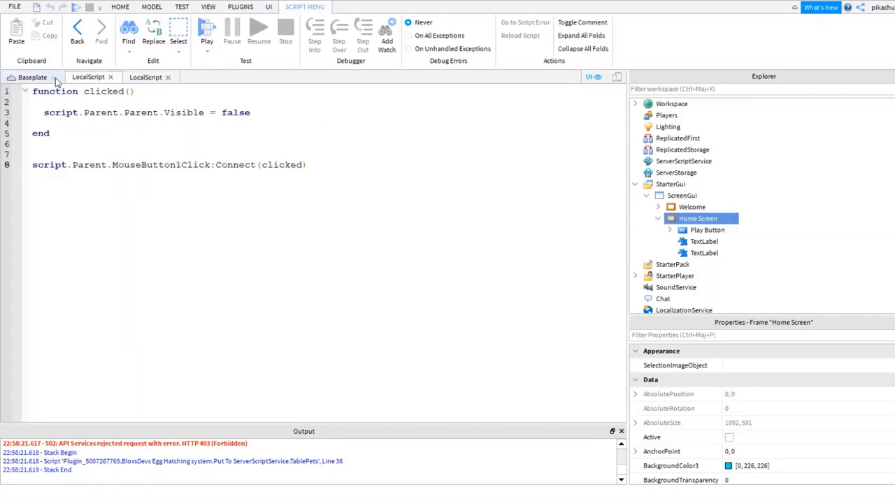
{"action": "left_click", "coordinate": [39, 80]}
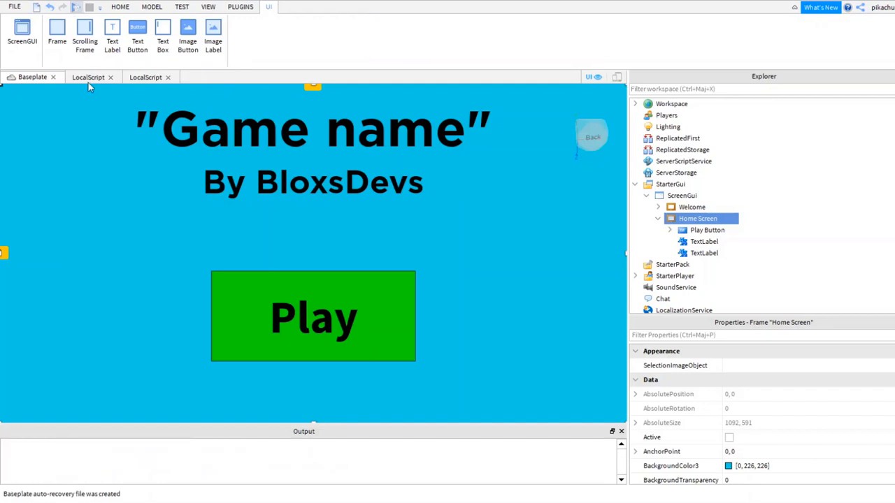
Playtest the game: toggle the leaderboard, start from the home screen's Play button, dismiss the Welcome frame with Countinue, and stop the test
{"action": "key", "text": "F5"}
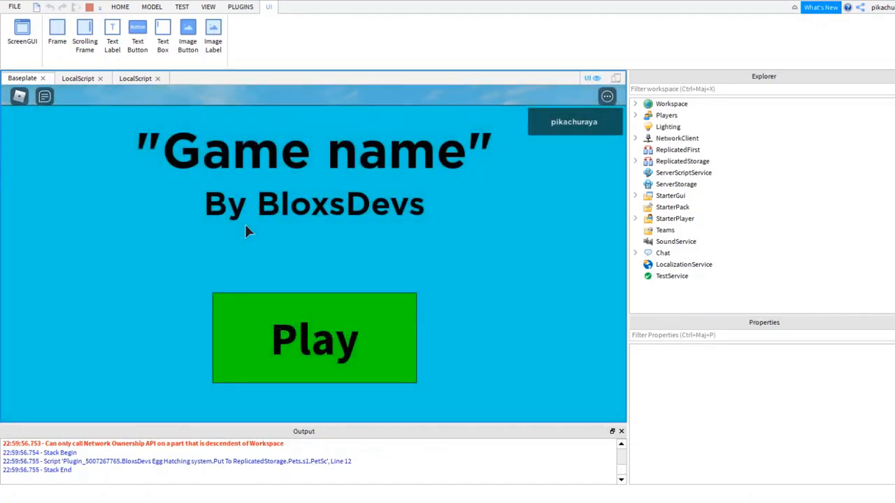
{"action": "left_click", "coordinate": [605, 97]}
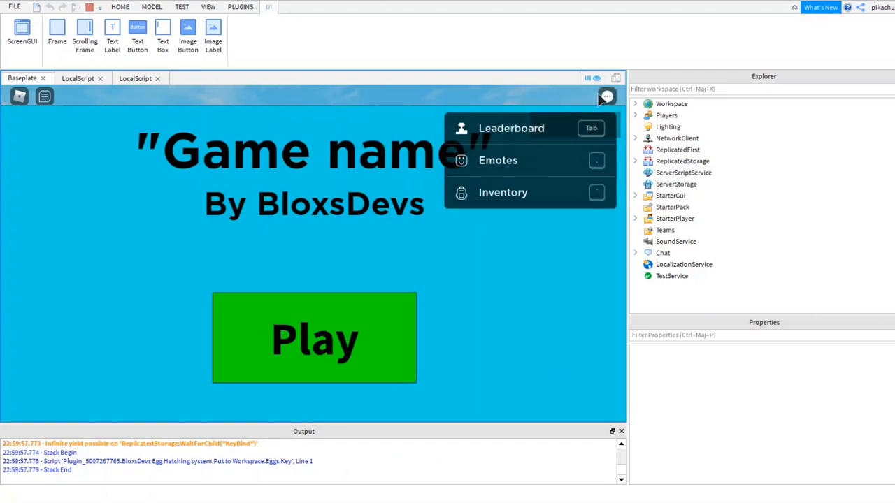
{"action": "left_click", "coordinate": [563, 130]}
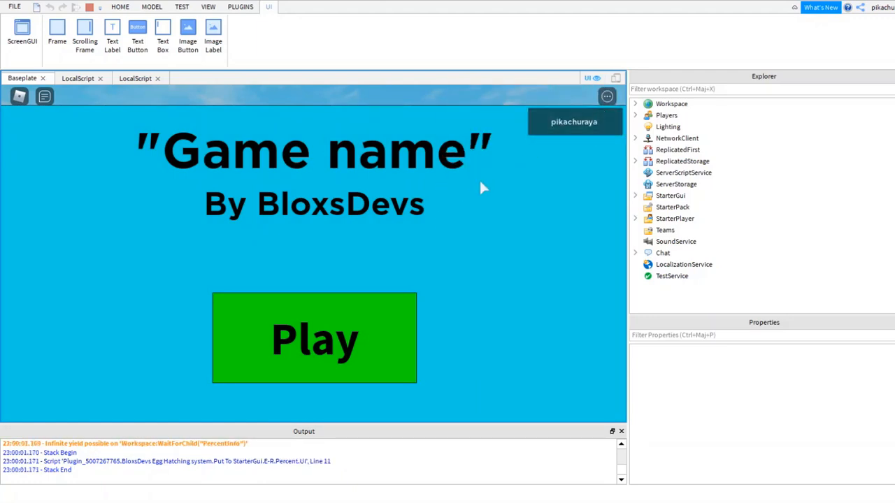
{"action": "key", "text": "Tab"}
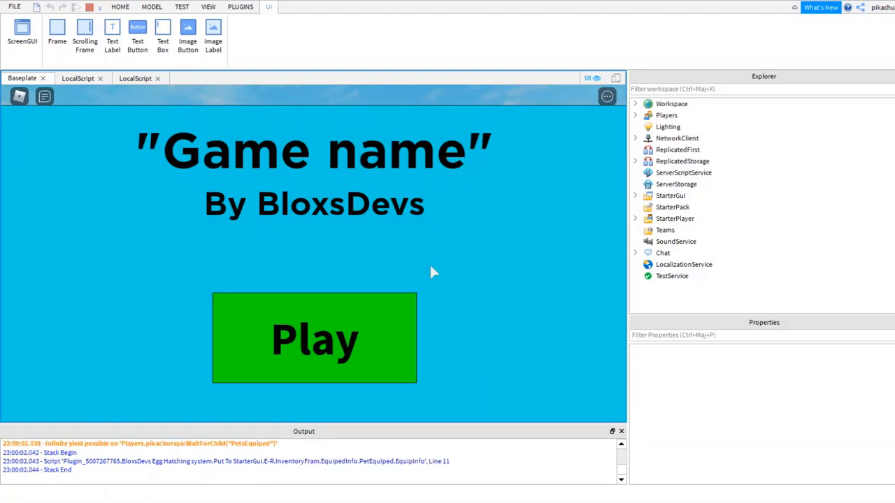
{"action": "left_click", "coordinate": [372, 318]}
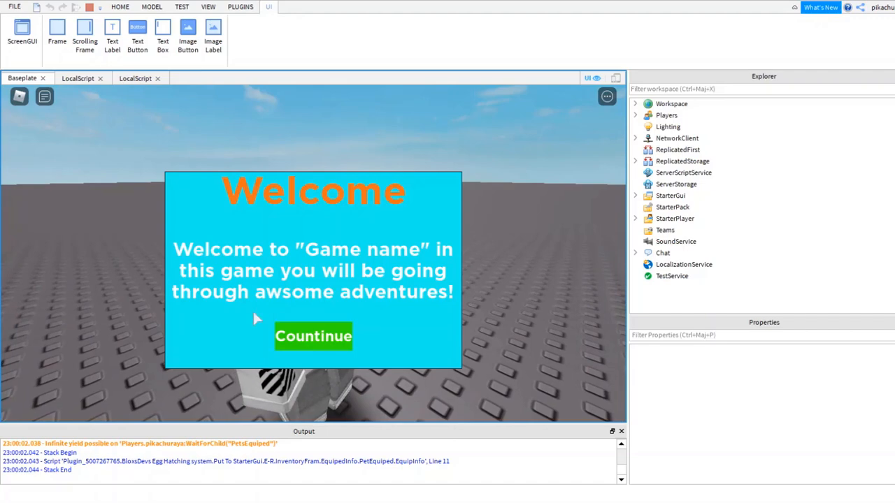
{"action": "left_click", "coordinate": [301, 337]}
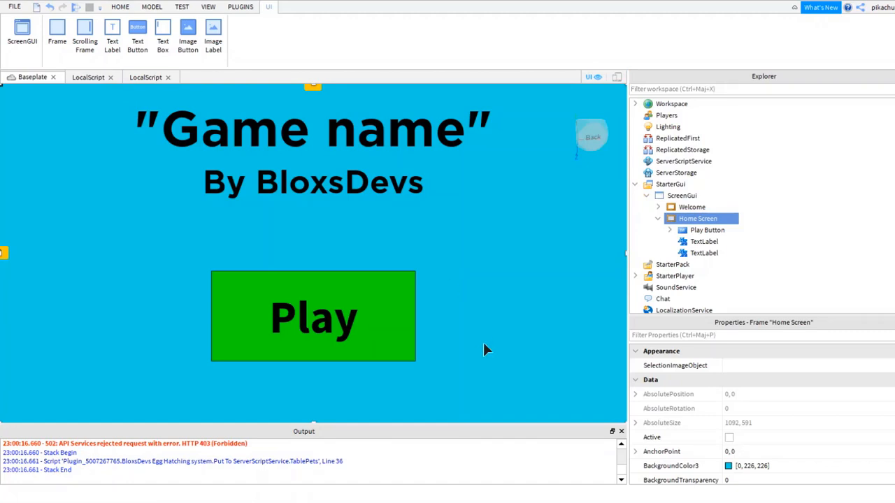
Turn off the Visible property of the Home Screen frame
{"action": "left_click", "coordinate": [701, 336]}
{"action": "type", "text": "visi"}
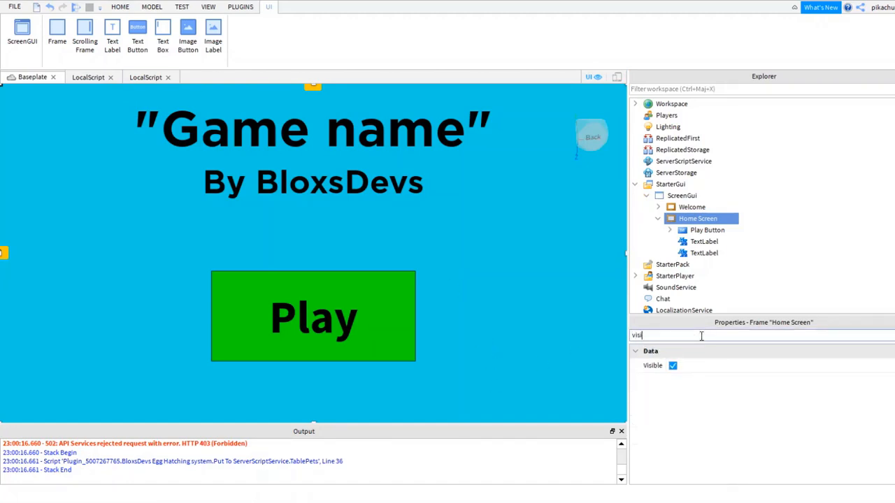
{"action": "left_click", "coordinate": [673, 365]}
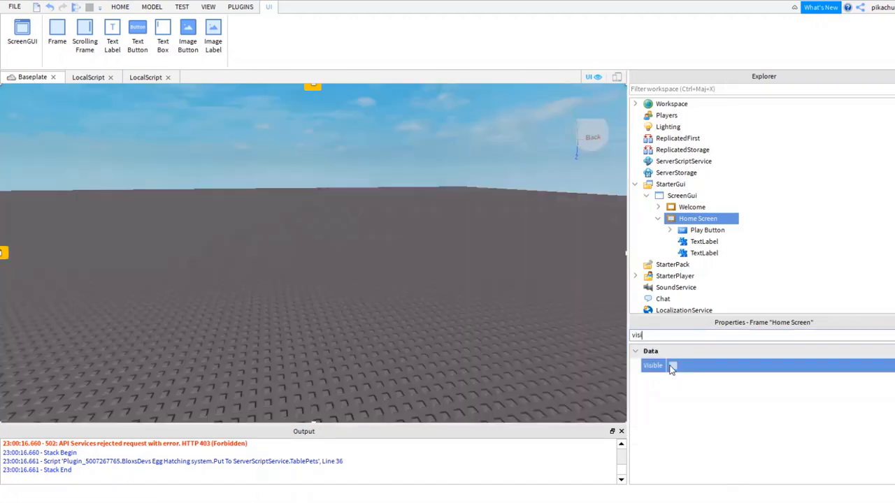
Turn the Welcome frame's Visible property on to preview it and switch it back off
{"action": "left_click", "coordinate": [678, 208]}
{"action": "left_click", "coordinate": [676, 335]}
{"action": "type", "text": "vis"}
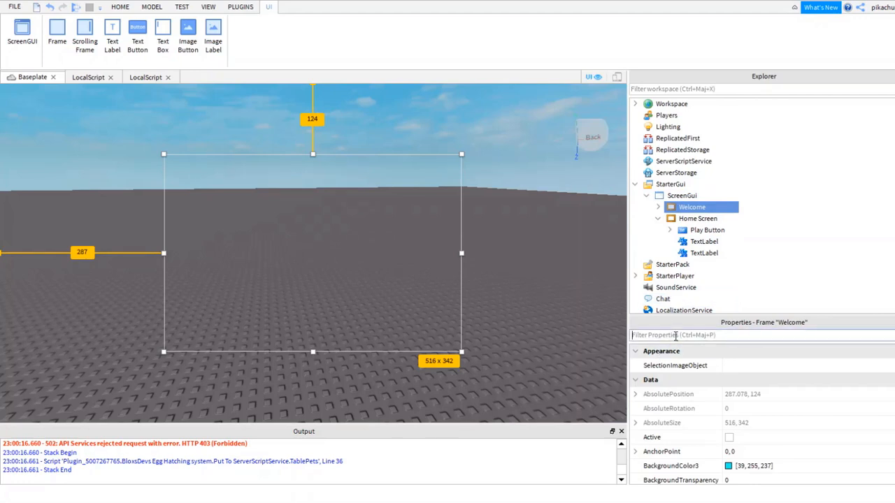
{"action": "left_click", "coordinate": [673, 366]}
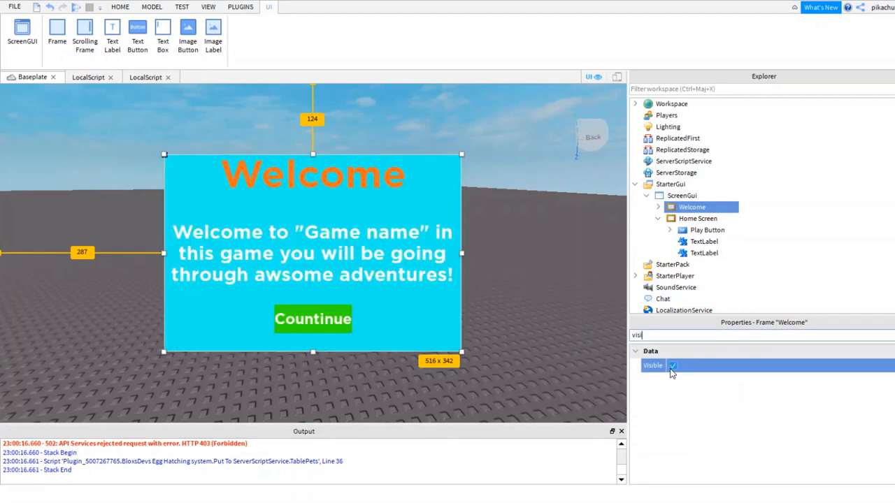
{"action": "left_click", "coordinate": [672, 367]}
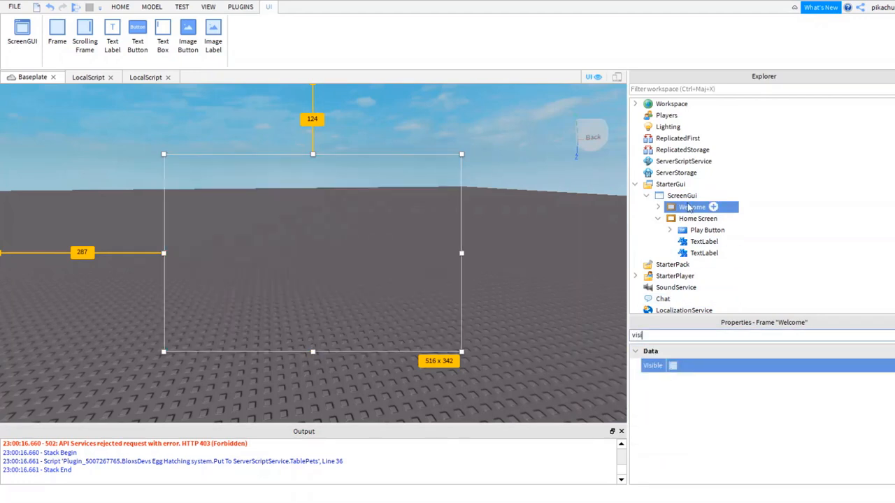
Duplicate the Welcome frame and rename the copy Explain1
{"action": "key", "text": "ctrl+d"}
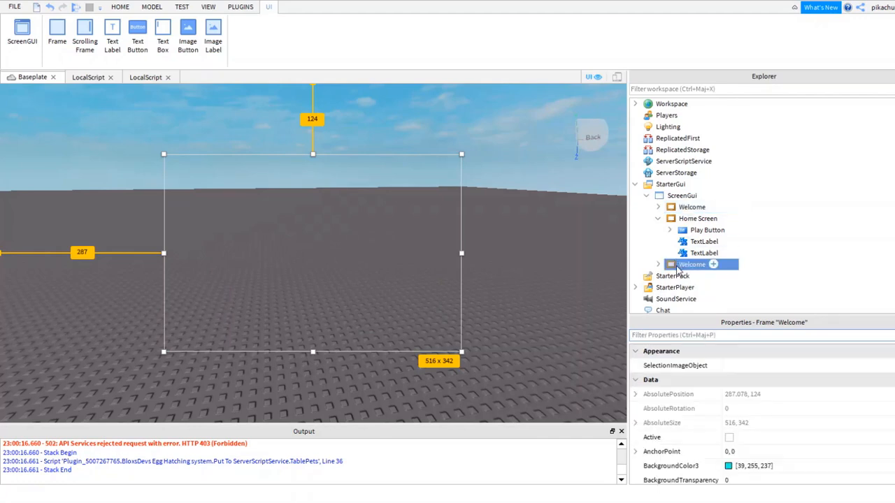
{"action": "left_click", "coordinate": [691, 265]}
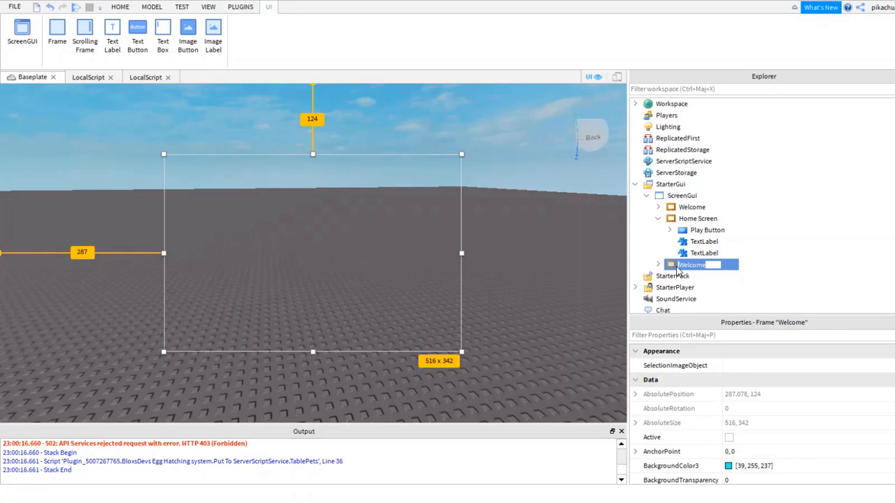
{"action": "type", "text": "Explain1"}
{"action": "key", "text": "Return"}
Duplicate the Explain1 frame and rename the copy Explain2
{"action": "key", "text": "ctrl+d"}
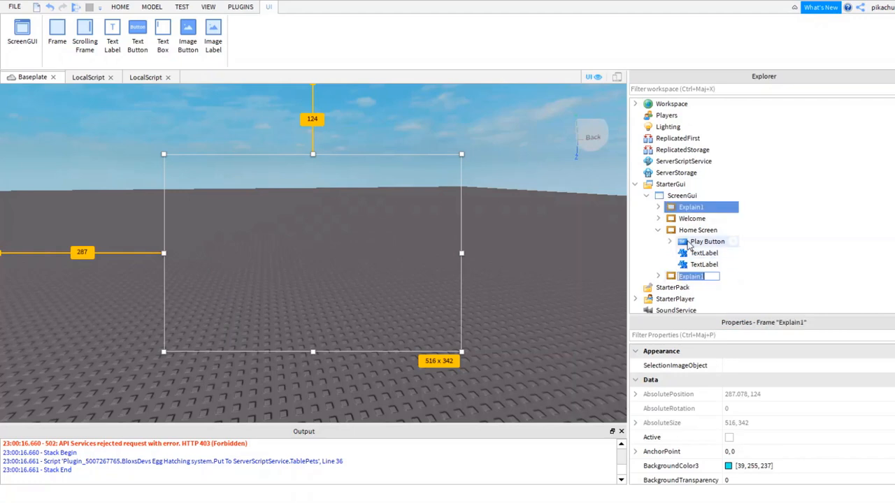
{"action": "left_click", "coordinate": [690, 207]}
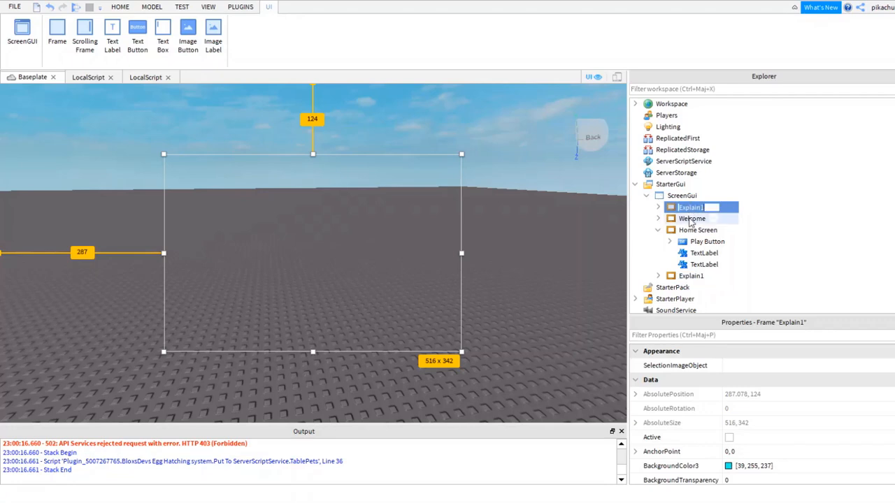
{"action": "key", "text": "Right"}
{"action": "key", "text": "Return"}
Open the LocalScript inside the Explain2 frame's TextButton and review its click code
{"action": "left_click", "coordinate": [658, 231]}
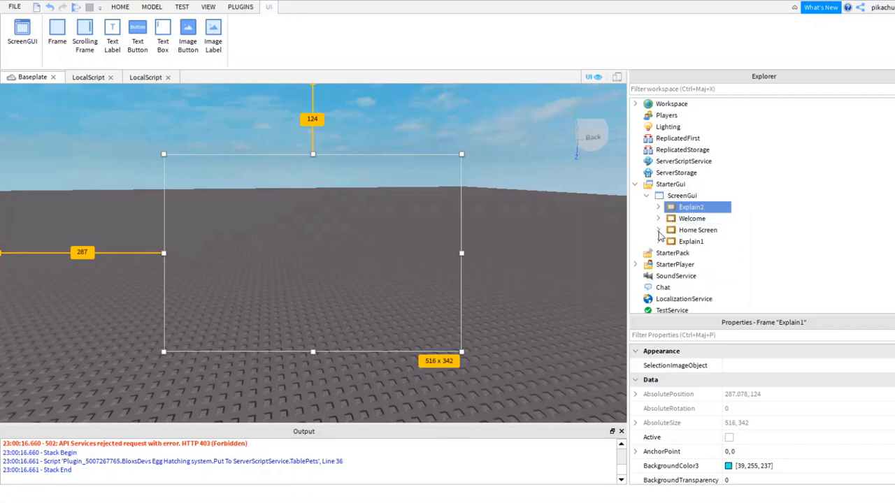
{"action": "left_click", "coordinate": [659, 241]}
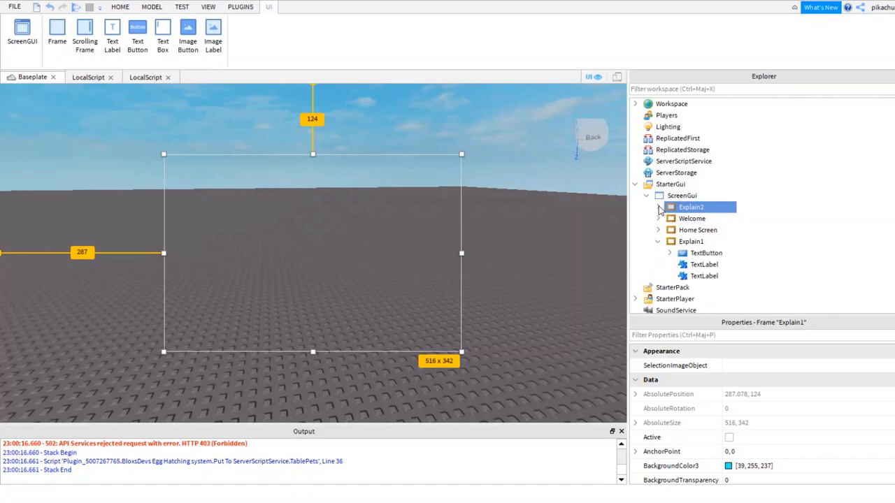
{"action": "left_click", "coordinate": [658, 207]}
{"action": "left_click", "coordinate": [686, 218]}
{"action": "left_click", "coordinate": [670, 219]}
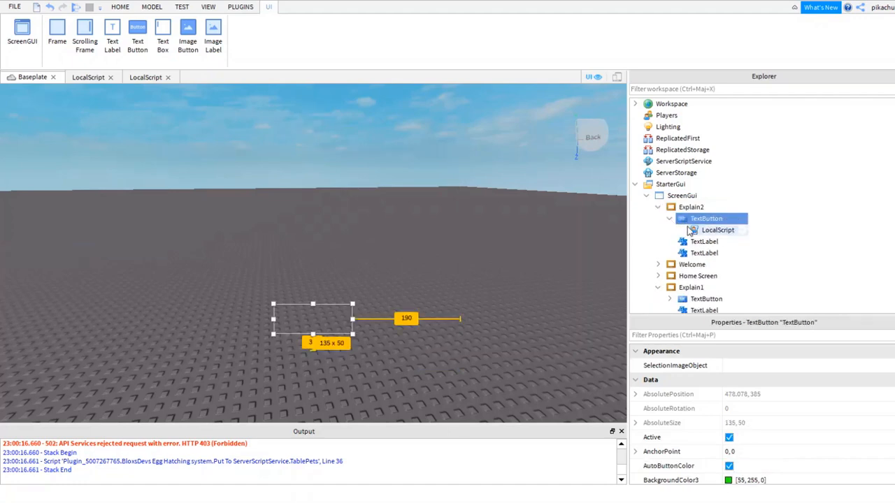
{"action": "left_click", "coordinate": [693, 230]}
{"action": "double_click", "coordinate": [692, 231]}
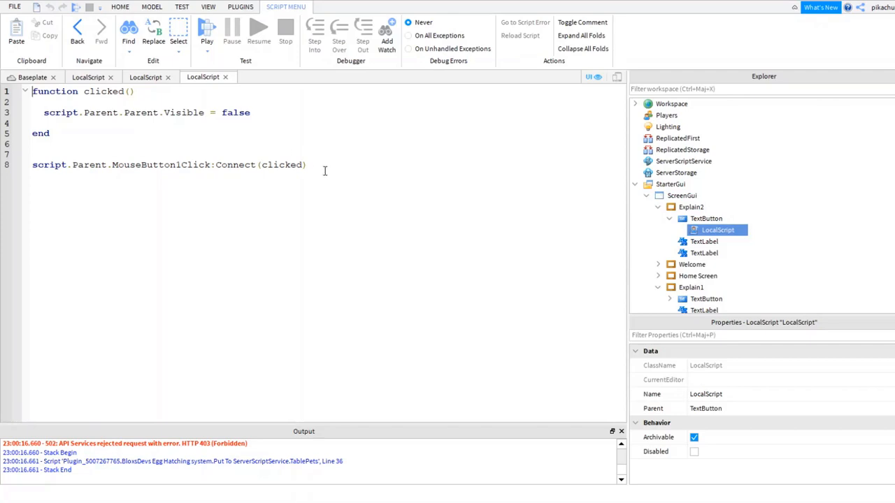
{"action": "left_click_drag", "start_coordinate": [324, 171], "coordinate": [397, 131]}
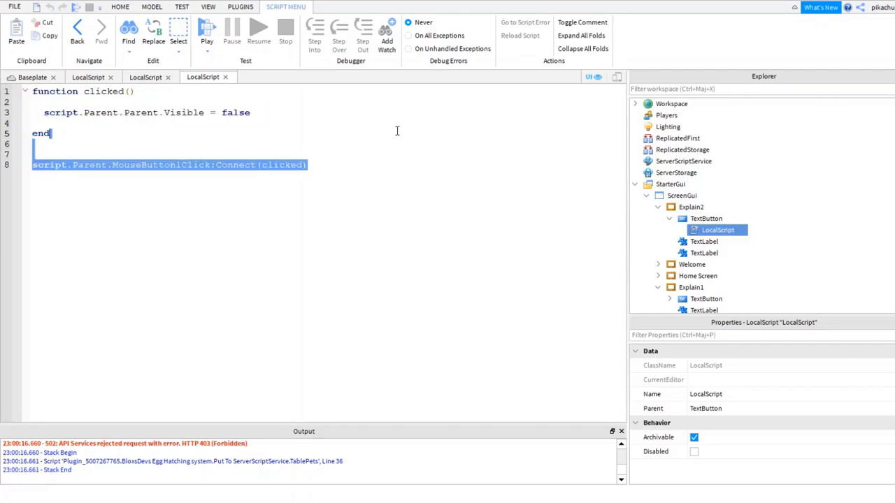
{"action": "left_click_drag", "start_coordinate": [375, 185], "coordinate": [42, 82]}
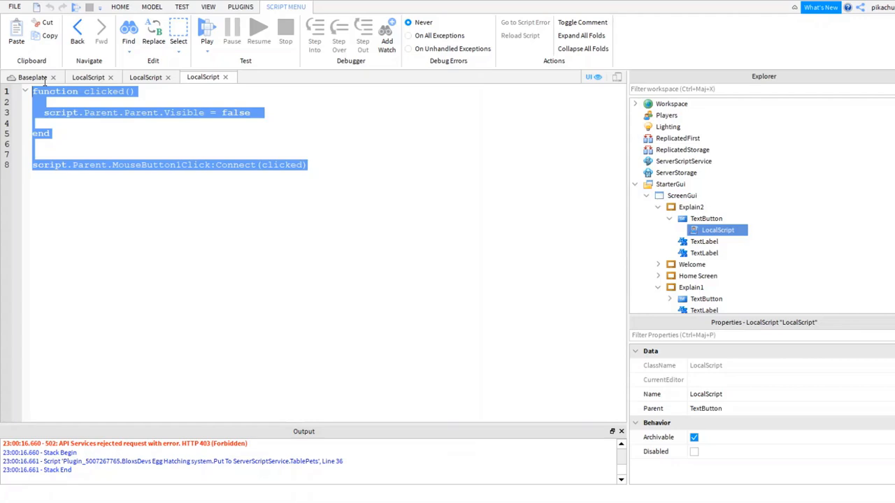
{"action": "left_click", "coordinate": [458, 174]}
In the LocalScript of the Welcome frame's TextButton, change the statement in clicked() to script.Parent.Parent.Parent.Explain1.Visible = true
{"action": "scroll", "coordinate": [701, 219], "scroll_direction": "down", "scroll_amount": 2}
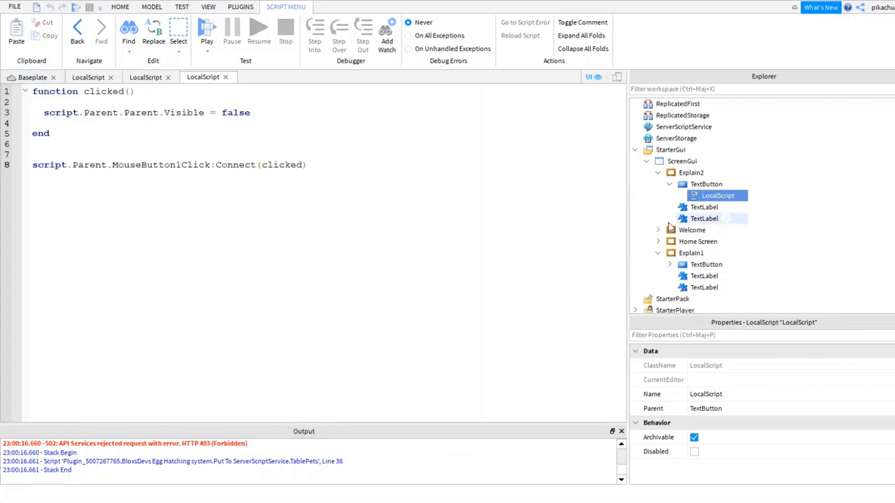
{"action": "left_click", "coordinate": [657, 230]}
{"action": "left_click", "coordinate": [671, 242]}
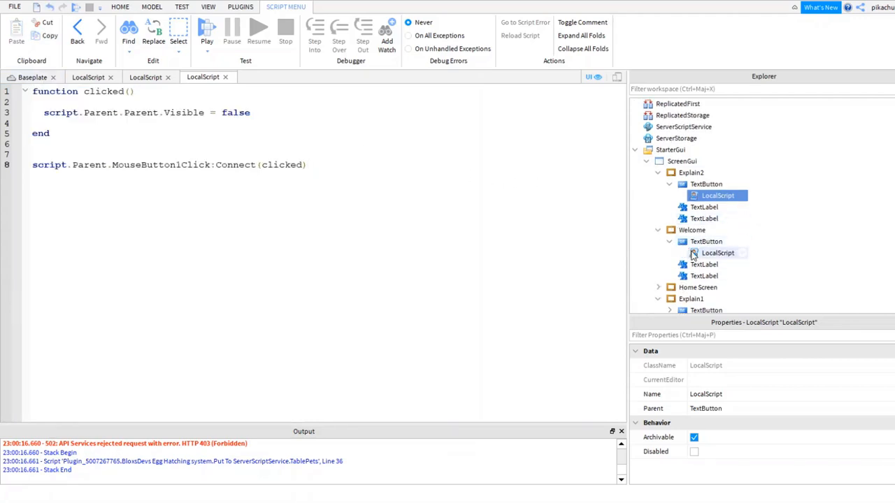
{"action": "double_click", "coordinate": [693, 252]}
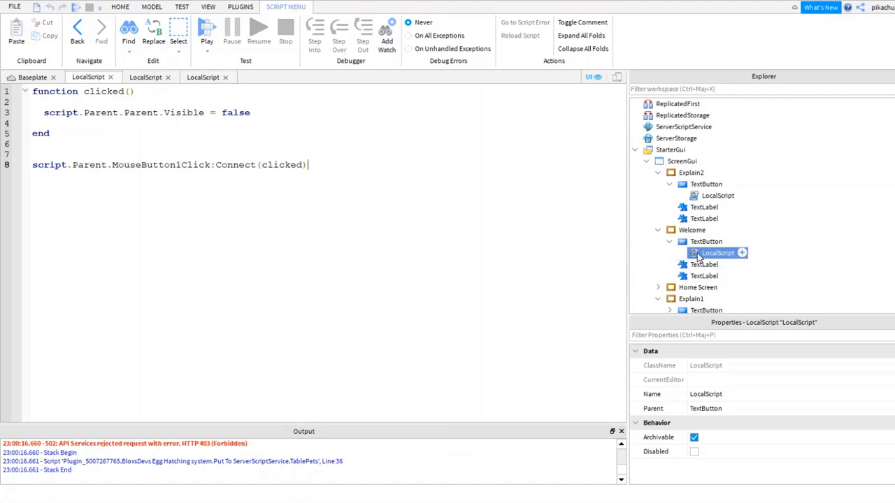
{"action": "left_click_drag", "start_coordinate": [202, 172], "coordinate": [35, 103]}
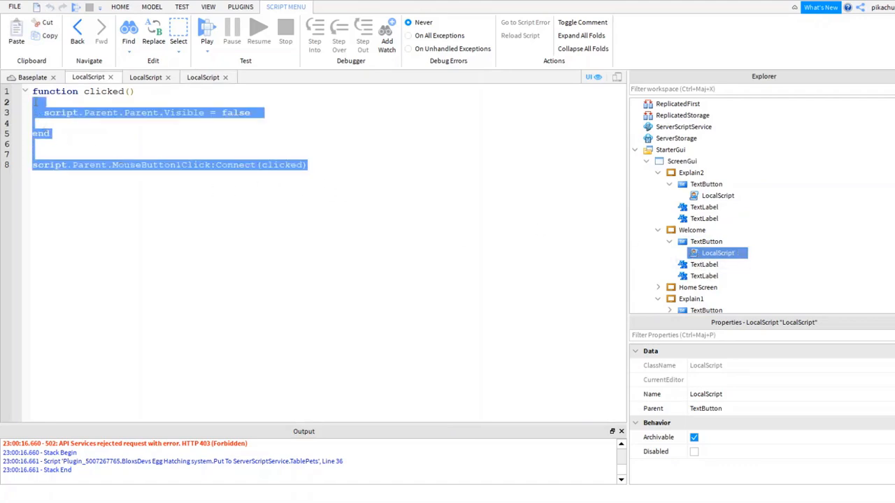
{"action": "left_click", "coordinate": [117, 113]}
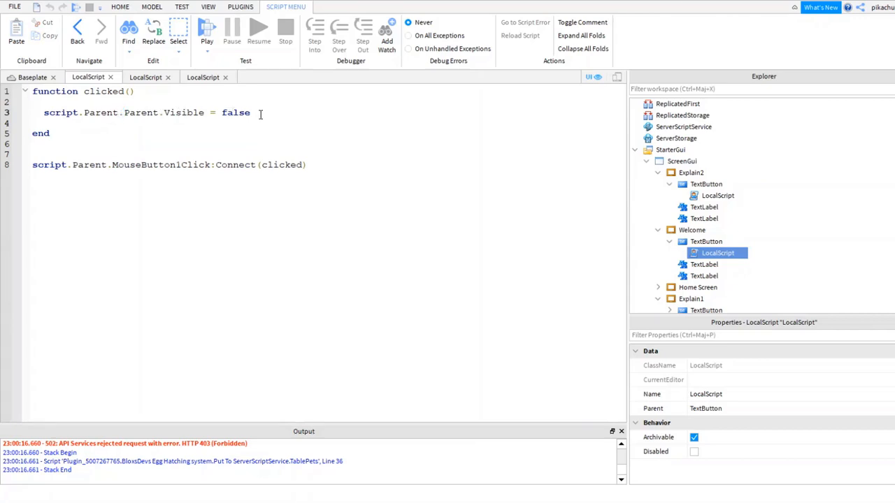
{"action": "key", "text": "BackSpace"}
{"action": "key", "text": "BackSpace"}
{"action": "key", "text": "BackSpace"}
{"action": "key", "text": "BackSpace"}
{"action": "key", "text": "BackSpace"}
{"action": "key", "text": "BackSpace"}
{"action": "key", "text": "BackSpace"}
{"action": "key", "text": "BackSpace"}
{"action": "key", "text": "BackSpace"}
{"action": "key", "text": "BackSpace"}
{"action": "key", "text": "BackSpace"}
{"action": "key", "text": "BackSpace"}
{"action": "key", "text": "BackSpace"}
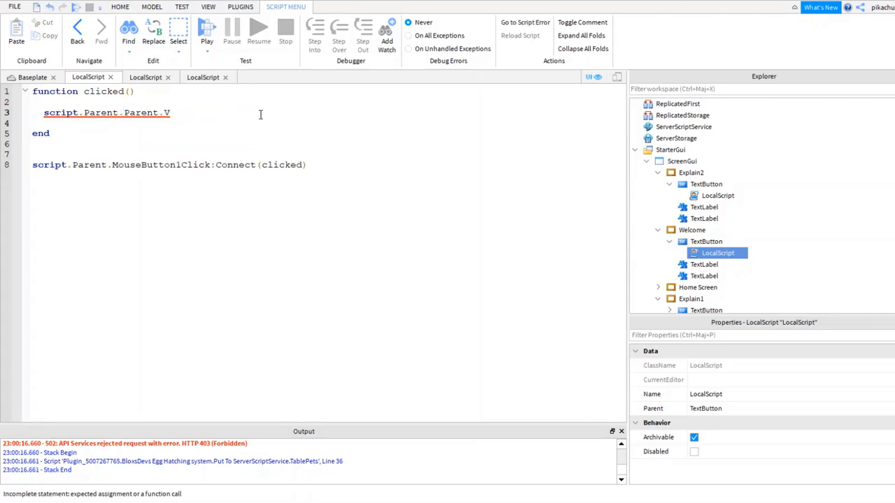
{"action": "key", "text": "BackSpace"}
{"action": "type", "text": "Parent.Explain1.Visible"}
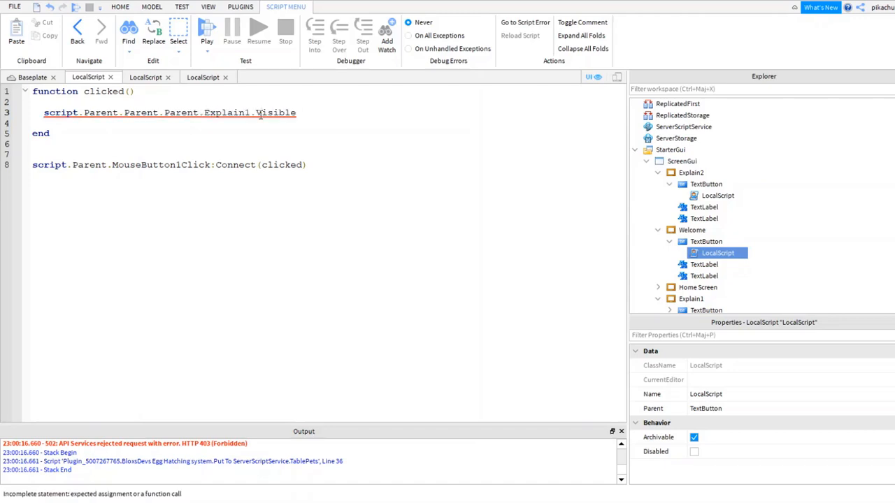
{"action": "type", "text": " = true"}
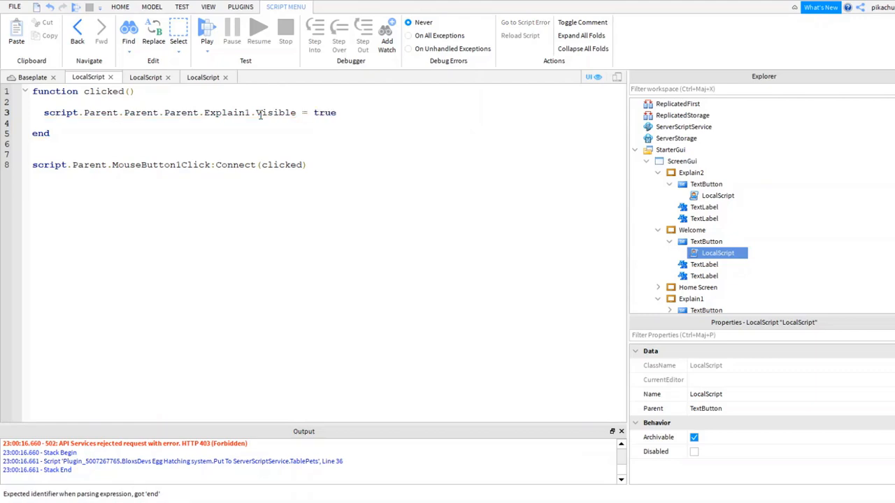
Add the line script.Parent.Parent.Visible = false below the Explain1 statement in the Welcome button's clicked() function
{"action": "key", "text": "Return"}
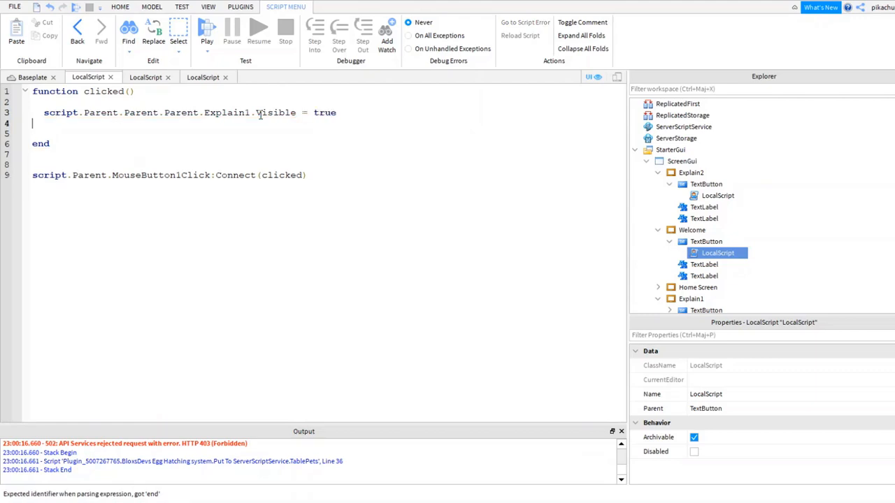
{"action": "type", "text": "script"}
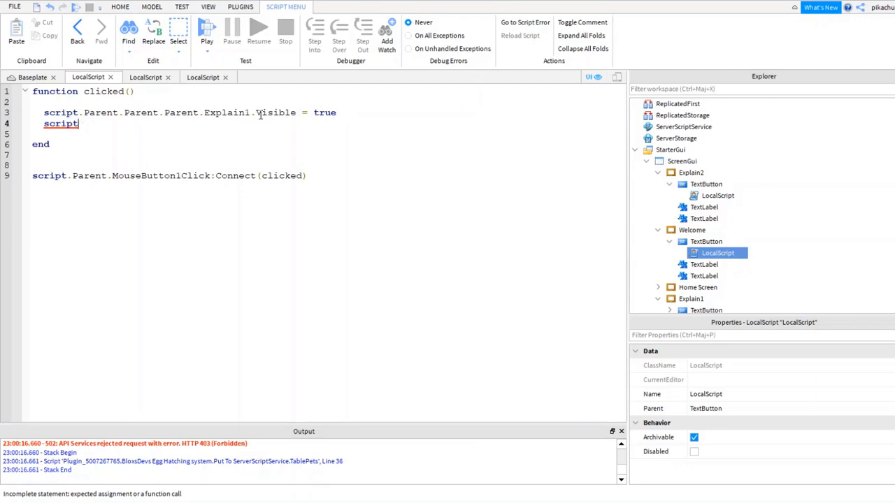
{"action": "type", "text": ".Parent"}
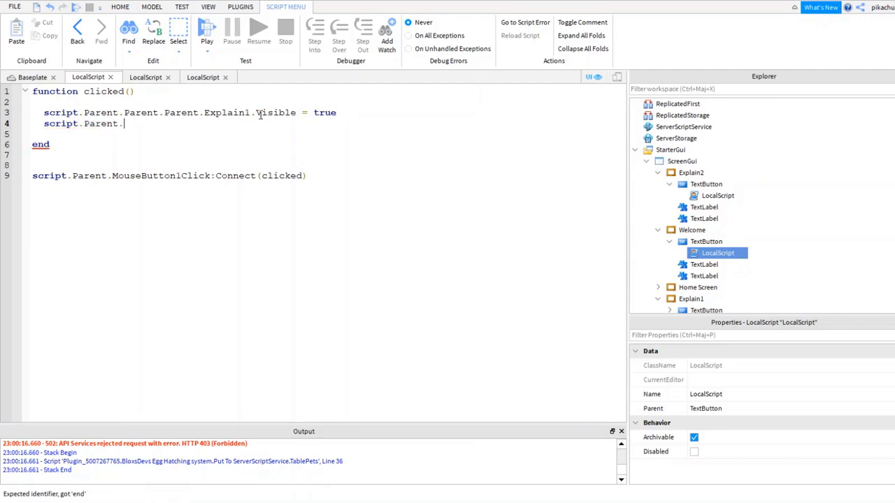
{"action": "type", "text": ".Parent.v"}
{"action": "key", "text": "Tab"}
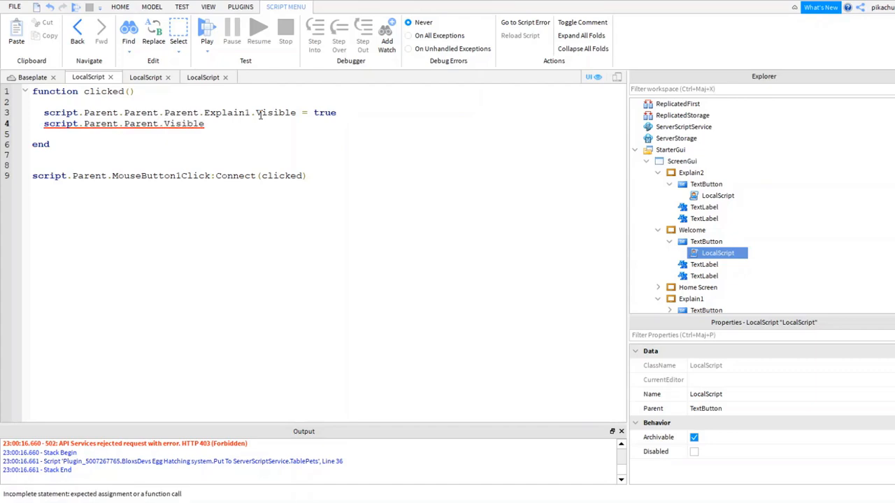
{"action": "type", "text": "= false"}
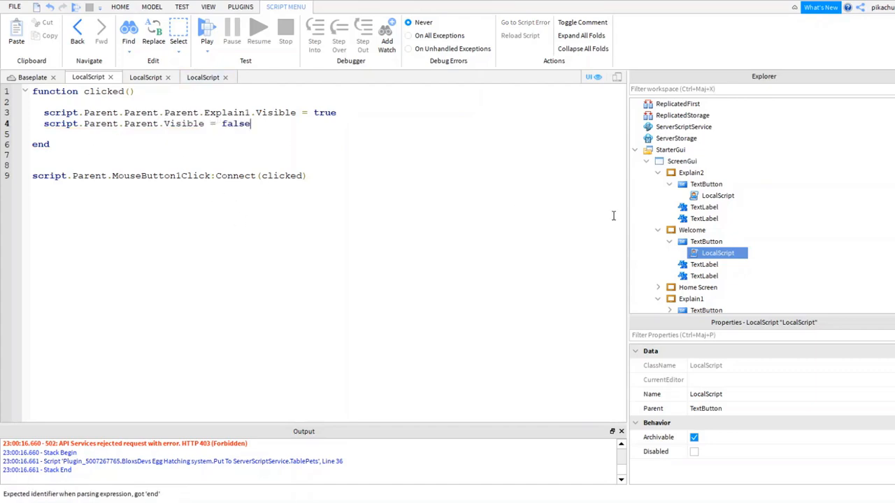
{"action": "scroll", "coordinate": [731, 237], "scroll_direction": "down", "scroll_amount": 1}
{"action": "left_click", "coordinate": [669, 207]}
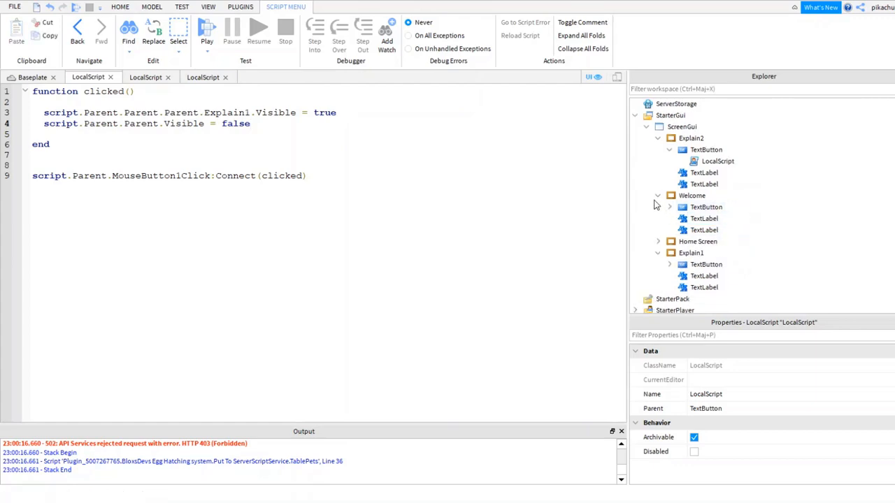
Collapse the Welcome frame and open the LocalScript inside the Explain1 frame's TextButton
{"action": "left_click", "coordinate": [652, 195]}
{"action": "left_click", "coordinate": [658, 197]}
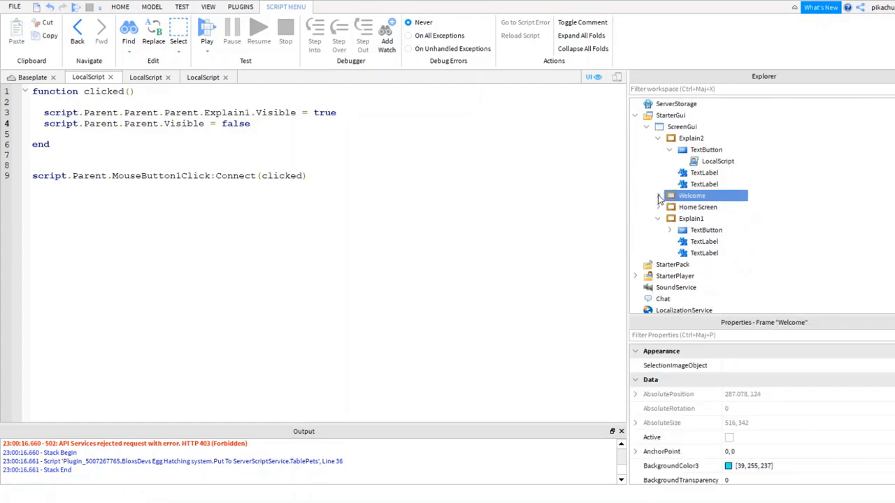
{"action": "left_click", "coordinate": [670, 149]}
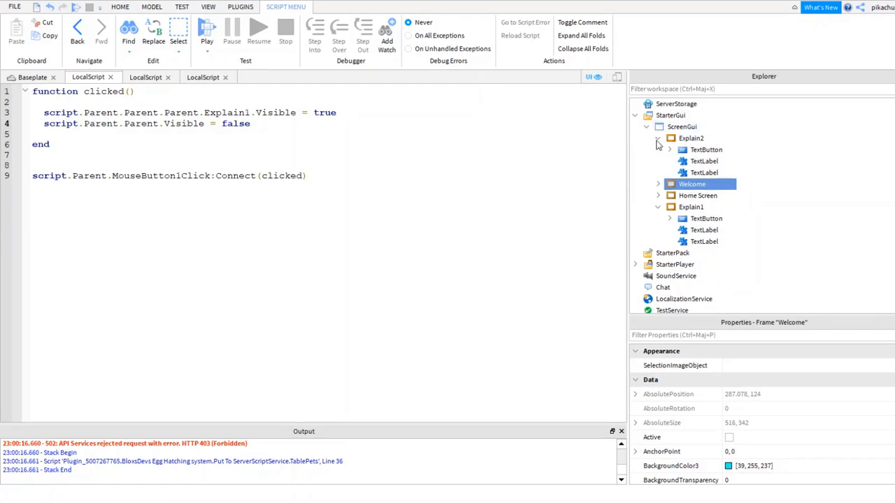
{"action": "left_click", "coordinate": [670, 218]}
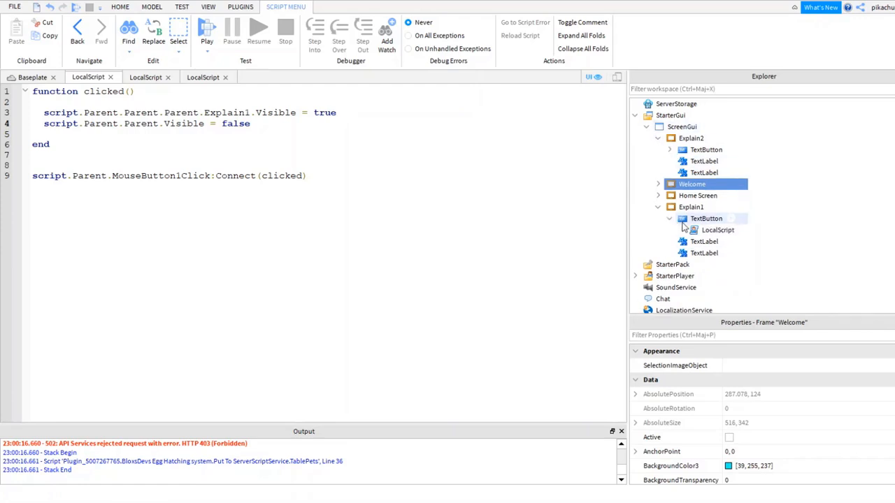
{"action": "left_click", "coordinate": [690, 220]}
{"action": "double_click", "coordinate": [692, 231]}
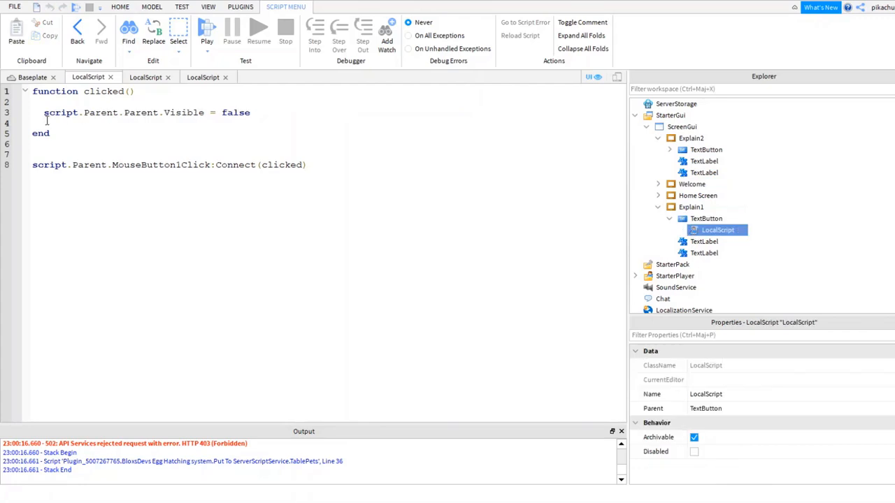
Compare the click code in the Home Screen and Explain2 button scripts with the Explain1 button's script
{"action": "left_click", "coordinate": [670, 149]}
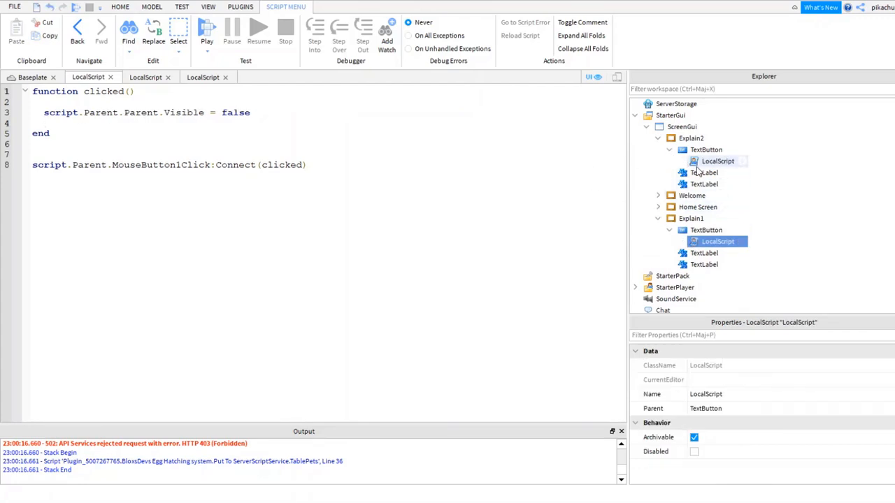
{"action": "left_click", "coordinate": [146, 77]}
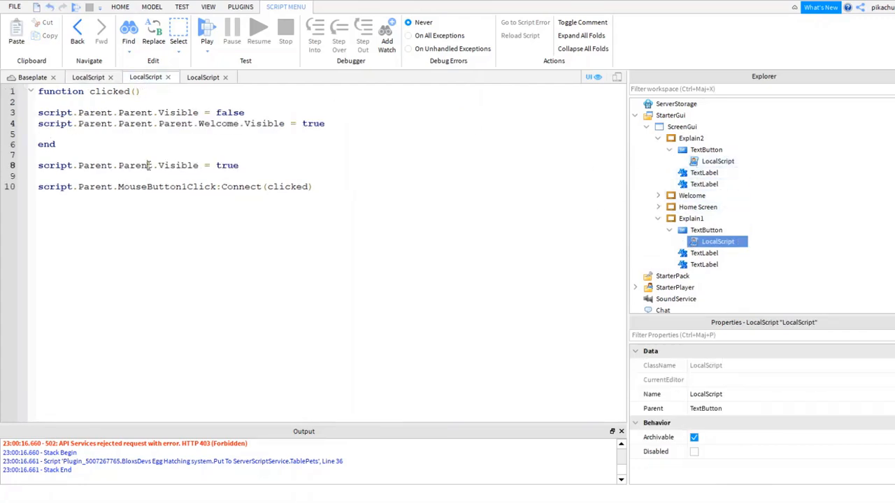
{"action": "key", "text": "ctrl+a"}
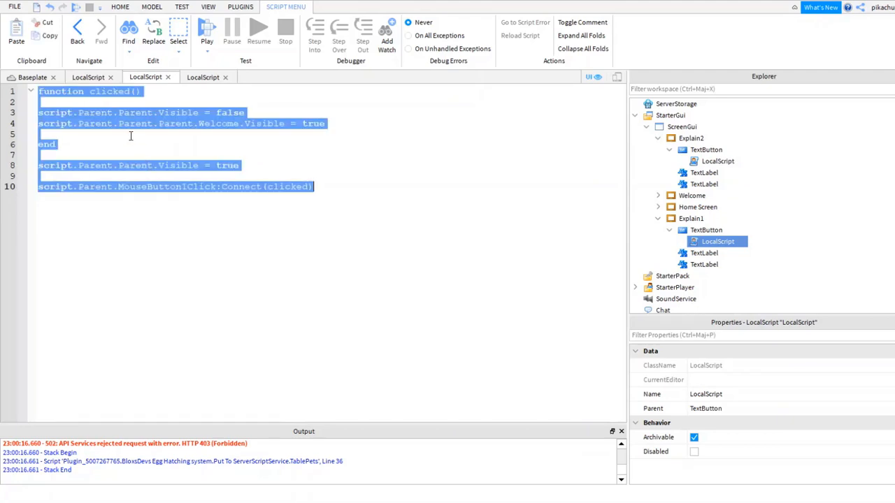
{"action": "left_click", "coordinate": [130, 136]}
{"action": "left_click", "coordinate": [203, 77]}
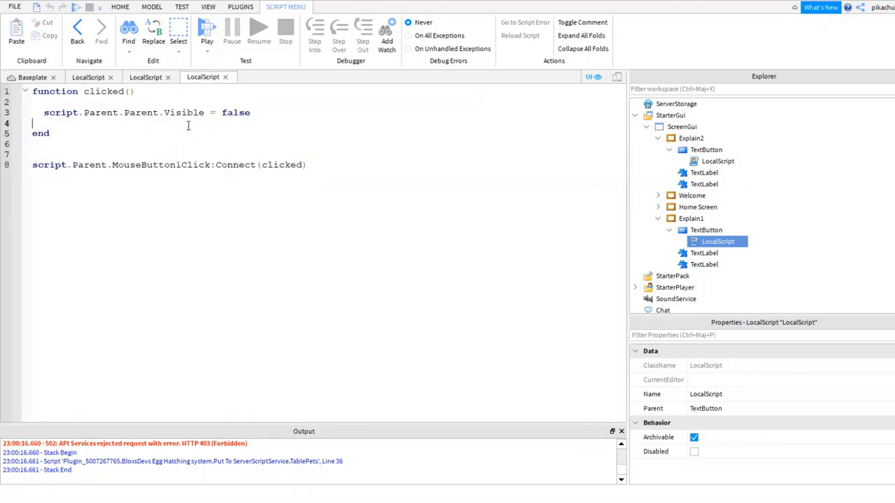
{"action": "left_click", "coordinate": [158, 77]}
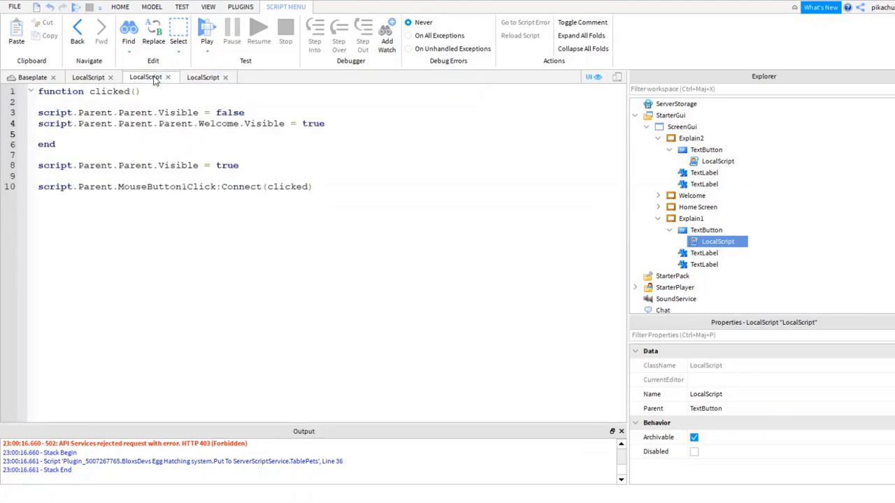
{"action": "left_click", "coordinate": [84, 77]}
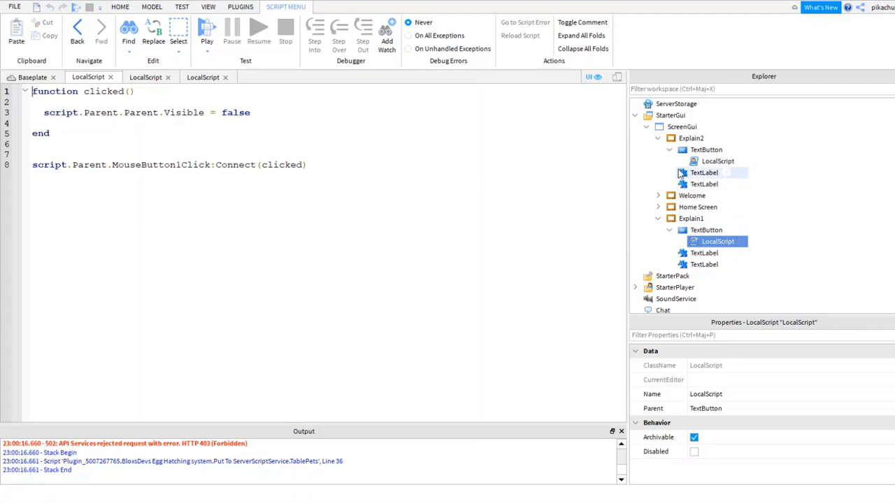
Copy all the code of the Welcome button's LocalScript over the code in the Explain1 button's LocalScript
{"action": "left_click", "coordinate": [657, 196]}
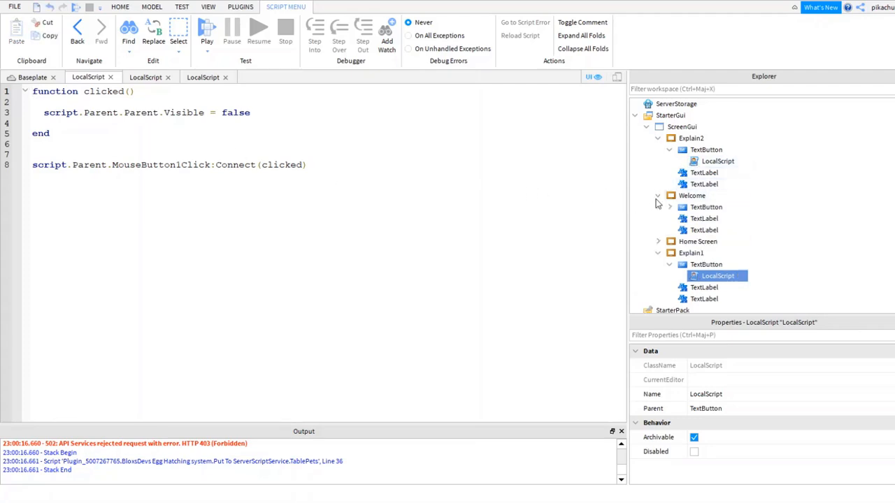
{"action": "double_click", "coordinate": [691, 219]}
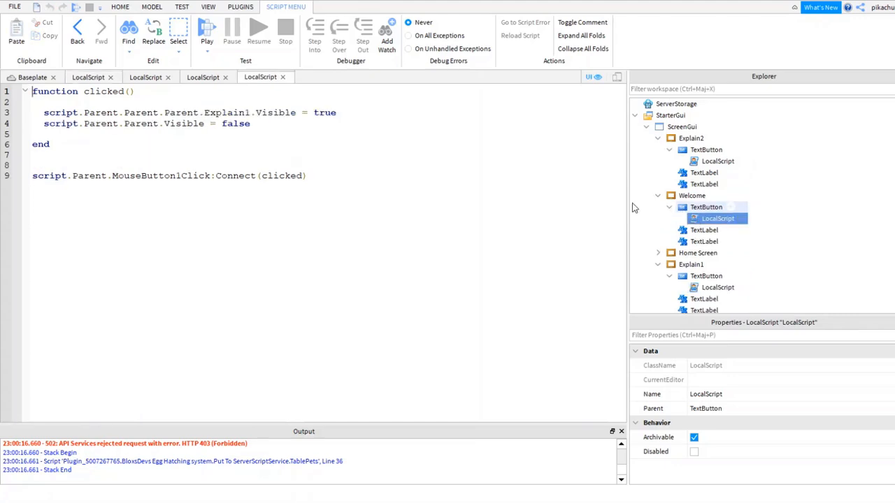
{"action": "key", "text": "ctrl+a"}
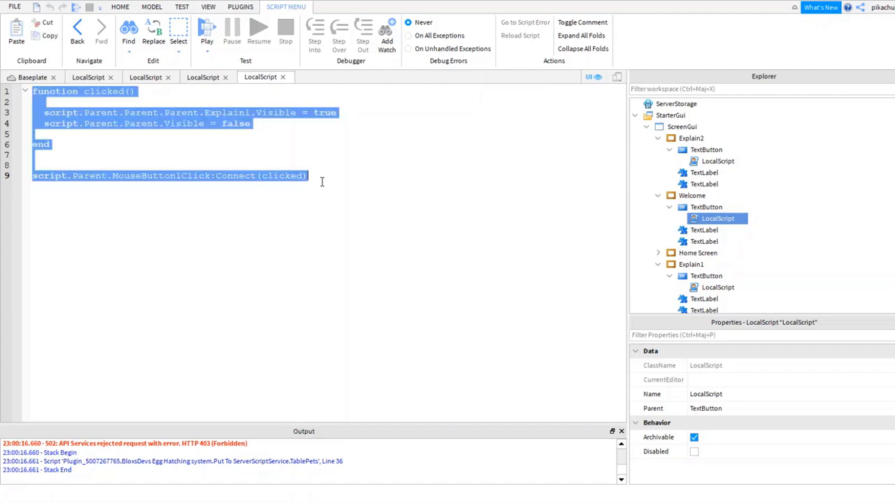
{"action": "left_click", "coordinate": [101, 78]}
{"action": "key", "text": "ctrl+a"}
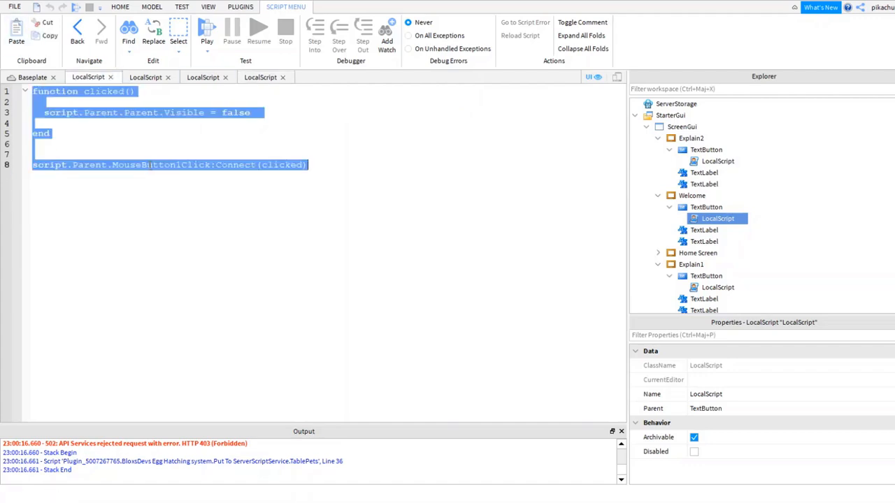
{"action": "key", "text": "ctrl+v"}
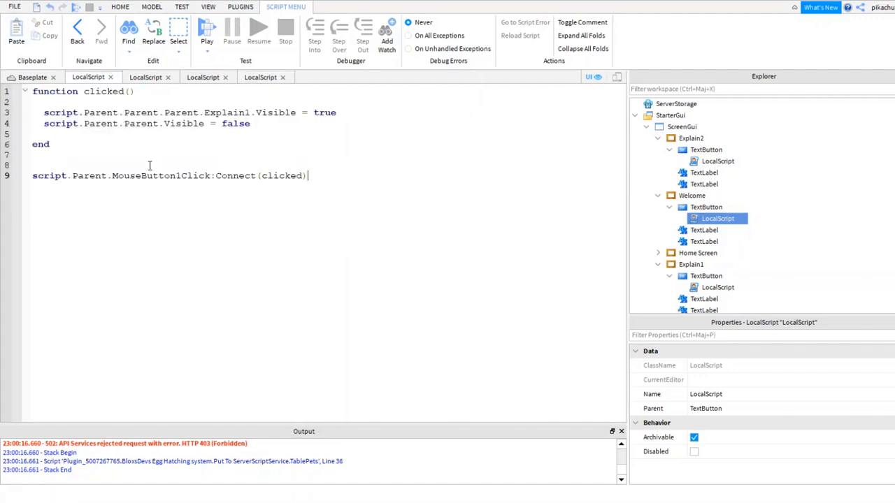
Replace the body of clicked() in the Explain1 button's script with script.Parent.Parent.Visible = false
{"action": "double_click", "coordinate": [221, 113]}
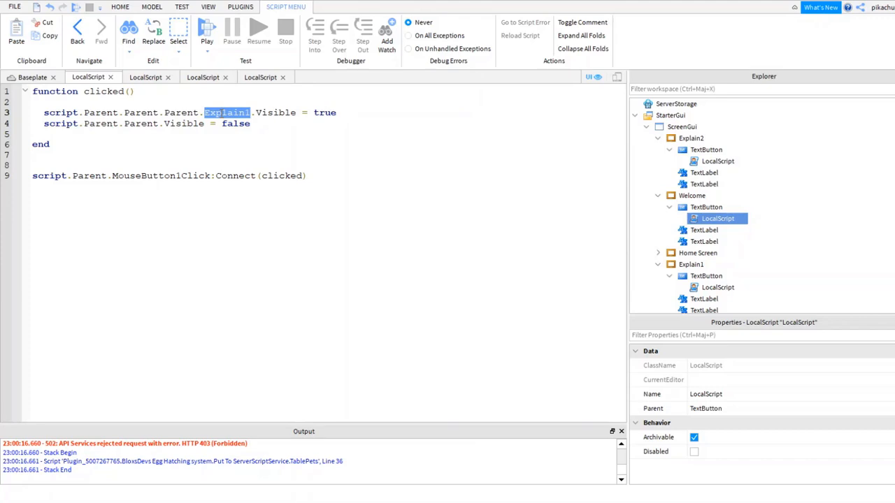
{"action": "key", "text": "Right"}
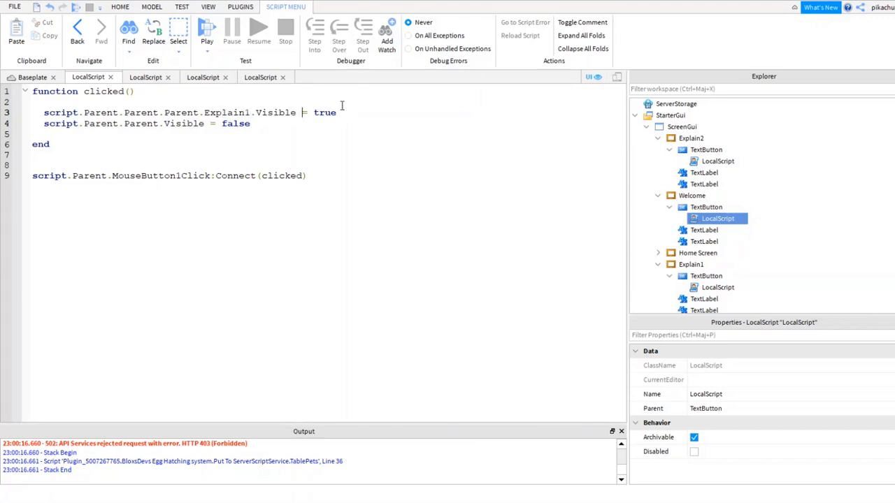
{"action": "double_click", "coordinate": [324, 115]}
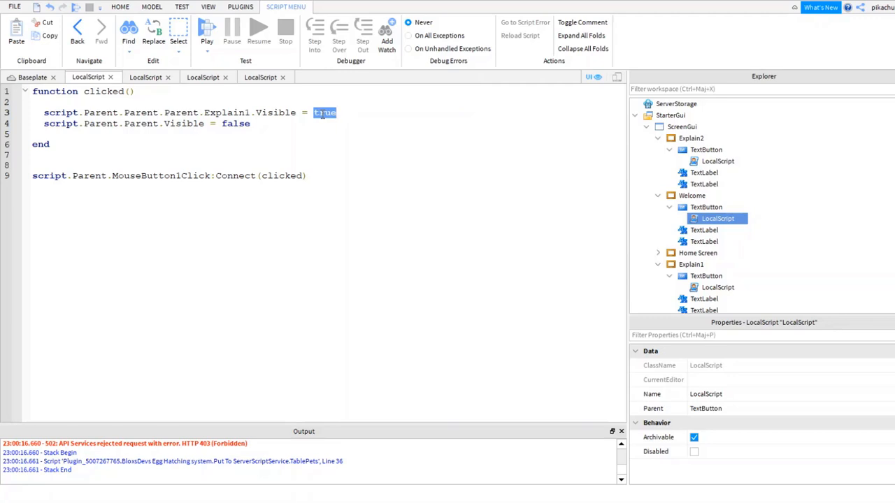
{"action": "left_click_drag", "start_coordinate": [250, 124], "coordinate": [35, 106]}
{"action": "type", "text": "sc"}
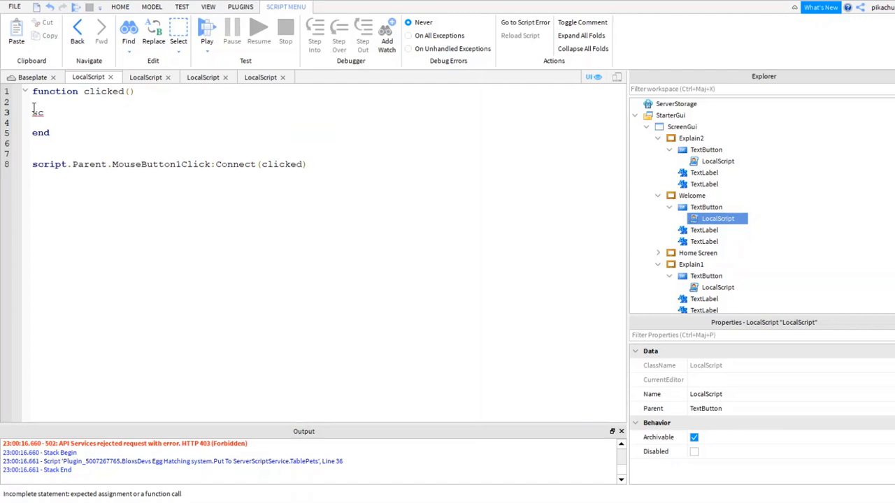
{"action": "type", "text": "ript.Parent."}
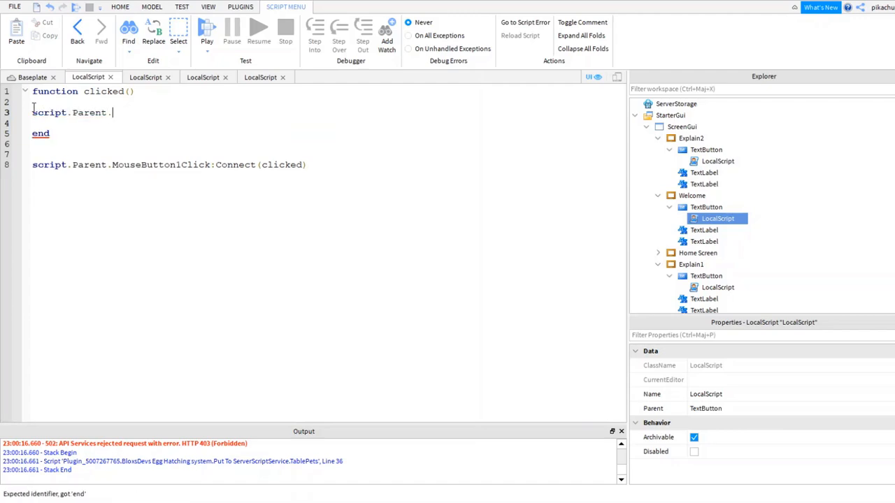
{"action": "type", "text": "Pa"}
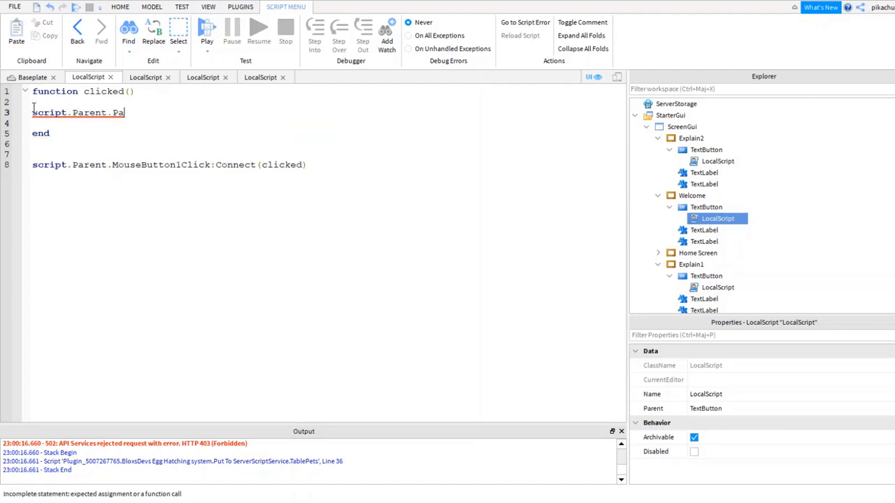
{"action": "type", "text": "rent"}
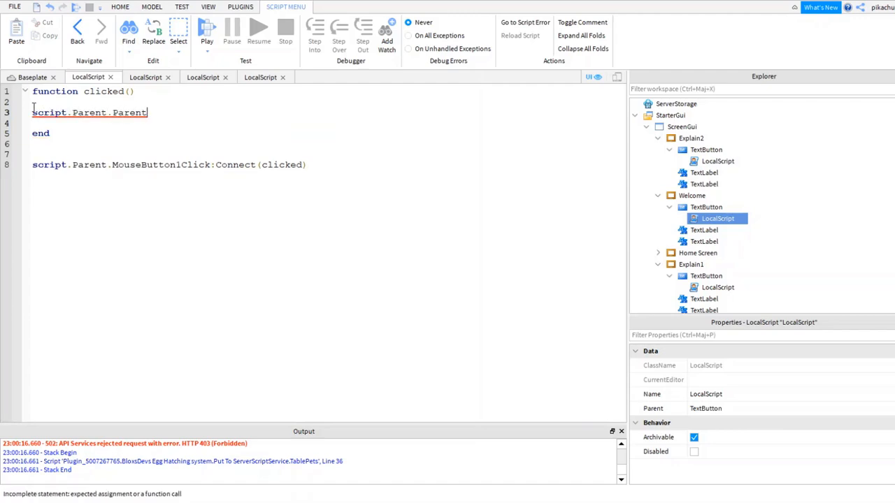
{"action": "left_click", "coordinate": [700, 290]}
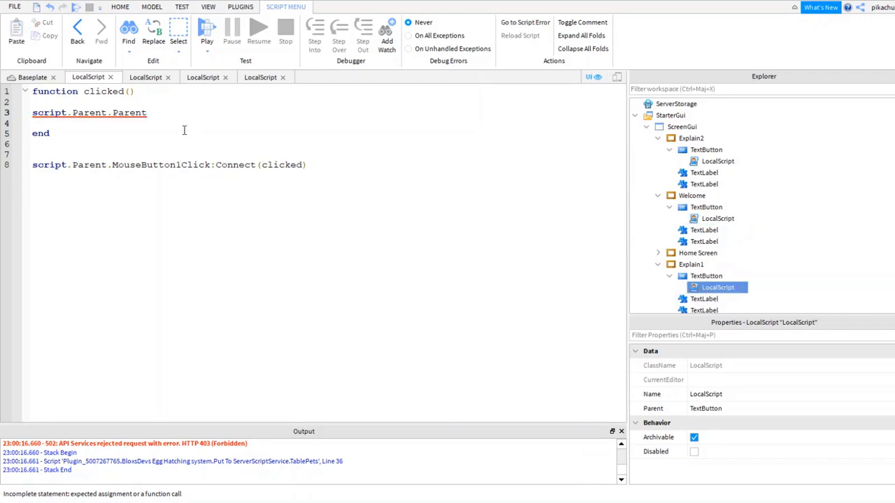
{"action": "type", "text": ".Visible = function"}
{"action": "key", "text": "BackSpace"}
{"action": "key", "text": "BackSpace"}
{"action": "key", "text": "BackSpace"}
{"action": "key", "text": "BackSpace"}
{"action": "key", "text": "BackSpace"}
{"action": "key", "text": "BackSpace"}
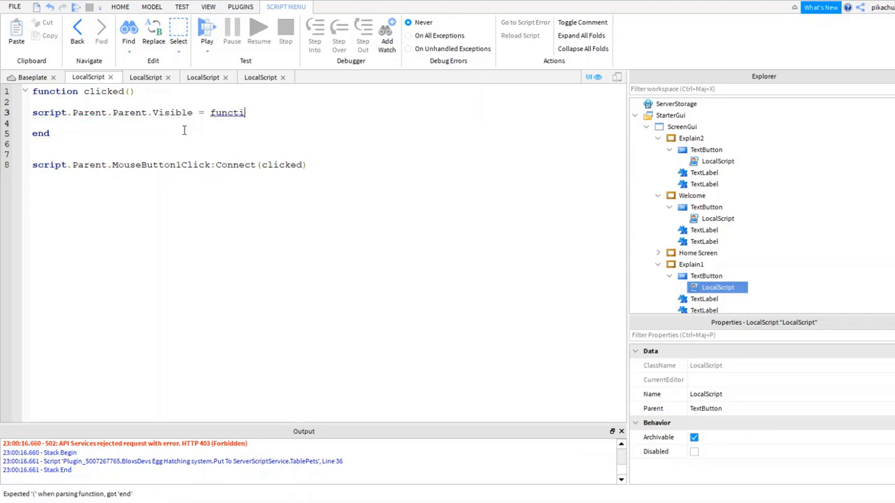
{"action": "type", "text": "alse"}
{"action": "key", "text": "Return"}
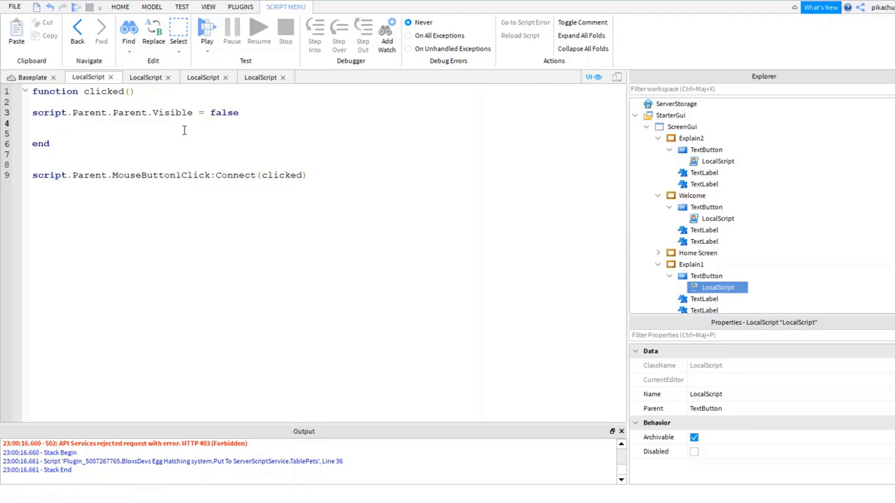
Add the line script.Parent.Parent.Parent.Explain2.Visible = true below the Visible = false statement in the Explain1 button's clicked() function
{"action": "type", "text": "script.Oa"}
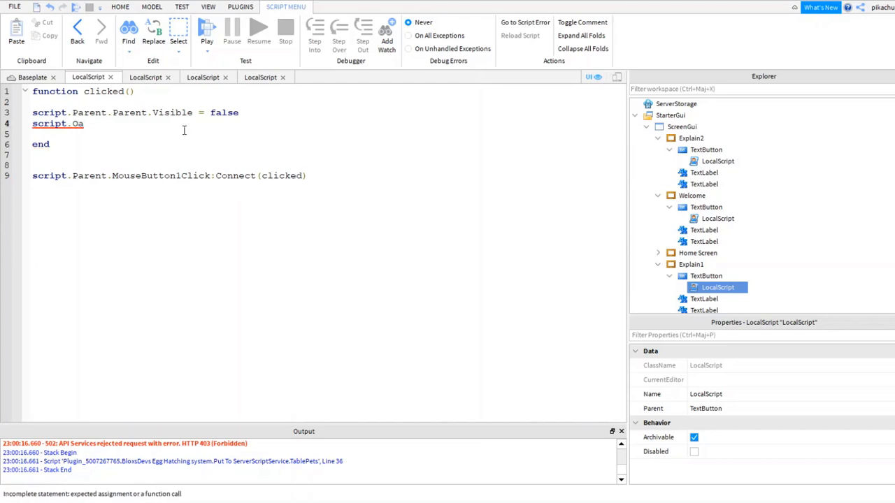
{"action": "key", "text": "BackSpace"}
{"action": "key", "text": "BackSpace"}
{"action": "type", "text": "Parent.Parent.Parent"}
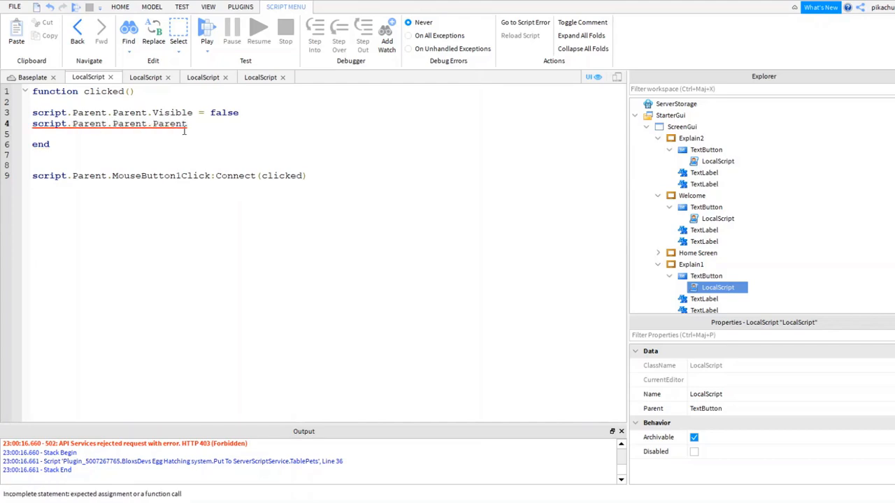
{"action": "type", "text": ".Explain2.visible = "}
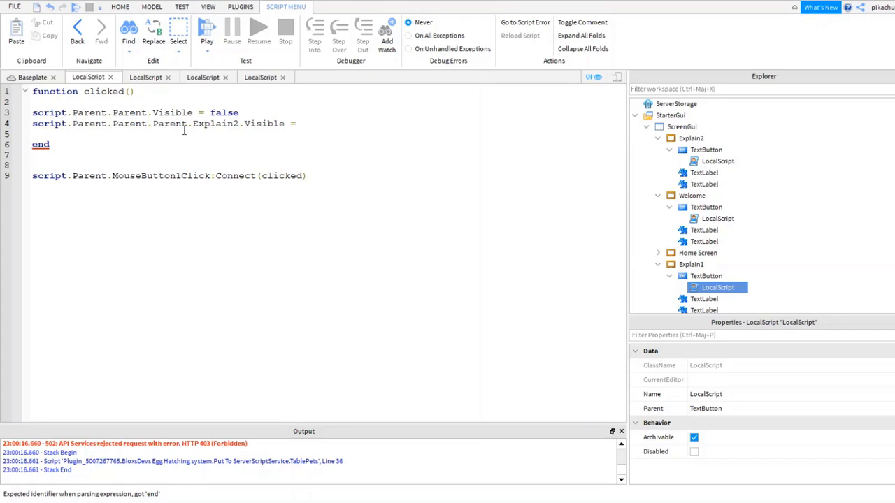
{"action": "type", "text": "true"}
{"action": "key", "text": "ctrl+a"}
{"action": "left_click", "coordinate": [400, 184]}
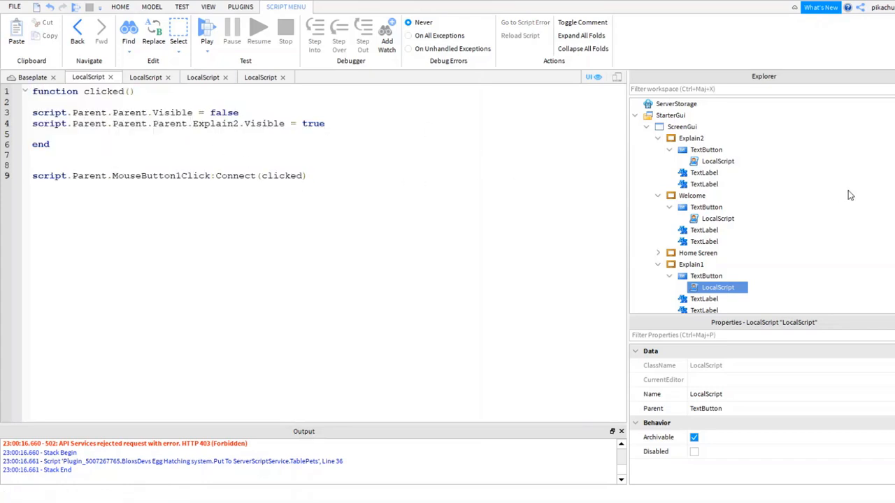
Review the code in the Explain2 and Home Screen button scripts, and return to the Baseplate viewport
{"action": "scroll", "coordinate": [782, 189], "scroll_direction": "up", "scroll_amount": 1}
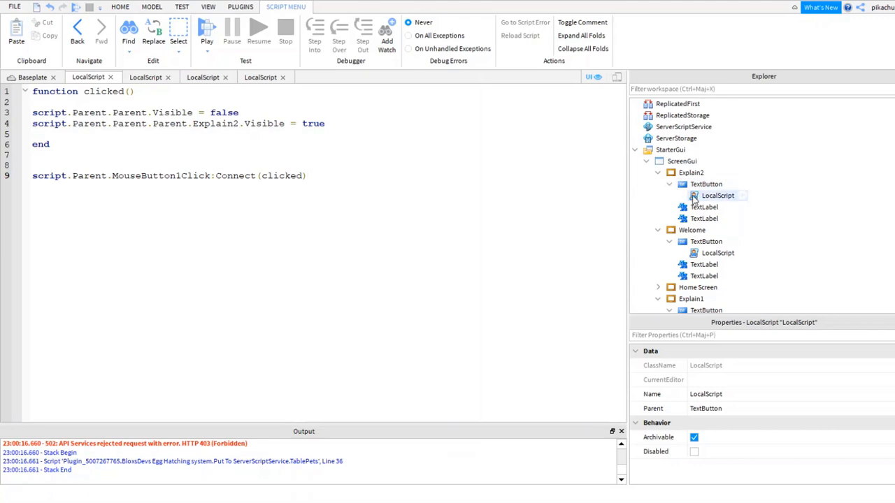
{"action": "double_click", "coordinate": [713, 195]}
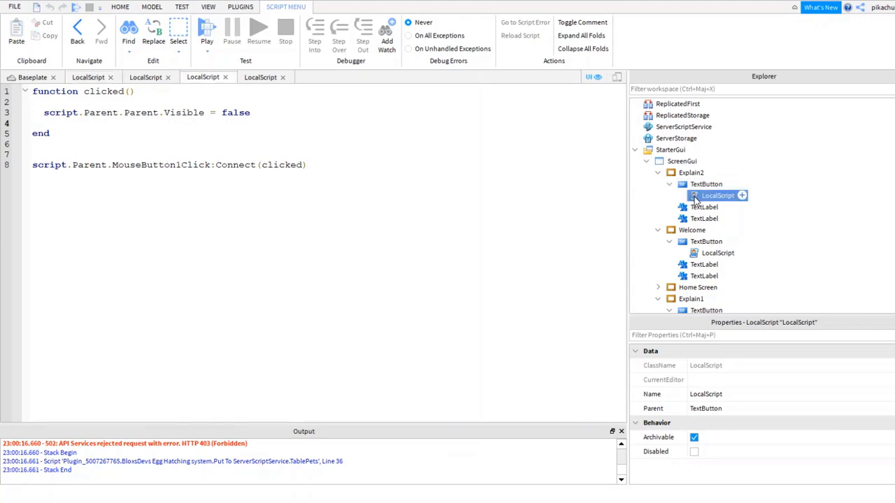
{"action": "left_click", "coordinate": [37, 79]}
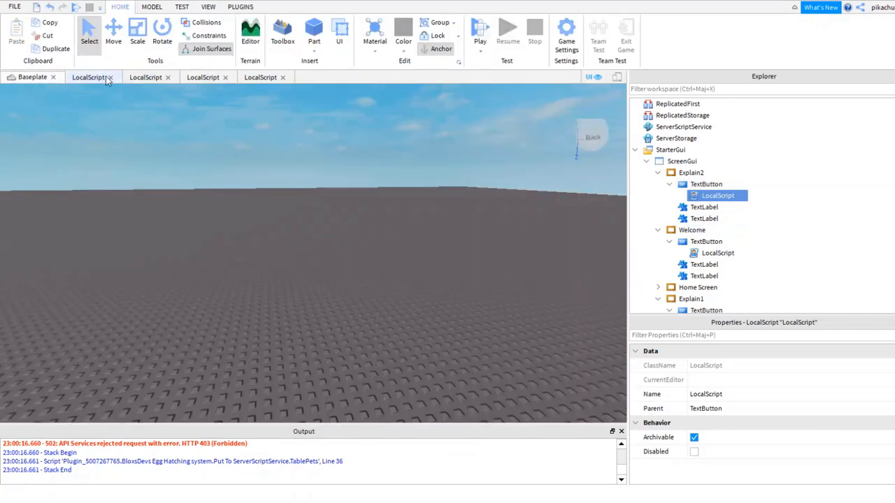
{"action": "left_click", "coordinate": [143, 78]}
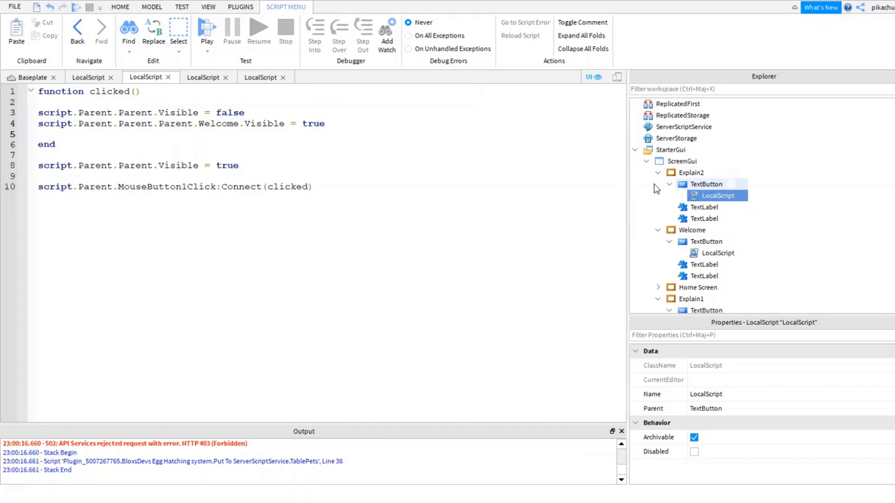
{"action": "double_click", "coordinate": [699, 199]}
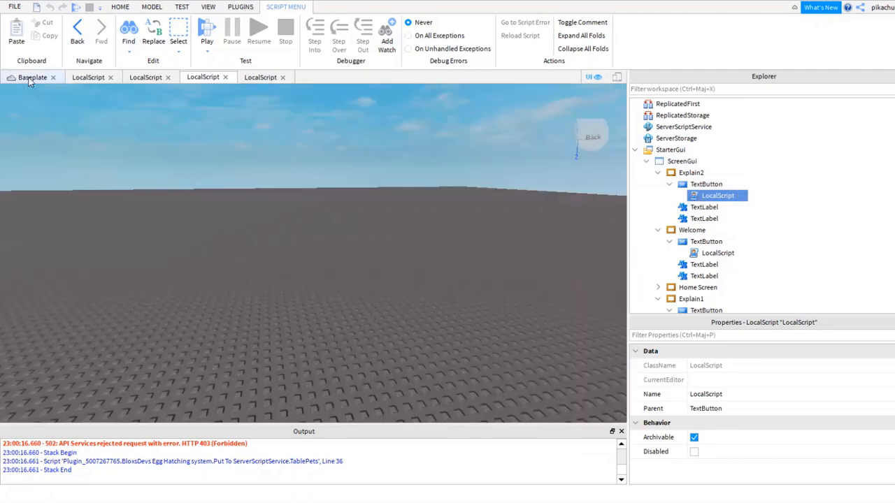
{"action": "left_click", "coordinate": [28, 79]}
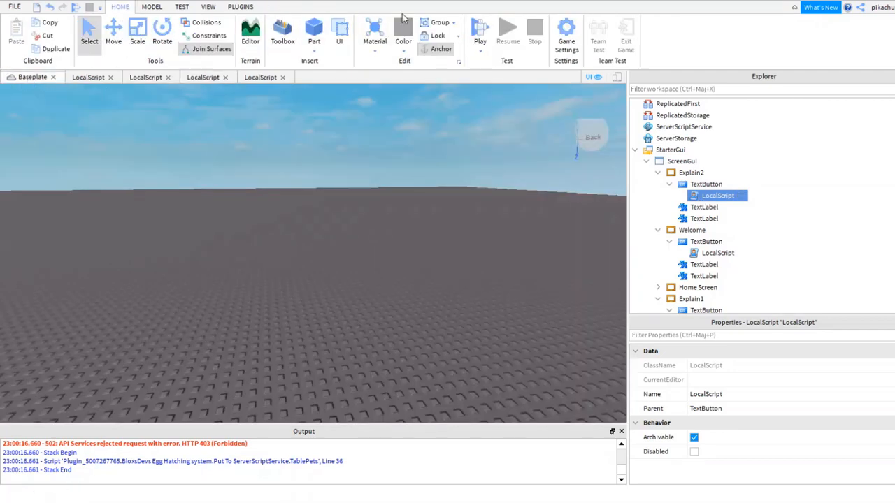
Playtest the game, activate the home screen's Play button, look around the character, and stop the test
{"action": "left_click", "coordinate": [484, 35]}
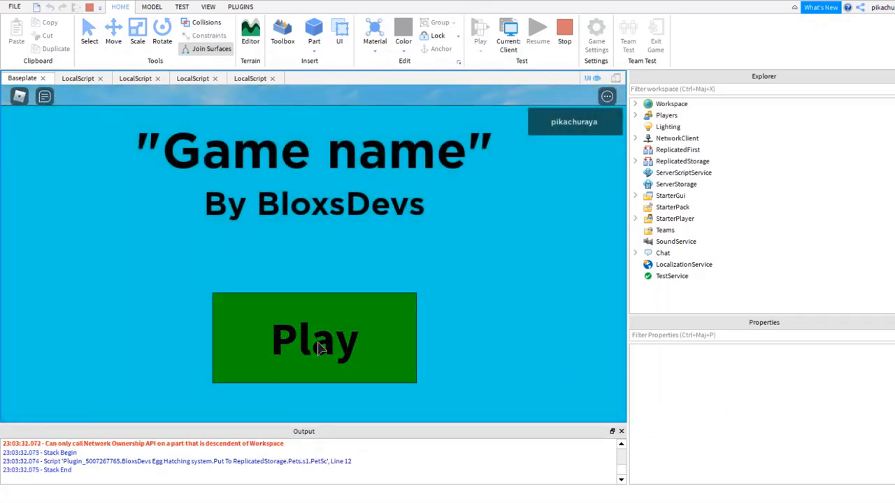
{"action": "left_click", "coordinate": [318, 349]}
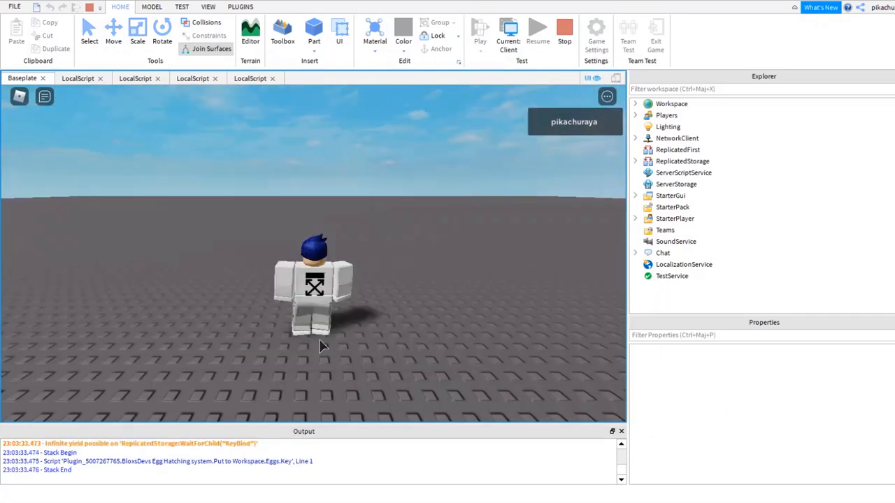
{"action": "left_click", "coordinate": [318, 342]}
{"action": "right_click_drag", "start_coordinate": [433, 204], "coordinate": [403, 202]}
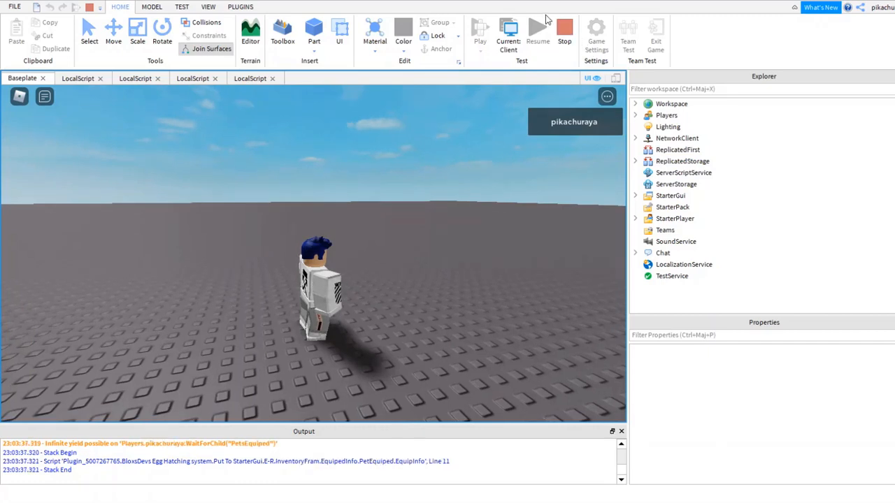
{"action": "left_click", "coordinate": [572, 41]}
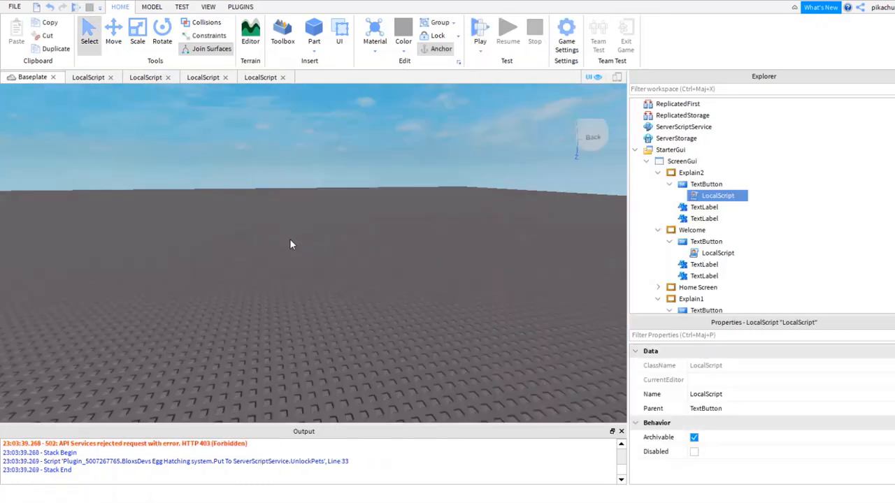
Turn on the Visible property of the Explain2 frame
{"action": "left_click", "coordinate": [691, 173]}
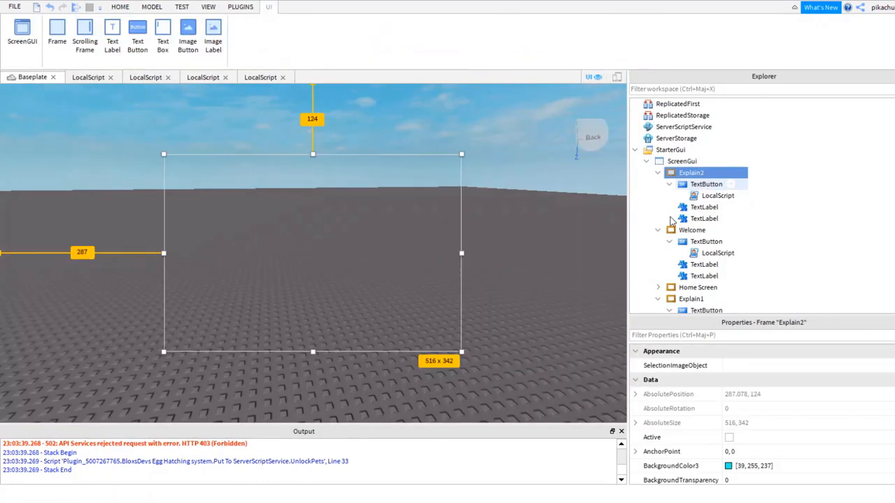
{"action": "left_click", "coordinate": [660, 334]}
{"action": "type", "text": "visi"}
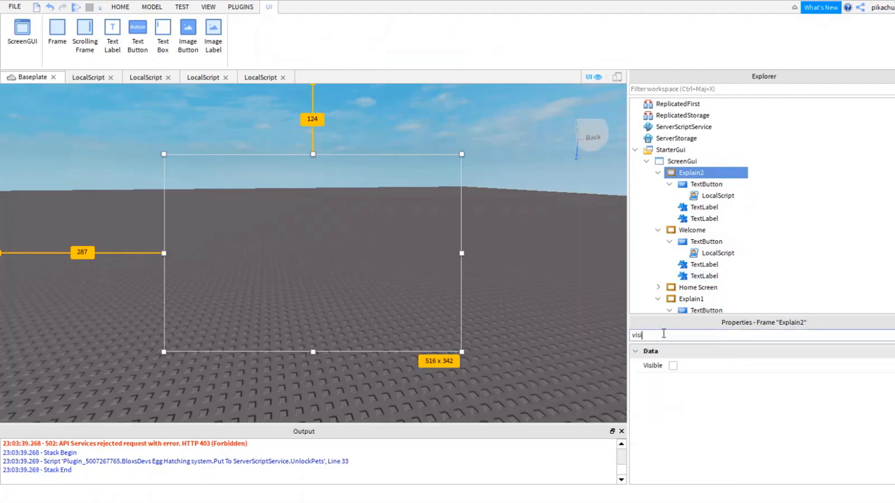
{"action": "left_click", "coordinate": [672, 365]}
Change the text of the title label in the Explain2 frame to "Enjoying?"
{"action": "left_click", "coordinate": [343, 186]}
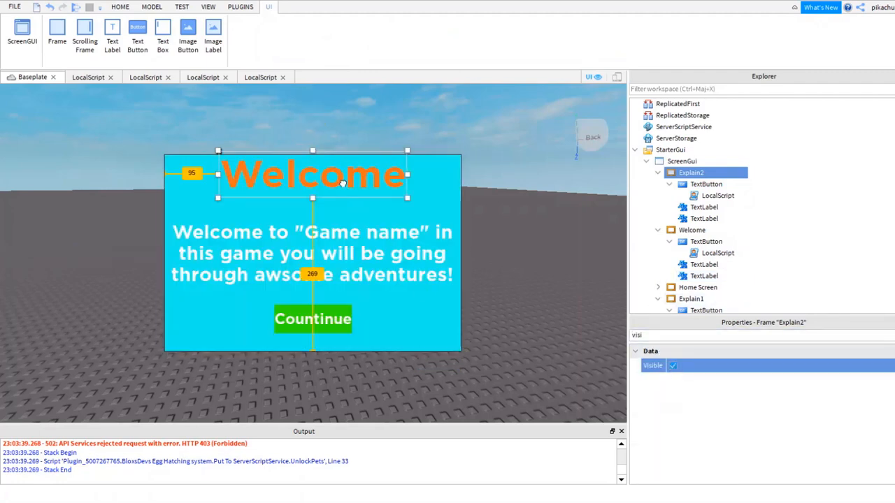
{"action": "left_click", "coordinate": [699, 336]}
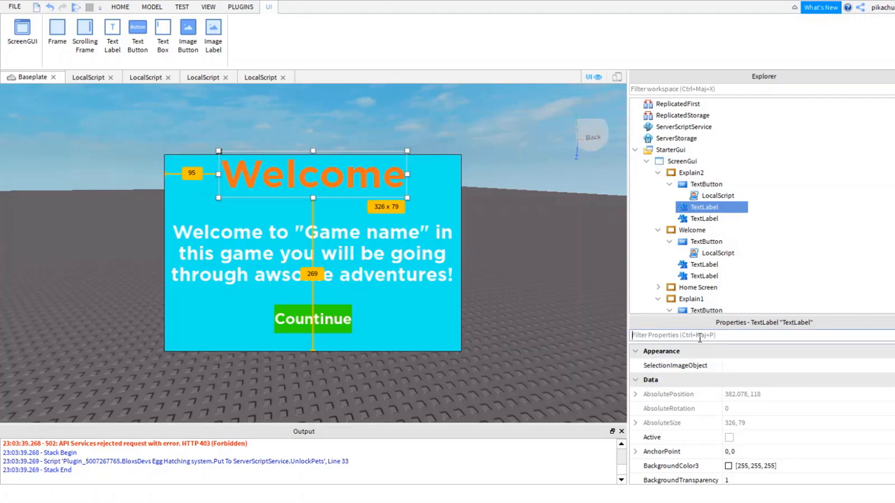
{"action": "type", "text": "text"}
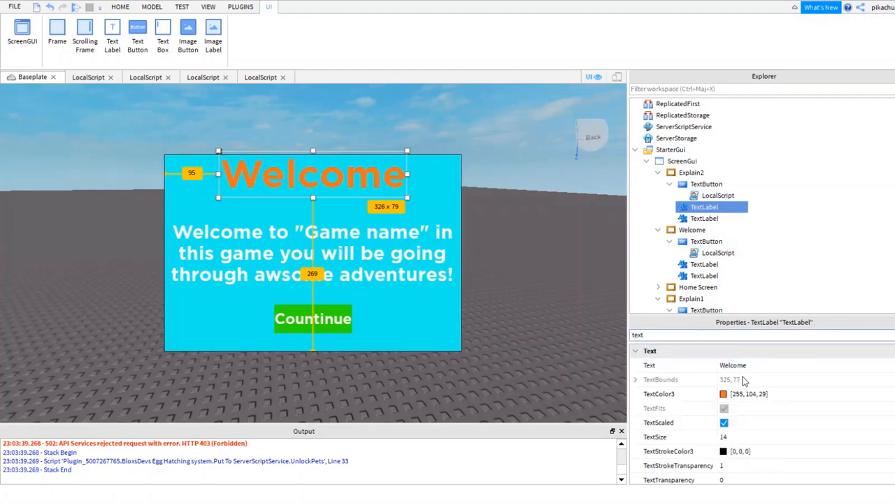
{"action": "left_click", "coordinate": [742, 368]}
{"action": "key", "text": "BackSpace"}
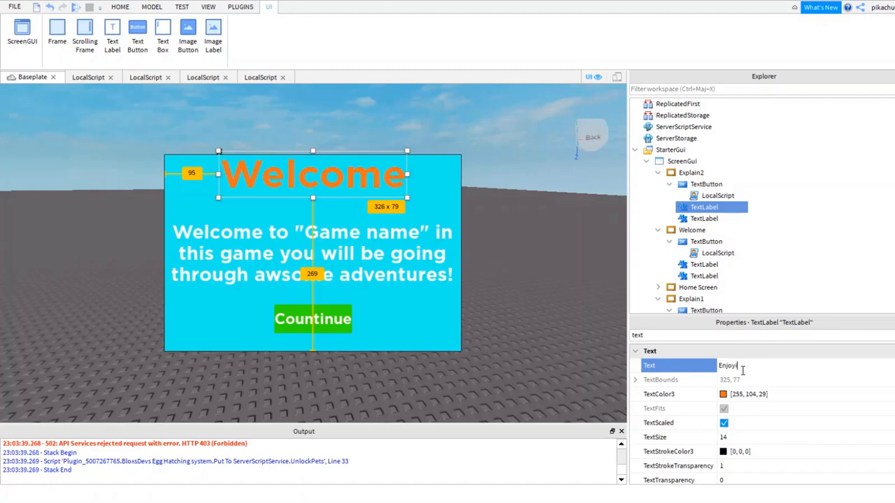
{"action": "key", "text": "Return"}
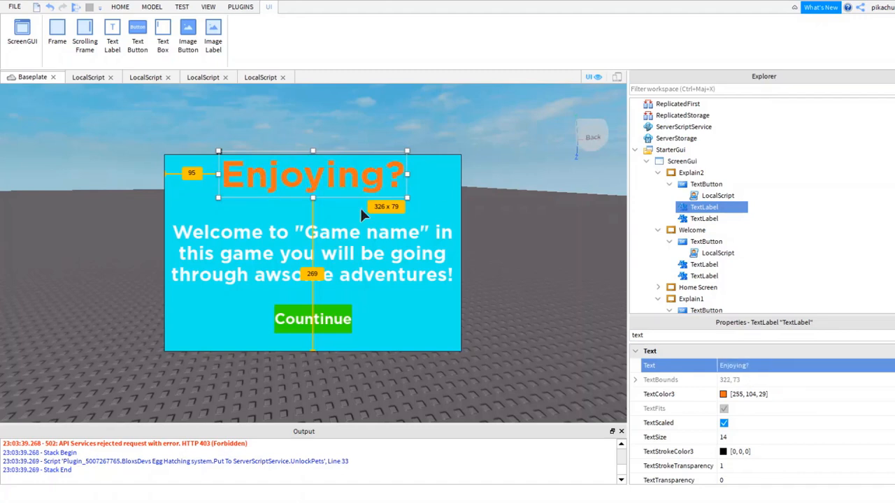
Set Explain2's body label to "make sure to leave a like tot the game if your enjoying!! that would be appreciated by the dvelopper"
{"action": "left_click", "coordinate": [367, 232]}
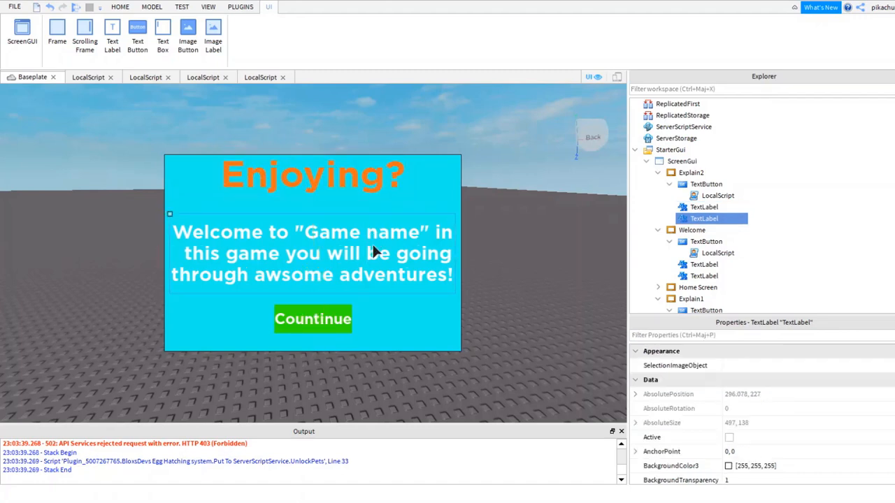
{"action": "double_click", "coordinate": [373, 242]}
{"action": "key", "text": "BackSpace"}
{"action": "type", "text": "make s"}
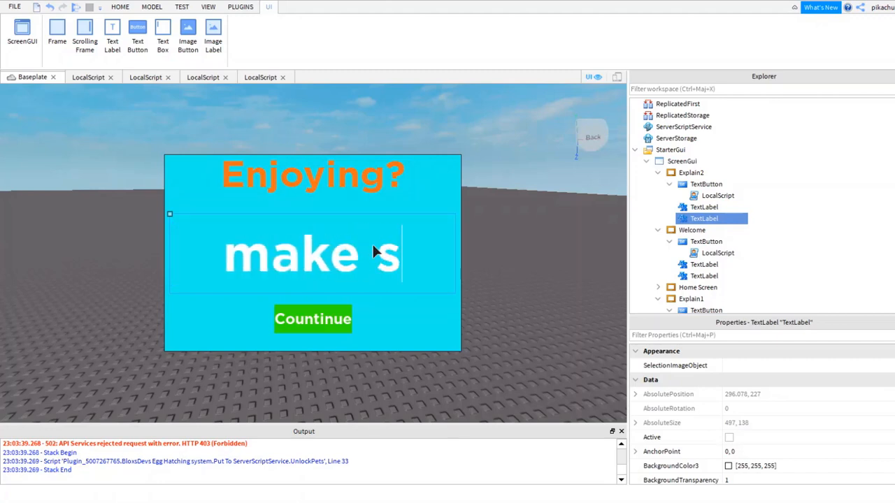
{"action": "type", "text": "ure to lea"}
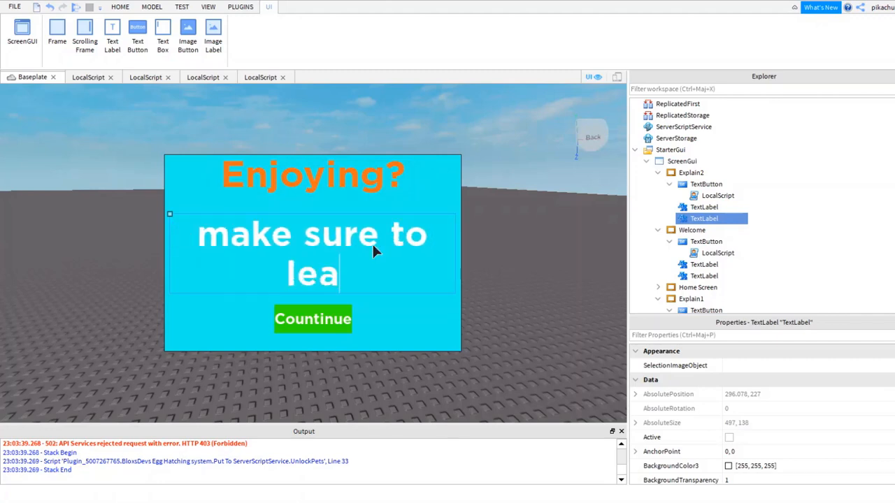
{"action": "type", "text": "ve a like"}
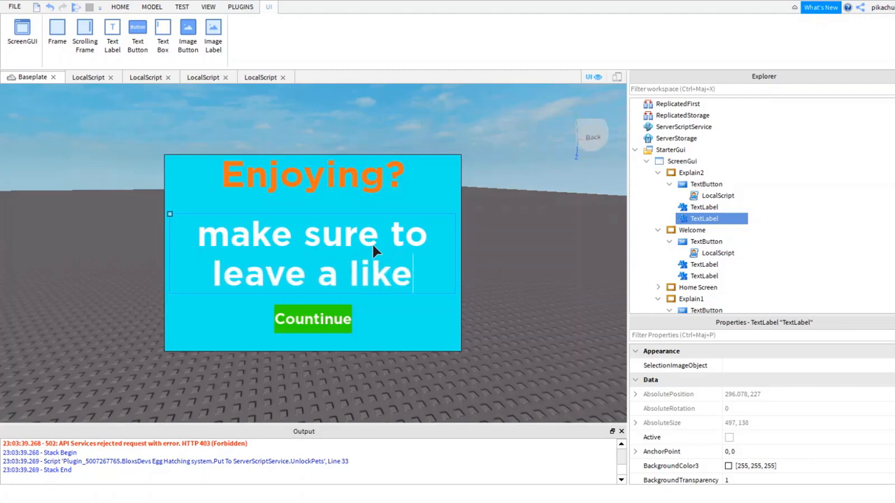
{"action": "type", "text": " tot the"}
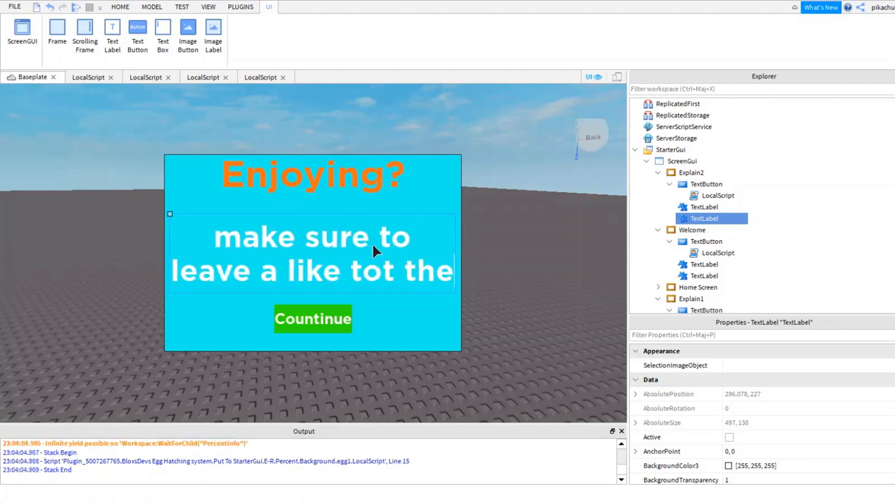
{"action": "type", "text": " game if"}
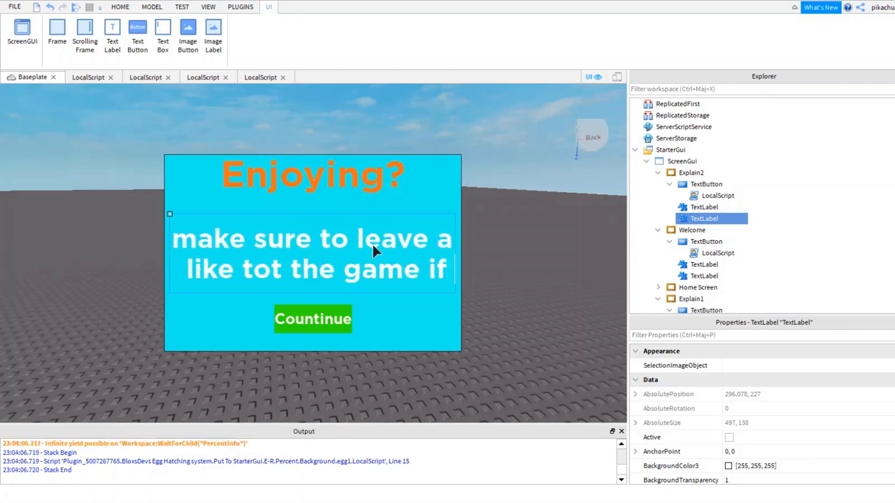
{"action": "type", "text": " your enjoying"}
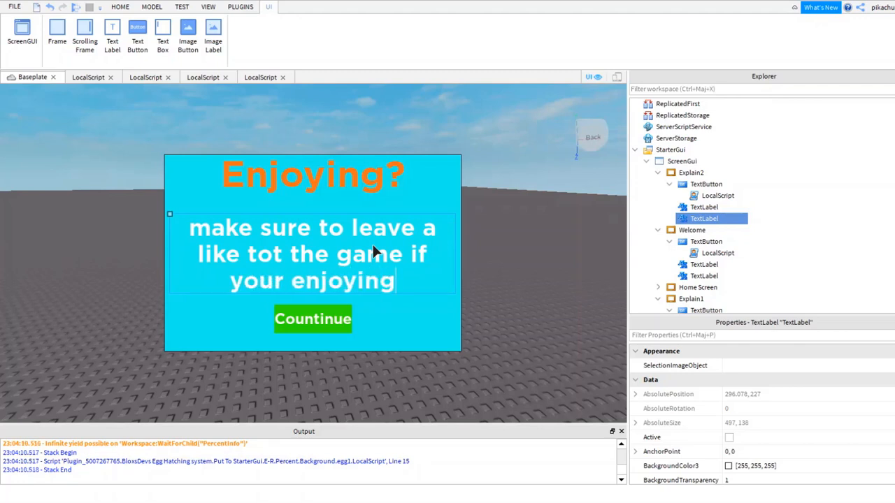
{"action": "type", "text": "!! that w"}
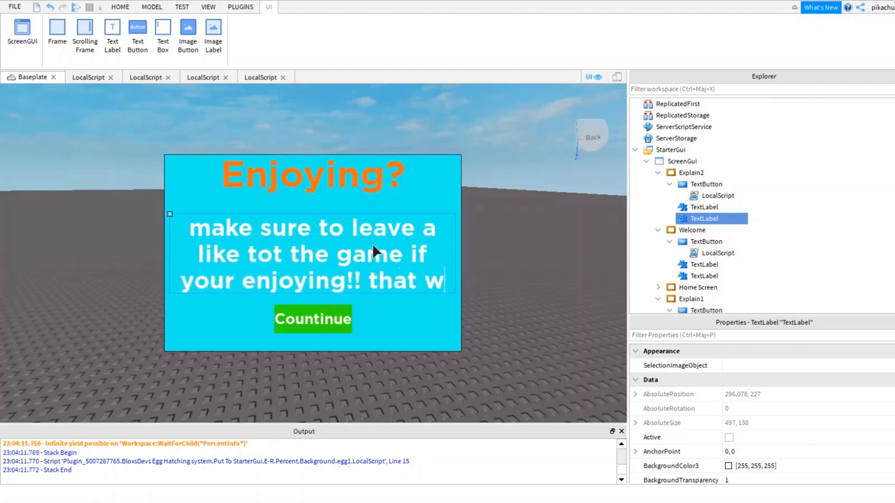
{"action": "type", "text": "ould be"}
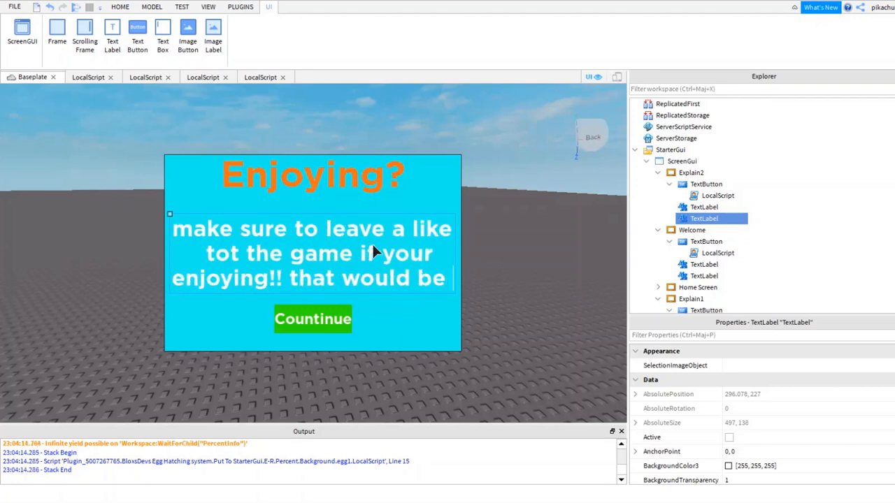
{"action": "type", "text": " apprec"}
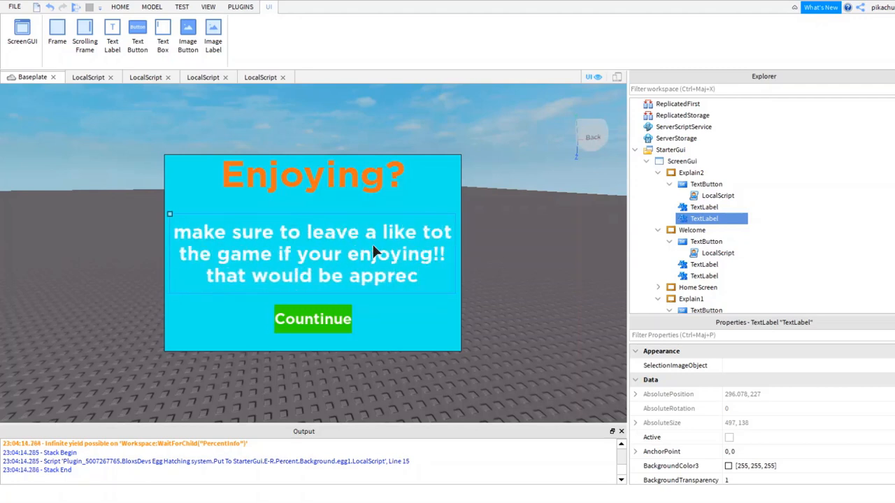
{"action": "type", "text": "iated b"}
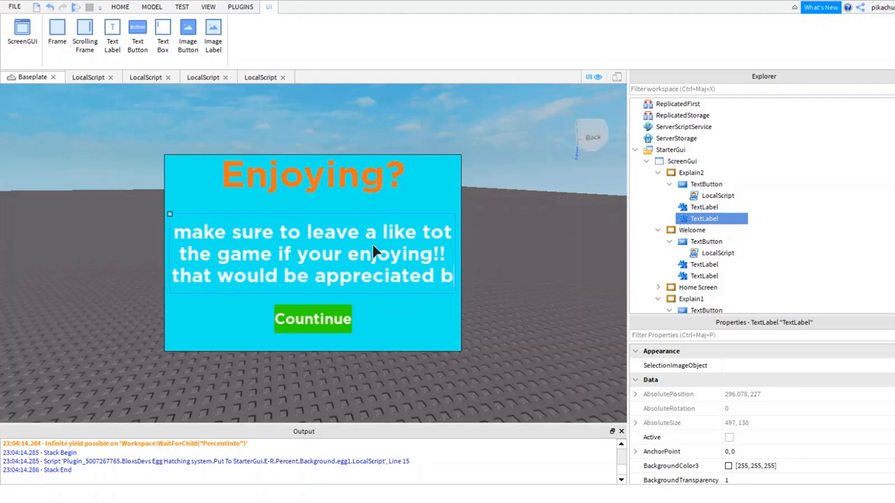
{"action": "type", "text": "y the dve"}
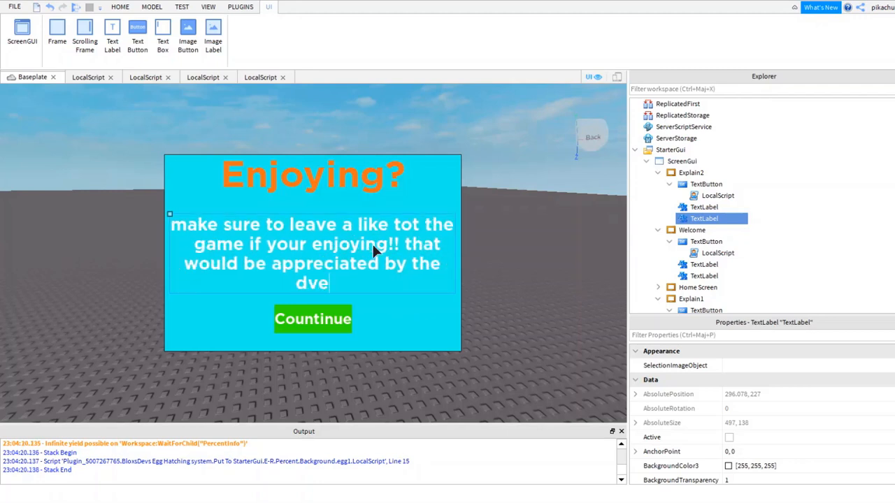
{"action": "type", "text": "lopper"}
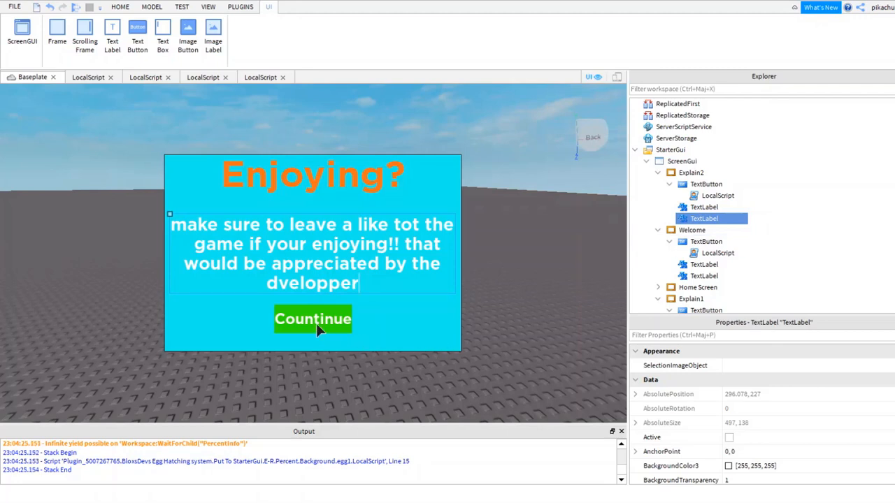
Change the text of the green button in the Explain2 frame to "Lets go!"
{"action": "left_click", "coordinate": [316, 325]}
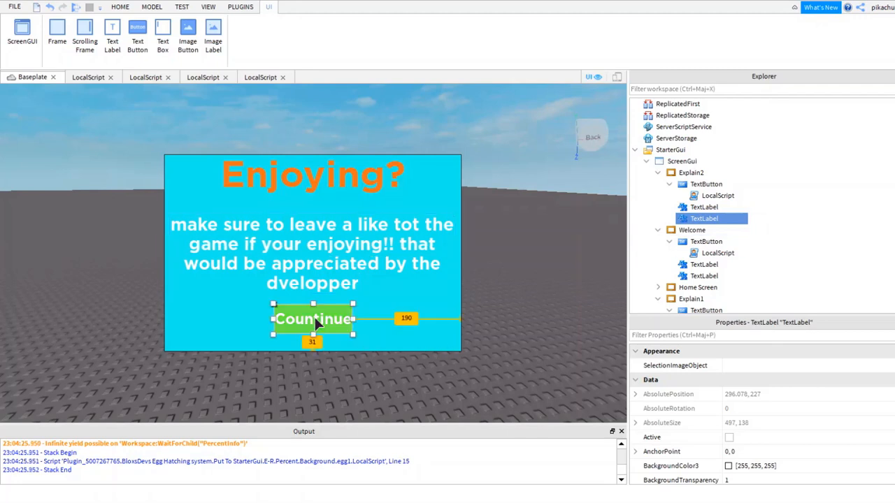
{"action": "left_click", "coordinate": [698, 335]}
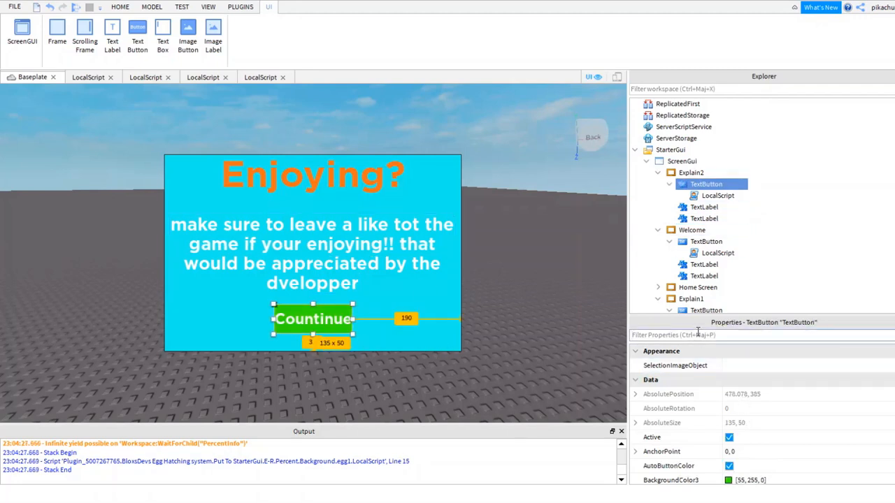
{"action": "type", "text": "text"}
{"action": "left_click", "coordinate": [753, 366]}
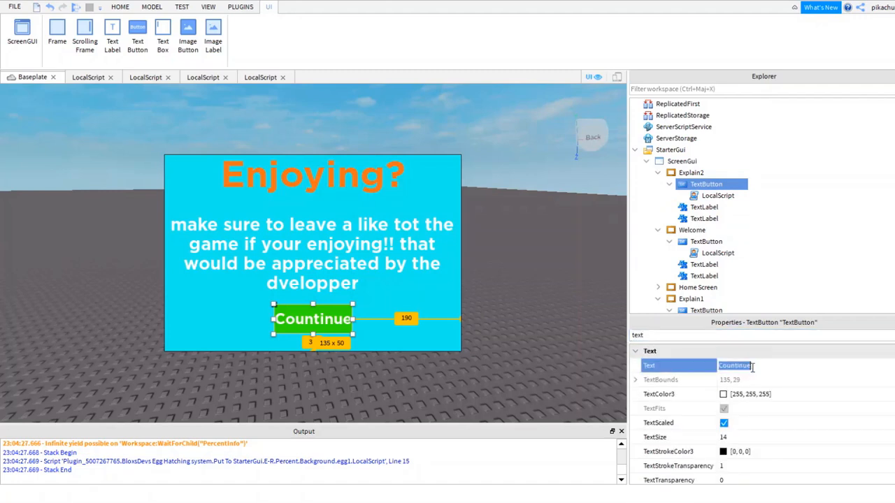
{"action": "type", "text": "Lets go!"}
{"action": "key", "text": "Return"}
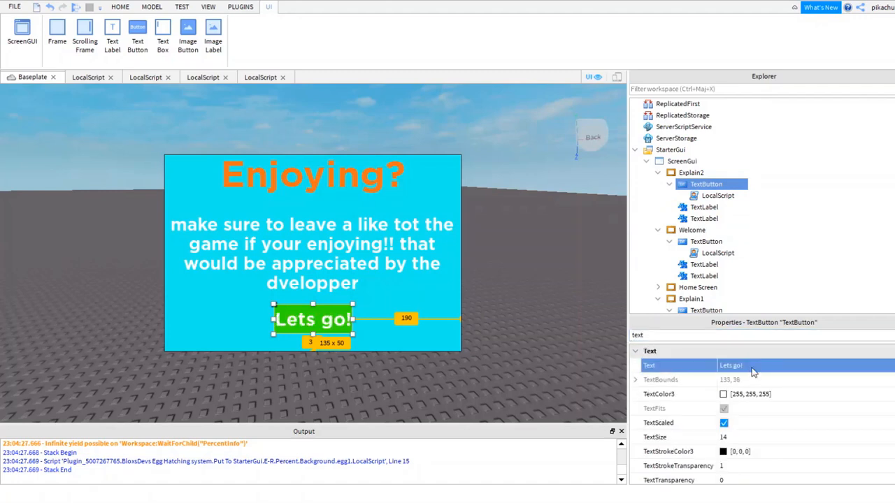
{"action": "left_click", "coordinate": [670, 185]}
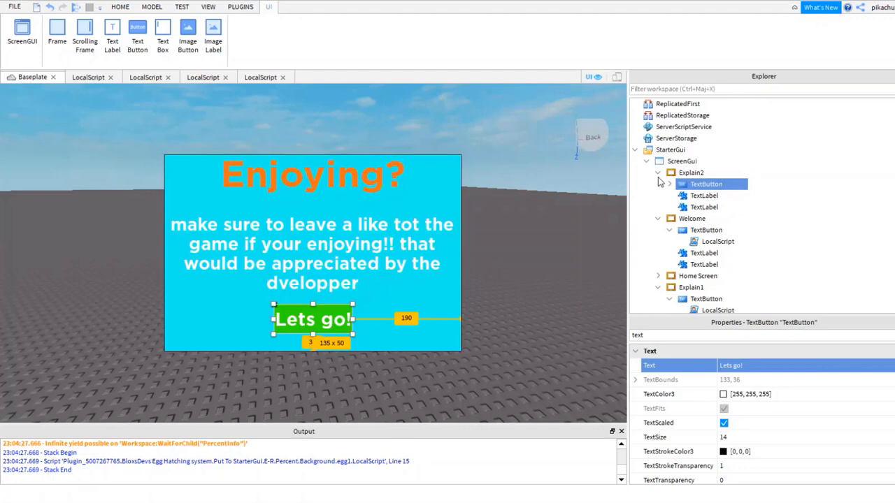
{"action": "left_click", "coordinate": [685, 197]}
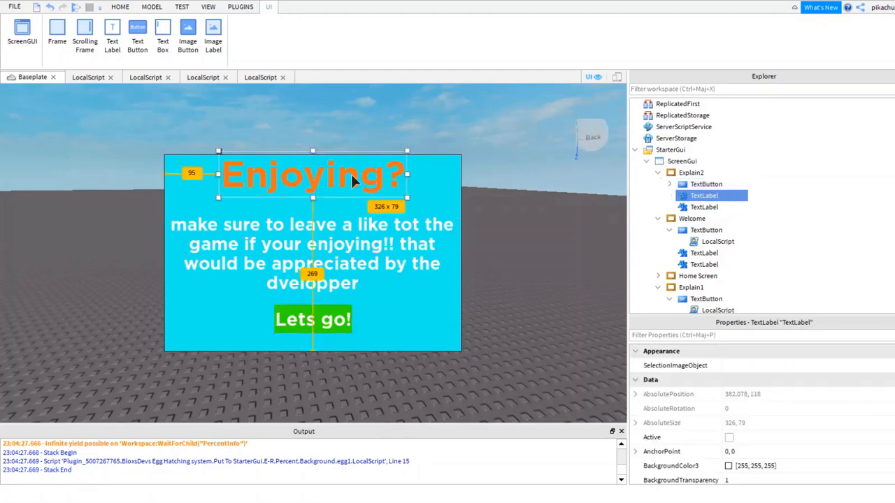
{"action": "left_click", "coordinate": [720, 336]}
{"action": "type", "text": "col"}
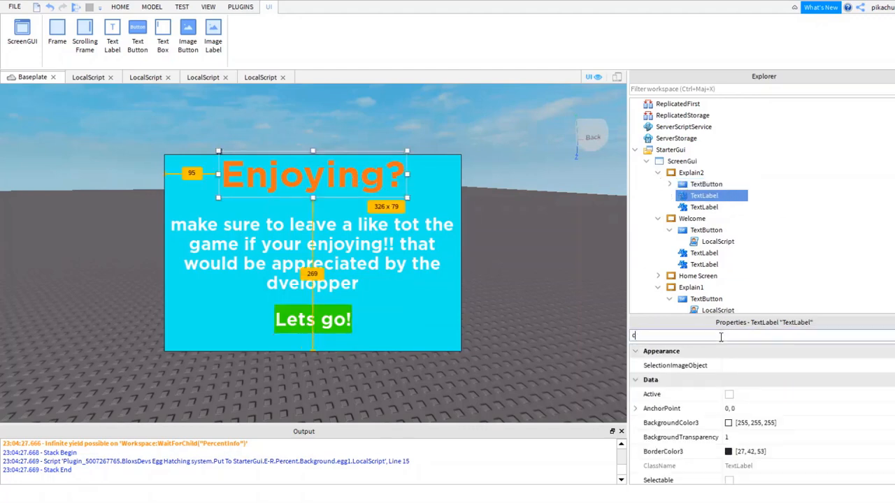
{"action": "key", "text": "BackSpace"}
{"action": "key", "text": "BackSpace"}
{"action": "key", "text": "BackSpace"}
{"action": "key", "text": "BackSpace"}
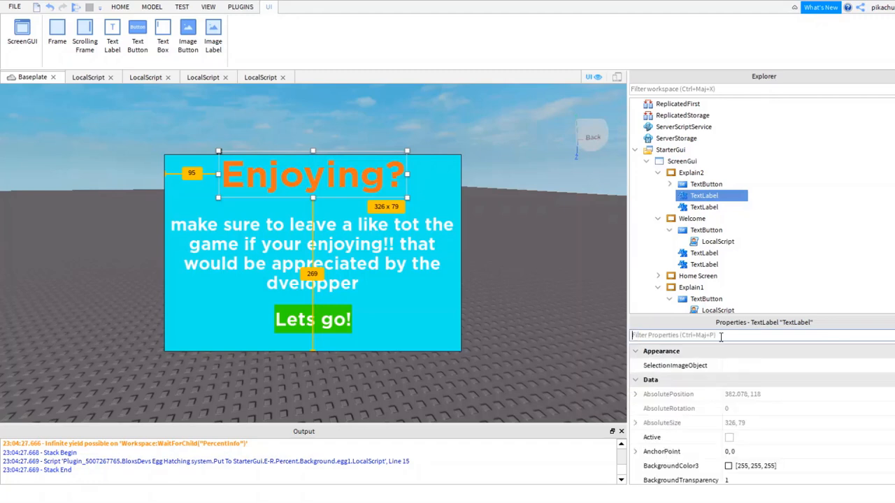
Turn off the Visible property of the Explain2 frame
{"action": "left_click", "coordinate": [658, 218]}
{"action": "left_click", "coordinate": [657, 173]}
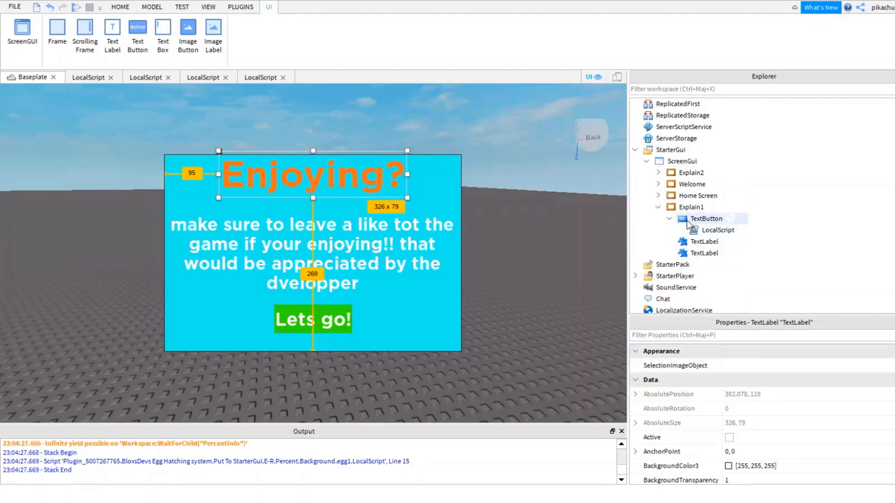
{"action": "left_click", "coordinate": [673, 174]}
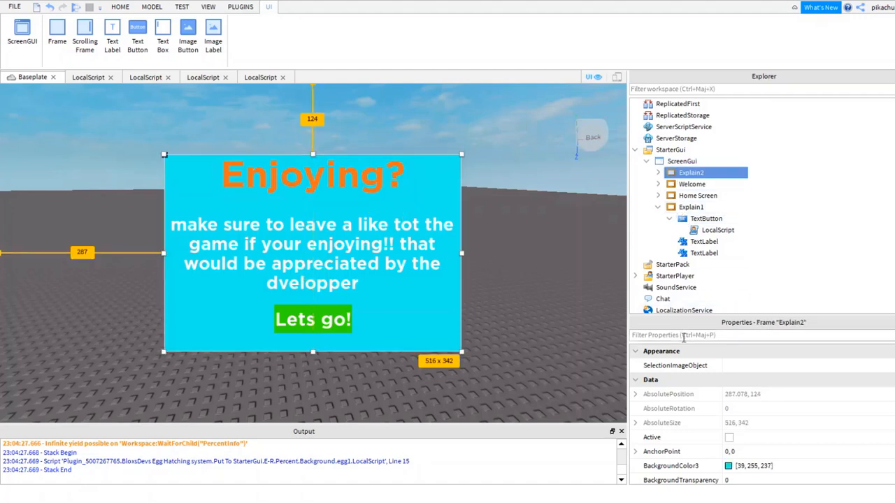
{"action": "left_click", "coordinate": [684, 335]}
{"action": "type", "text": "visi"}
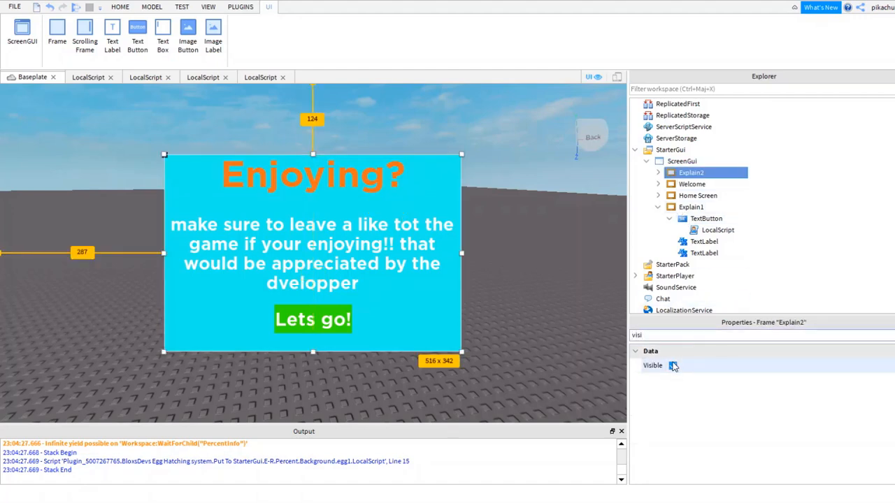
{"action": "left_click", "coordinate": [673, 366]}
Turn on the Visible property of the Explain1 frame
{"action": "left_click", "coordinate": [691, 207]}
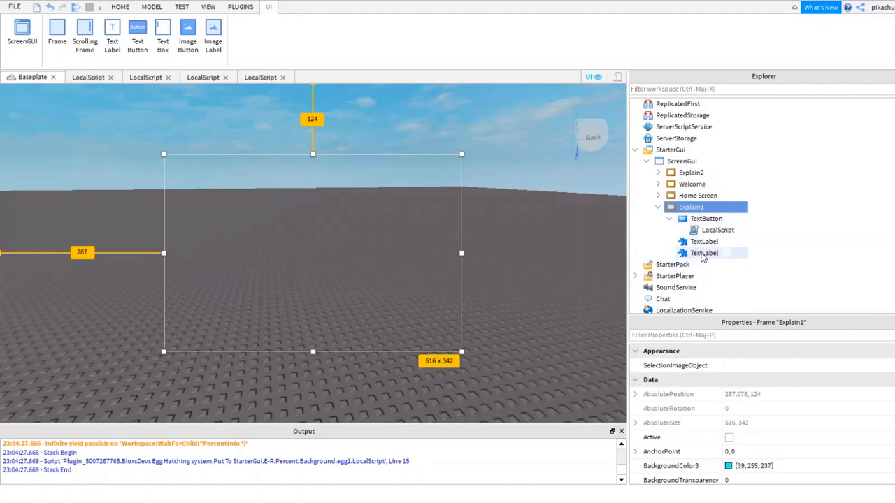
{"action": "left_click", "coordinate": [689, 336]}
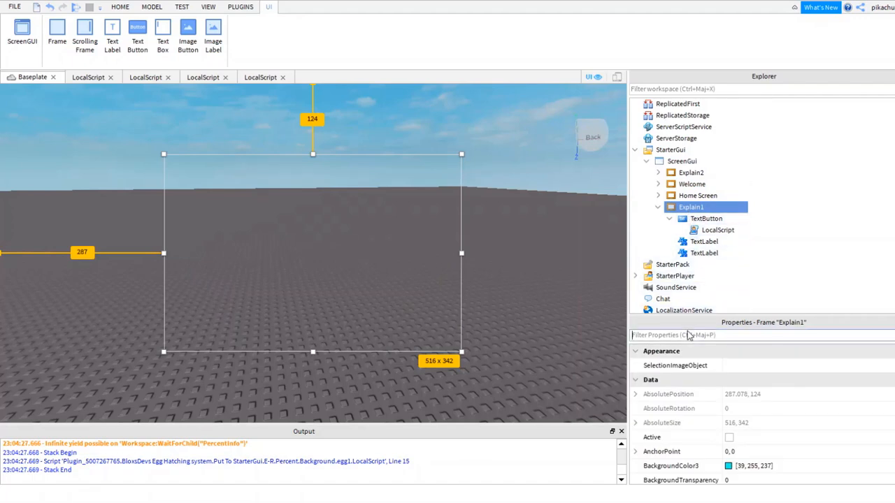
{"action": "type", "text": "visi"}
{"action": "left_click", "coordinate": [672, 367]}
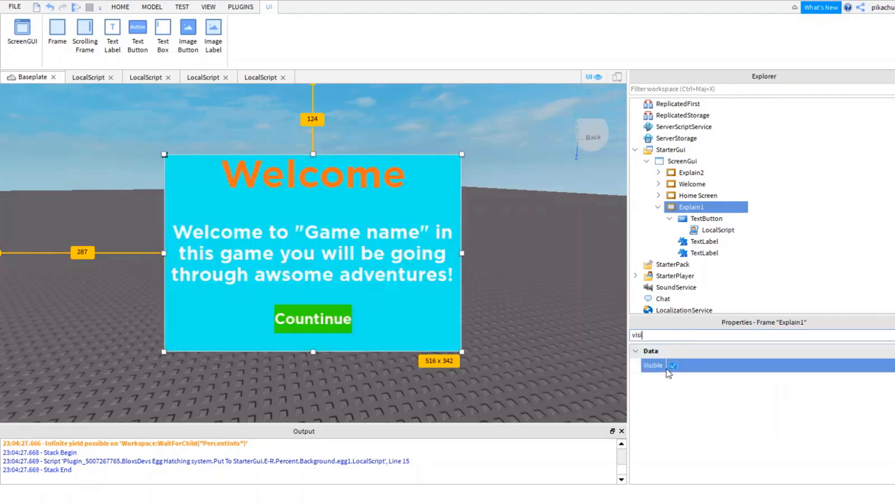
Change the text of the title label in the Explain1 frame to "How to Play?"
{"action": "left_click", "coordinate": [349, 180]}
{"action": "double_click", "coordinate": [350, 178]}
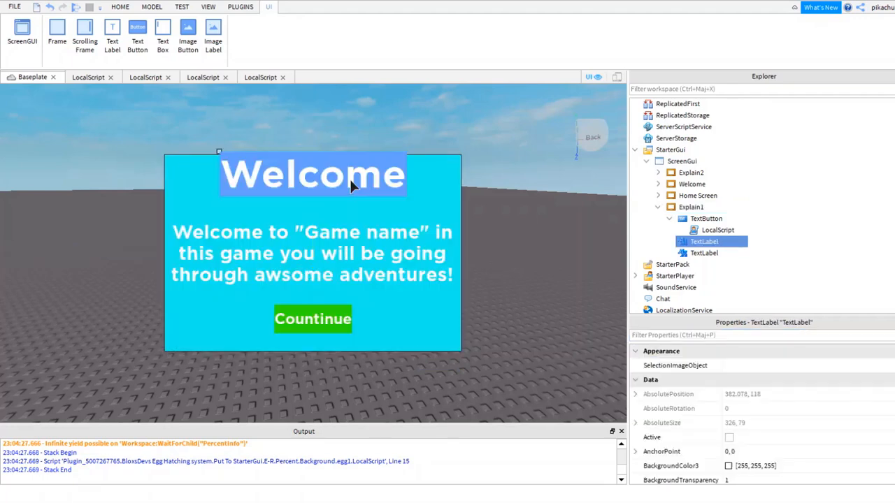
{"action": "key", "text": "BackSpace"}
{"action": "type", "text": "h"}
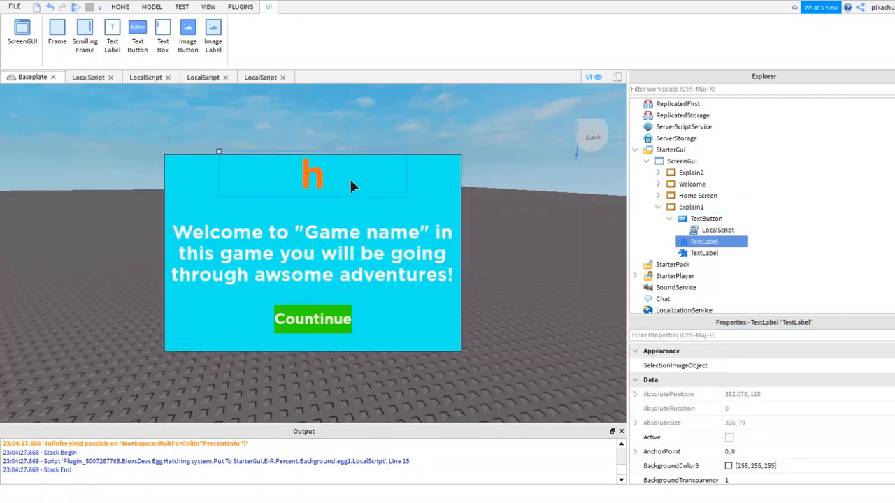
{"action": "key", "text": "BackSpace"}
{"action": "type", "text": "Hpw"}
{"action": "key", "text": "BackSpace"}
{"action": "key", "text": "BackSpace"}
{"action": "type", "text": "ow to Play?"}
Replace Explain1's body text with "Its Is really simple go to the wild and explore find clues and resolve mysteries"
{"action": "left_click", "coordinate": [272, 257]}
{"action": "double_click", "coordinate": [271, 257]}
{"action": "key", "text": "BackSpace"}
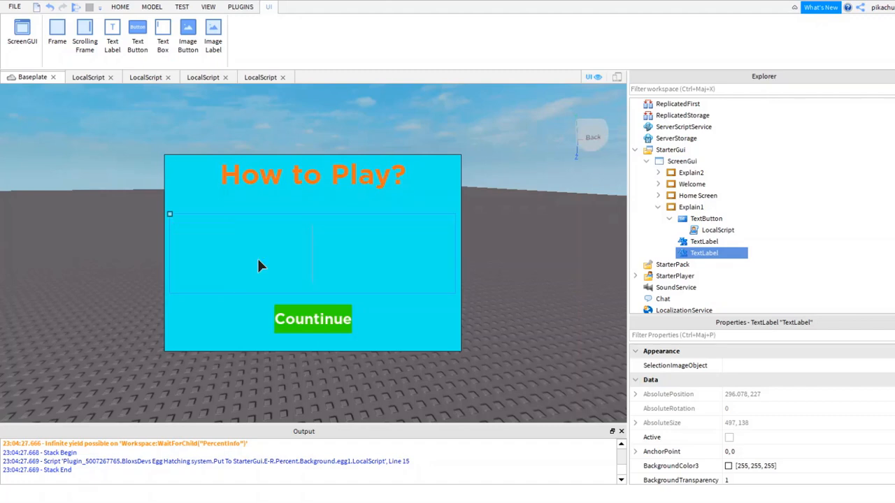
{"action": "type", "text": "Its Is really d"}
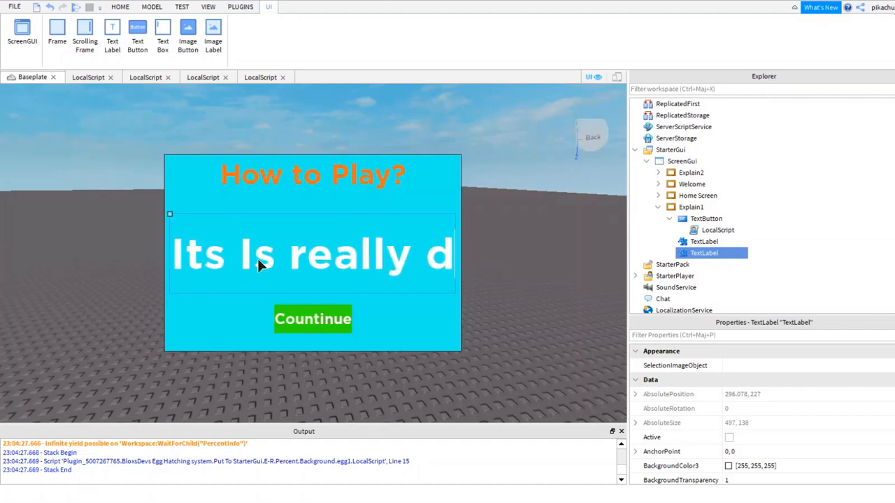
{"action": "key", "text": "BackSpace"}
{"action": "type", "text": "simpl"}
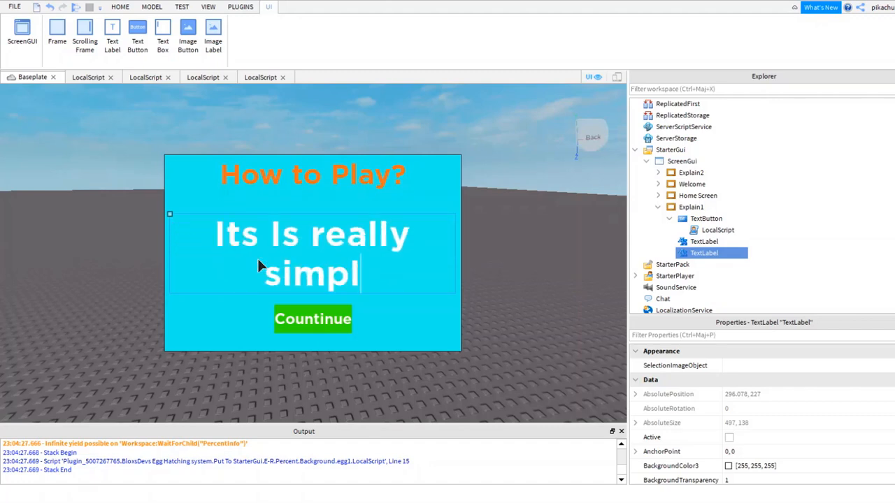
{"action": "type", "text": "e go to the"}
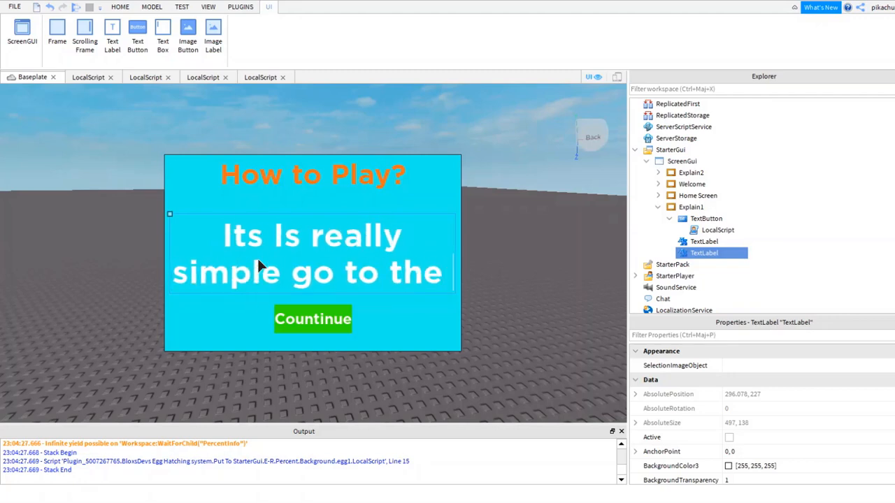
{"action": "type", "text": " wild and"}
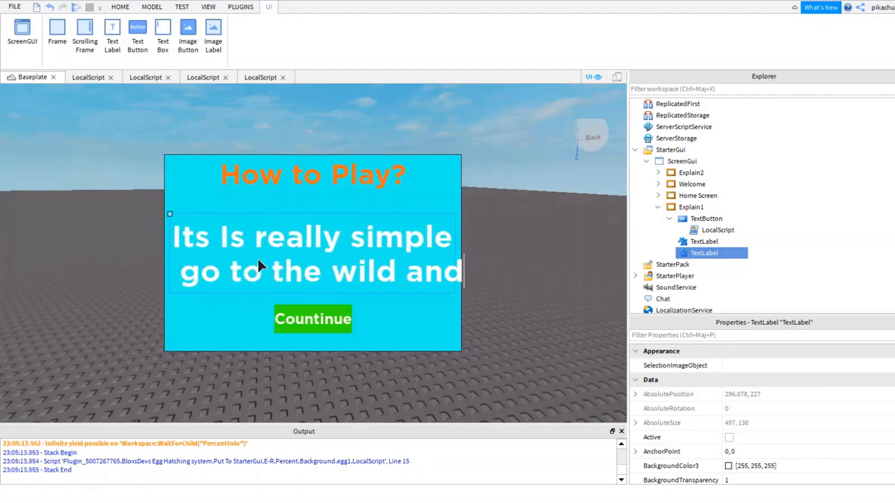
{"action": "type", "text": " explore find"}
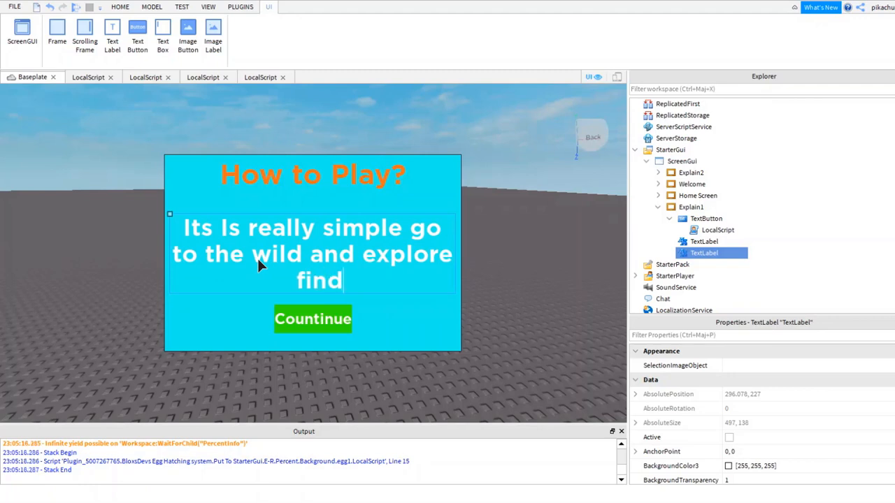
{"action": "type", "text": " clues a"}
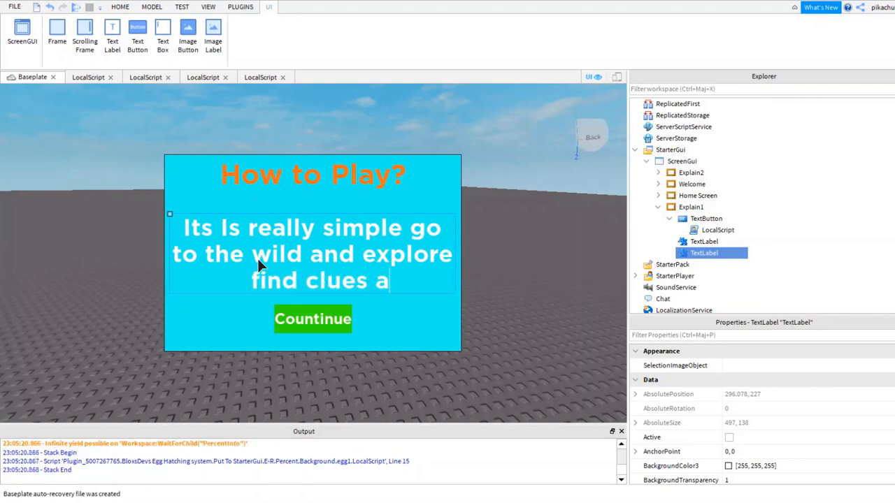
{"action": "type", "text": "nd resolve"}
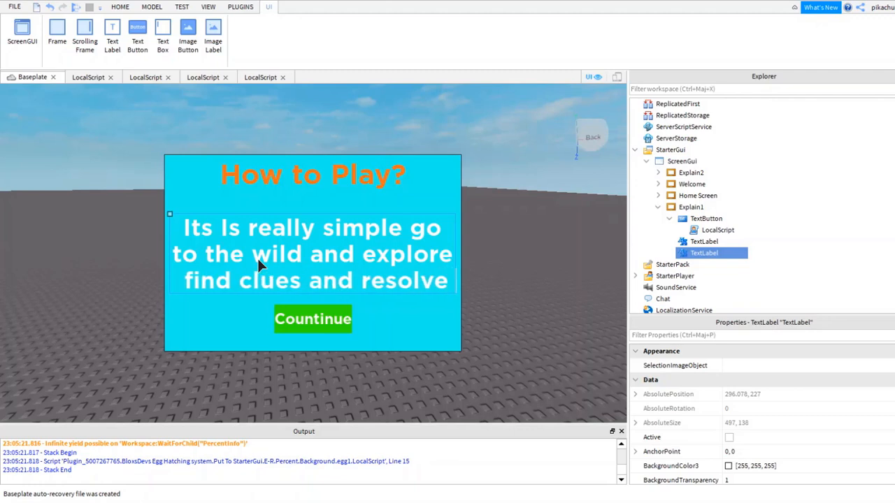
{"action": "type", "text": " mysteries"}
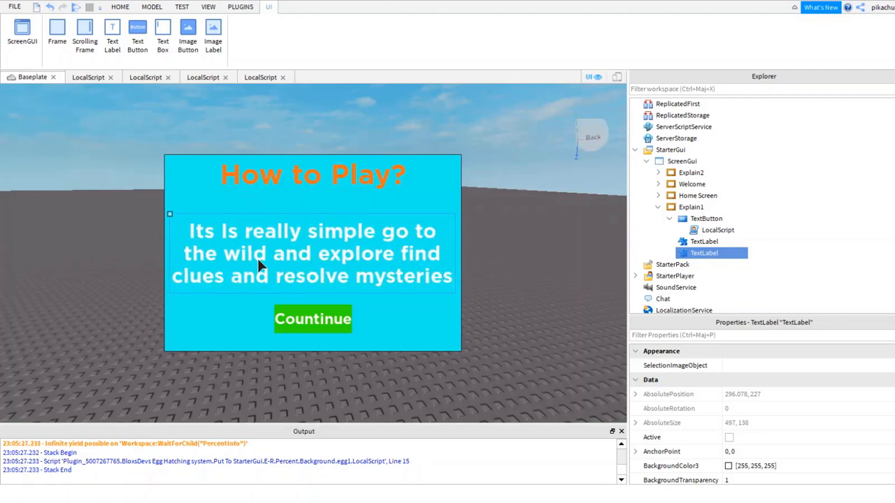
{"action": "type", "text": " ro"}
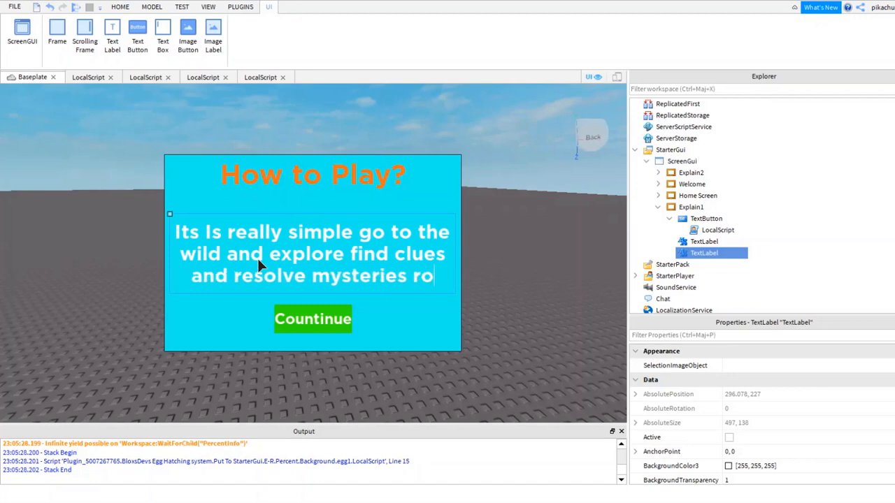
{"action": "key", "text": "BackSpace"}
{"action": "key", "text": "BackSpace"}
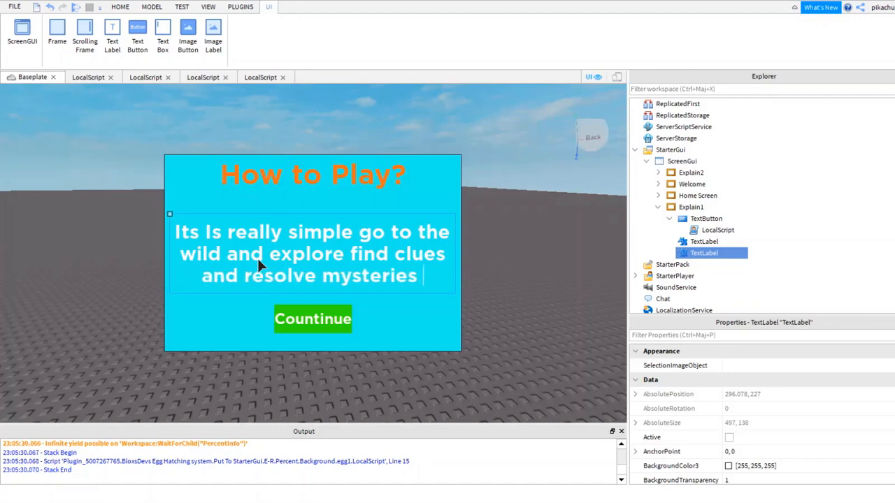
Replace the body text in the Explain1 frame with "Put How to Play here"
{"action": "key", "text": "ctrl+a"}
{"action": "key", "text": "BackSpace"}
{"action": "type", "text": "Put H"}
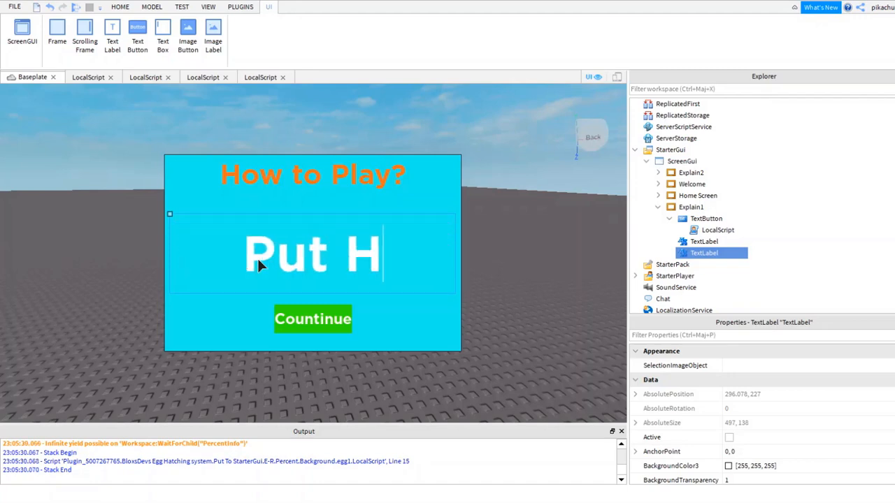
{"action": "type", "text": "ow to Play "}
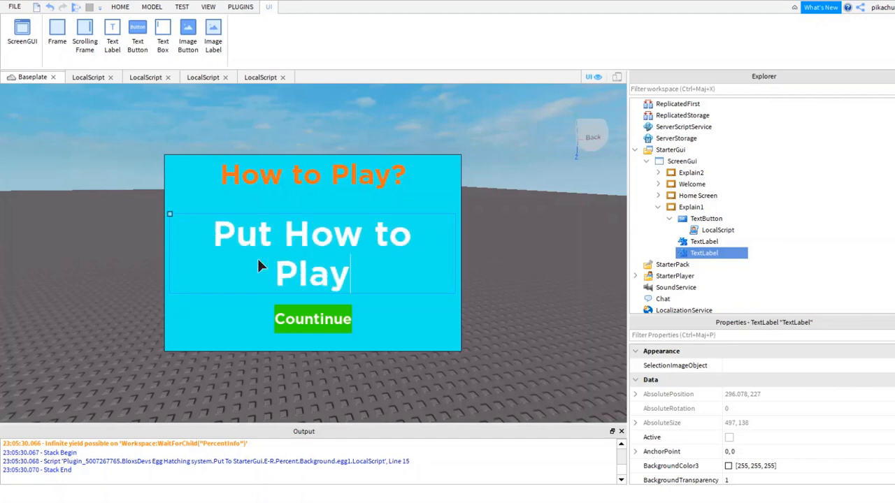
{"action": "type", "text": "here"}
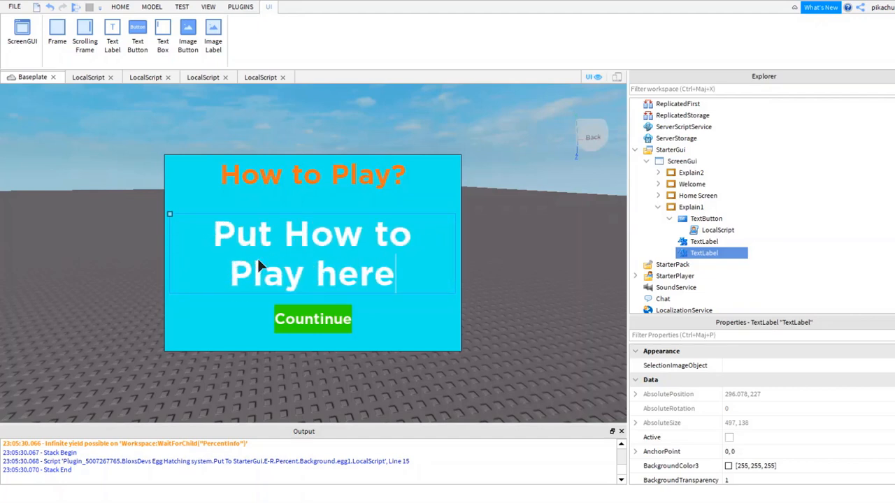
Replace Explain1's body text with "Insert How to play your game here!", enclosed in quotation marks
{"action": "key", "text": "ctrl+a"}
{"action": "key", "text": "BackSpace"}
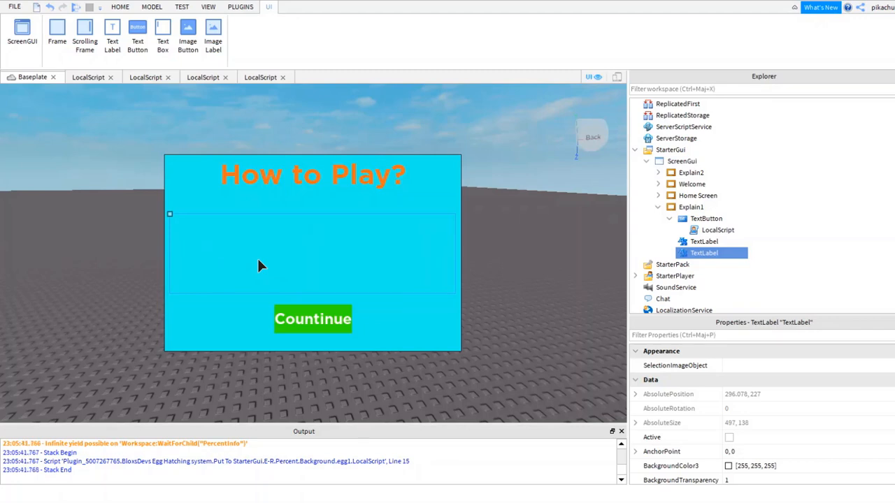
{"action": "type", "text": "\"\""}
{"action": "key", "text": "Left"}
{"action": "type", "text": "Ins"}
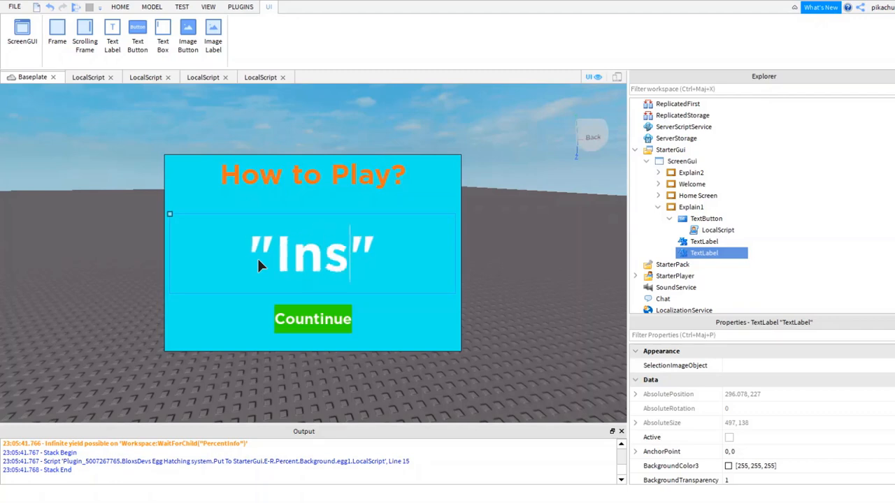
{"action": "type", "text": "ert Hw"}
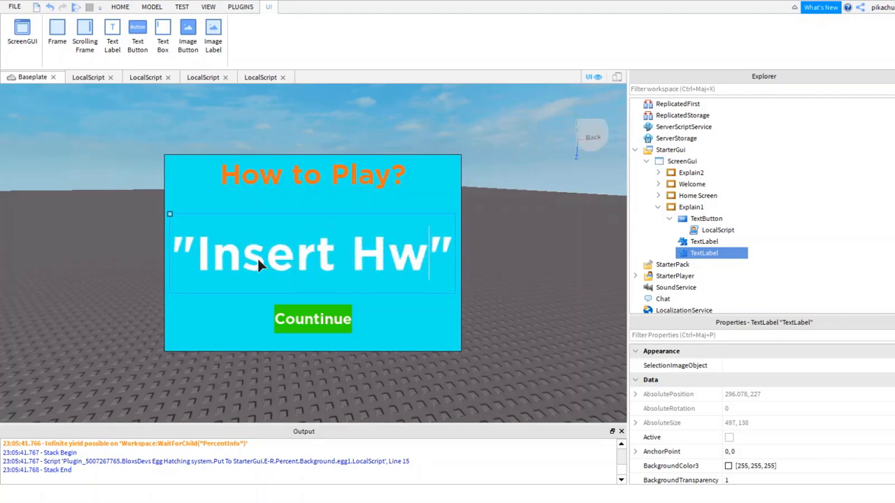
{"action": "key", "text": "BackSpace"}
{"action": "type", "text": "ow to pl"}
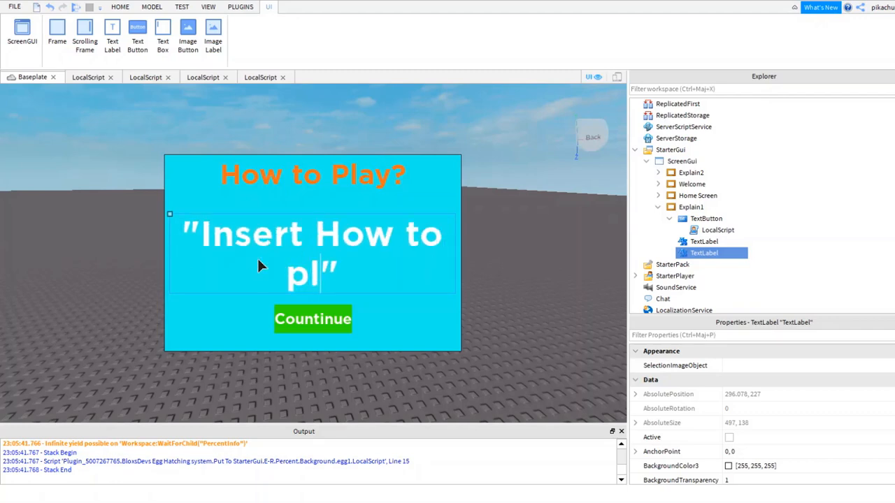
{"action": "type", "text": "ay your a"}
{"action": "key", "text": "BackSpace"}
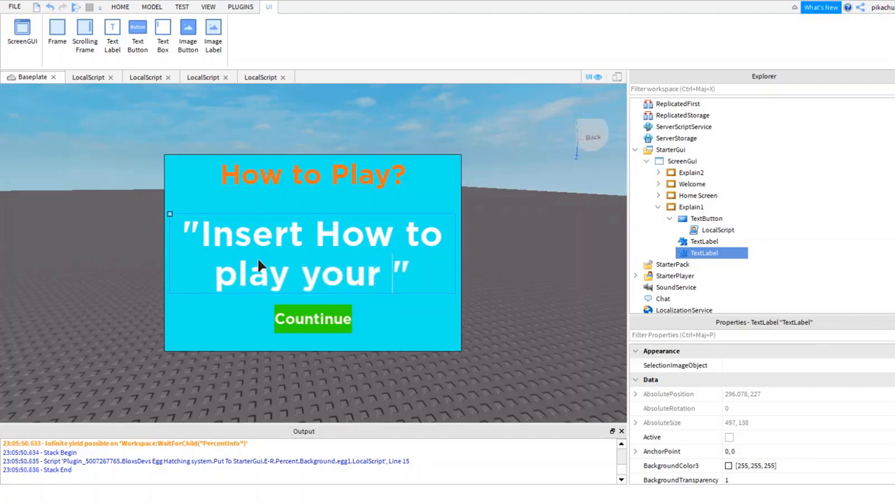
{"action": "type", "text": "game here!"}
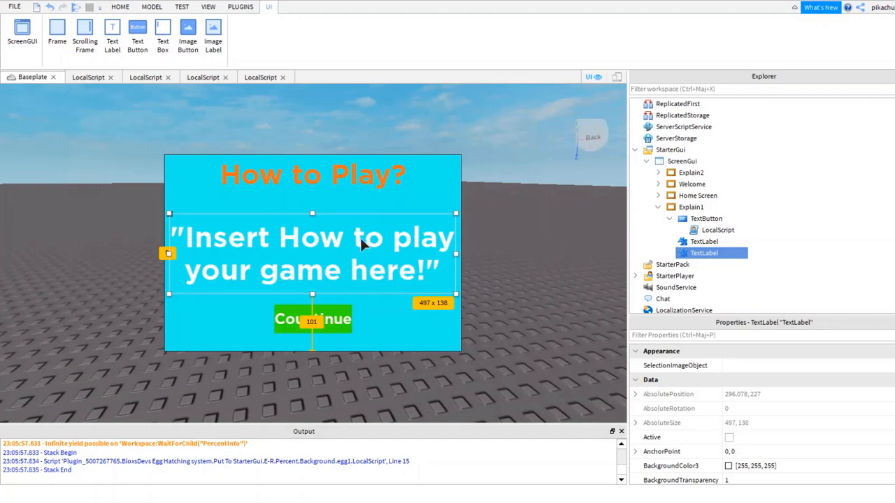
Set the Text property of Explain1's body label to "Insert Tutorial text Here", including the quotation marks
{"action": "left_click", "coordinate": [708, 336]}
{"action": "type", "text": "ye"}
{"action": "key", "text": "BackSpace"}
{"action": "key", "text": "BackSpace"}
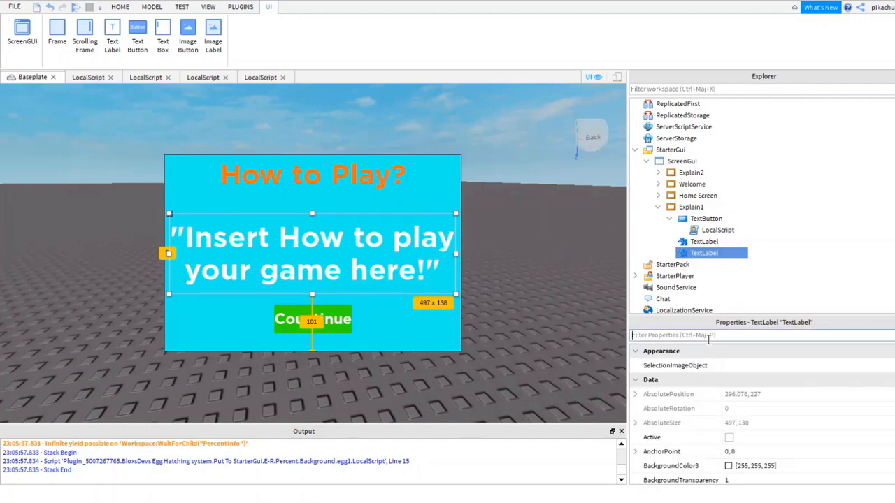
{"action": "type", "text": "text"}
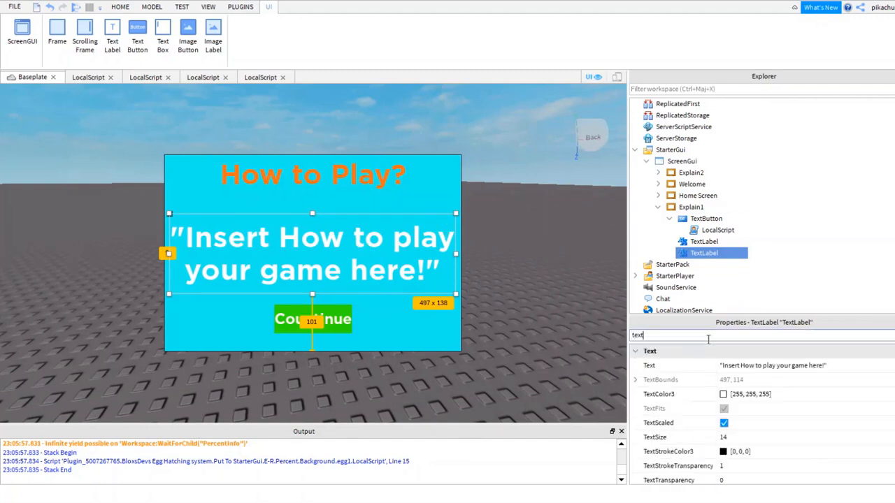
{"action": "left_click", "coordinate": [766, 365]}
{"action": "key", "text": "BackSpace"}
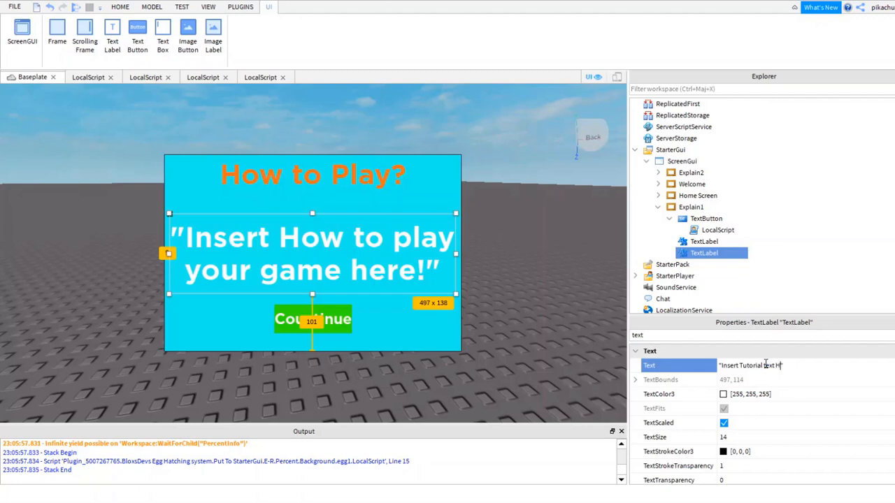
{"action": "key", "text": "Return"}
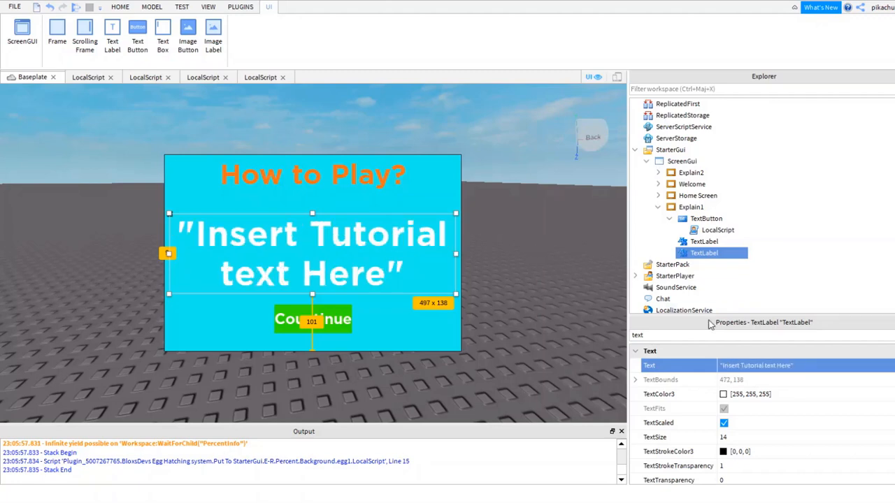
Append ":D" after the closing quotation mark of Explain1's body text
{"action": "left_click", "coordinate": [790, 372]}
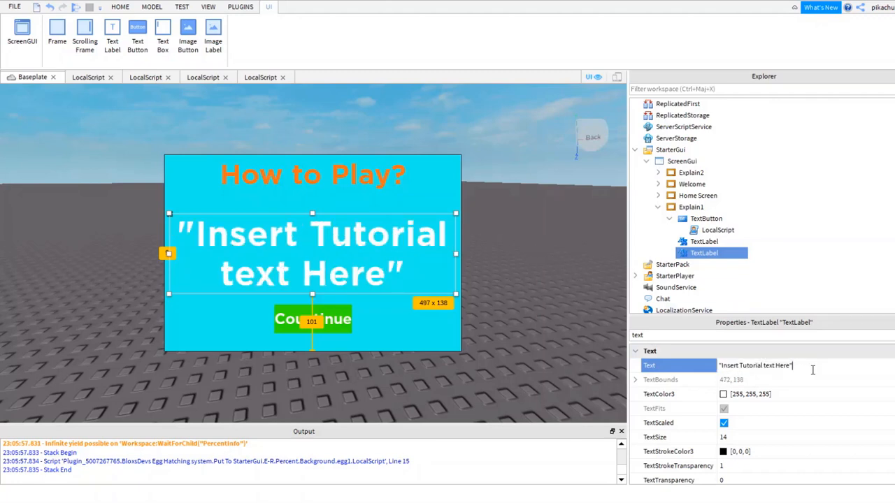
{"action": "type", "text": ":D"}
{"action": "key", "text": "Return"}
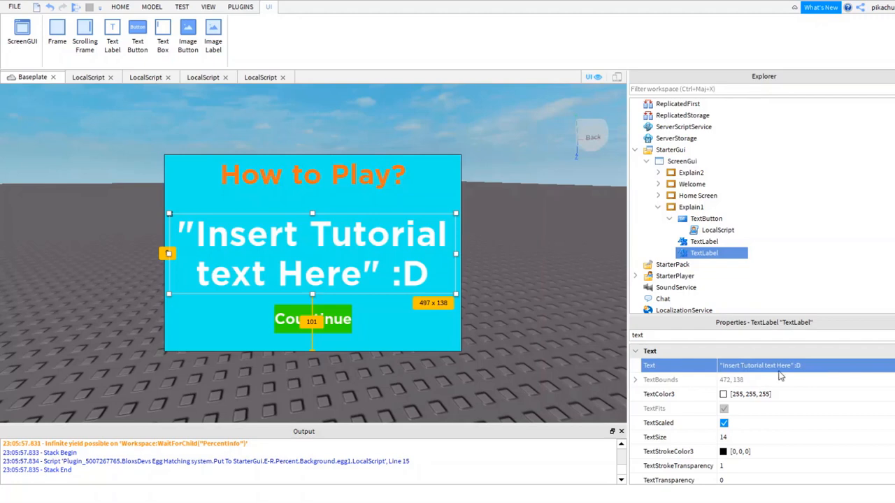
Remove the ":D" from the end of Explain1's body text
{"action": "left_click", "coordinate": [805, 365]}
{"action": "double_click", "coordinate": [805, 364]}
{"action": "key", "text": "BackSpace"}
{"action": "key", "text": "BackSpace"}
{"action": "key", "text": "Return"}
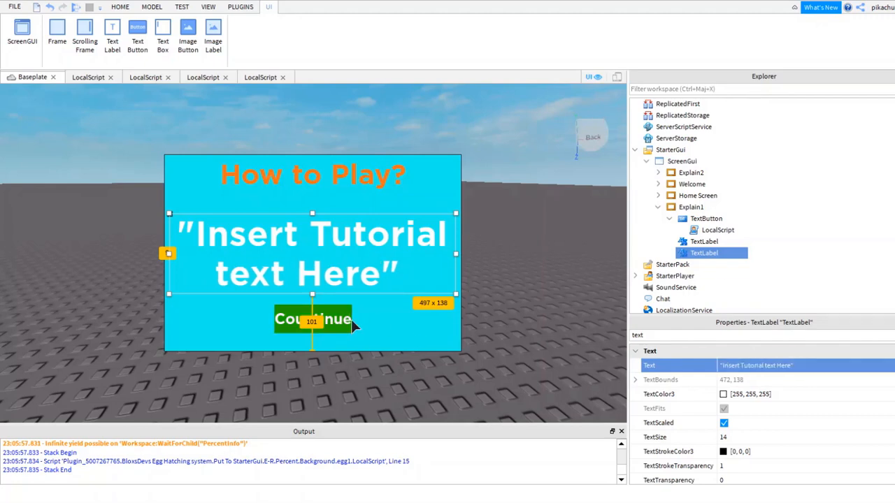
Collapse the Explain1 frame's contents in the Explorer and select the Explain1 frame itself
{"action": "left_click", "coordinate": [532, 389]}
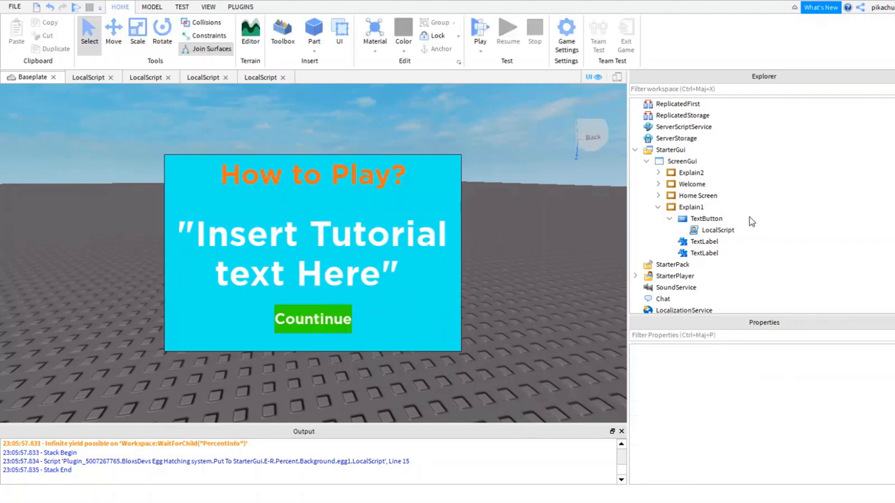
{"action": "left_click", "coordinate": [657, 207]}
{"action": "left_click", "coordinate": [682, 207]}
{"action": "left_click", "coordinate": [686, 230]}
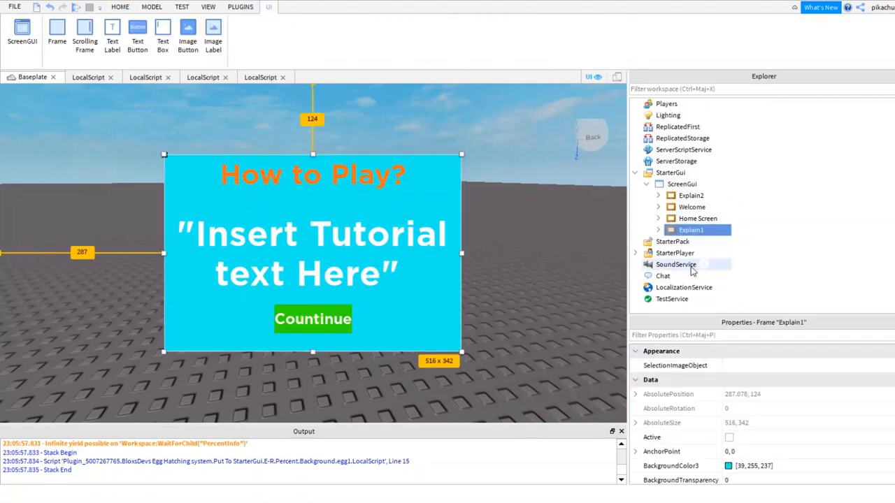
{"action": "left_click_drag", "start_coordinate": [688, 326], "coordinate": [691, 339]}
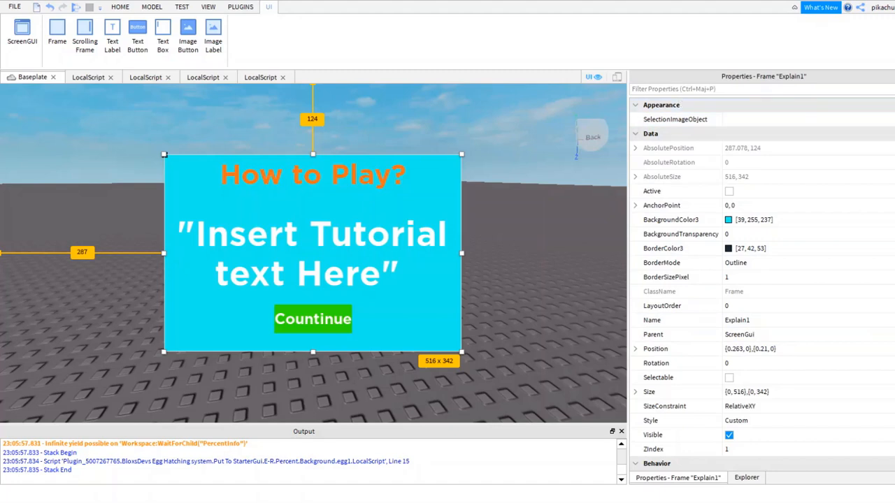
{"action": "left_click_drag", "start_coordinate": [813, 82], "coordinate": [802, 234]}
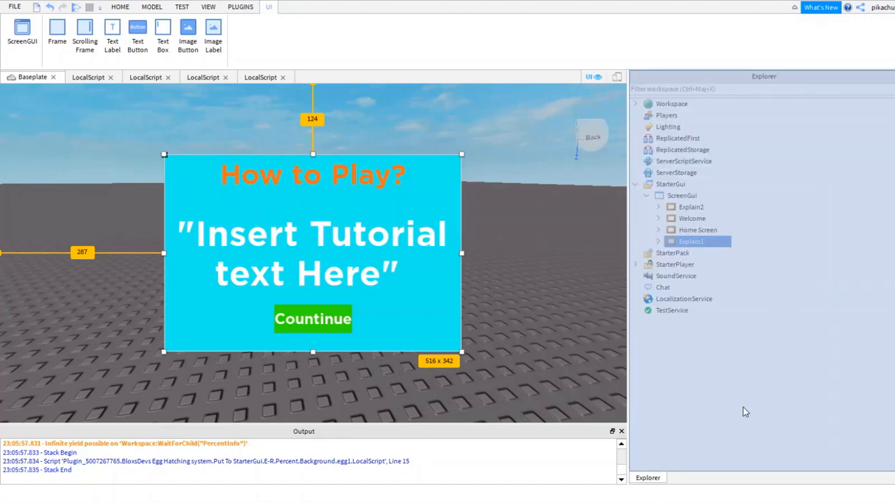
{"action": "left_click_drag", "start_coordinate": [745, 412], "coordinate": [799, 432]}
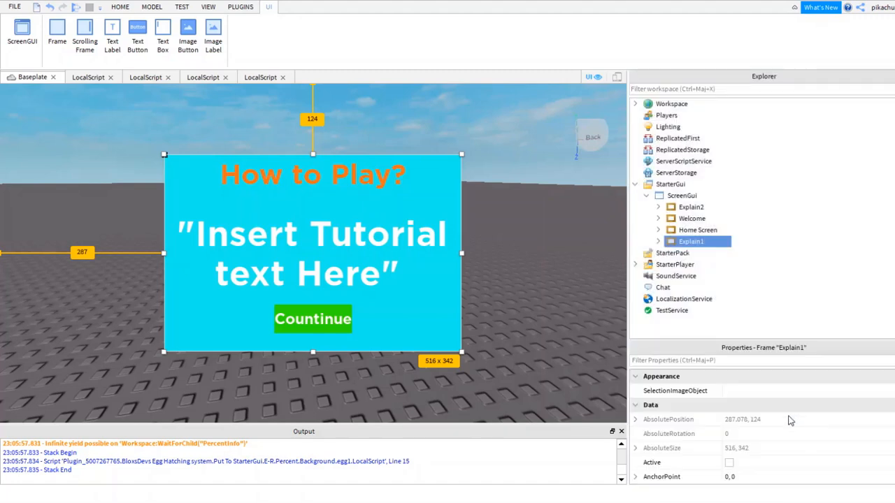
Filter the properties by "vis", turn off Visible for the Explain1 frame and clear the filter
{"action": "left_click", "coordinate": [746, 361]}
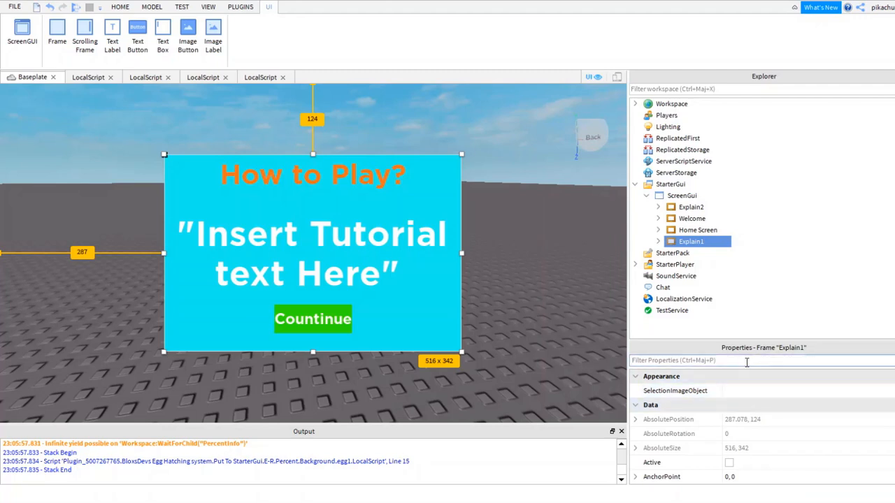
{"action": "type", "text": "vis"}
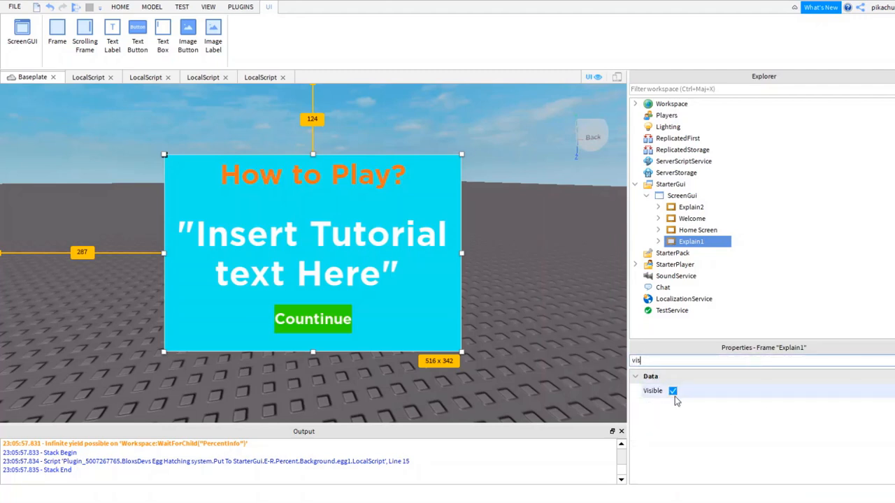
{"action": "left_click", "coordinate": [673, 391]}
{"action": "double_click", "coordinate": [708, 364]}
{"action": "type", "text": "\\"}
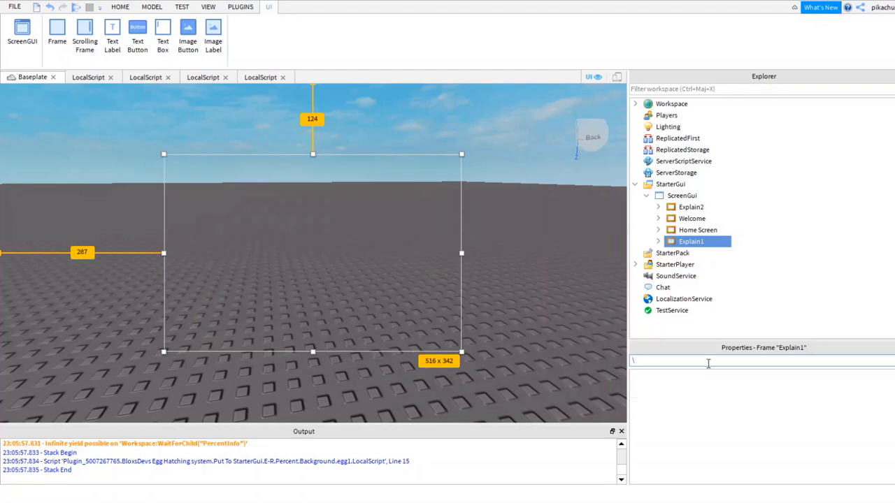
{"action": "key", "text": "BackSpace"}
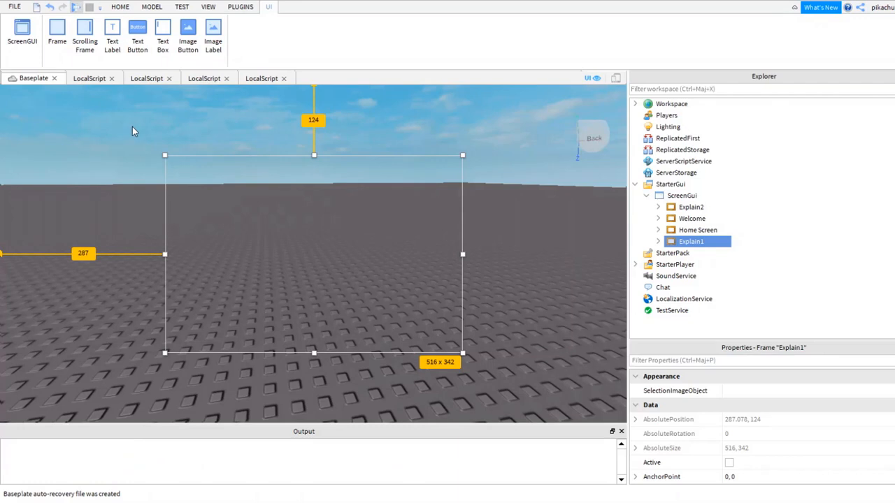
Playtest the game, going from the home screen's Play button through the Welcome, How to Play? and Enjoying? frames until the last one closes
{"action": "key", "text": "F5"}
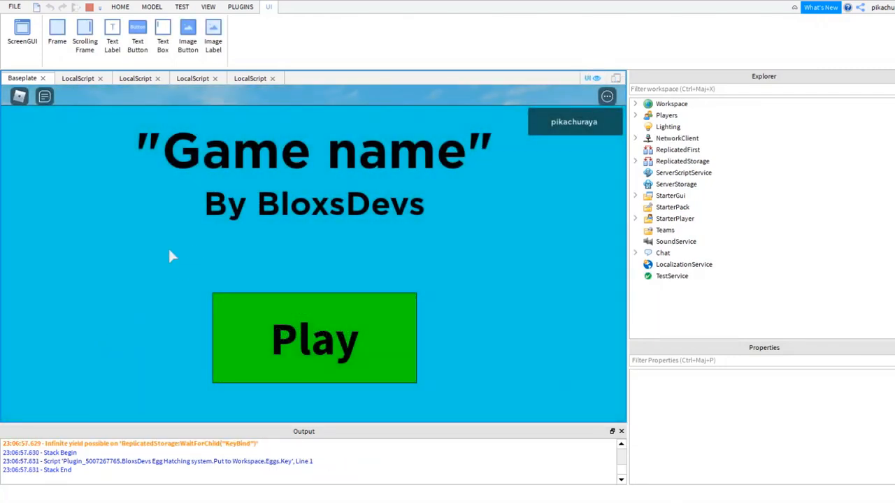
{"action": "left_click", "coordinate": [285, 350]}
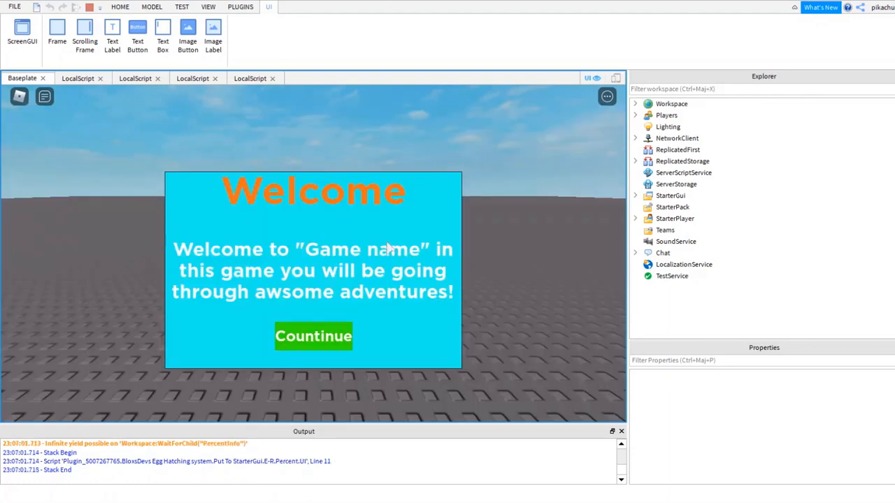
{"action": "left_click", "coordinate": [322, 337]}
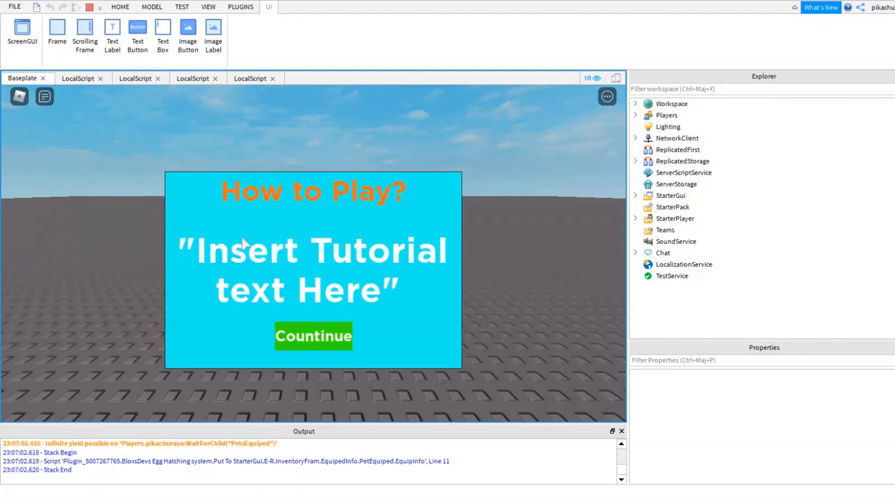
{"action": "left_click", "coordinate": [320, 336]}
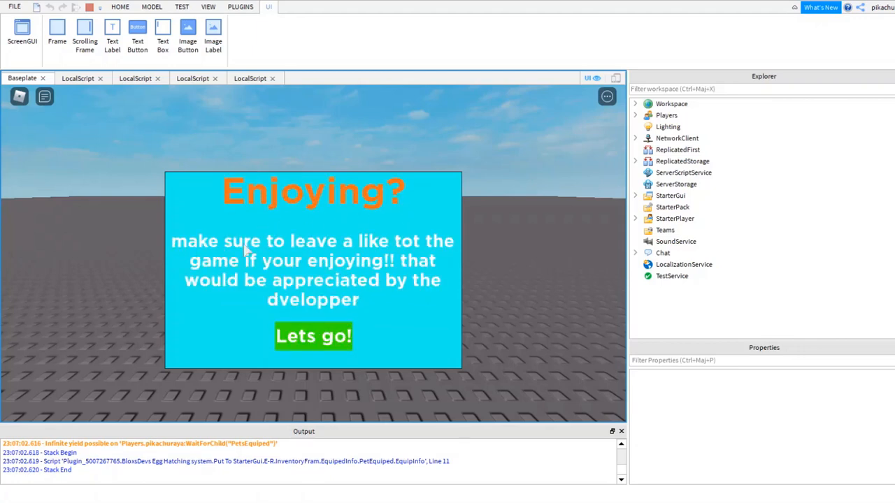
{"action": "left_click", "coordinate": [319, 334]}
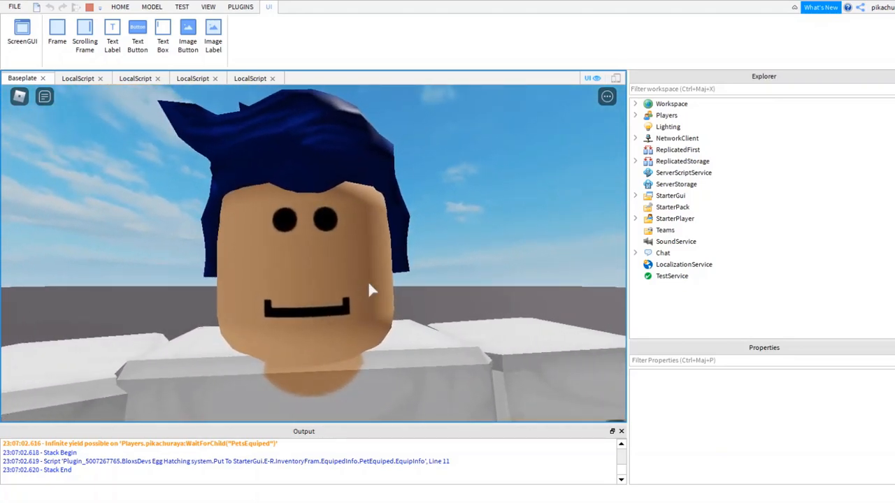
Walk and jump with the avatar on the baseplate, viewing it from several camera distances and angles
{"action": "scroll", "coordinate": [369, 282], "scroll_direction": "down", "scroll_amount": 4}
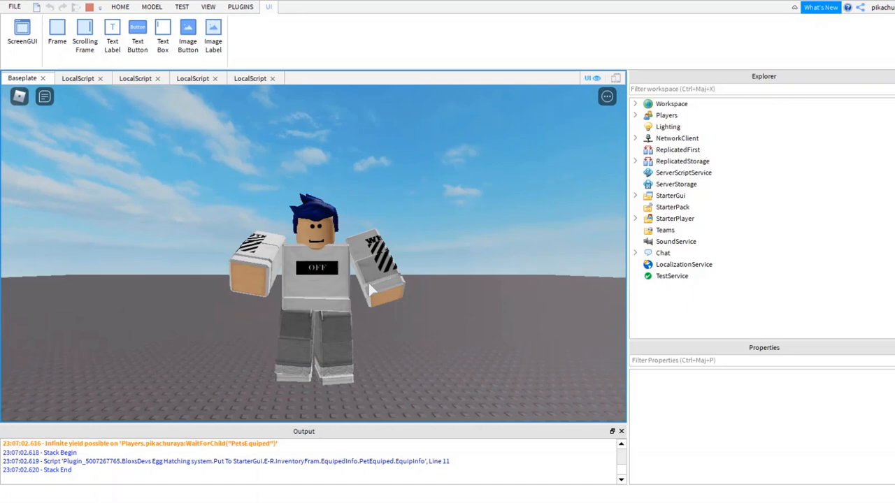
{"action": "key", "text": "s"}
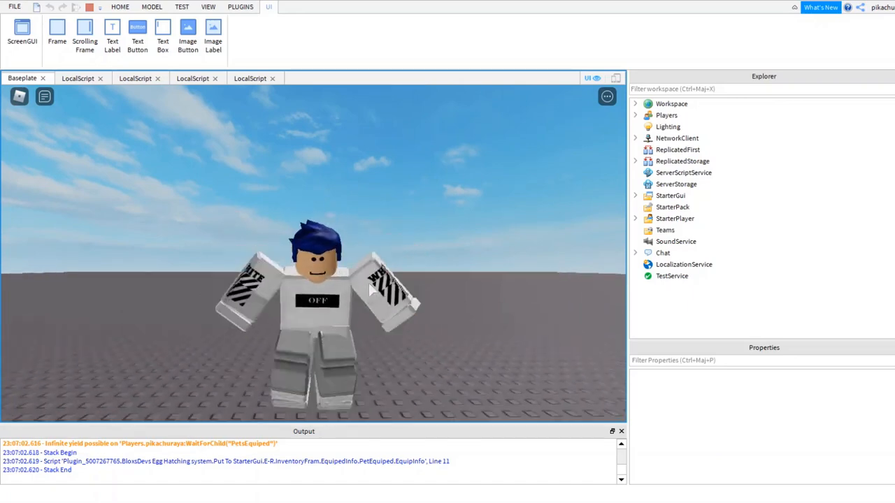
{"action": "key", "text": "space"}
{"action": "right_click_drag", "start_coordinate": [370, 283], "coordinate": [369, 281]}
{"action": "scroll", "coordinate": [368, 281], "scroll_direction": "up", "scroll_amount": 1}
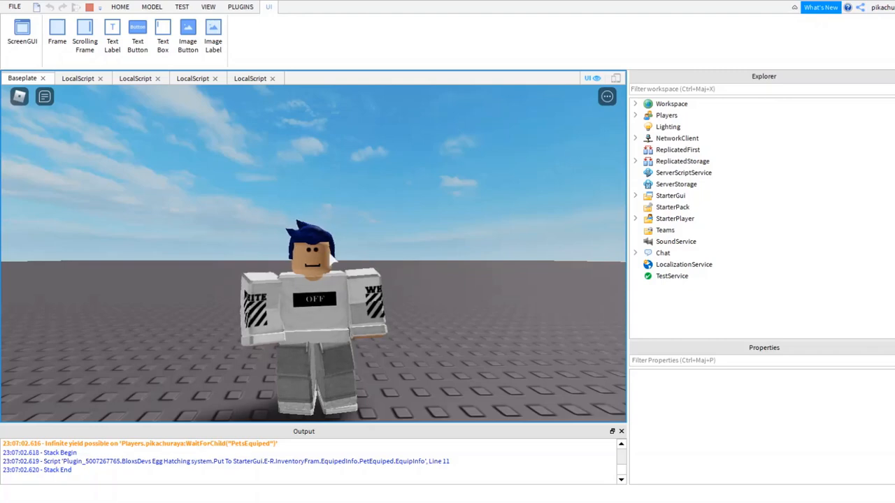
{"action": "right_click_drag", "start_coordinate": [330, 254], "coordinate": [331, 258]}
{"action": "scroll", "coordinate": [329, 254], "scroll_direction": "up", "scroll_amount": 3}
{"action": "scroll", "coordinate": [330, 254], "scroll_direction": "down", "scroll_amount": 3}
{"action": "key", "text": "space"}
{"action": "scroll", "coordinate": [331, 258], "scroll_direction": "up", "scroll_amount": 3}
{"action": "scroll", "coordinate": [330, 258], "scroll_direction": "down", "scroll_amount": 2}
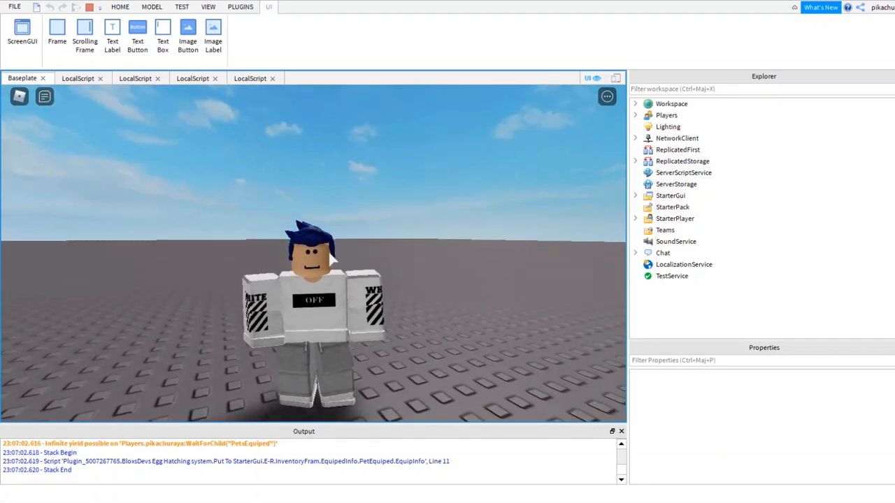
View the in-game Settings page and resume the game
{"action": "left_click", "coordinate": [19, 96]}
{"action": "left_click", "coordinate": [225, 144]}
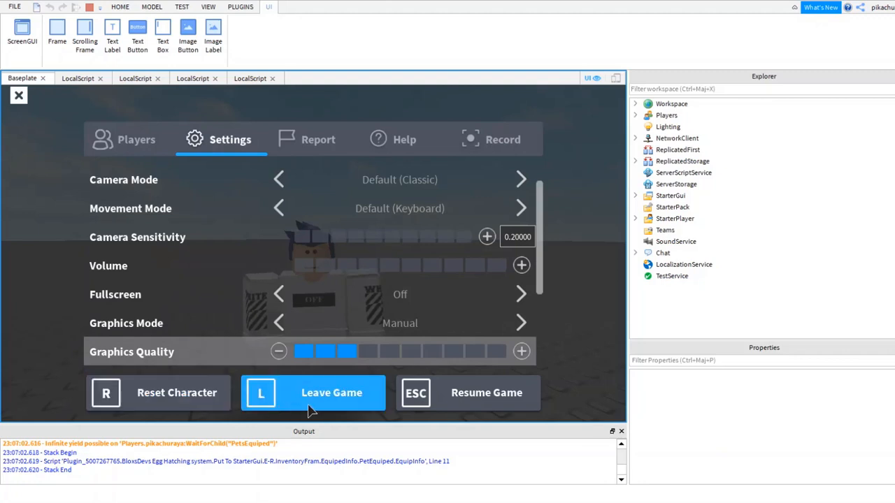
{"action": "left_click", "coordinate": [453, 406]}
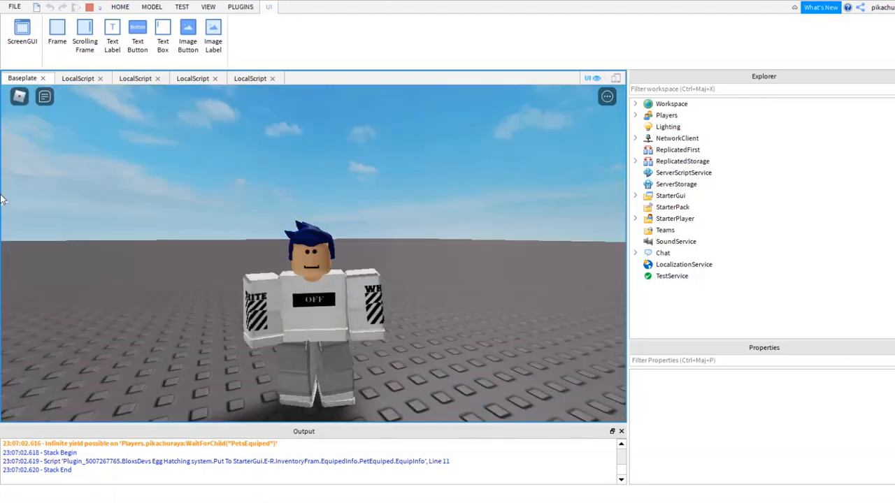